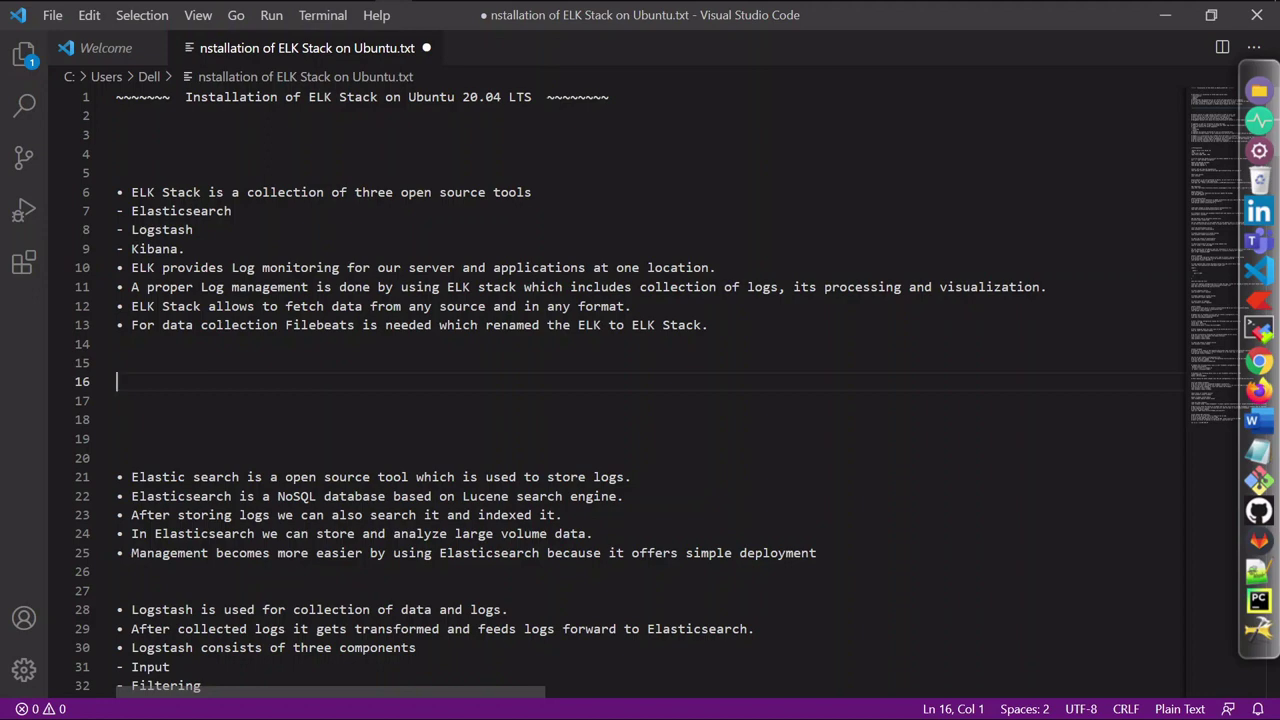
Step: Scroll the ELK notes down to the Prerequisites section
{"action": "scroll", "coordinate": [640, 390], "scroll_direction": "down", "scroll_amount": 5}
{"action": "scroll", "coordinate": [640, 390], "scroll_direction": "down", "scroll_amount": 1}
{"action": "scroll", "coordinate": [640, 390], "scroll_direction": "down", "scroll_amount": 1}
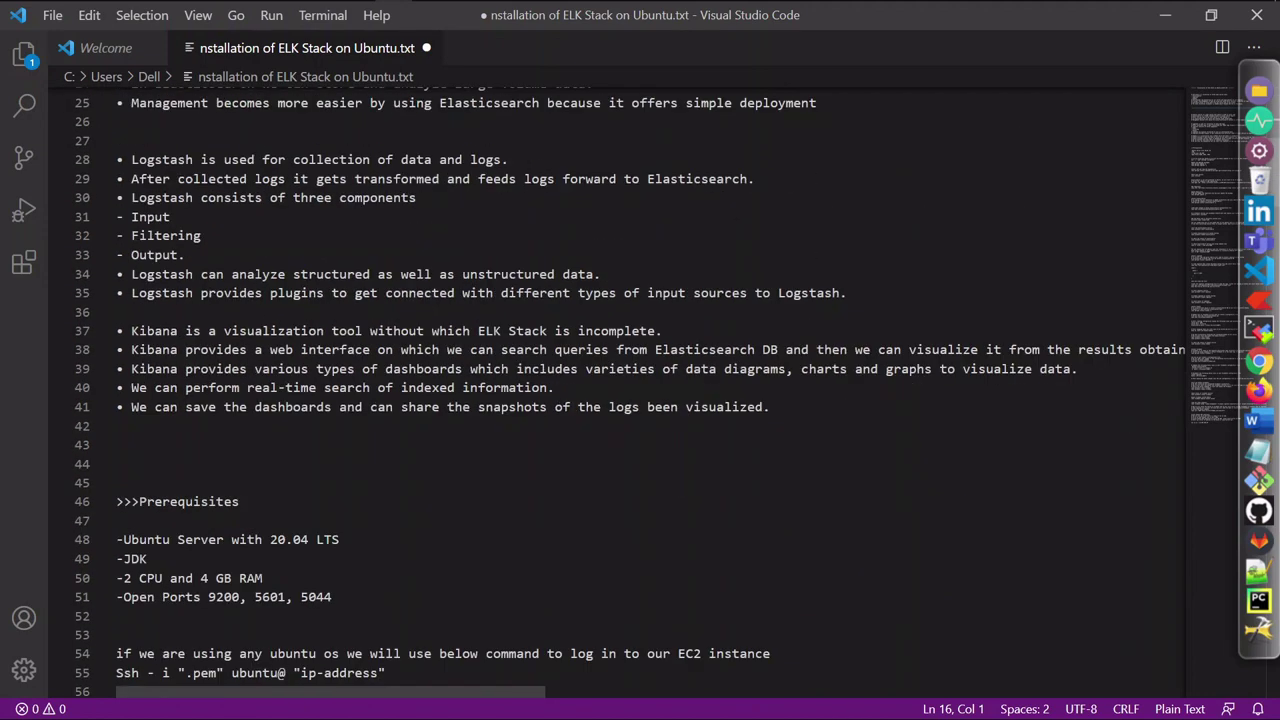
{"action": "scroll", "coordinate": [640, 390], "scroll_direction": "down", "scroll_amount": 1}
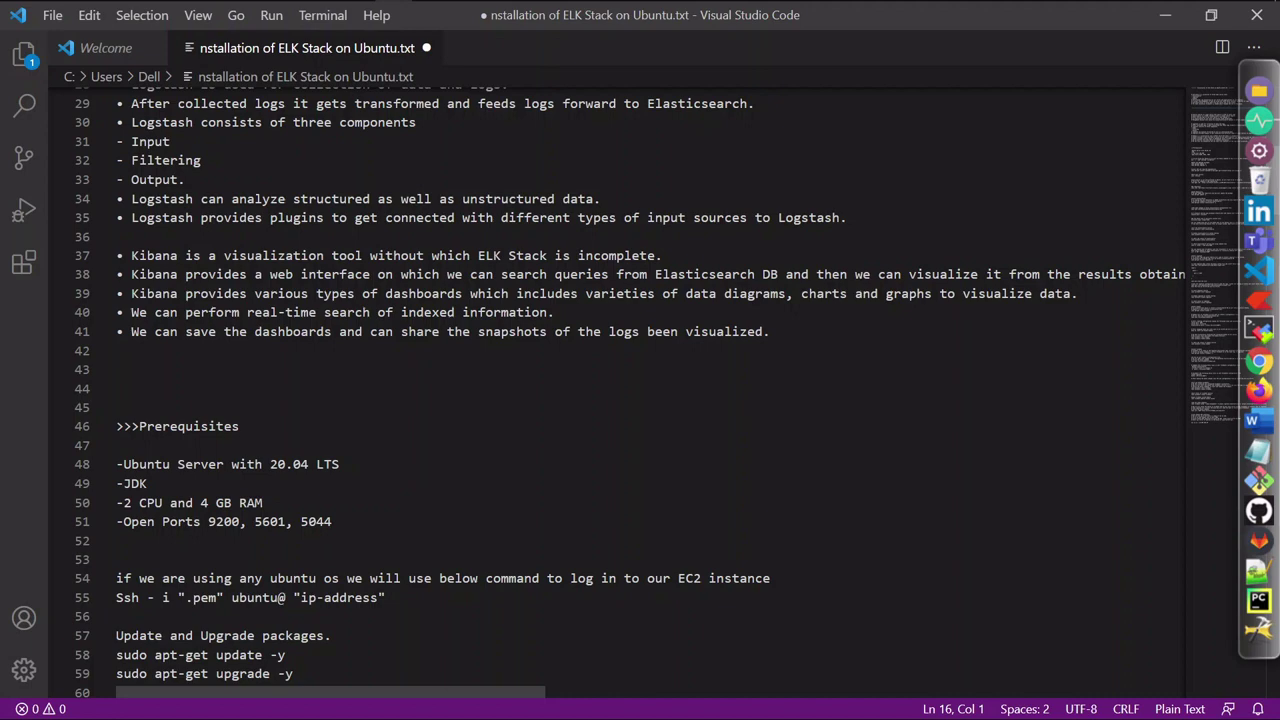
{"action": "scroll", "coordinate": [620, 390], "scroll_direction": "down", "scroll_amount": 4}
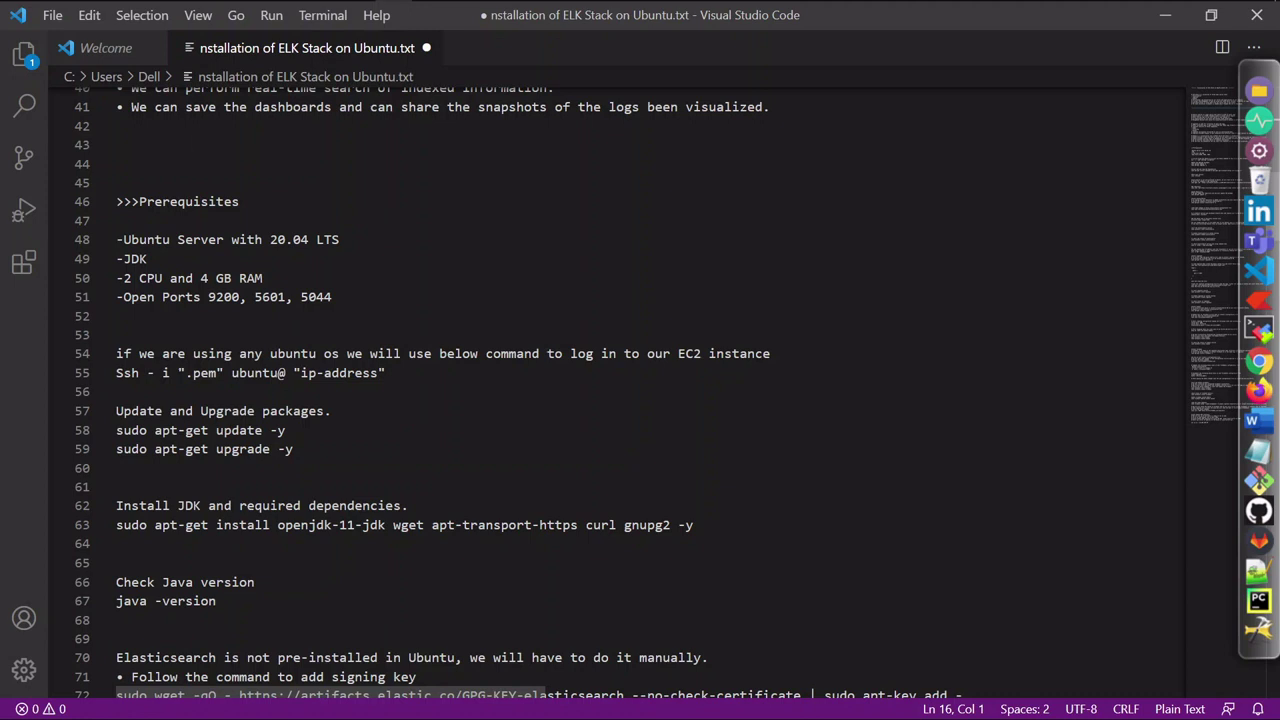
Step: Highlight the EC2 ssh login line and its ip-address placeholder
{"action": "key", "text": "ctrl+l"}
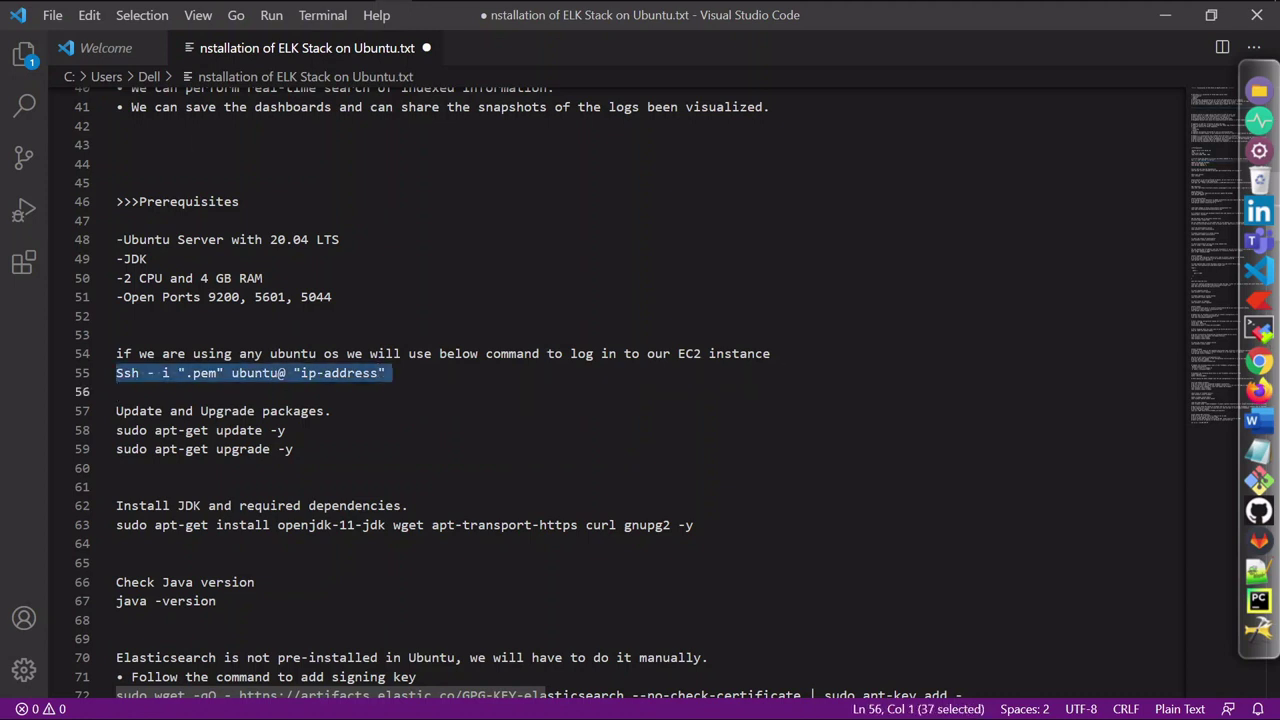
{"action": "left_click_drag", "start_coordinate": [301, 372], "coordinate": [378, 372]}
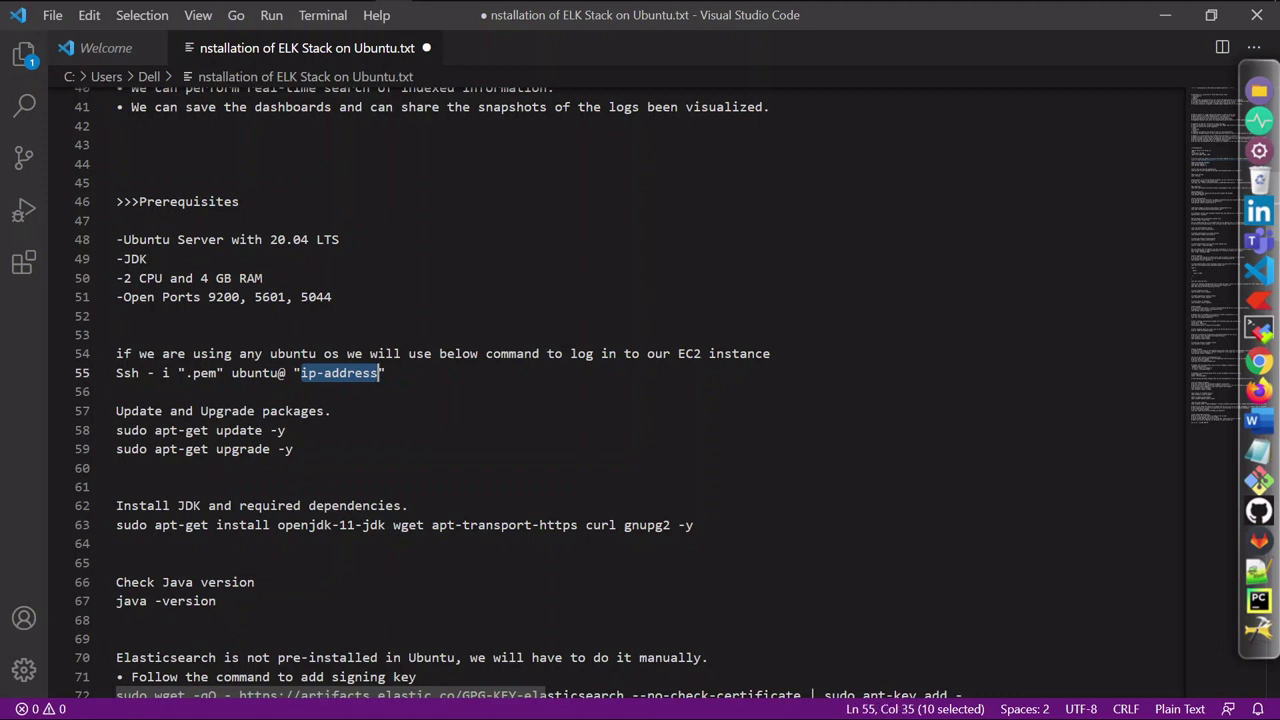
{"action": "key", "text": "Down"}
{"action": "key", "text": "Down"}
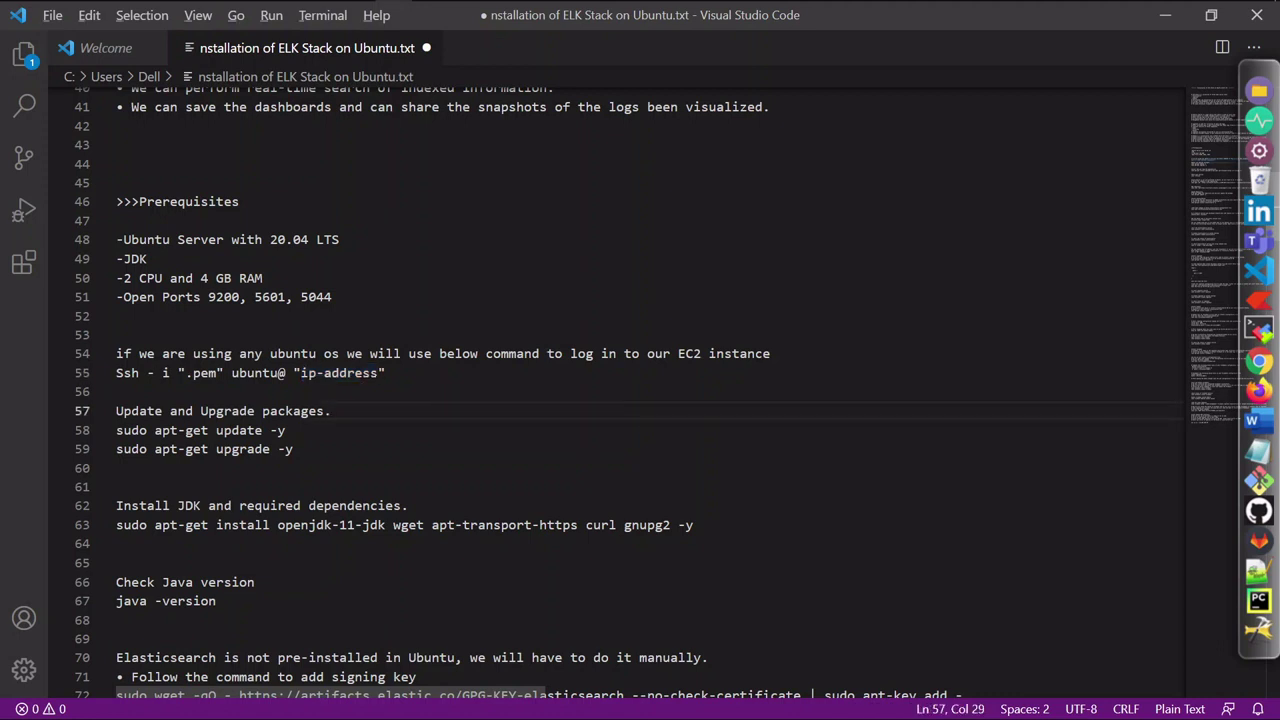
Step: Copy the 'sudo apt-get update -y' line from the ELK notes
{"action": "key", "text": "alt+Tab"}
{"action": "key", "text": "Tab"}
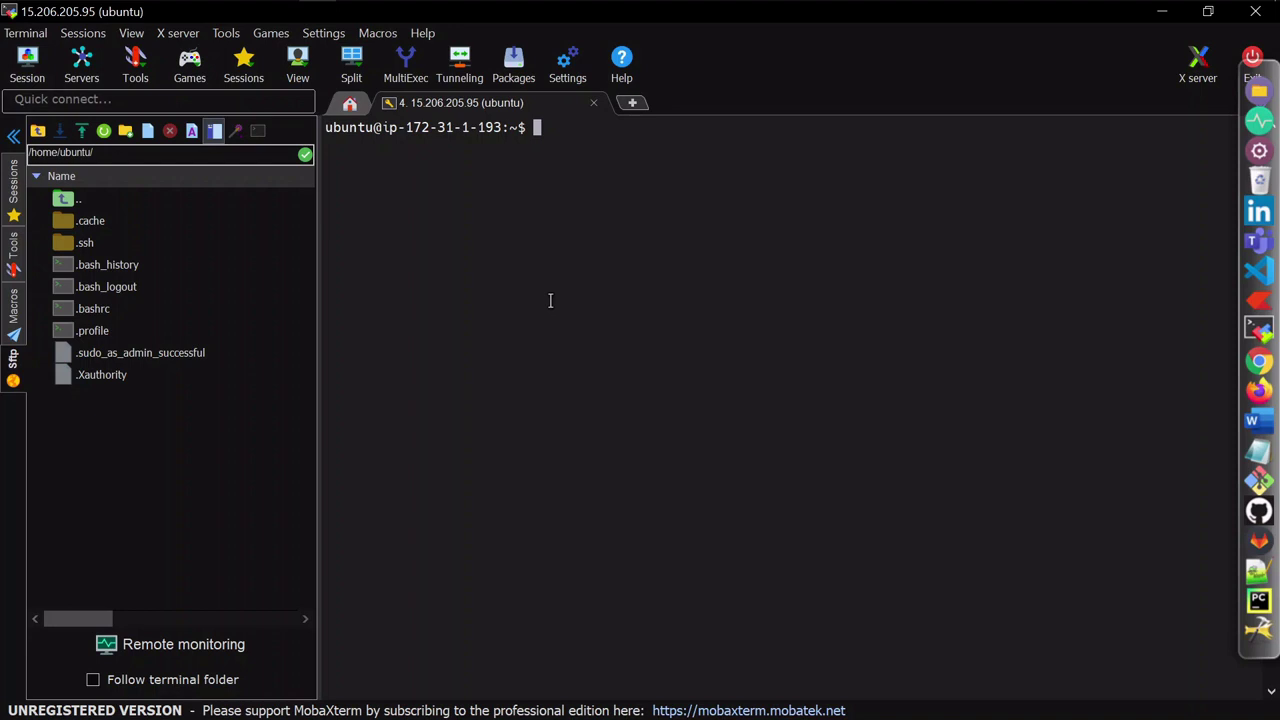
{"action": "left_click", "coordinate": [1258, 270]}
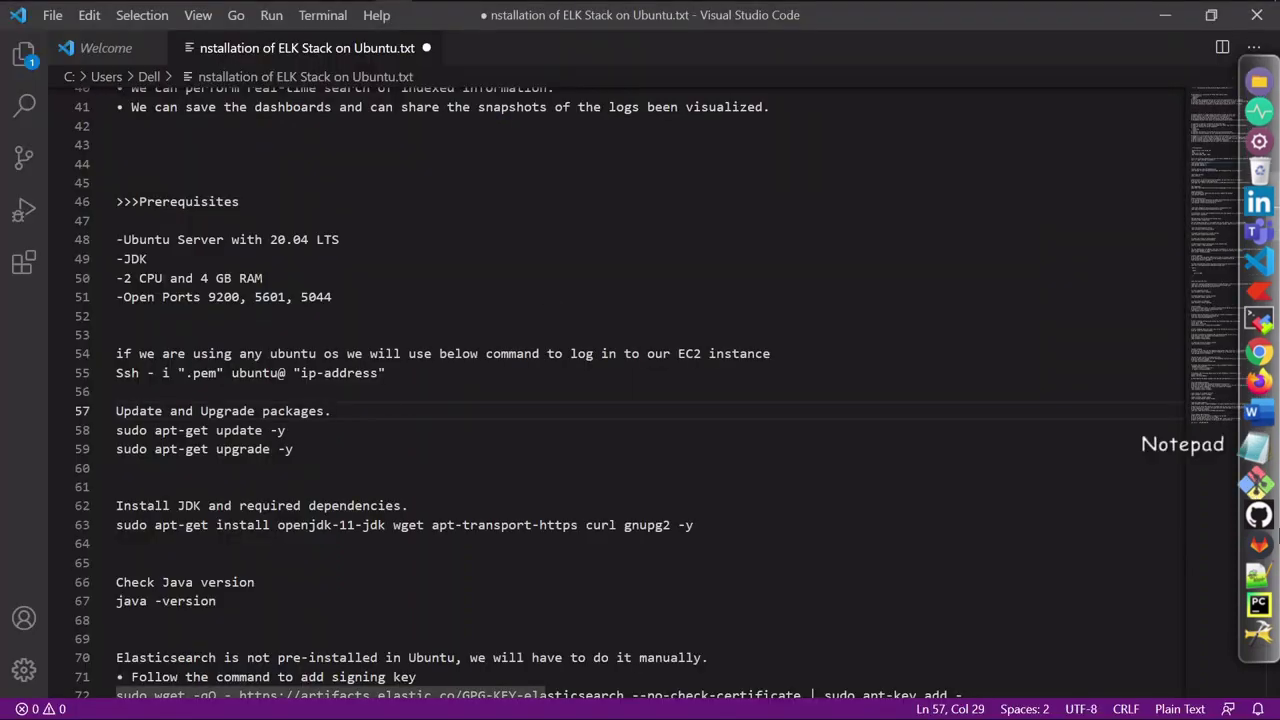
{"action": "double_click", "coordinate": [238, 430]}
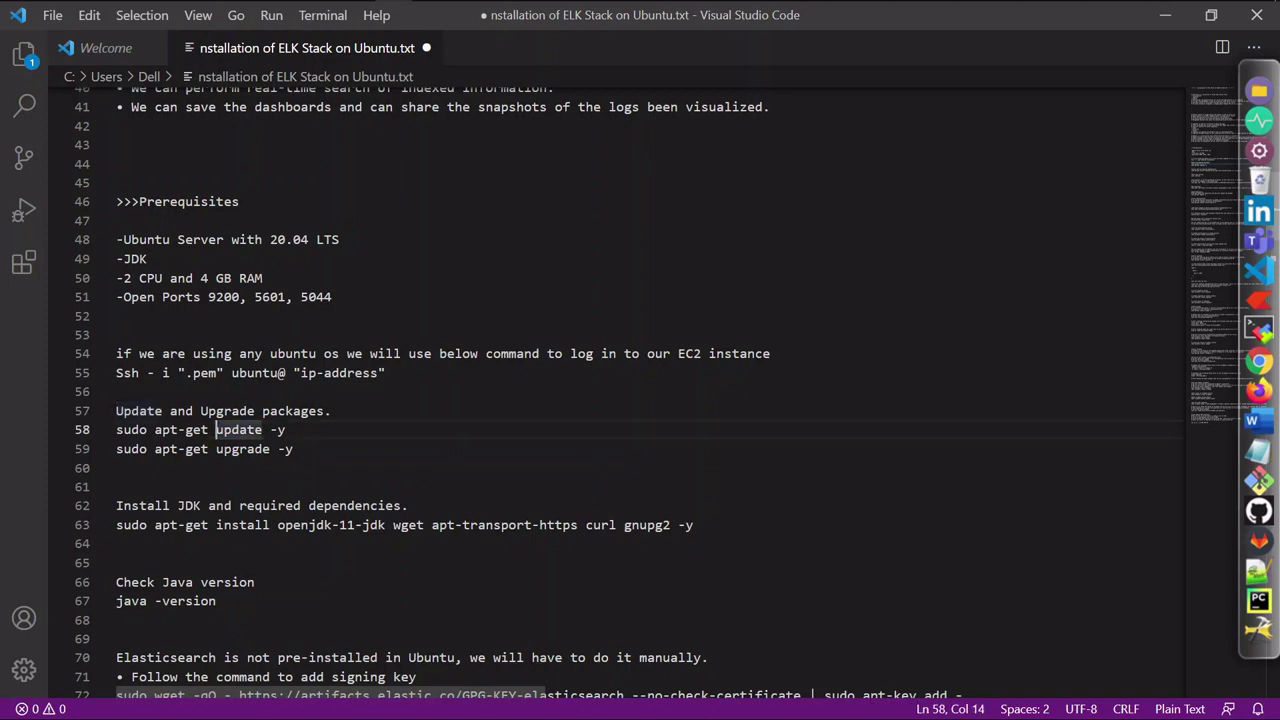
{"action": "triple_click", "coordinate": [218, 430]}
{"action": "right_click", "coordinate": [222, 438]}
{"action": "left_click", "coordinate": [256, 508]}
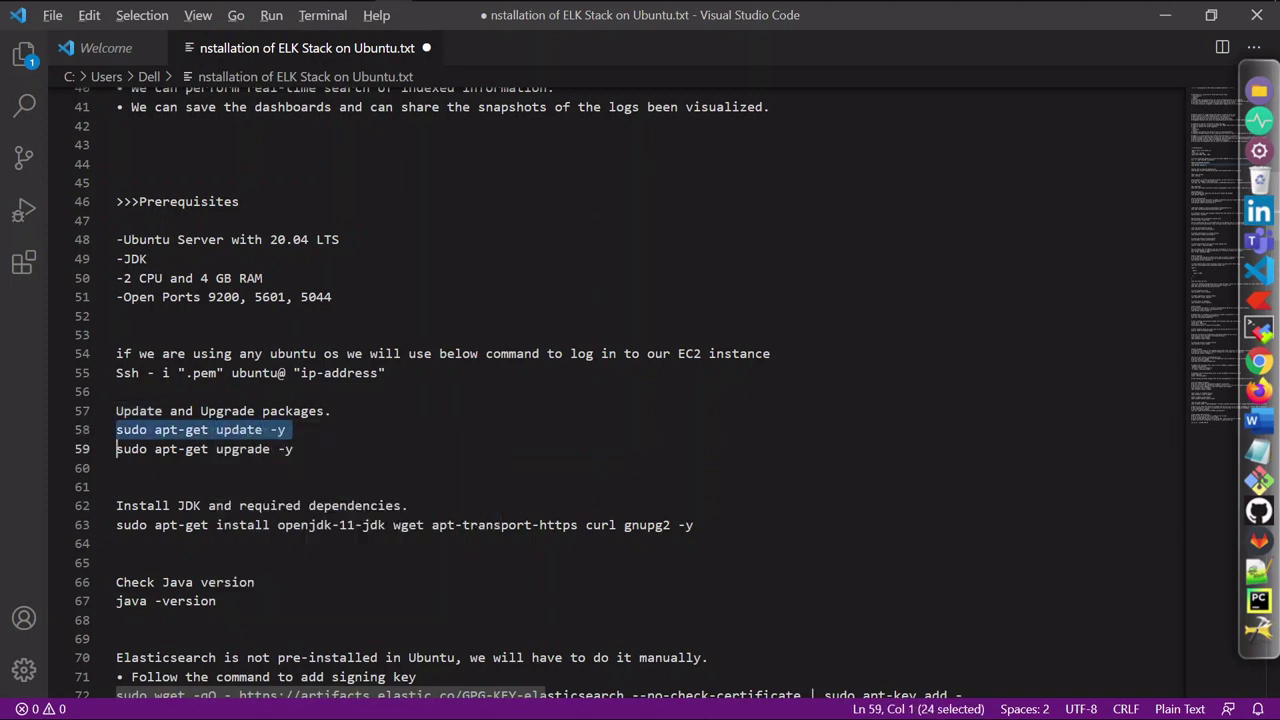
Step: Run 'sudo apt-get update -y' in the server terminal, then return to the notes
{"action": "key", "text": "alt+Tab"}
{"action": "key", "text": "shift+Insert"}
{"action": "key", "text": "Return"}
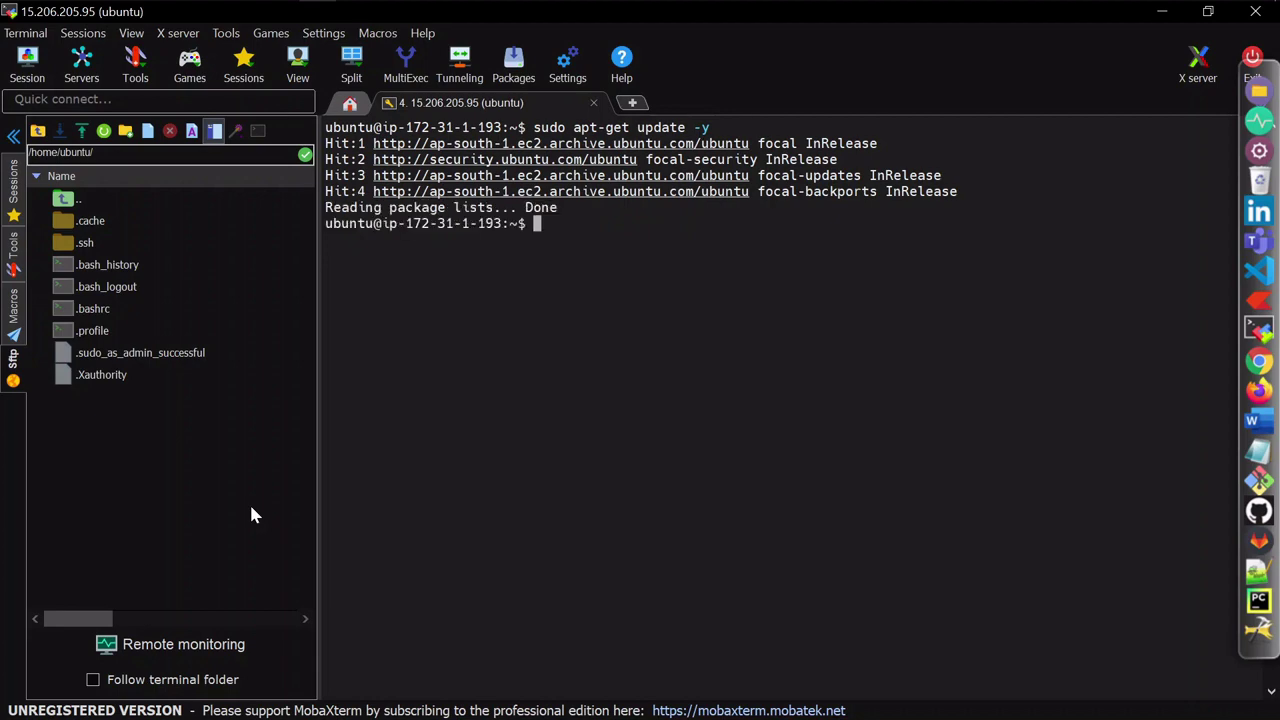
{"action": "key", "text": "alt+Tab"}
{"action": "scroll", "coordinate": [249, 502], "scroll_direction": "down", "scroll_amount": 1}
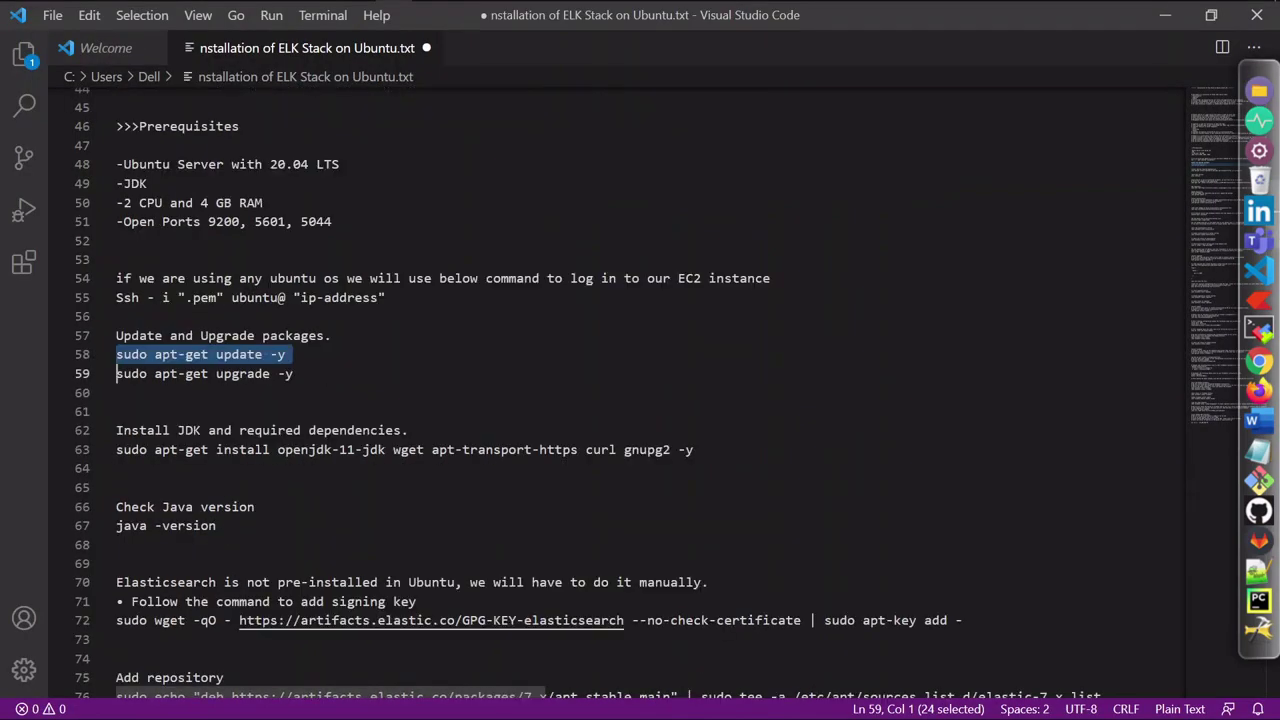
Step: Run the line-63 install command for OpenJDK 11 and dependencies in the server terminal
{"action": "triple_click", "coordinate": [320, 449]}
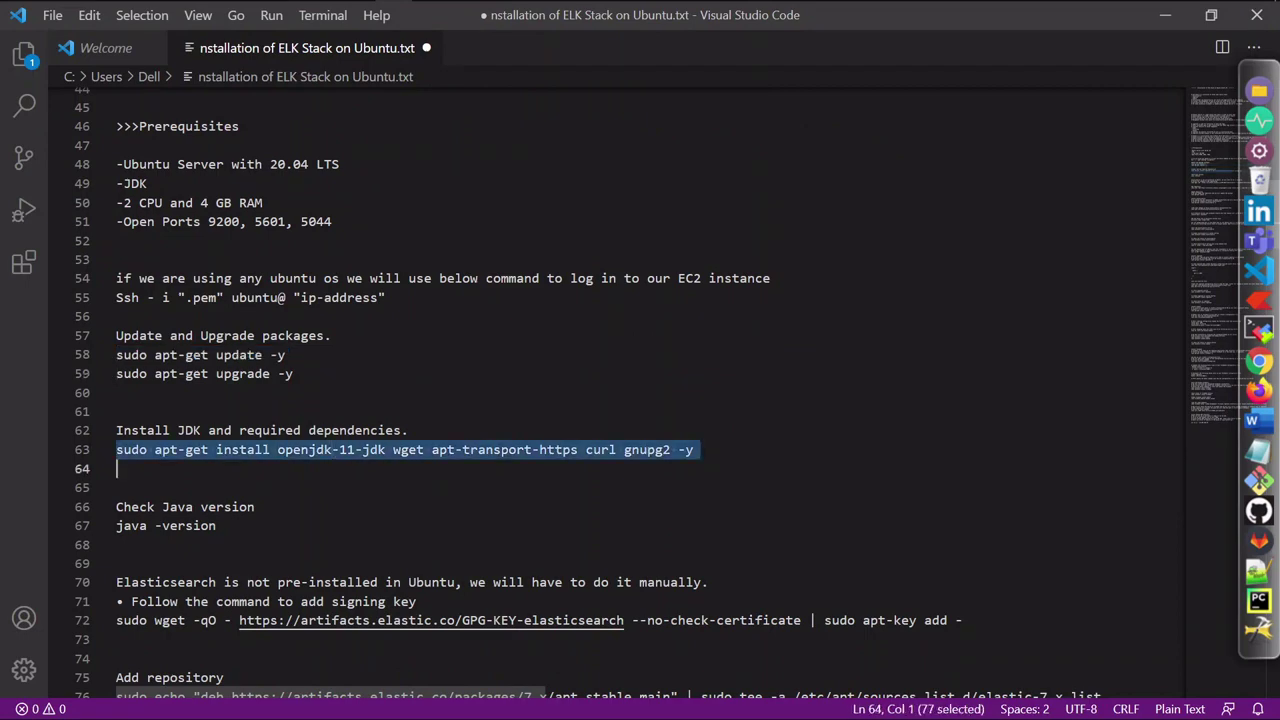
{"action": "right_click", "coordinate": [334, 449]}
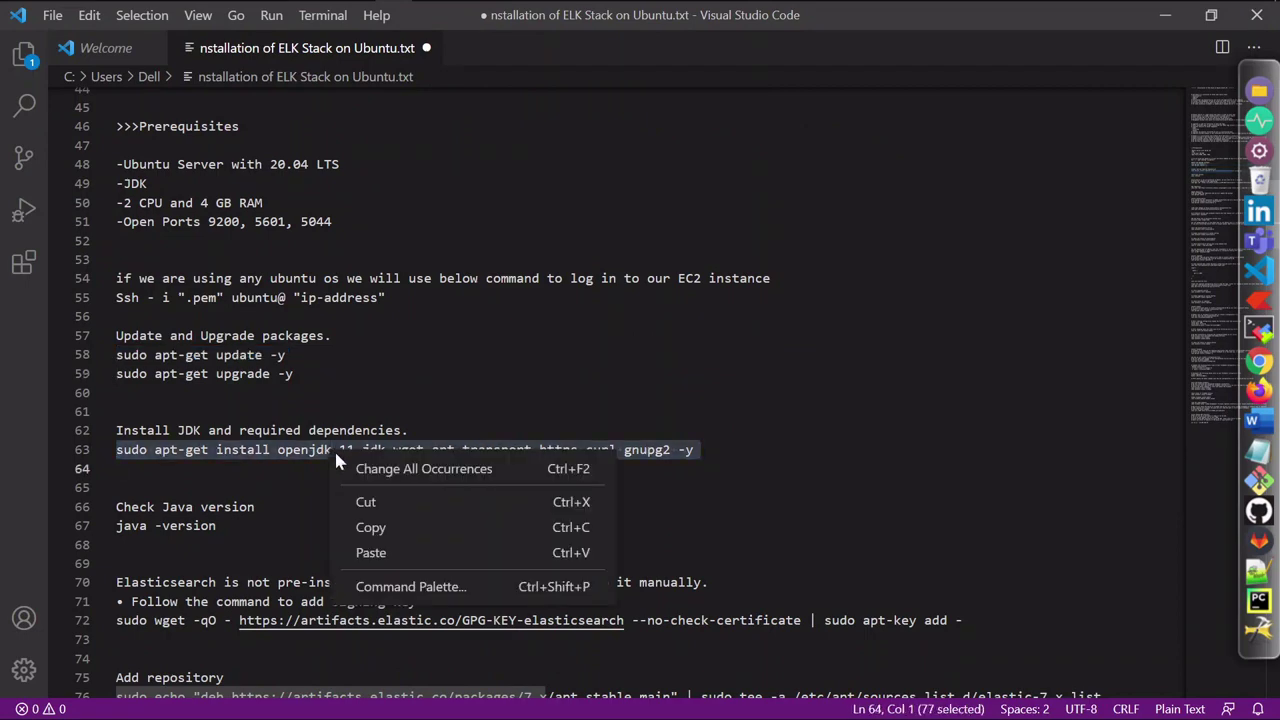
{"action": "left_click", "coordinate": [355, 528]}
{"action": "key", "text": "alt+Tab"}
{"action": "right_click", "coordinate": [358, 520]}
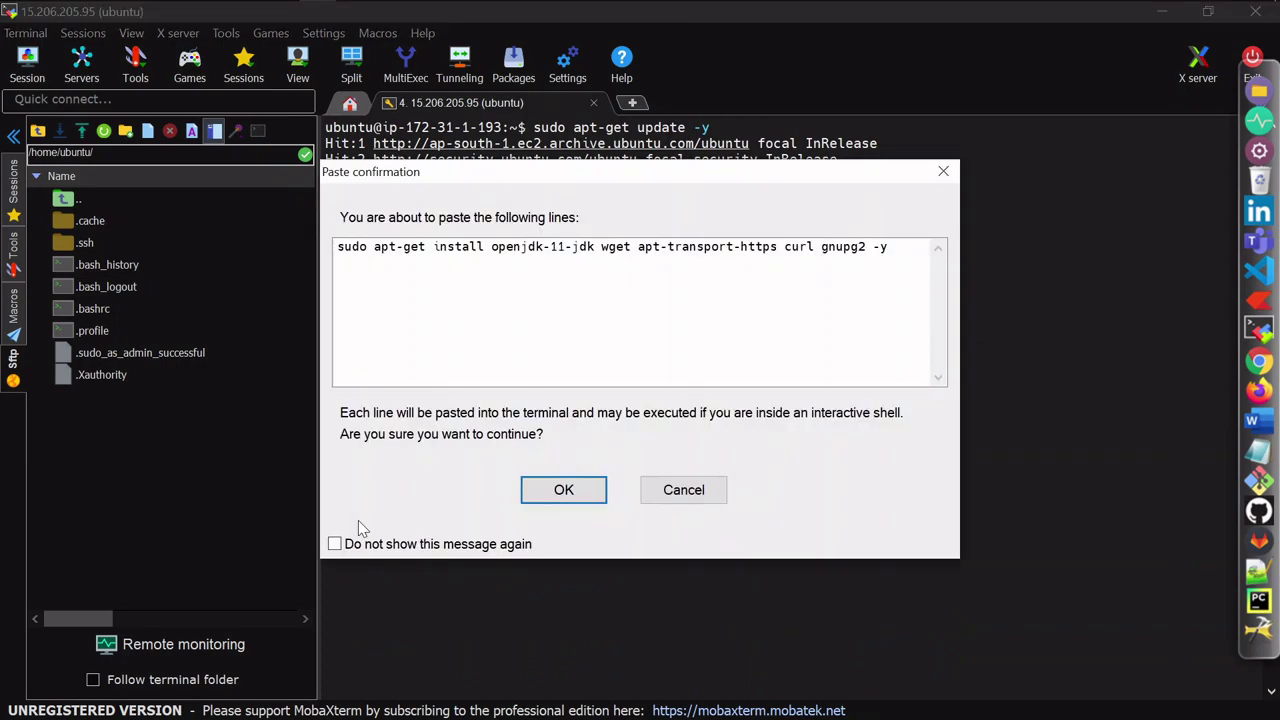
{"action": "key", "text": "Return"}
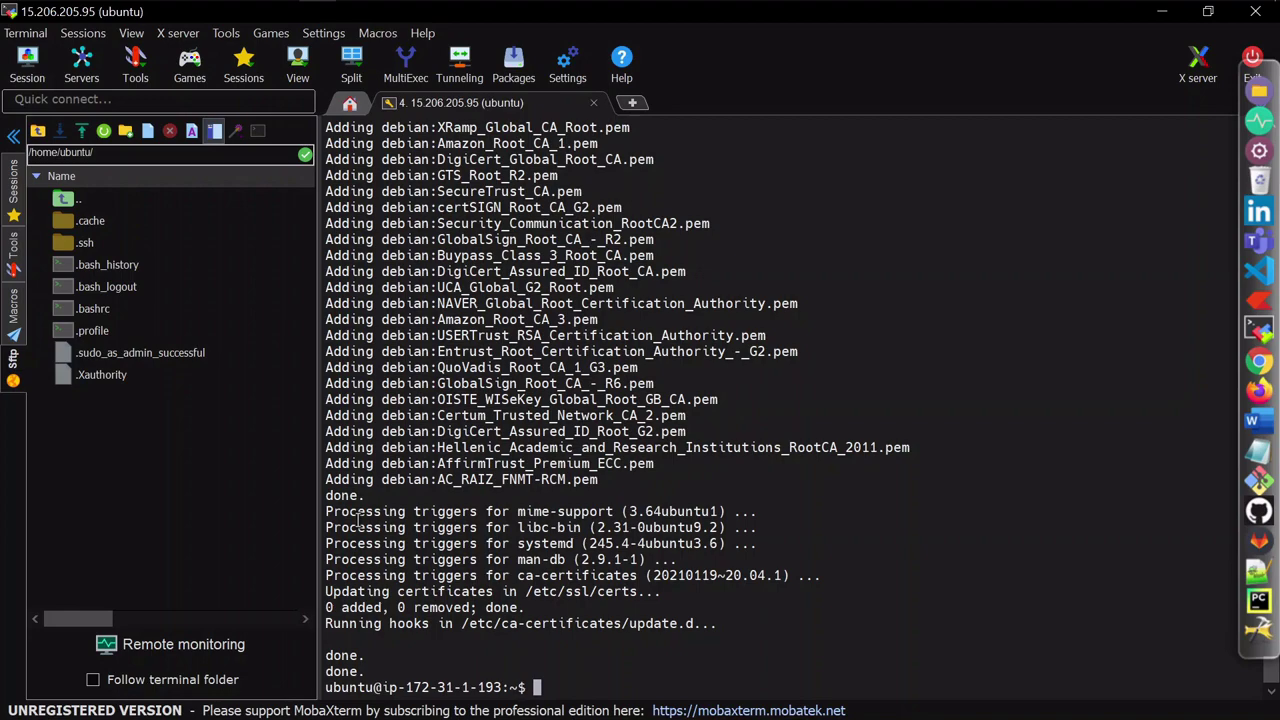
Step: Run java -version and mark the reported openjdk 11.0.11 line
{"action": "key", "text": "alt+Tab"}
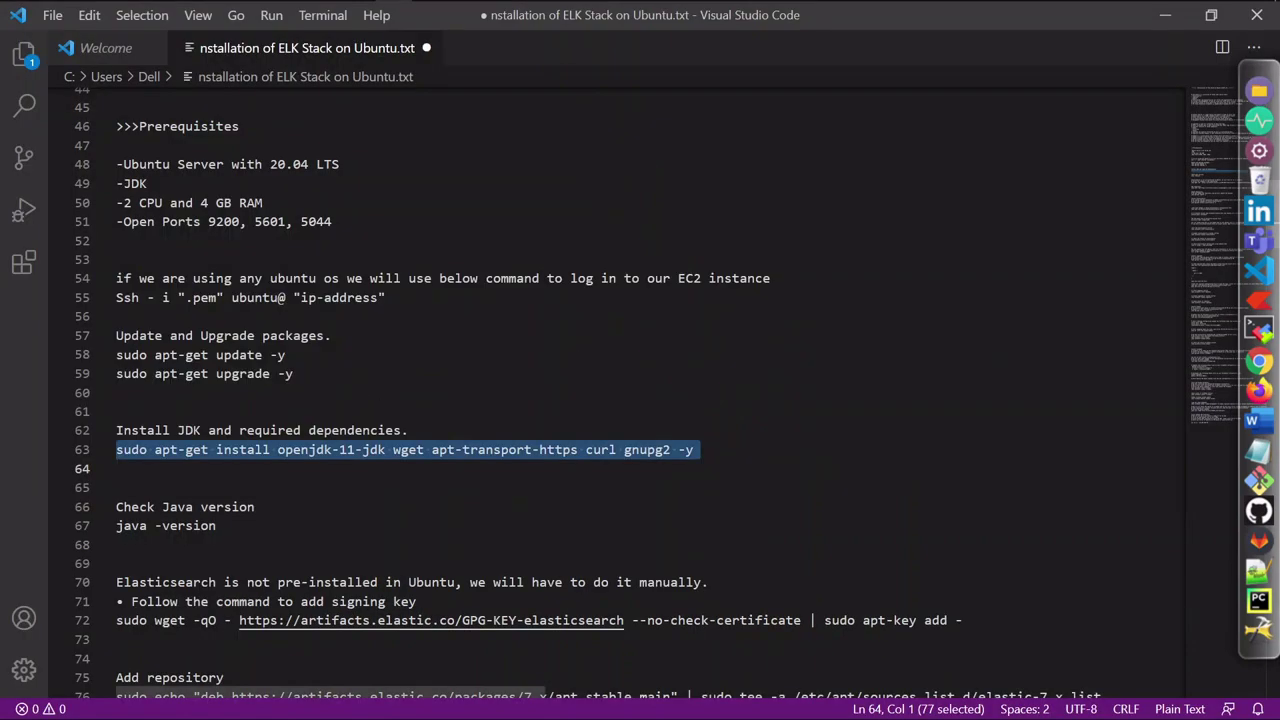
{"action": "scroll", "coordinate": [640, 400], "scroll_direction": "down", "scroll_amount": 3}
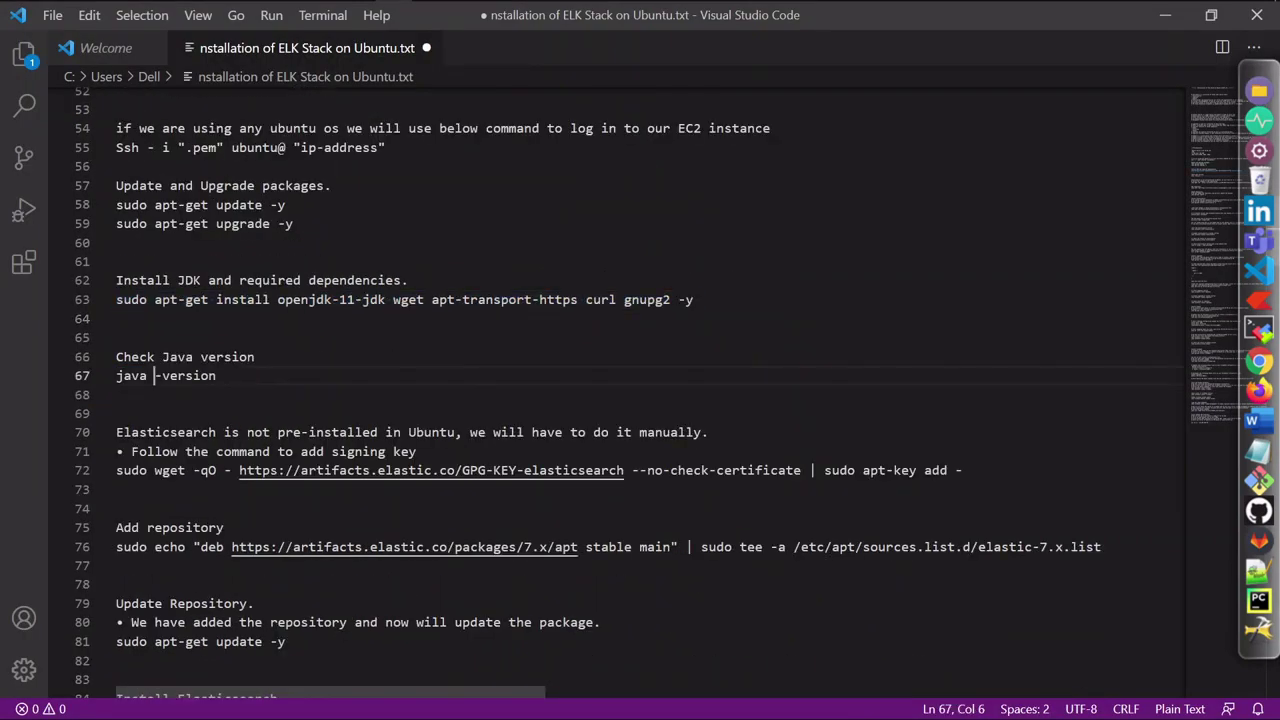
{"action": "key", "text": "alt+Tab"}
{"action": "type", "text": "java -version"}
{"action": "key", "text": "Return"}
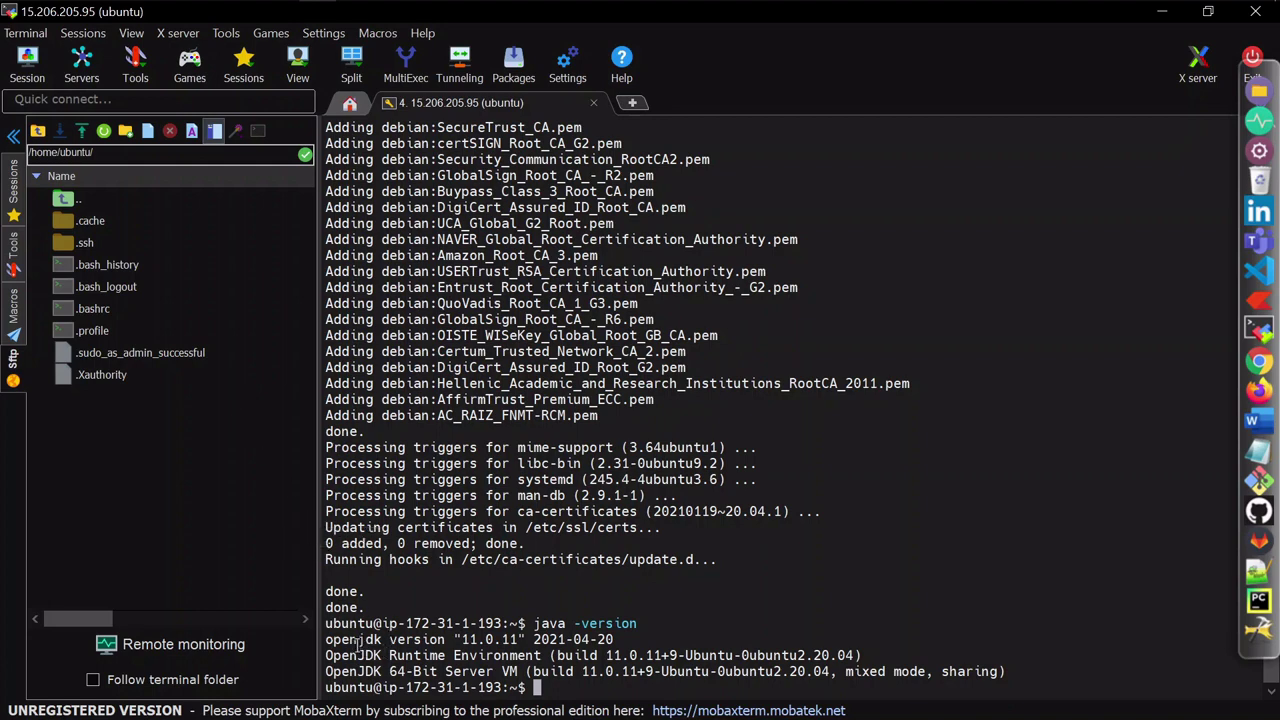
{"action": "left_click_drag", "start_coordinate": [326, 640], "coordinate": [520, 640]}
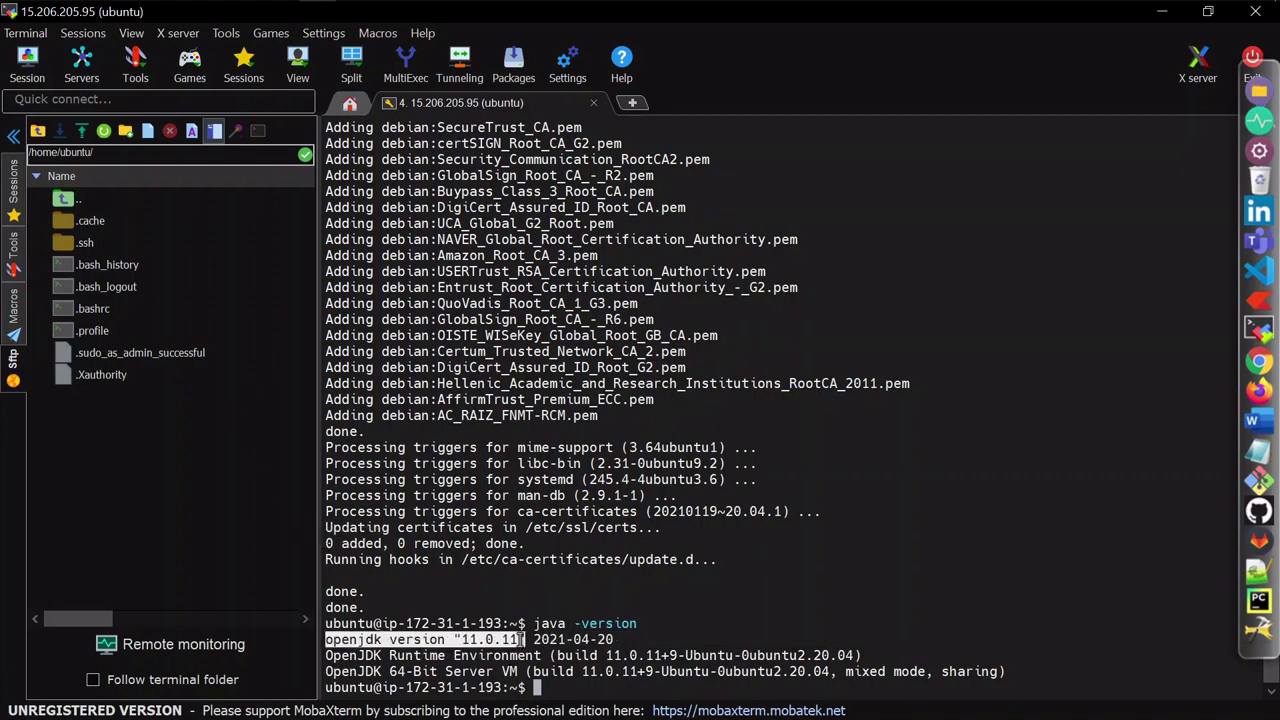
{"action": "key", "text": "alt+Tab"}
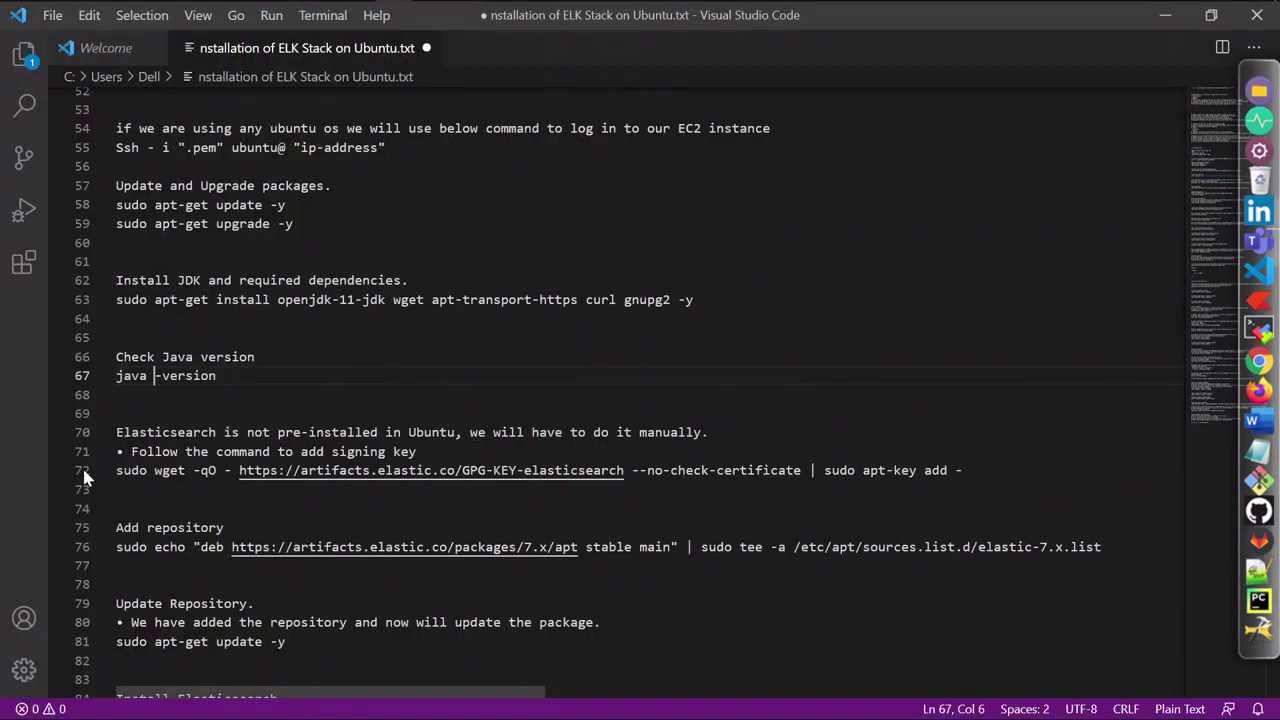
Step: Run the line-72 Elasticsearch signing-key command on the server, getting OK
{"action": "left_click", "coordinate": [109, 470]}
{"action": "left_click_drag", "start_coordinate": [116, 470], "coordinate": [963, 470]}
{"action": "right_click", "coordinate": [928, 472]}
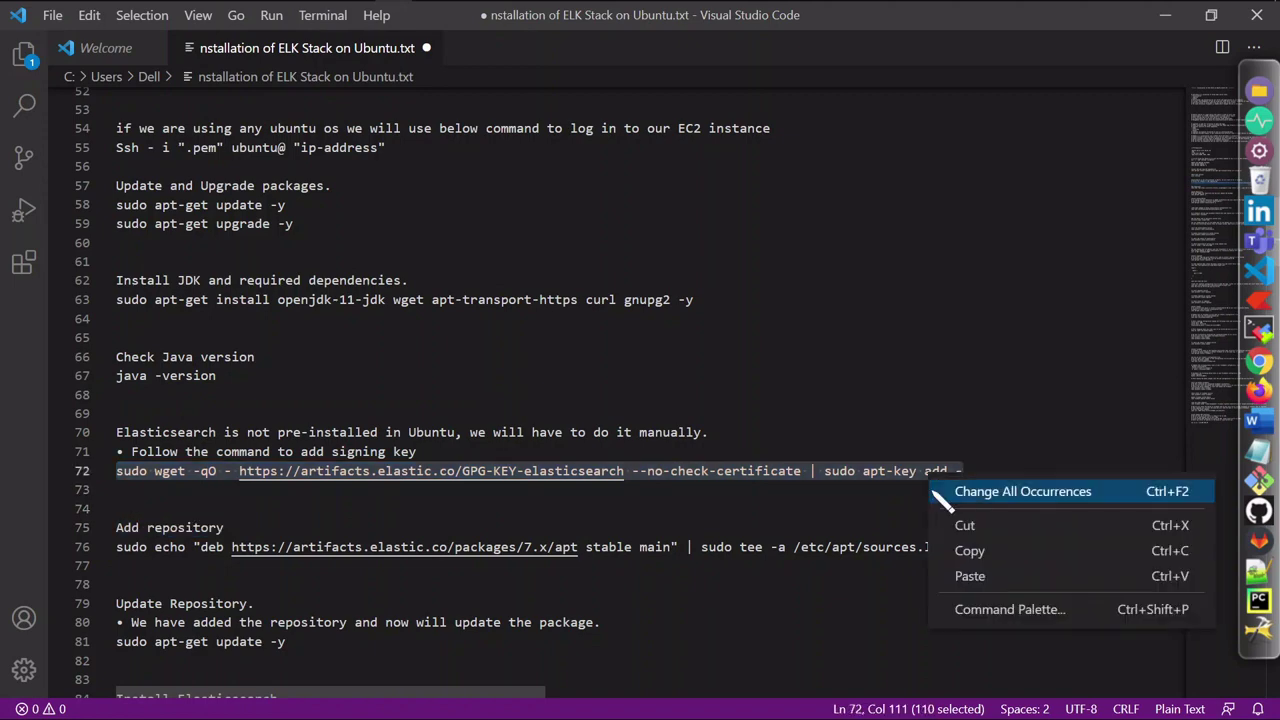
{"action": "left_click", "coordinate": [955, 546]}
{"action": "key", "text": "alt+Tab"}
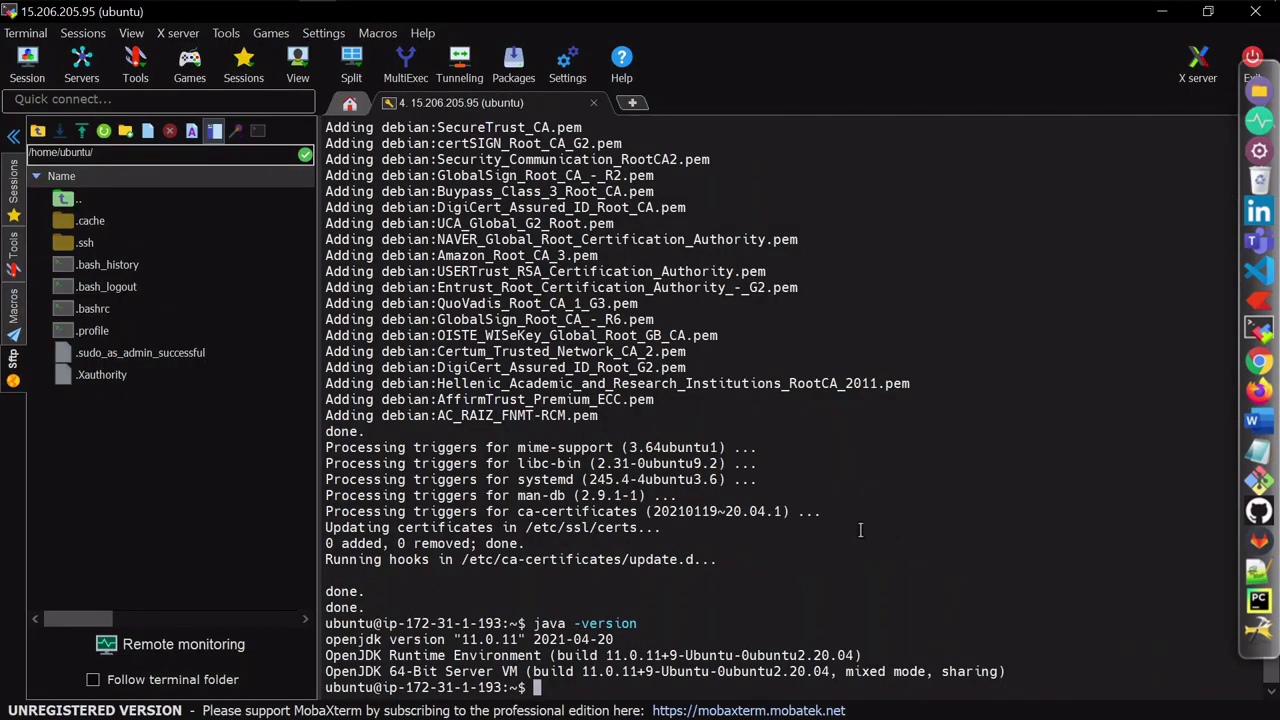
{"action": "right_click", "coordinate": [859, 530]}
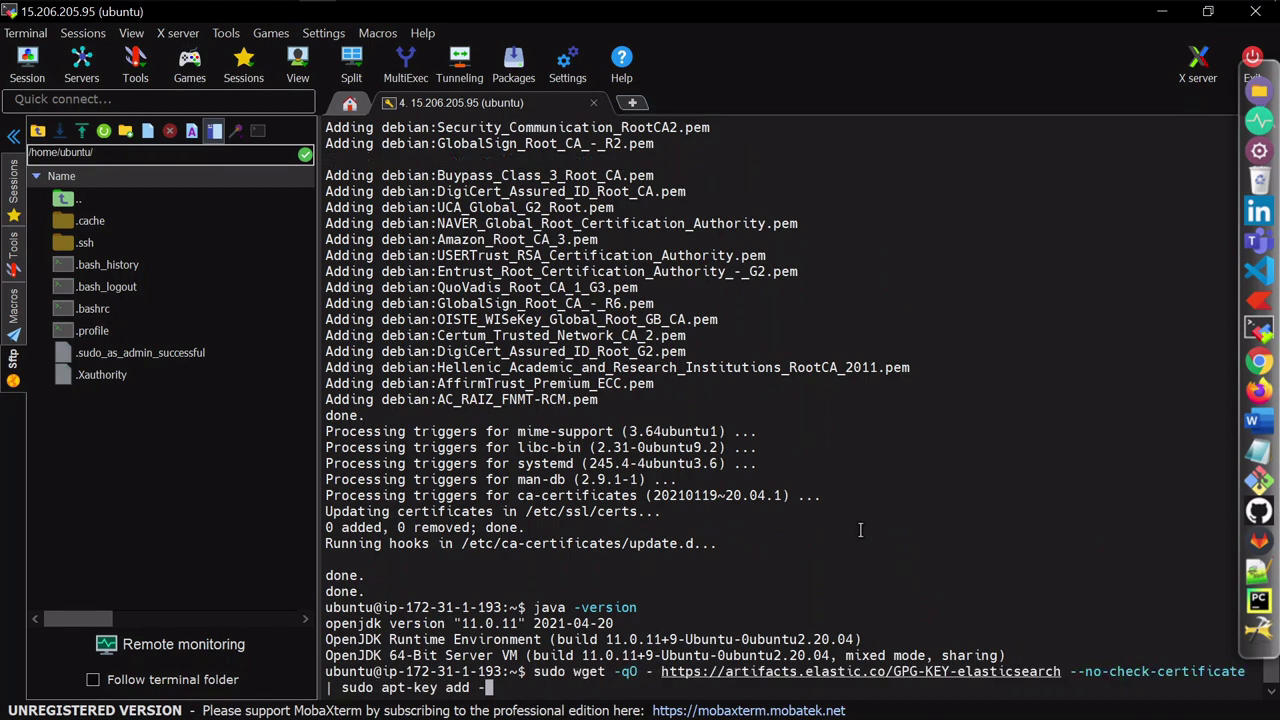
{"action": "key", "text": "Return"}
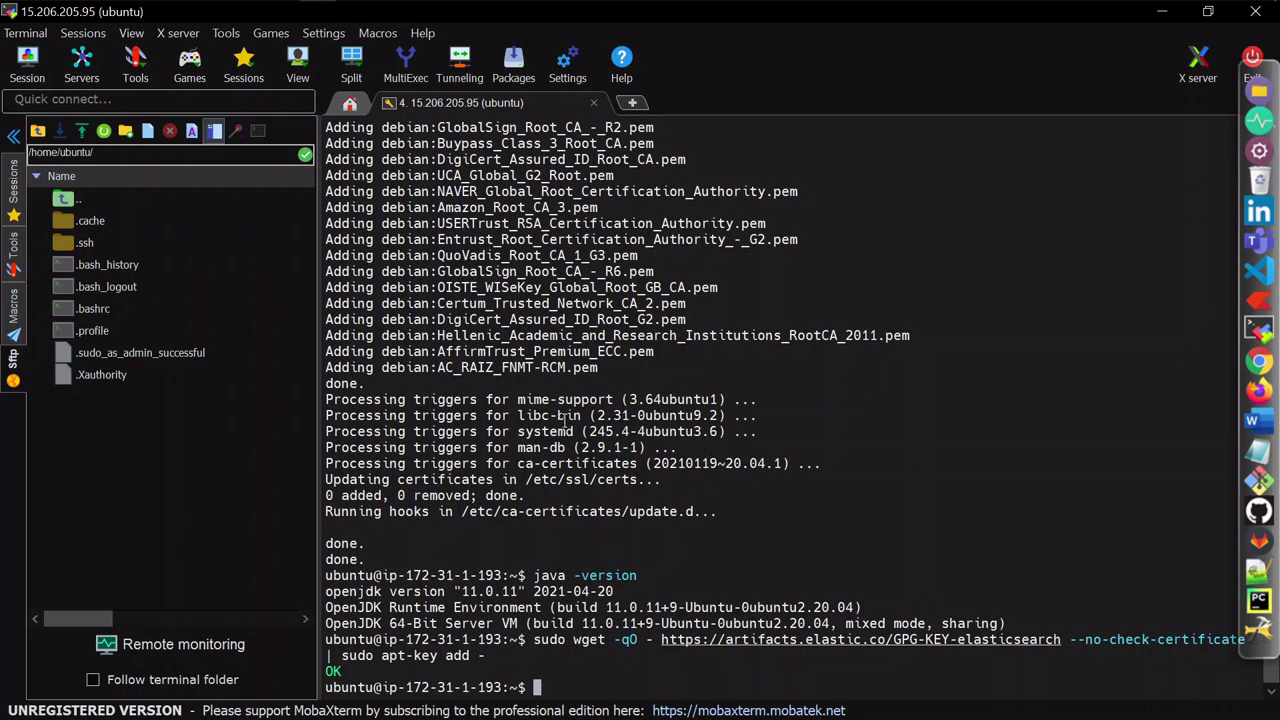
{"action": "key", "text": "alt+Tab"}
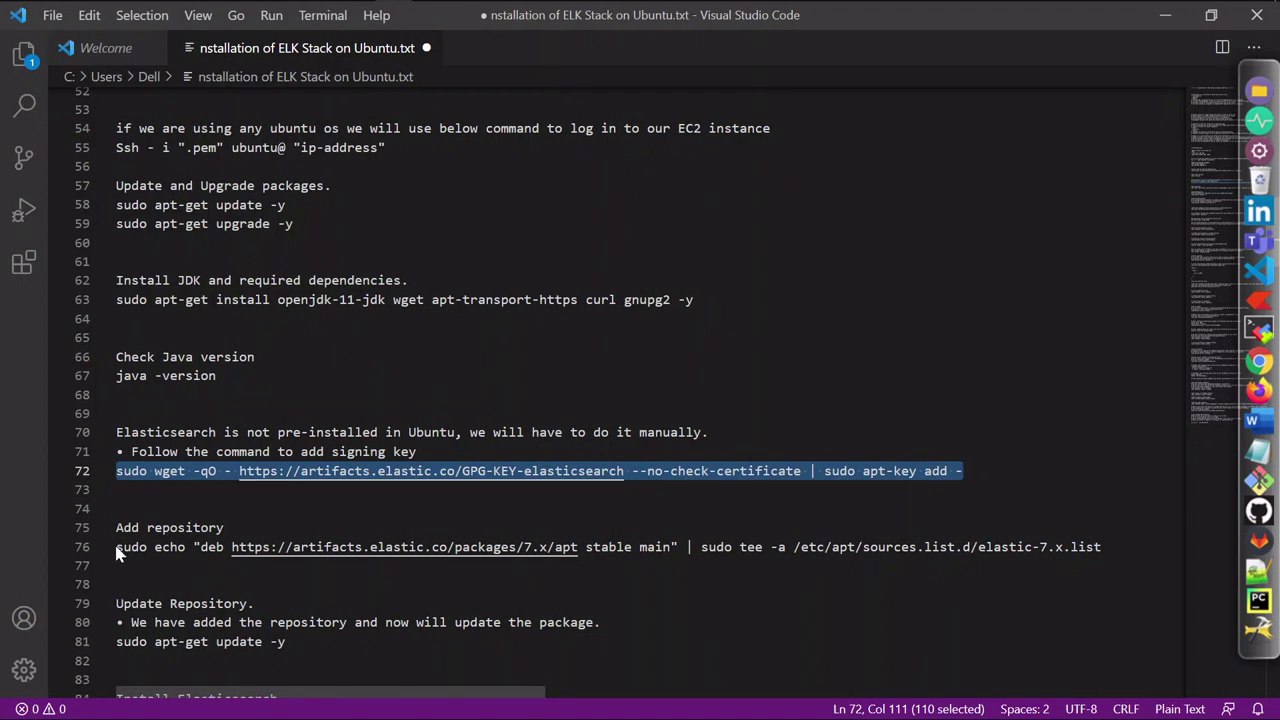
Step: Add the Elastic 7.x apt repository by running the notes' repository command on the server
{"action": "left_click_drag", "start_coordinate": [116, 547], "coordinate": [1103, 547]}
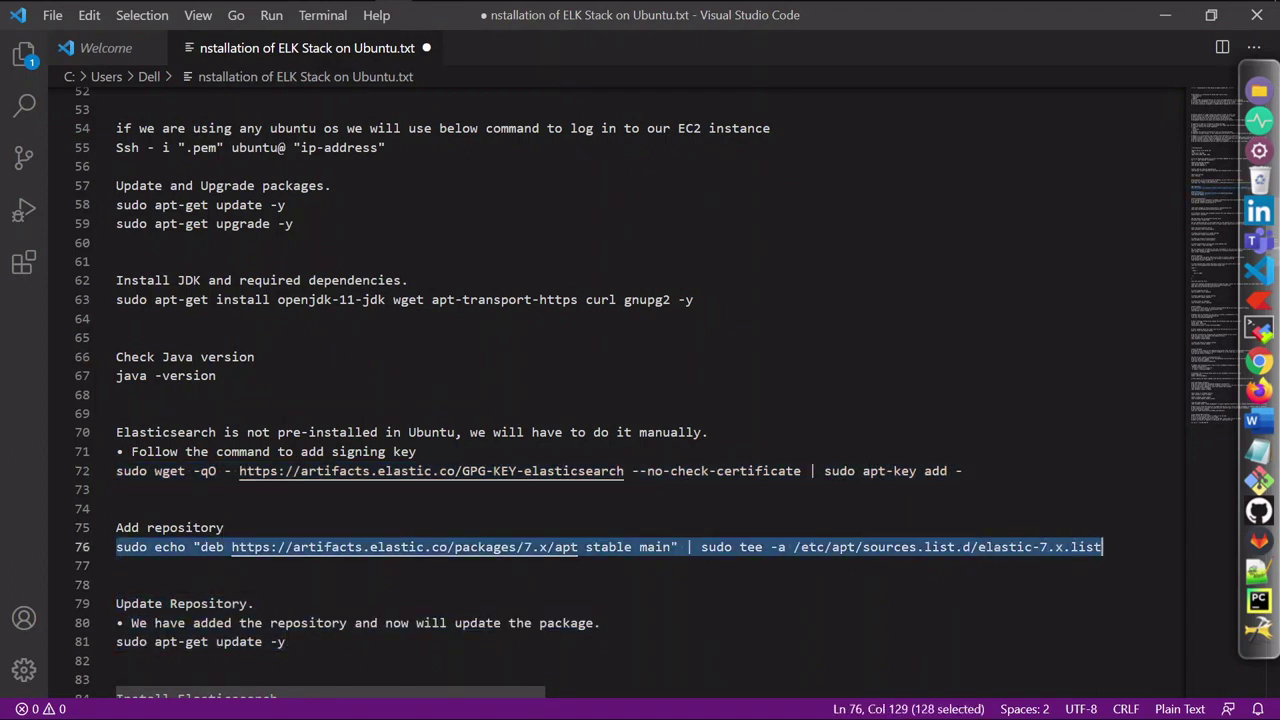
{"action": "right_click", "coordinate": [1066, 556]}
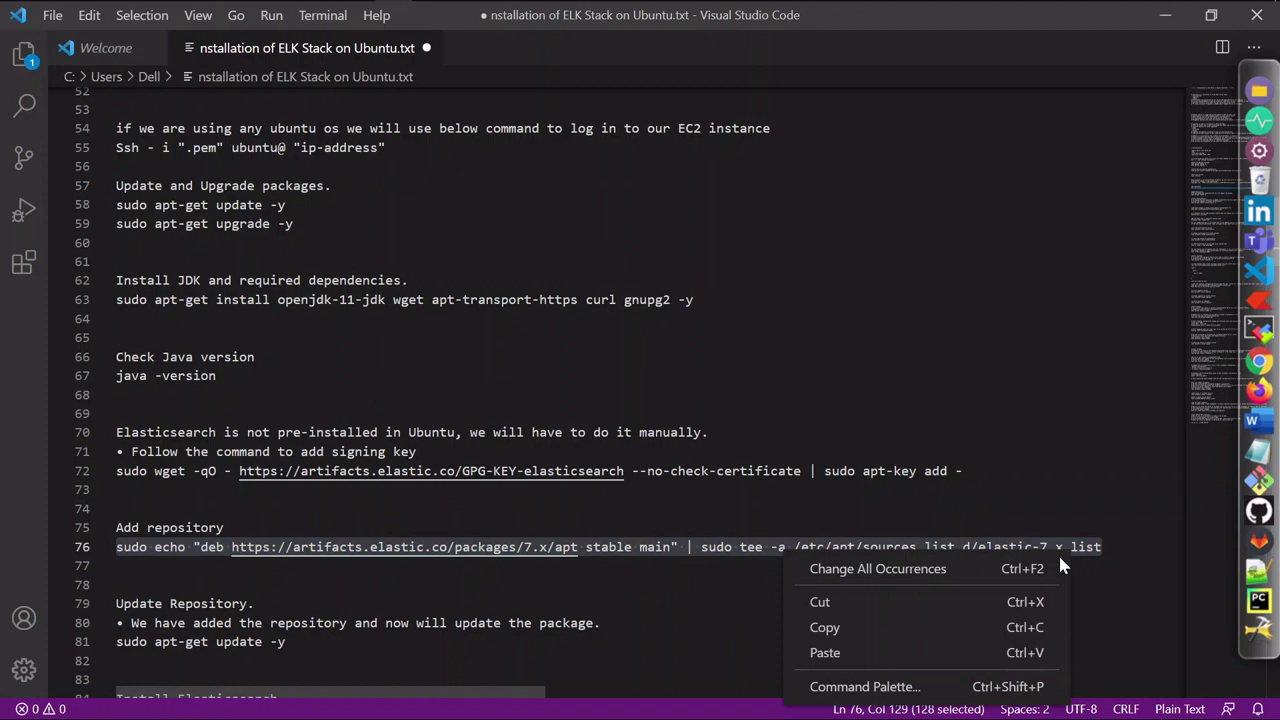
{"action": "left_click", "coordinate": [935, 628]}
{"action": "key", "text": "alt+Tab"}
{"action": "right_click", "coordinate": [925, 623]}
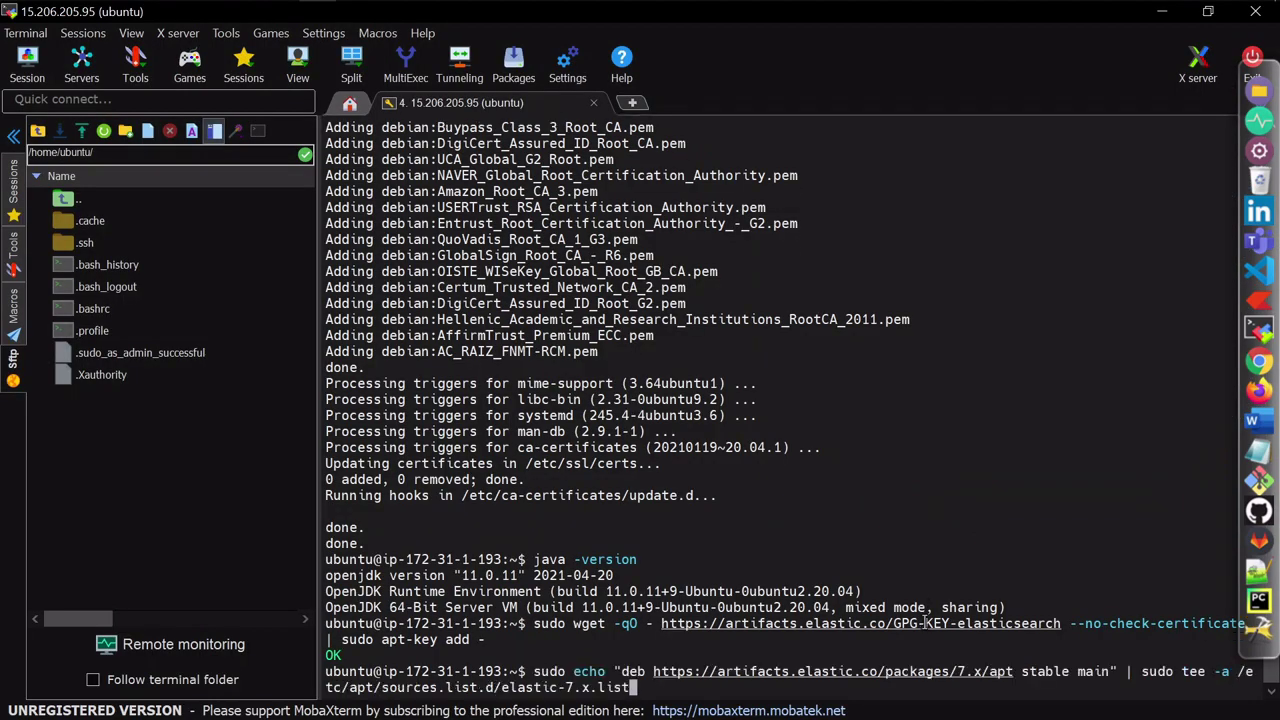
{"action": "key", "text": "Return"}
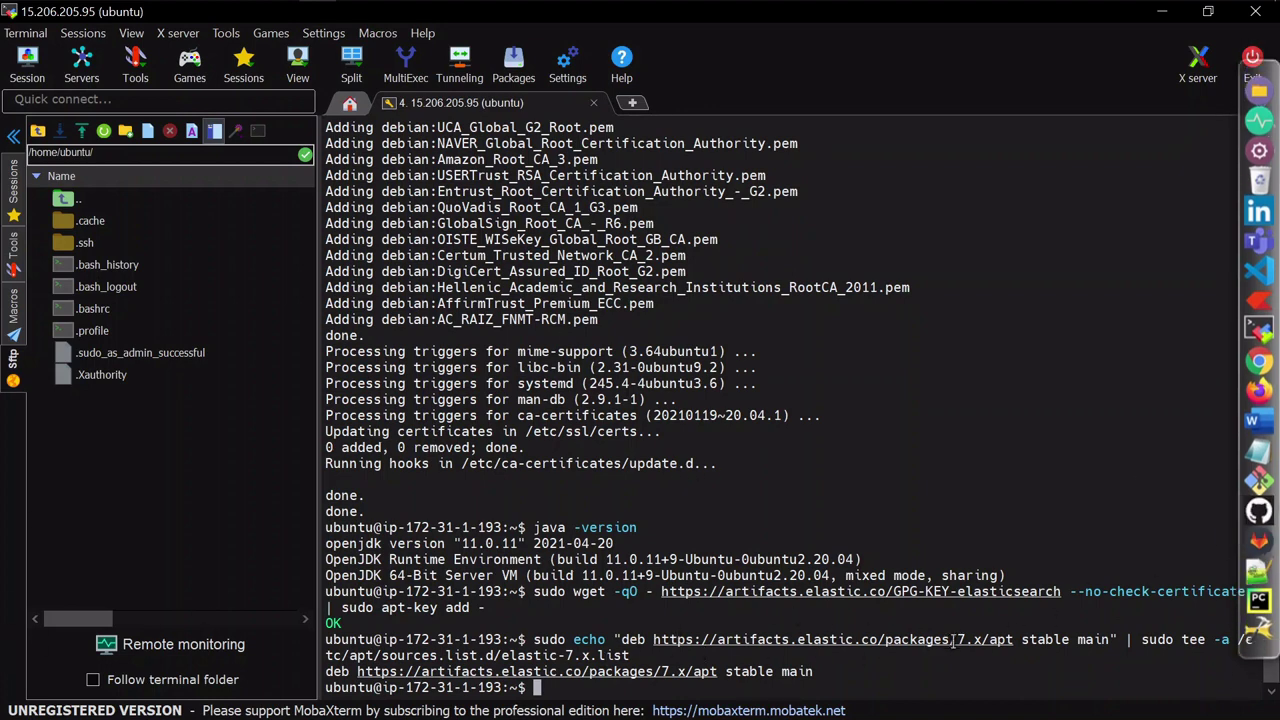
{"action": "key", "text": "alt+Tab"}
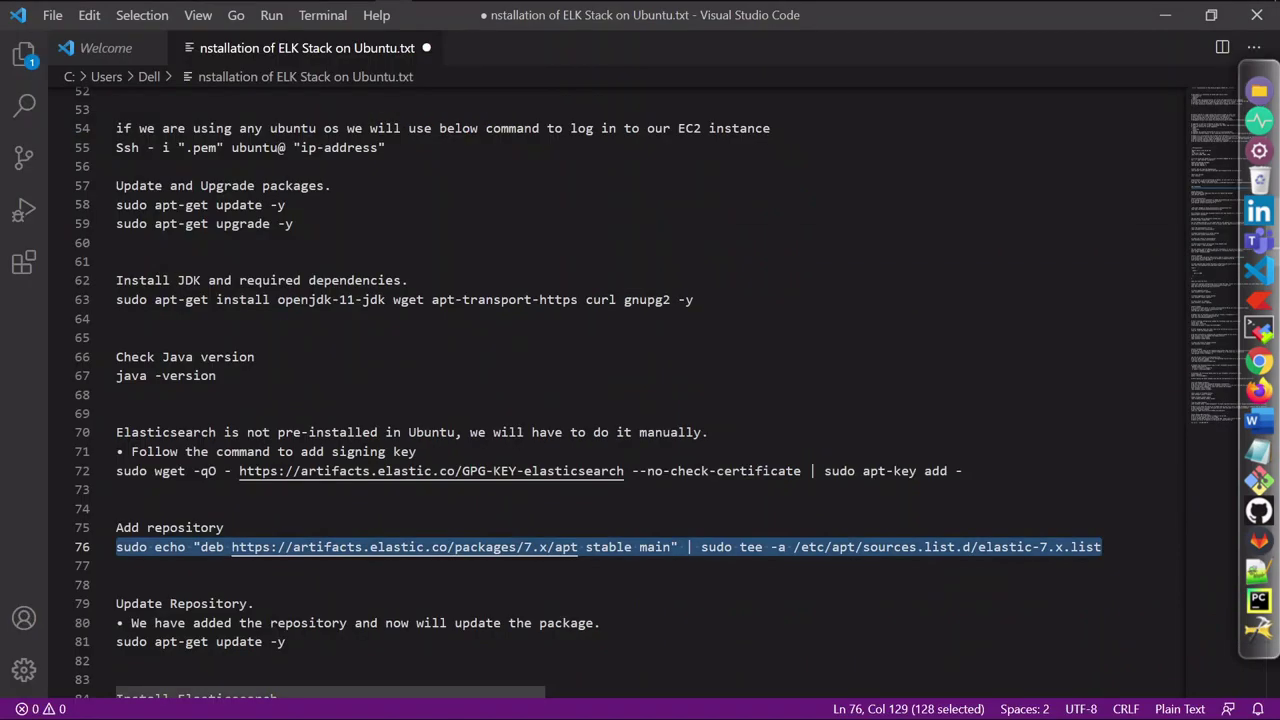
Step: Run the notes' apt-get update command on the server and return to the notes
{"action": "scroll", "coordinate": [640, 400], "scroll_direction": "down", "scroll_amount": 3}
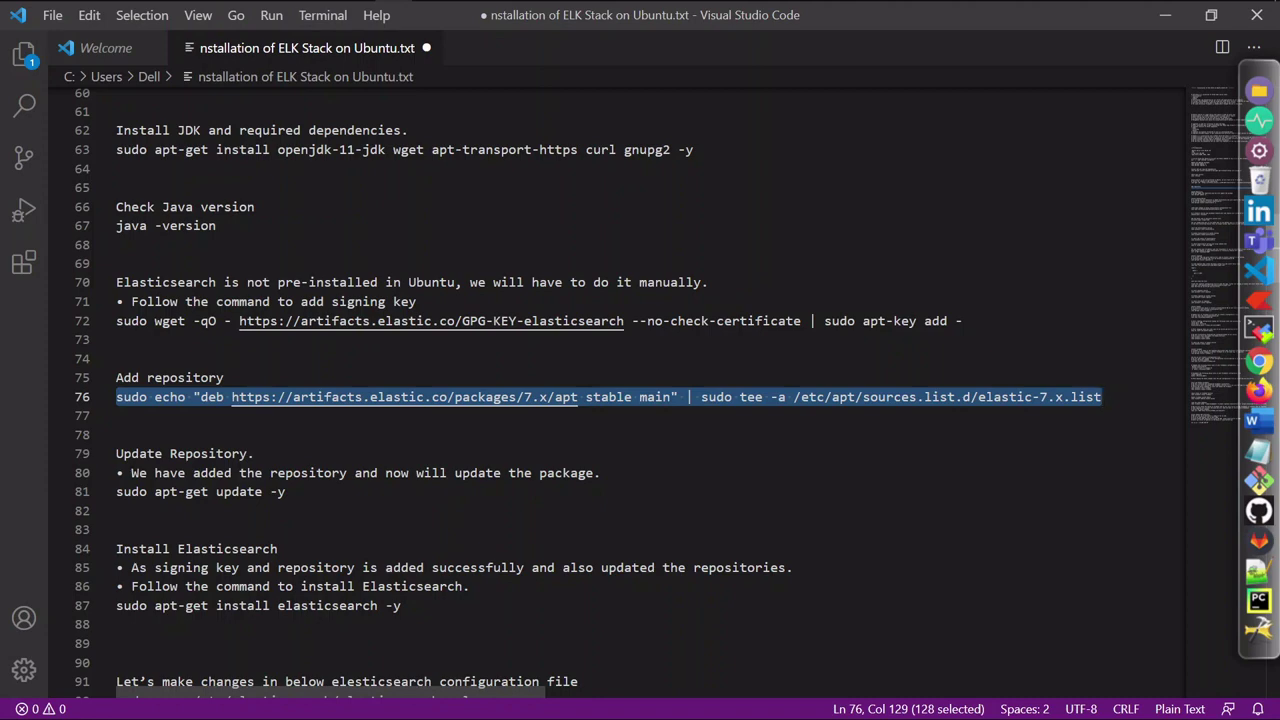
{"action": "triple_click", "coordinate": [250, 491]}
{"action": "right_click", "coordinate": [250, 492]}
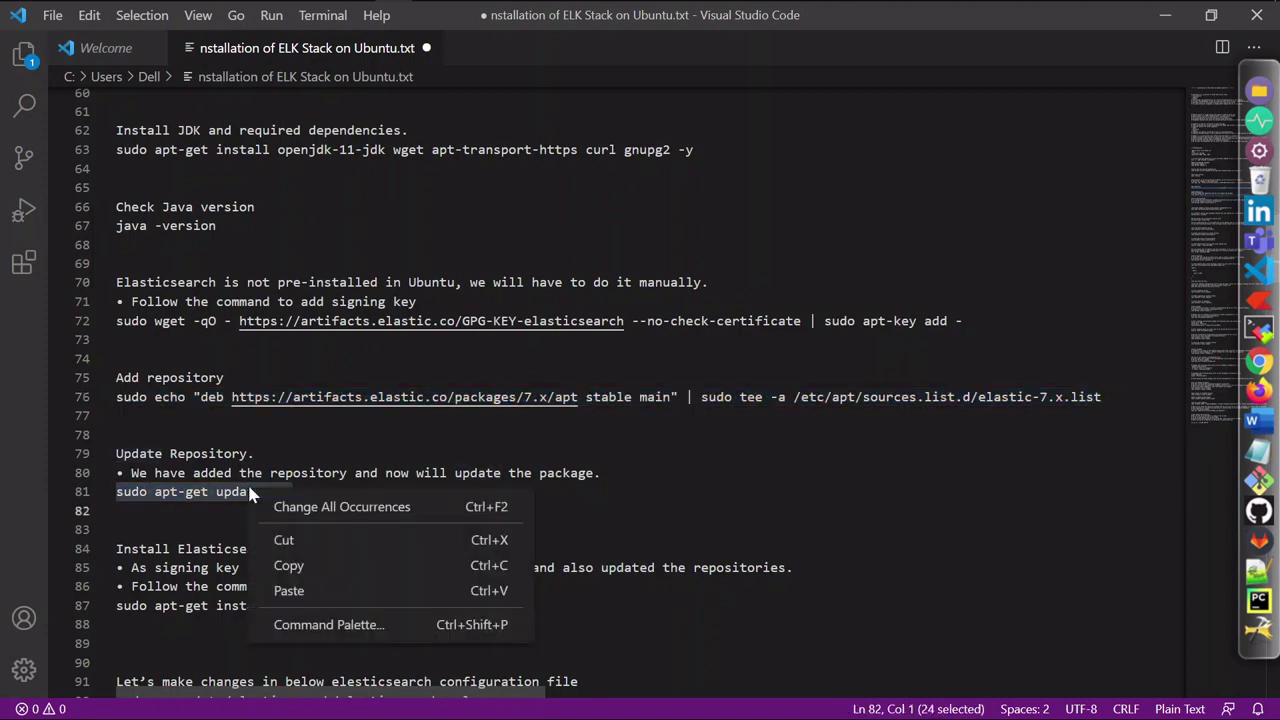
{"action": "left_click", "coordinate": [285, 564]}
{"action": "key", "text": "alt+Tab"}
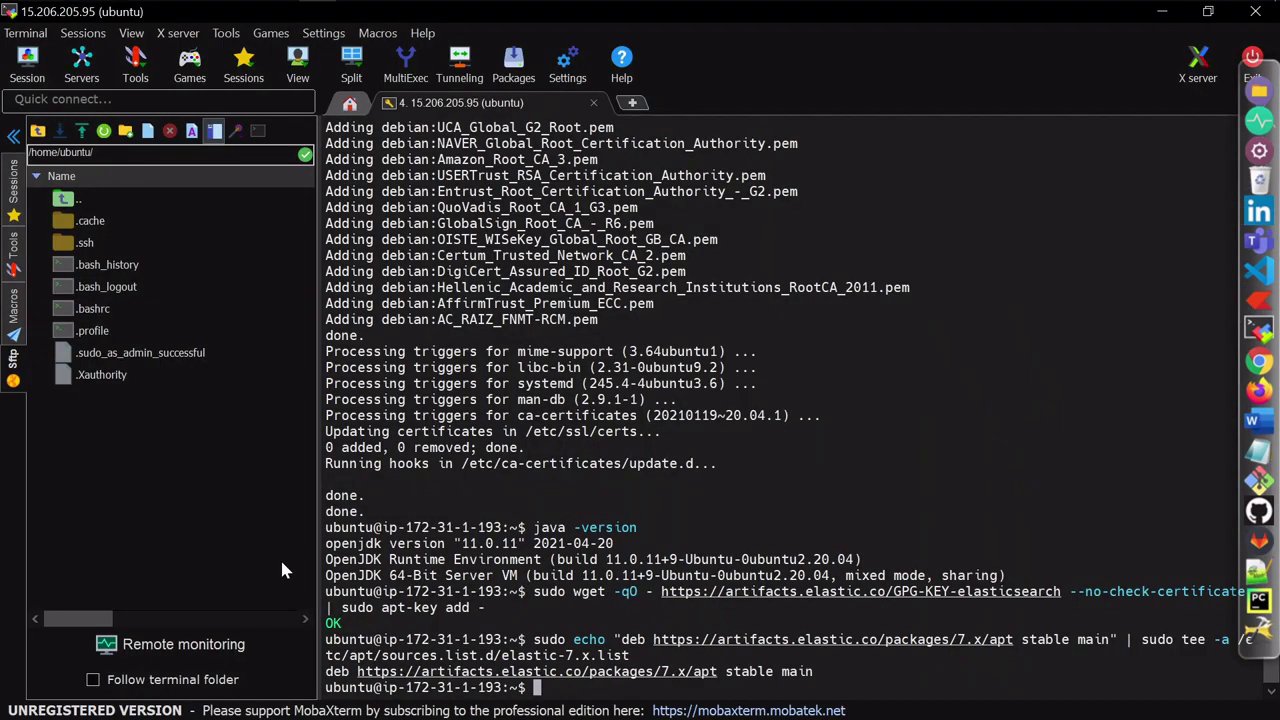
{"action": "key", "text": "shift+Insert"}
{"action": "key", "text": "Return"}
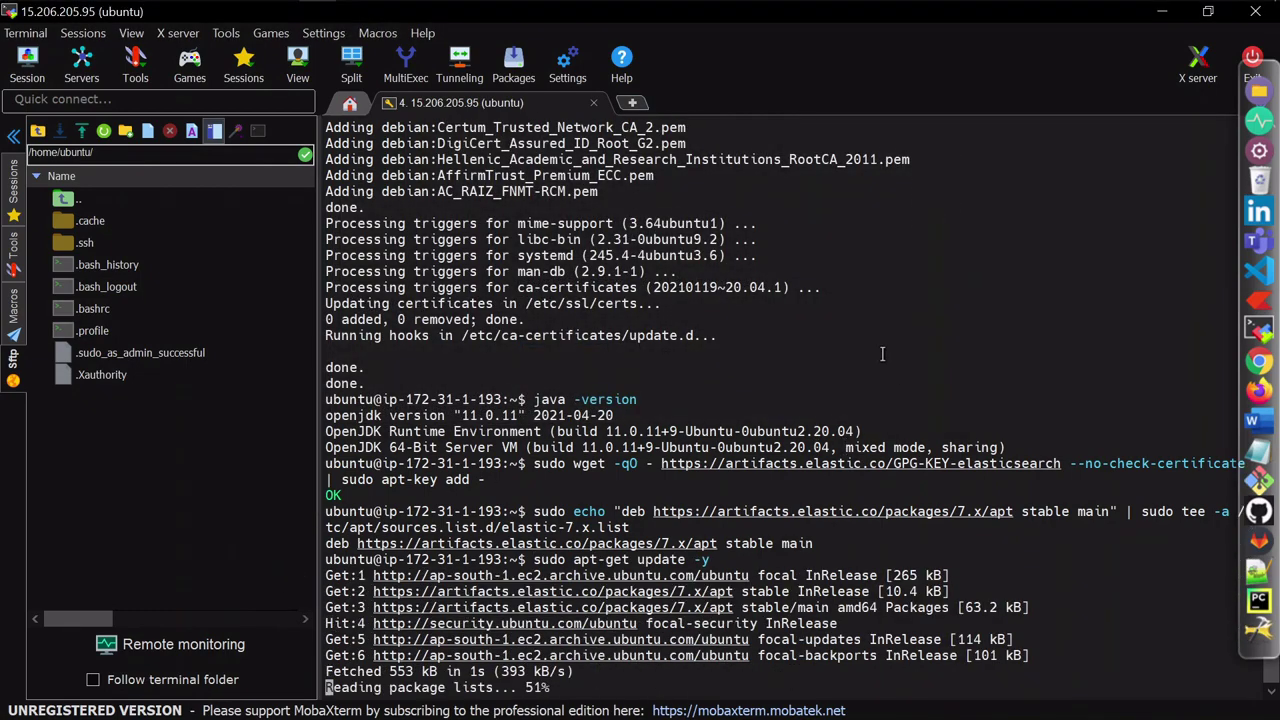
{"action": "key", "text": "alt+Tab"}
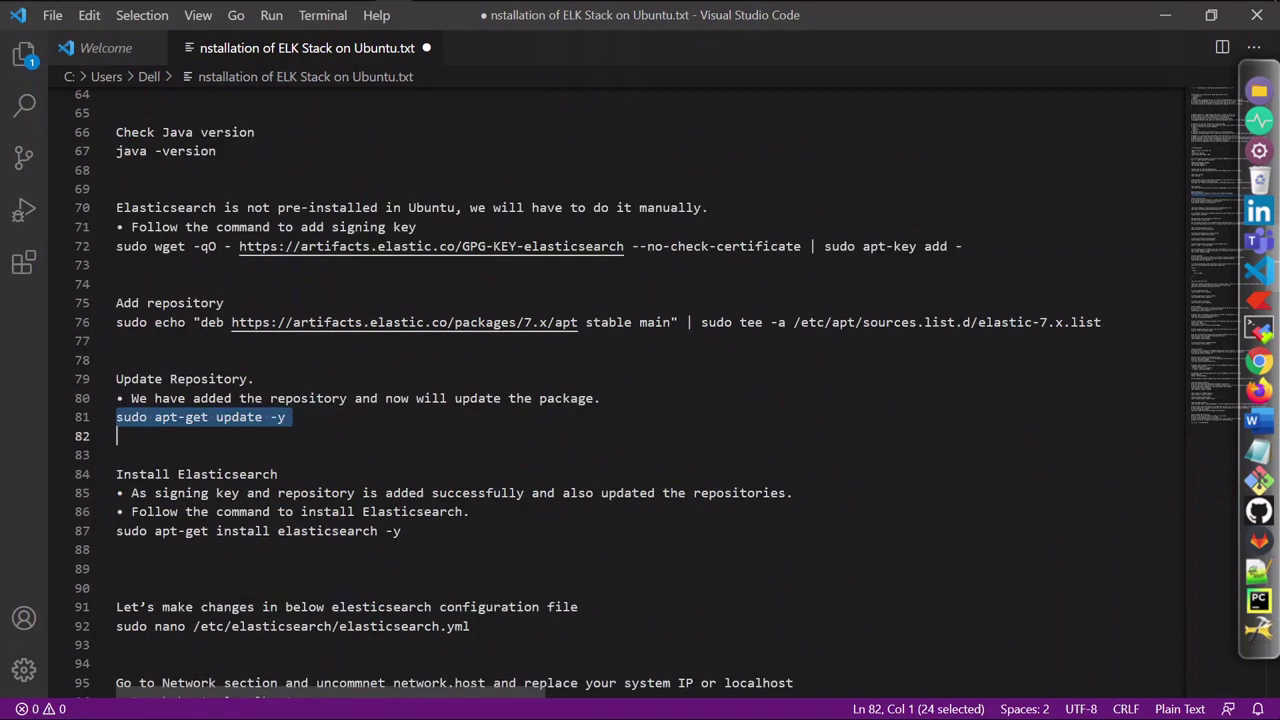
Step: Run the line-87 apt-get install command to install Elasticsearch 7.12.1 on the server
{"action": "triple_click", "coordinate": [245, 531]}
{"action": "right_click", "coordinate": [233, 540]}
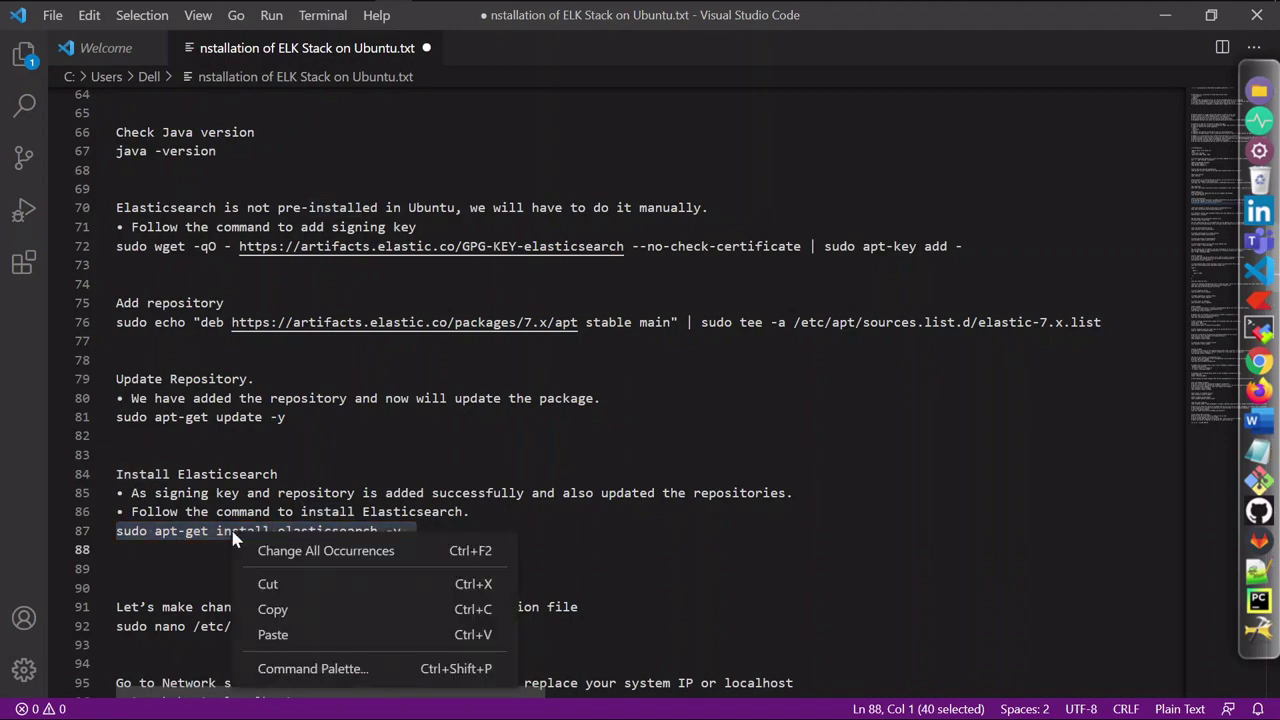
{"action": "left_click", "coordinate": [263, 611]}
{"action": "key", "text": "alt+Tab"}
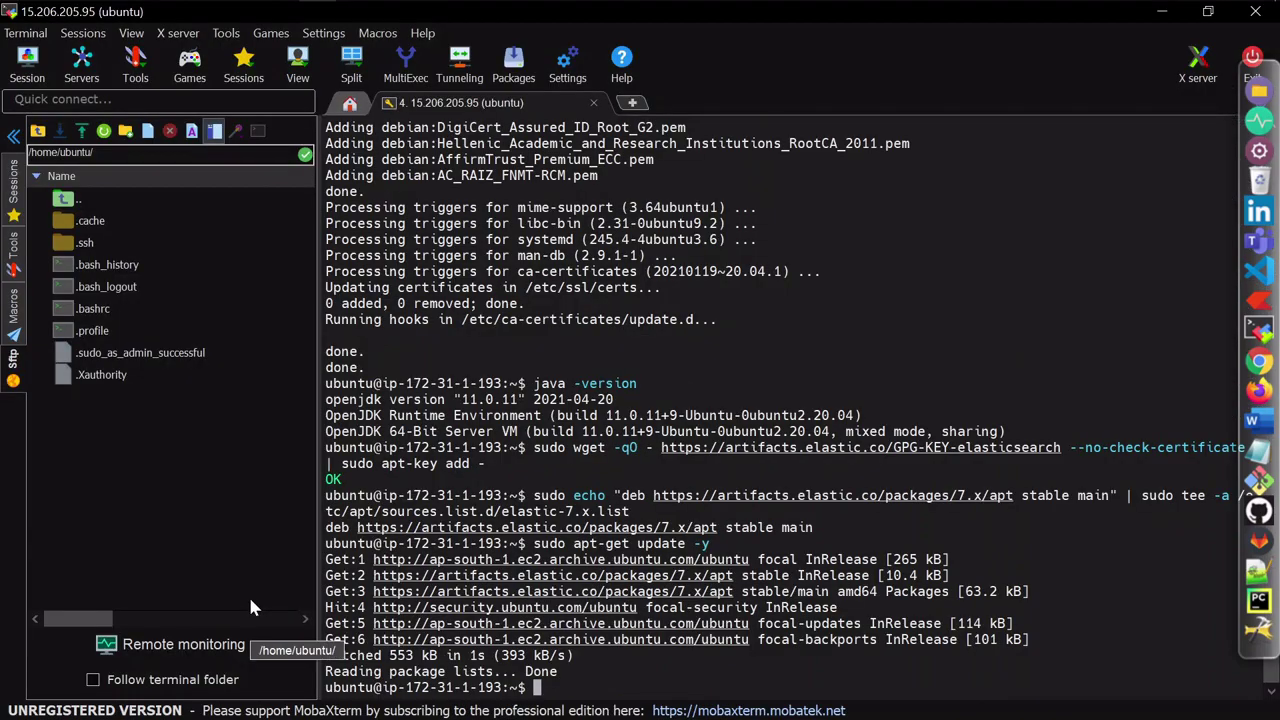
{"action": "key", "text": "shift+Insert"}
{"action": "key", "text": "Return"}
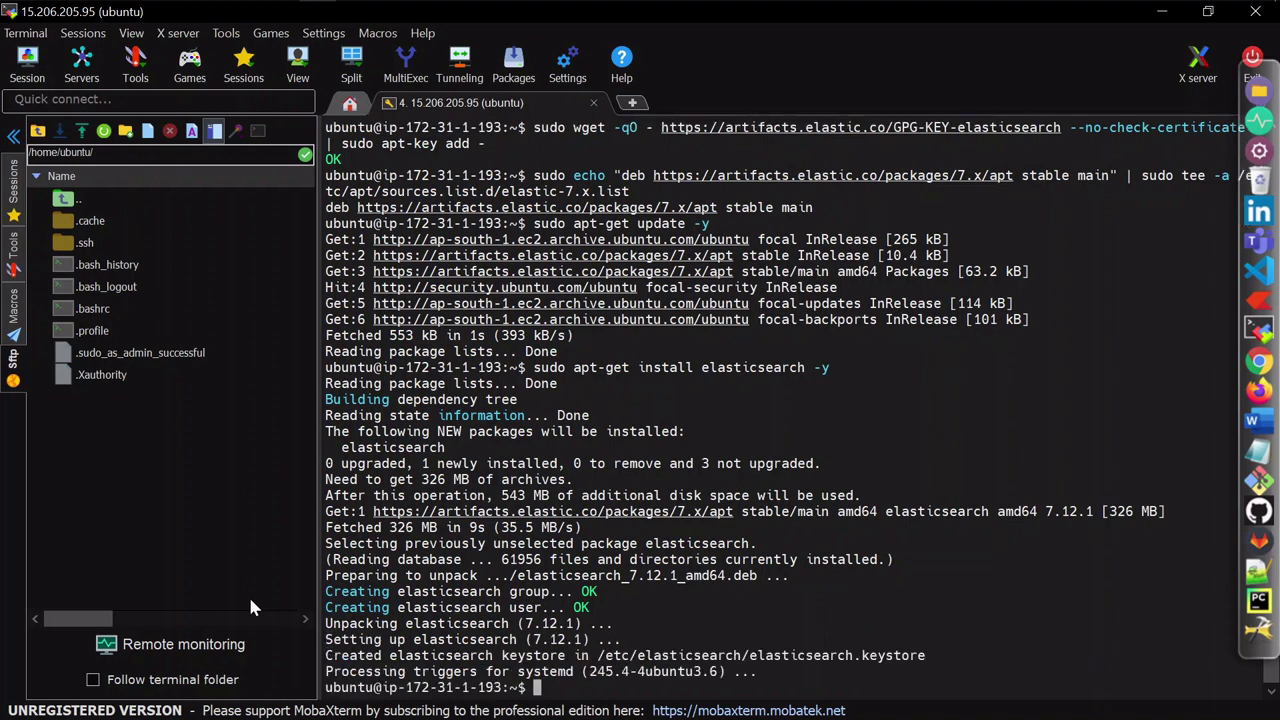
{"action": "key", "text": "alt+Tab"}
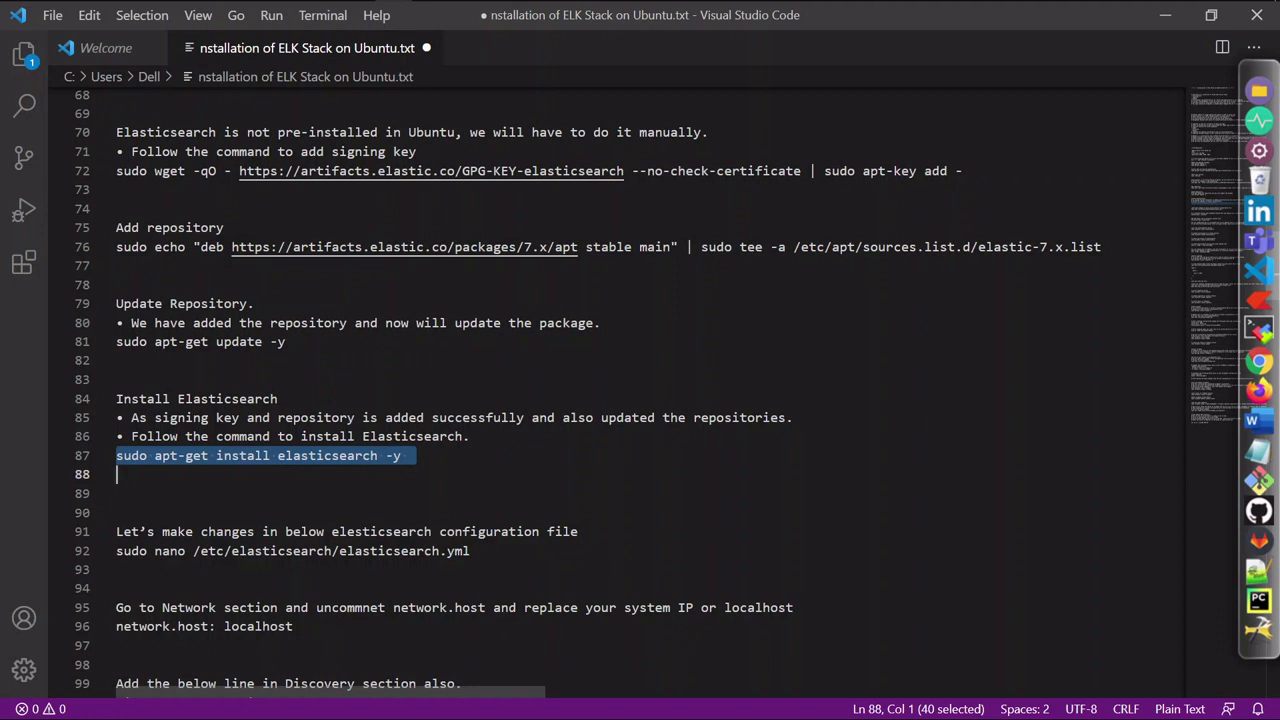
{"action": "double_click", "coordinate": [281, 550]}
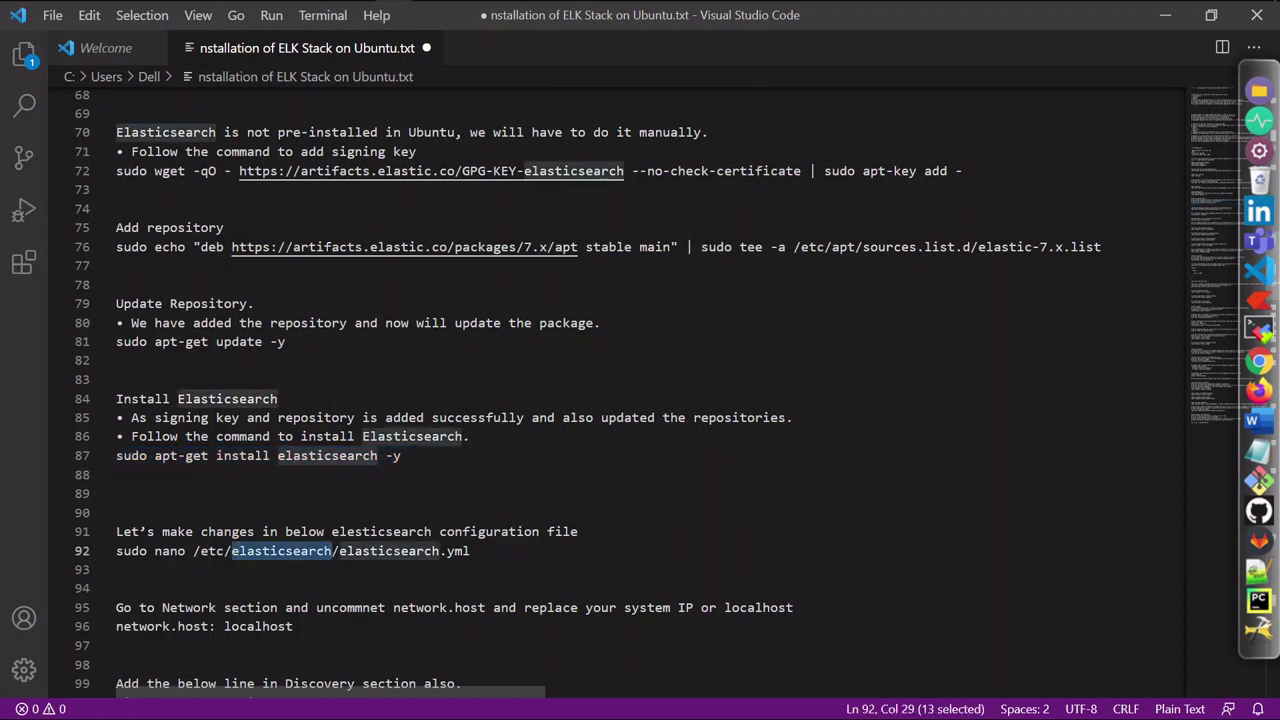
Step: Open /etc/elasticsearch/elasticsearch.yml in nano using the line-92 command
{"action": "triple_click", "coordinate": [212, 551]}
{"action": "right_click", "coordinate": [220, 560]}
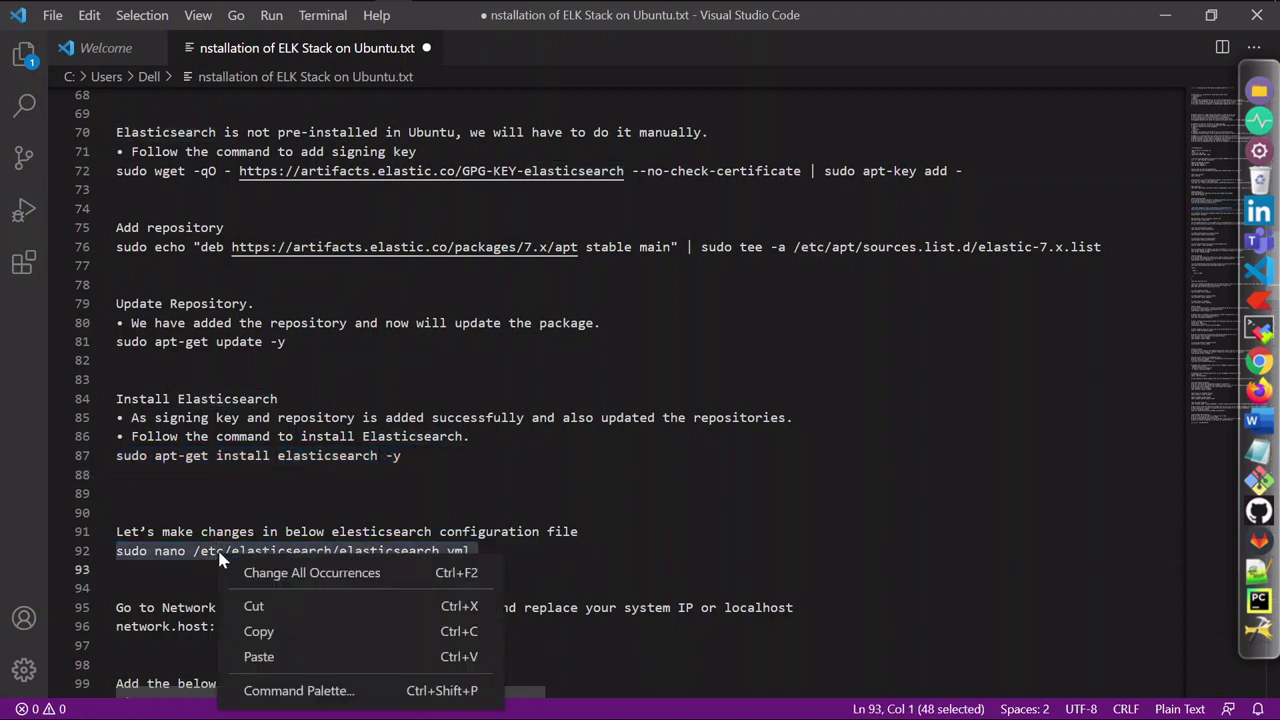
{"action": "left_click", "coordinate": [259, 632]}
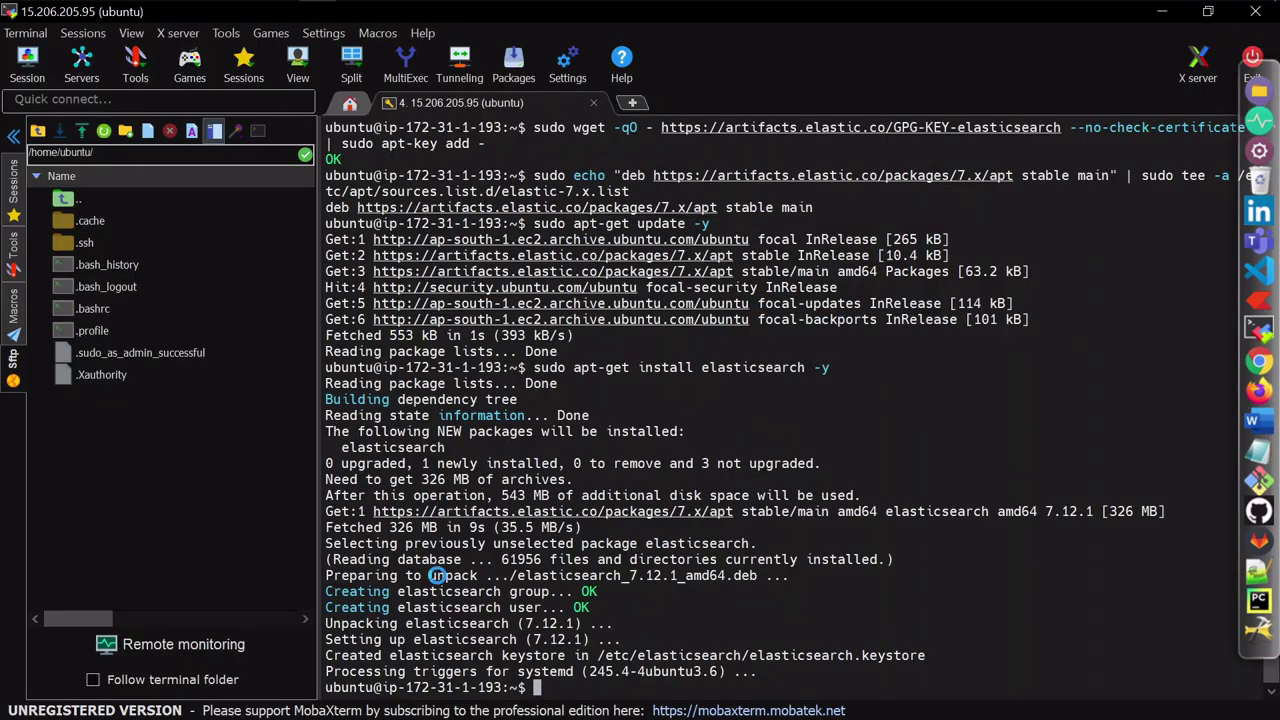
{"action": "right_click", "coordinate": [438, 580]}
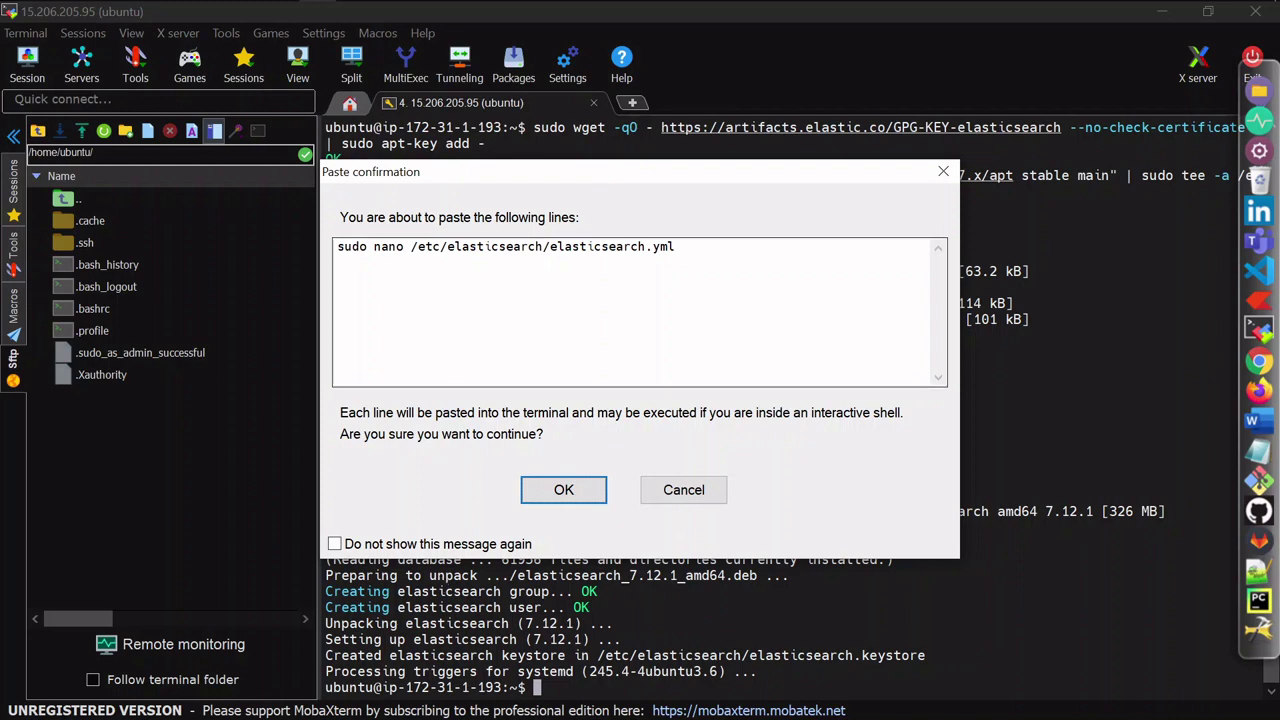
{"action": "left_click", "coordinate": [565, 490]}
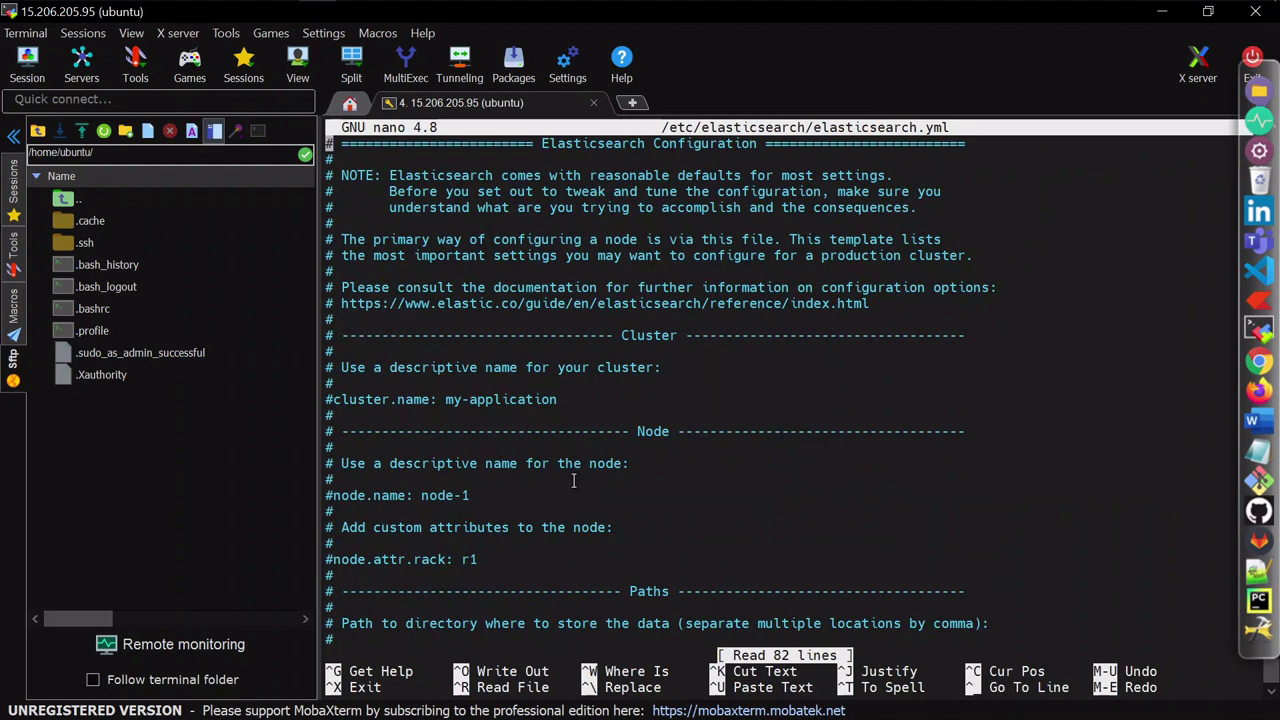
Step: Review the network.host: localhost and discovery.type: single-node lines in the notes
{"action": "key", "text": "alt+Tab"}
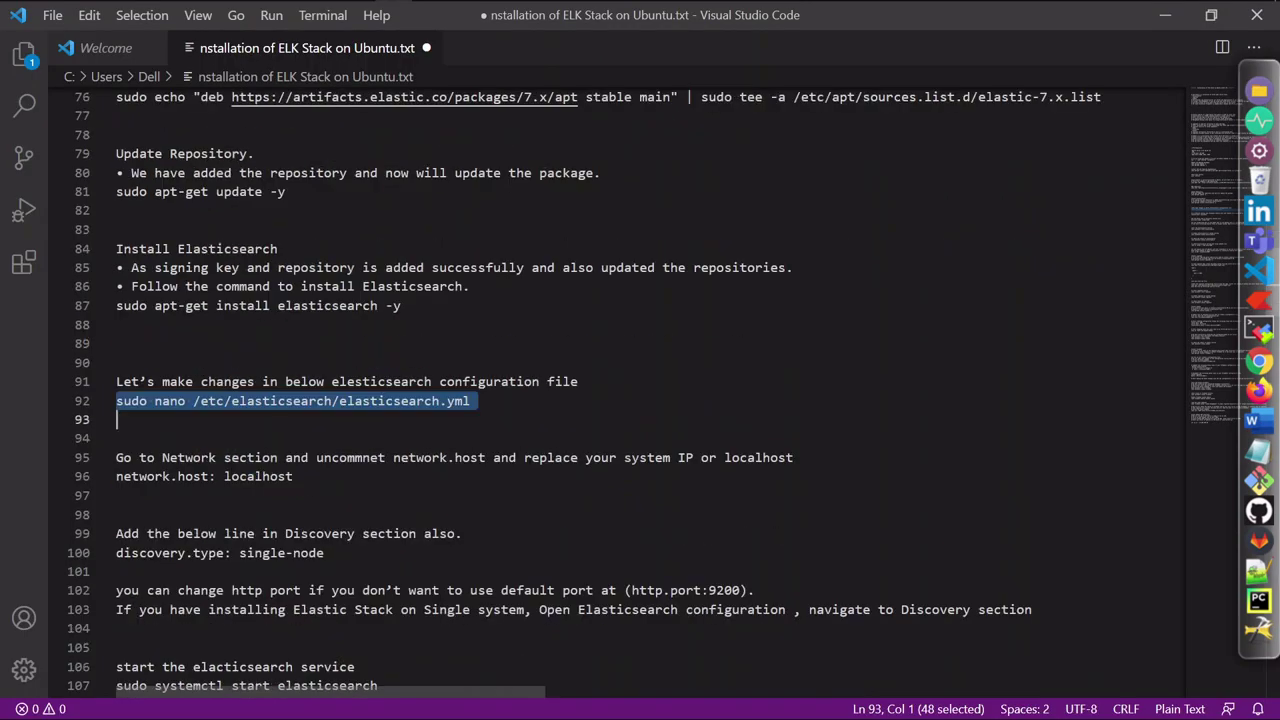
{"action": "left_click_drag", "start_coordinate": [116, 476], "coordinate": [293, 476]}
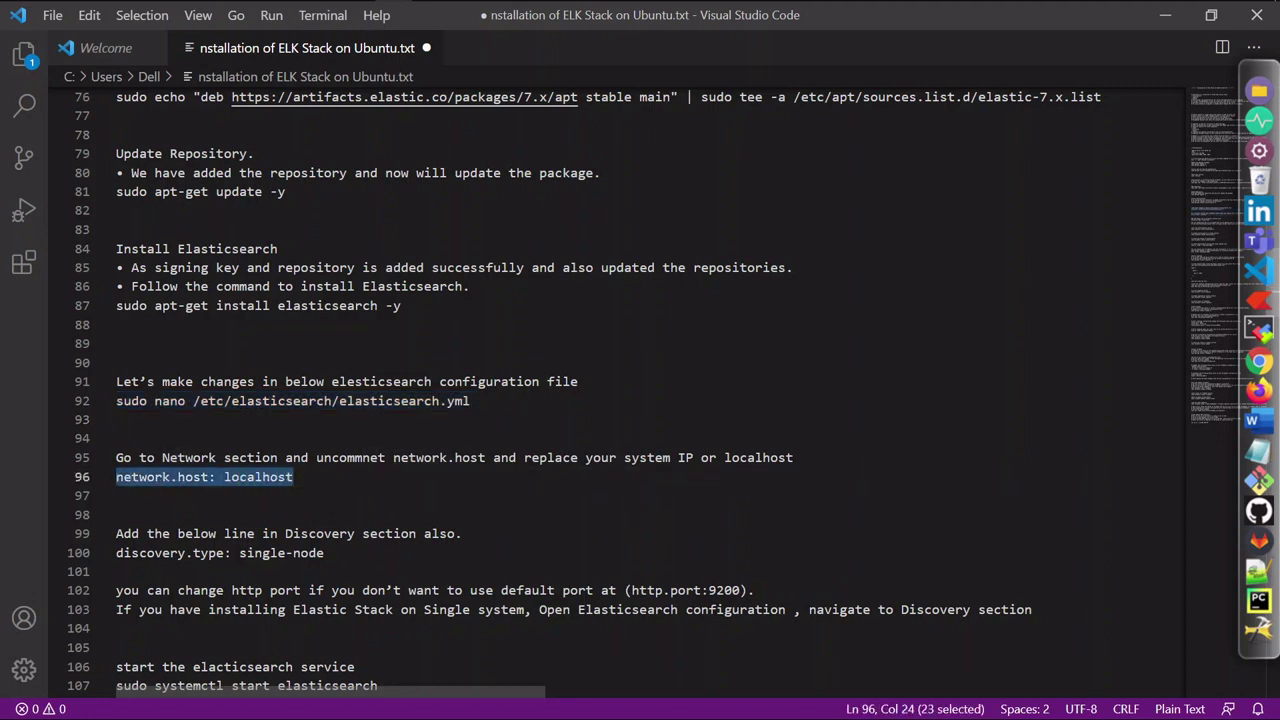
{"action": "left_click_drag", "start_coordinate": [116, 552], "coordinate": [116, 571]}
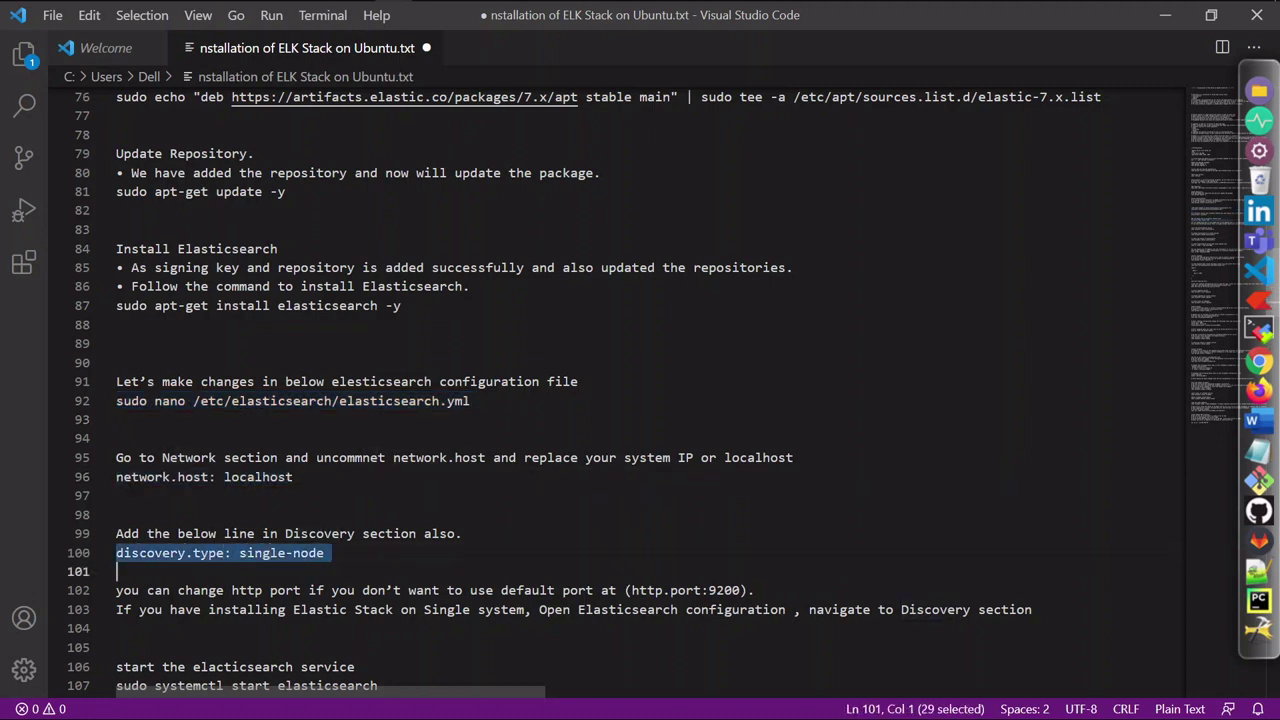
{"action": "left_click", "coordinate": [208, 476]}
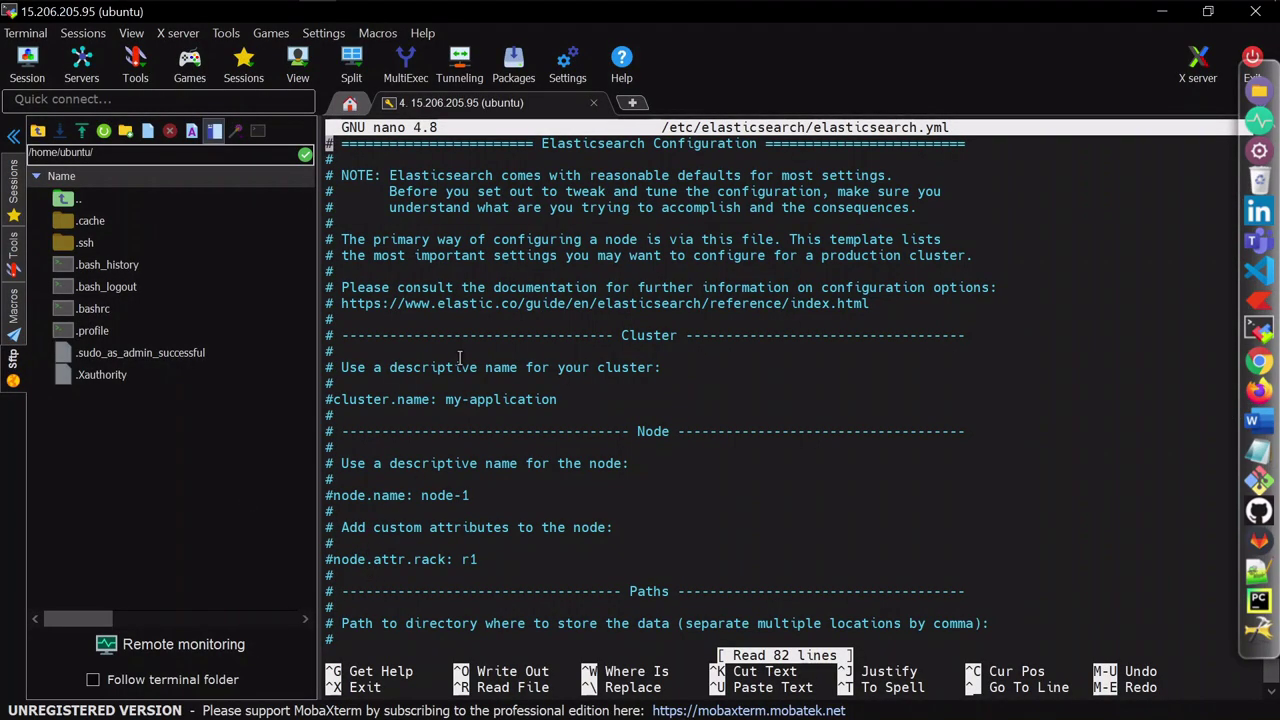
Step: Move through elasticsearch.yml in nano down to the Network section
{"action": "key", "text": "Down"}
{"action": "key", "text": "Down"}
{"action": "key", "text": "Down"}
{"action": "key", "text": "Down"}
{"action": "key", "text": "Down"}
{"action": "key", "text": "Down"}
{"action": "key", "text": "Down"}
{"action": "key", "text": "Down"}
{"action": "key", "text": "Down"}
{"action": "key", "text": "Down"}
{"action": "key", "text": "Down"}
{"action": "key", "text": "Down"}
{"action": "key", "text": "Down"}
{"action": "key", "text": "Down"}
{"action": "key", "text": "Down"}
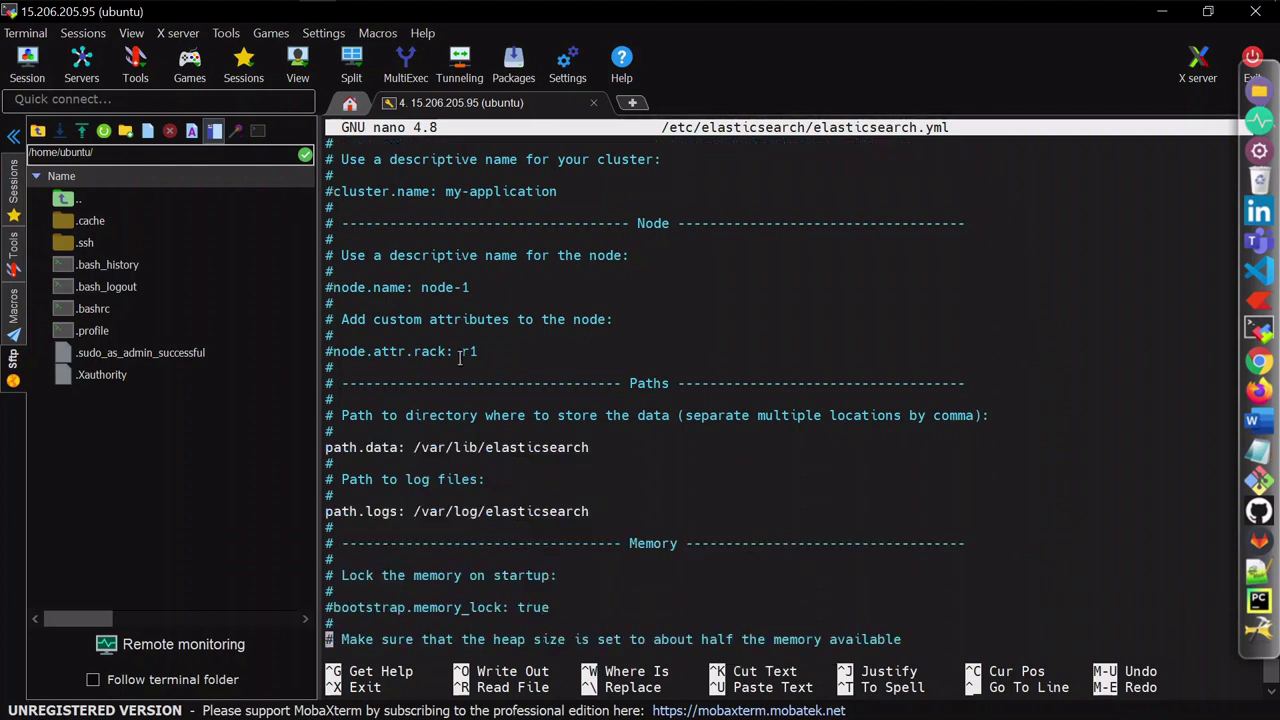
{"action": "key", "text": "Down"}
{"action": "key", "text": "Down"}
{"action": "key", "text": "Down"}
{"action": "key", "text": "Down"}
{"action": "key", "text": "Down"}
{"action": "key", "text": "Down"}
{"action": "key", "text": "Down"}
{"action": "key", "text": "Down"}
{"action": "key", "text": "Down"}
{"action": "key", "text": "Down"}
{"action": "key", "text": "Down"}
{"action": "key", "text": "Down"}
{"action": "key", "text": "Down"}
{"action": "key", "text": "Down"}
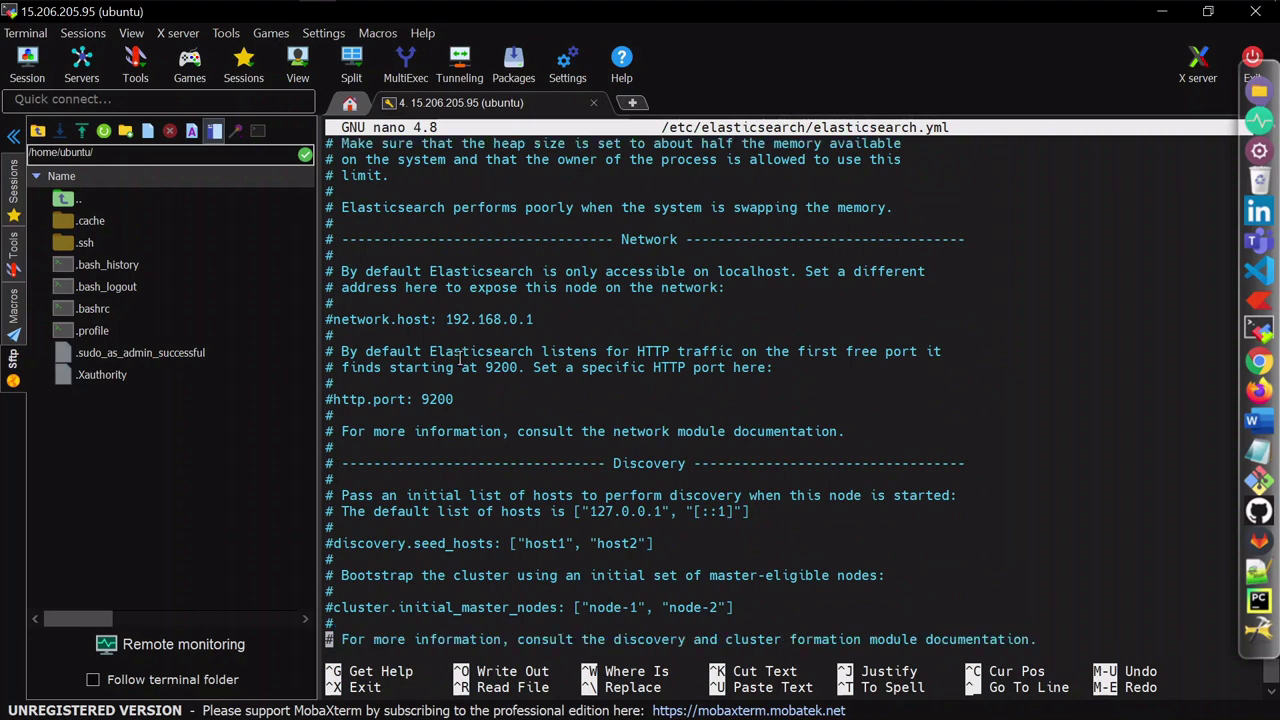
{"action": "key", "text": "Down"}
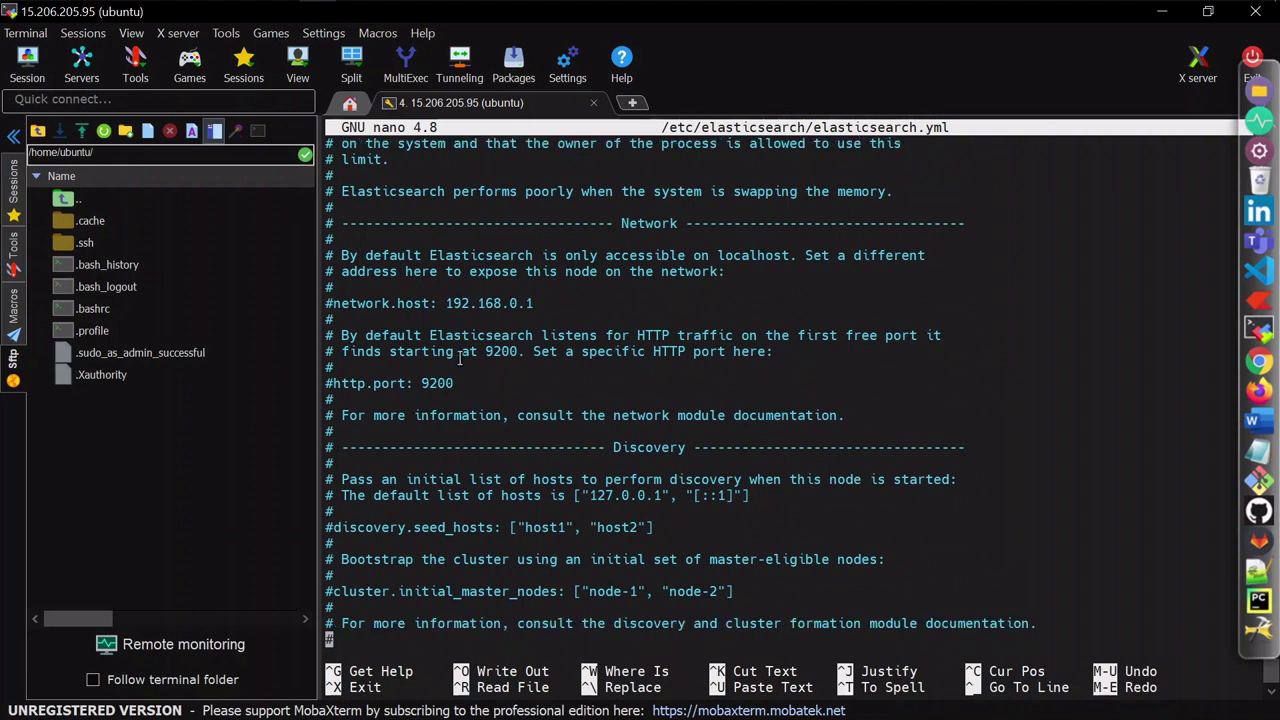
{"action": "key", "text": "Down"}
{"action": "key", "text": "Down"}
{"action": "key", "text": "Down"}
{"action": "key", "text": "Down"}
{"action": "key", "text": "Down"}
{"action": "key", "text": "Down"}
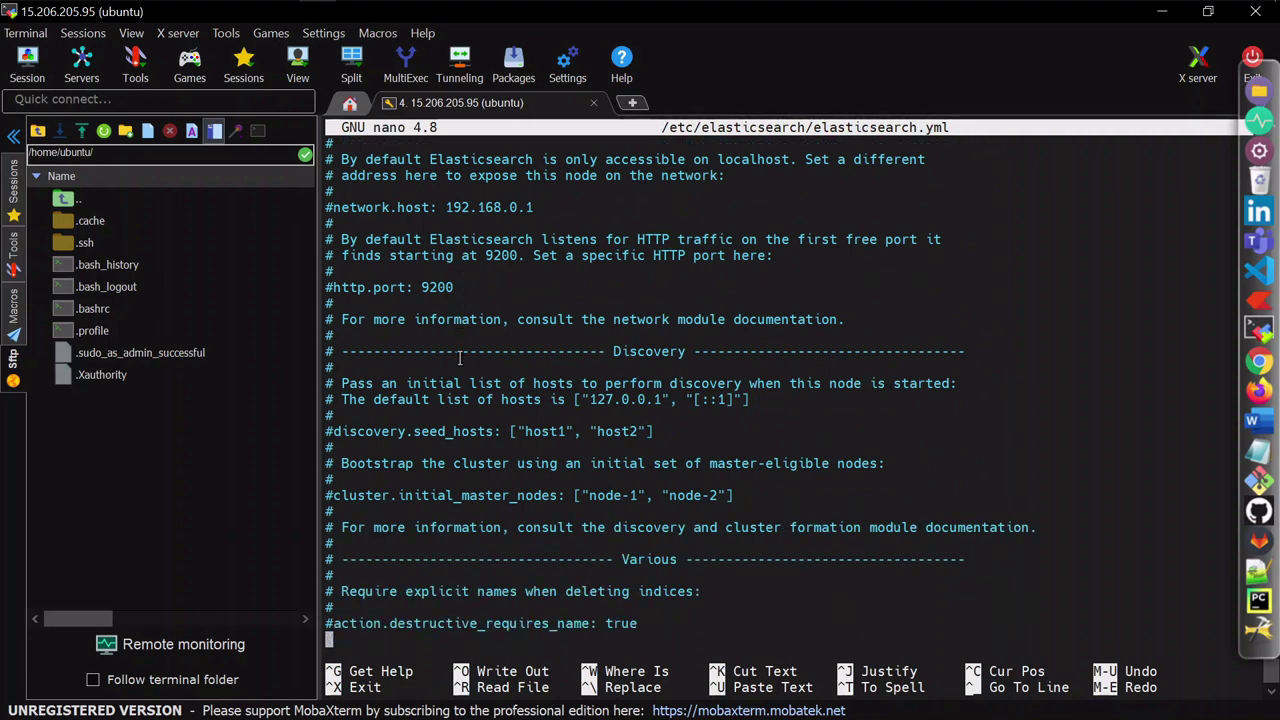
{"action": "key", "text": "Up"}
{"action": "key", "text": "Up"}
{"action": "key", "text": "Up"}
{"action": "key", "text": "Up"}
{"action": "key", "text": "Up"}
{"action": "key", "text": "Up"}
{"action": "key", "text": "Up"}
{"action": "key", "text": "Up"}
{"action": "key", "text": "Up"}
{"action": "key", "text": "Up"}
{"action": "key", "text": "Up"}
{"action": "key", "text": "Up"}
{"action": "key", "text": "Down"}
Step: Uncomment network.host and replace 192.168.0.1 with 0.0.0.0
{"action": "key", "text": "Down"}
{"action": "key", "text": "Down"}
{"action": "key", "text": "Down"}
{"action": "key", "text": "Right"}
{"action": "key", "text": "BackSpace"}
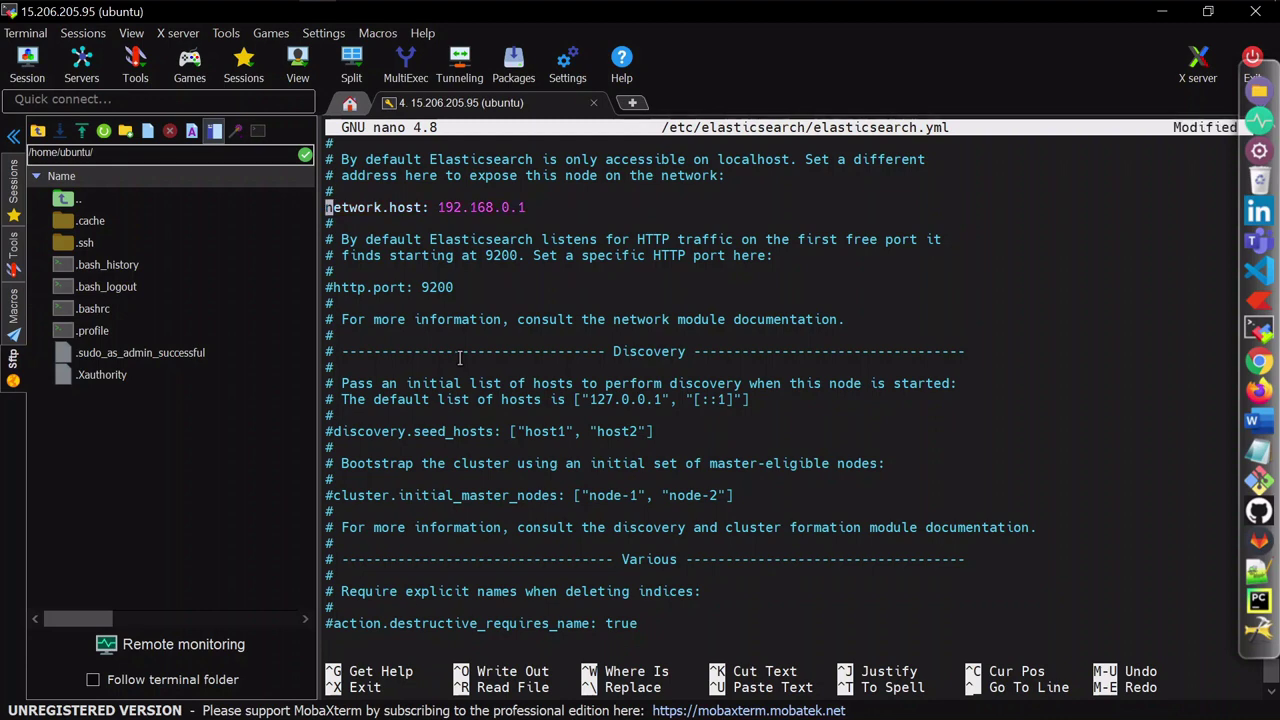
{"action": "key", "text": "Right"}
{"action": "key", "text": "Right"}
{"action": "key", "text": "Right"}
{"action": "key", "text": "Right"}
{"action": "key", "text": "Right"}
{"action": "key", "text": "Right"}
{"action": "key", "text": "Right"}
{"action": "key", "text": "Right"}
{"action": "key", "text": "Right"}
{"action": "key", "text": "Right"}
{"action": "key", "text": "Right"}
{"action": "key", "text": "Right"}
{"action": "key", "text": "Right"}
{"action": "key", "text": "BackSpace"}
{"action": "key", "text": "BackSpace"}
{"action": "key", "text": "BackSpace"}
{"action": "key", "text": "BackSpace"}
{"action": "key", "text": "BackSpace"}
{"action": "key", "text": "BackSpace"}
{"action": "key", "text": "BackSpace"}
{"action": "key", "text": "BackSpace"}
{"action": "key", "text": "BackSpace"}
{"action": "key", "text": "BackSpace"}
{"action": "key", "text": "BackSpace"}
{"action": "type", "text": "0.0.0.0"}
{"action": "key", "text": "Down"}
{"action": "key", "text": "Down"}
{"action": "key", "text": "Down"}
{"action": "key", "text": "Down"}
{"action": "key", "text": "Down"}
{"action": "key", "text": "ctrl+Left"}
{"action": "key", "text": "ctrl+Left"}
{"action": "key", "text": "ctrl+Left"}
{"action": "key", "text": "BackSpace"}
Step: Copy 'discovery.type: single-node' from the notes and paste it below #discovery.seed_hosts in nano
{"action": "key", "text": "alt+Tab"}
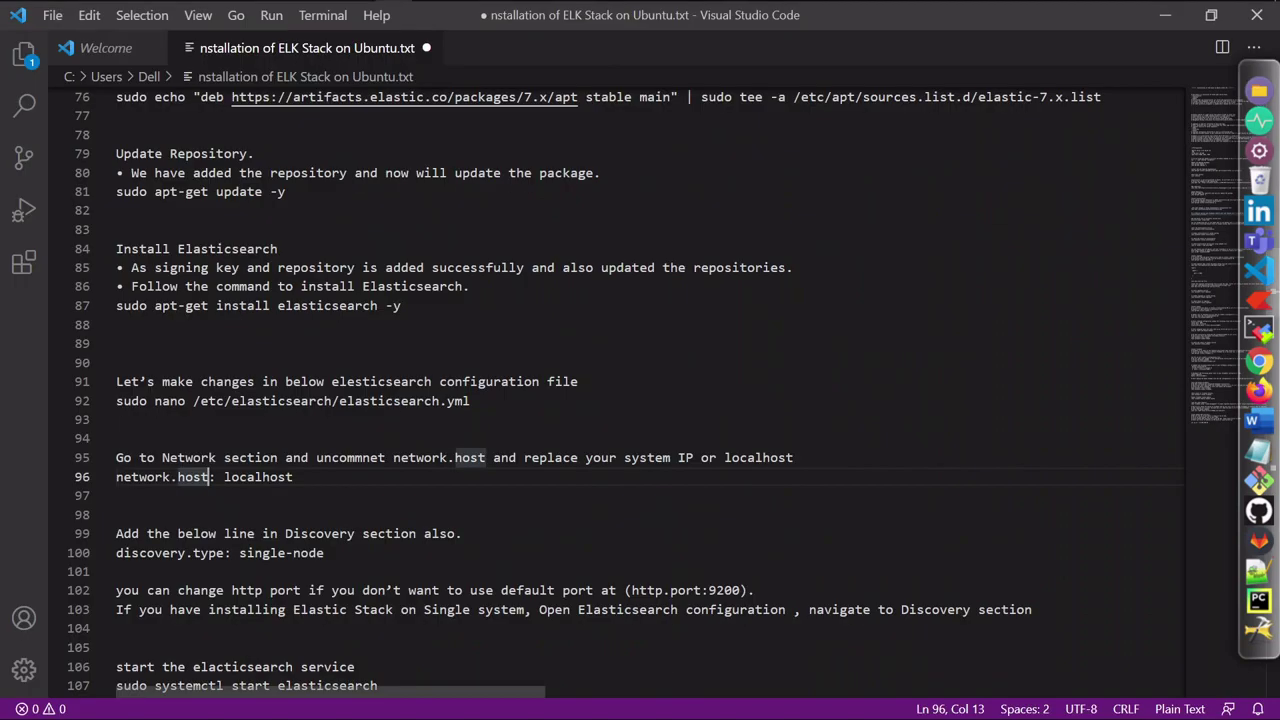
{"action": "scroll", "coordinate": [640, 390], "scroll_direction": "down", "scroll_amount": 2}
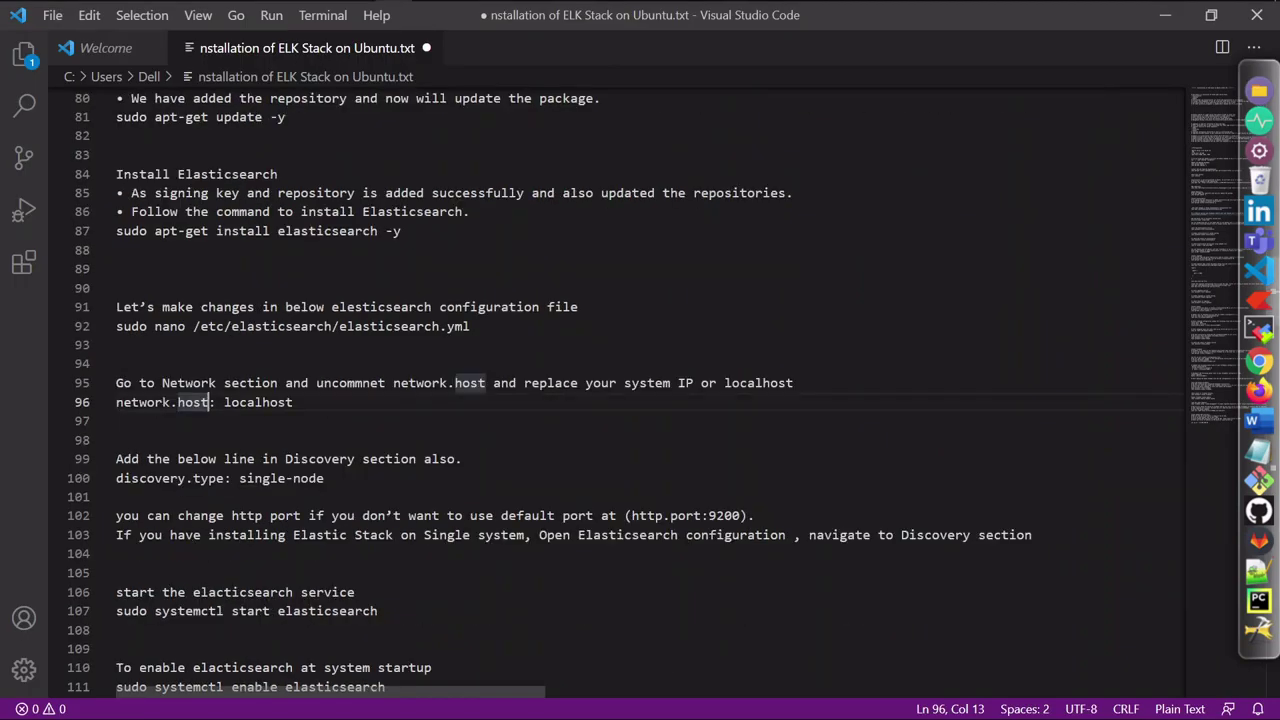
{"action": "mouse_move", "coordinate": [116, 478]}
{"action": "left_mouse_down"}
{"action": "mouse_move", "coordinate": [152, 478]}
{"action": "mouse_move", "coordinate": [117, 497]}
{"action": "left_mouse_up"}
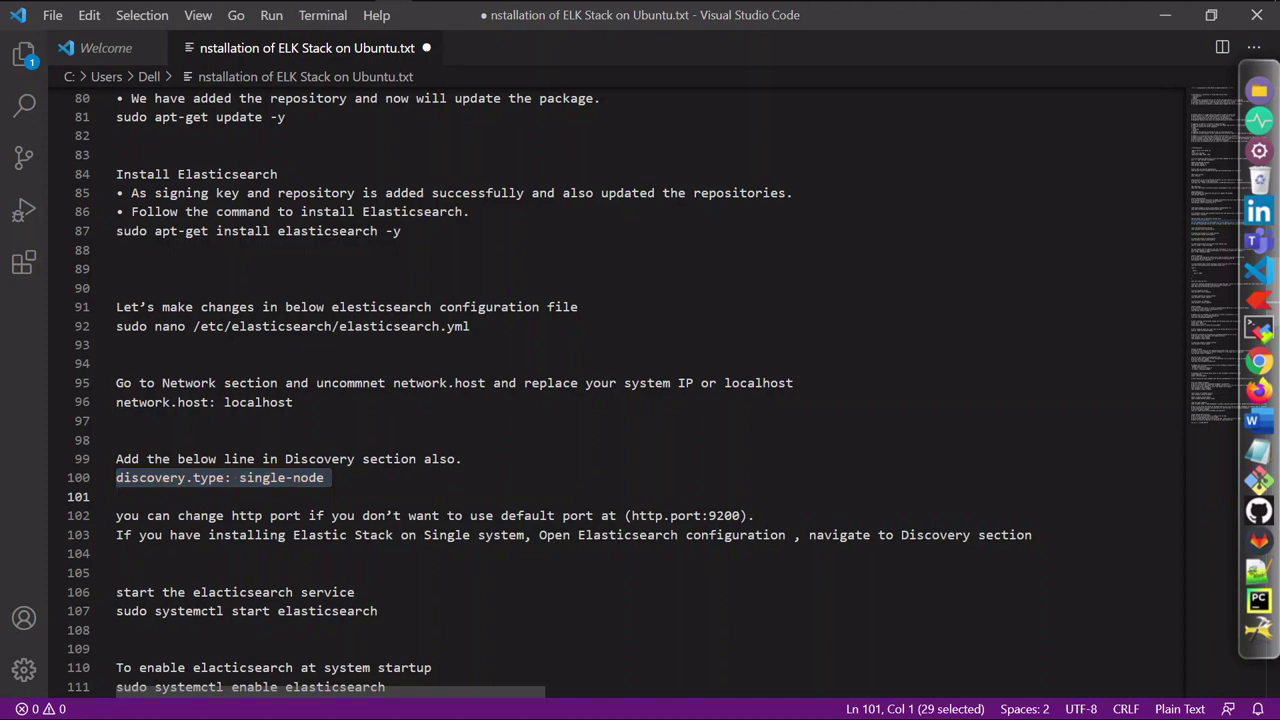
{"action": "right_click", "coordinate": [300, 480]}
{"action": "left_click", "coordinate": [345, 554]}
{"action": "key", "text": "alt+Tab"}
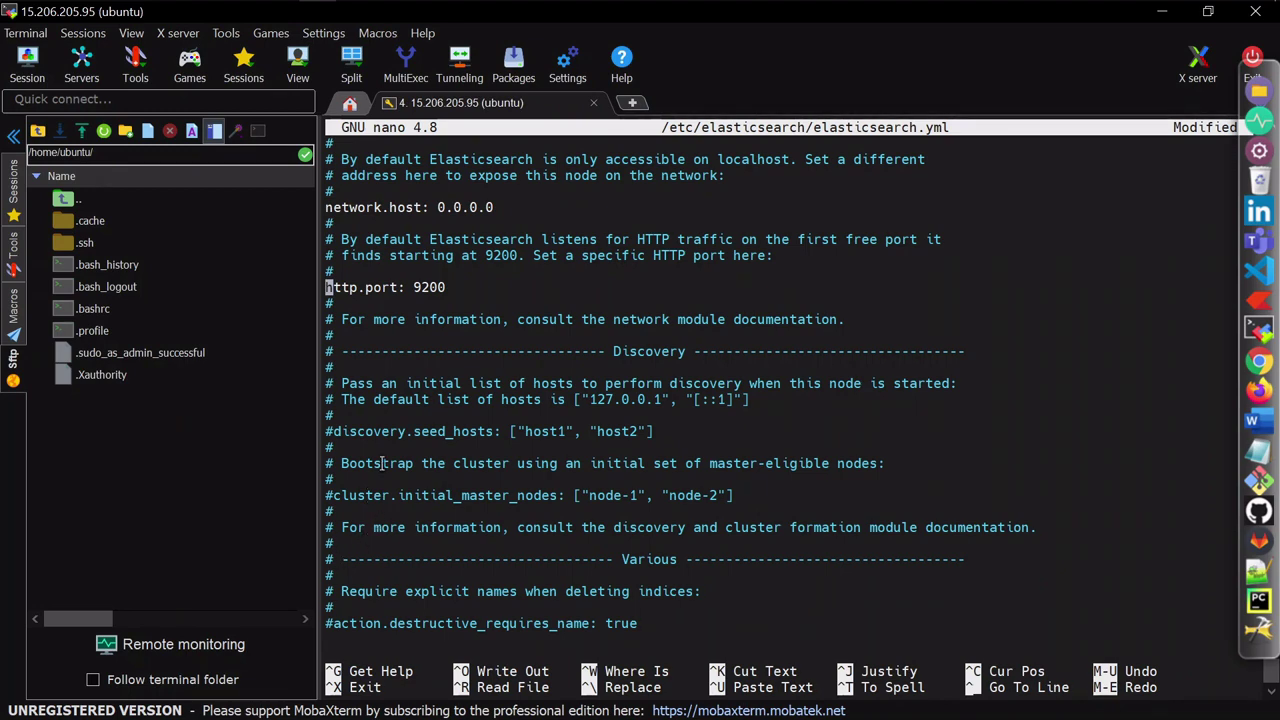
{"action": "key", "text": "alt+Tab"}
{"action": "key", "text": "alt+Tab"}
{"action": "key", "text": "Down"}
{"action": "key", "text": "Down"}
{"action": "key", "text": "Down"}
{"action": "key", "text": "Down"}
{"action": "key", "text": "Down"}
{"action": "key", "text": "Down"}
{"action": "key", "text": "Down"}
{"action": "key", "text": "Down"}
{"action": "key", "text": "Down"}
{"action": "right_click", "coordinate": [383, 465]}
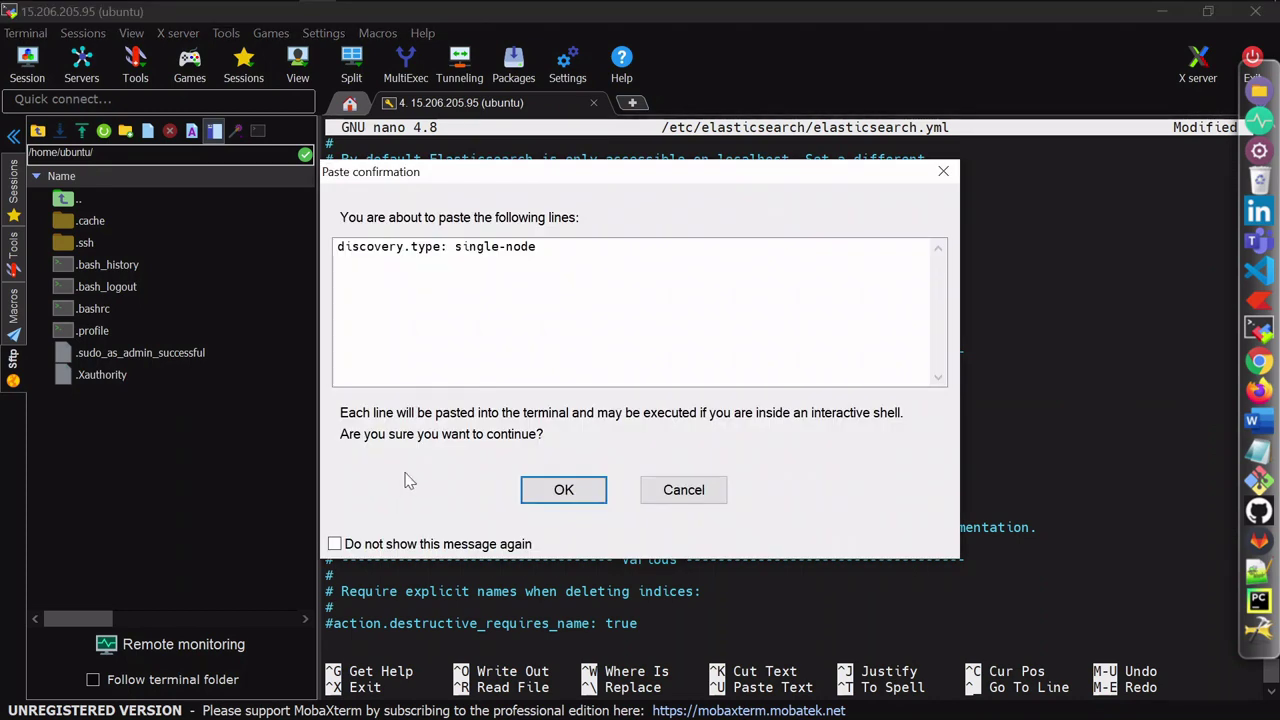
{"action": "left_click", "coordinate": [570, 489]}
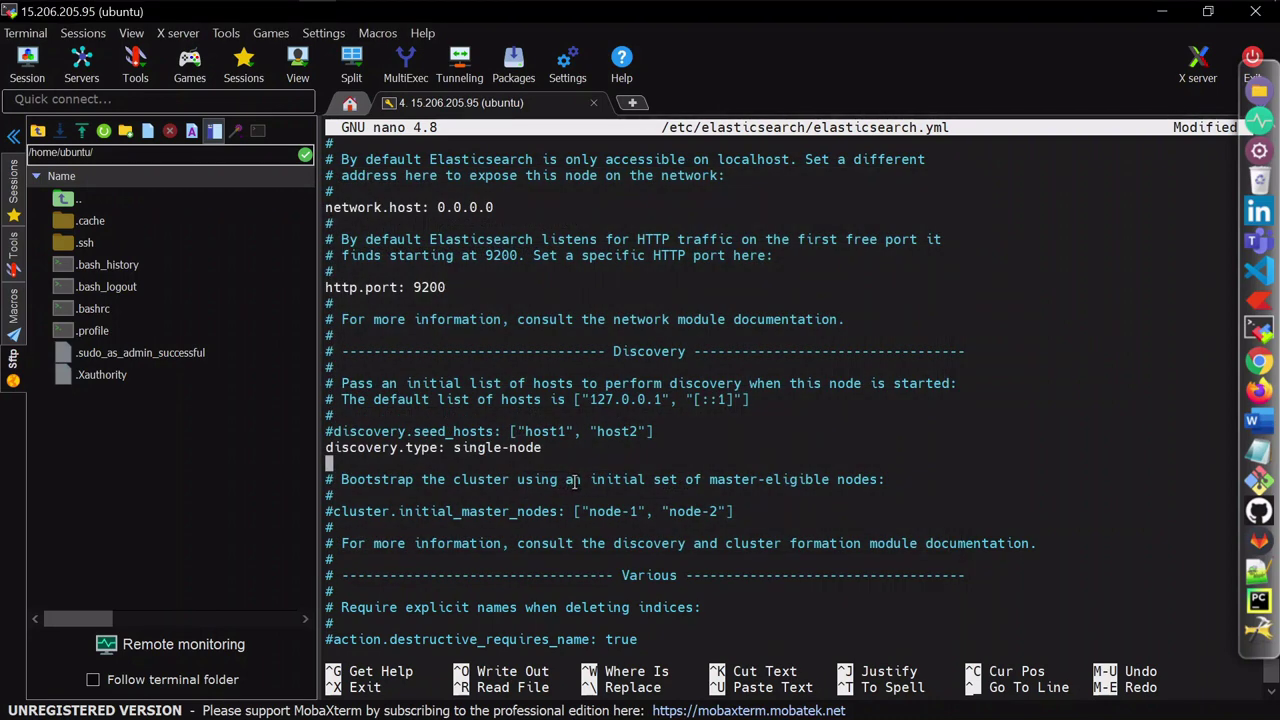
Step: Save the edited elasticsearch.yml and exit nano
{"action": "key", "text": "ctrl+o"}
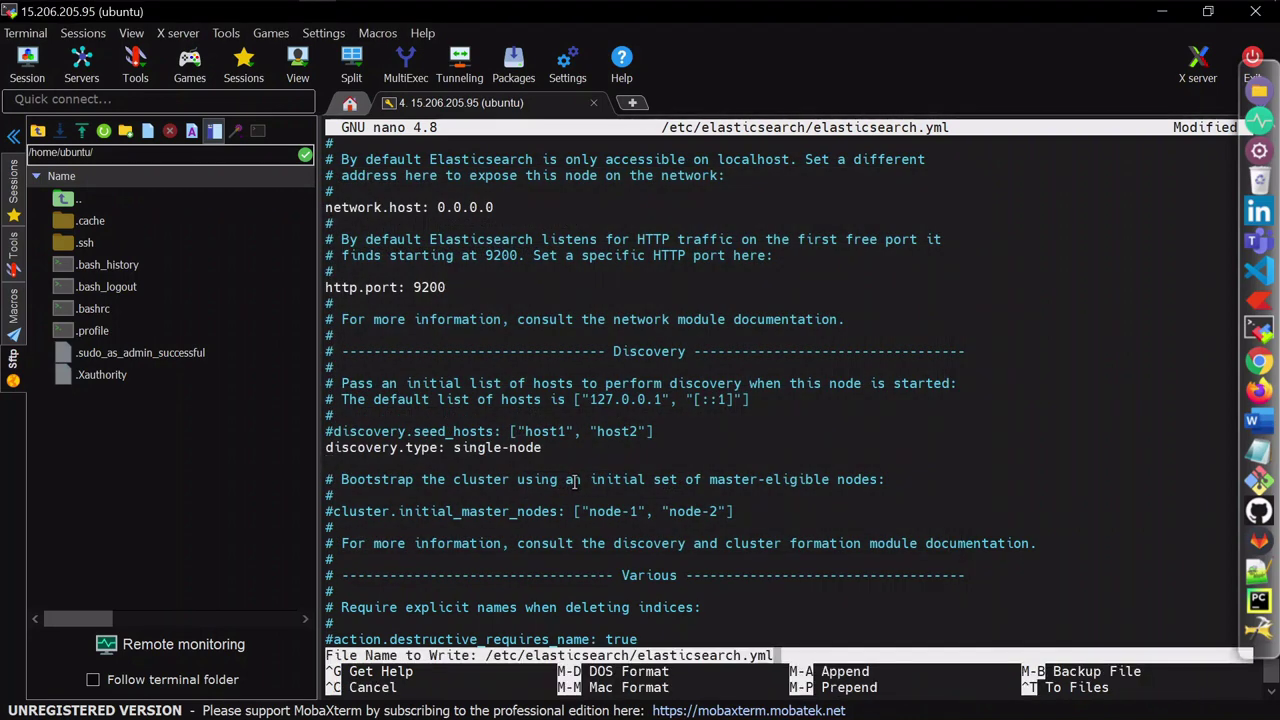
{"action": "key", "text": "Return"}
{"action": "key", "text": "ctrl+x"}
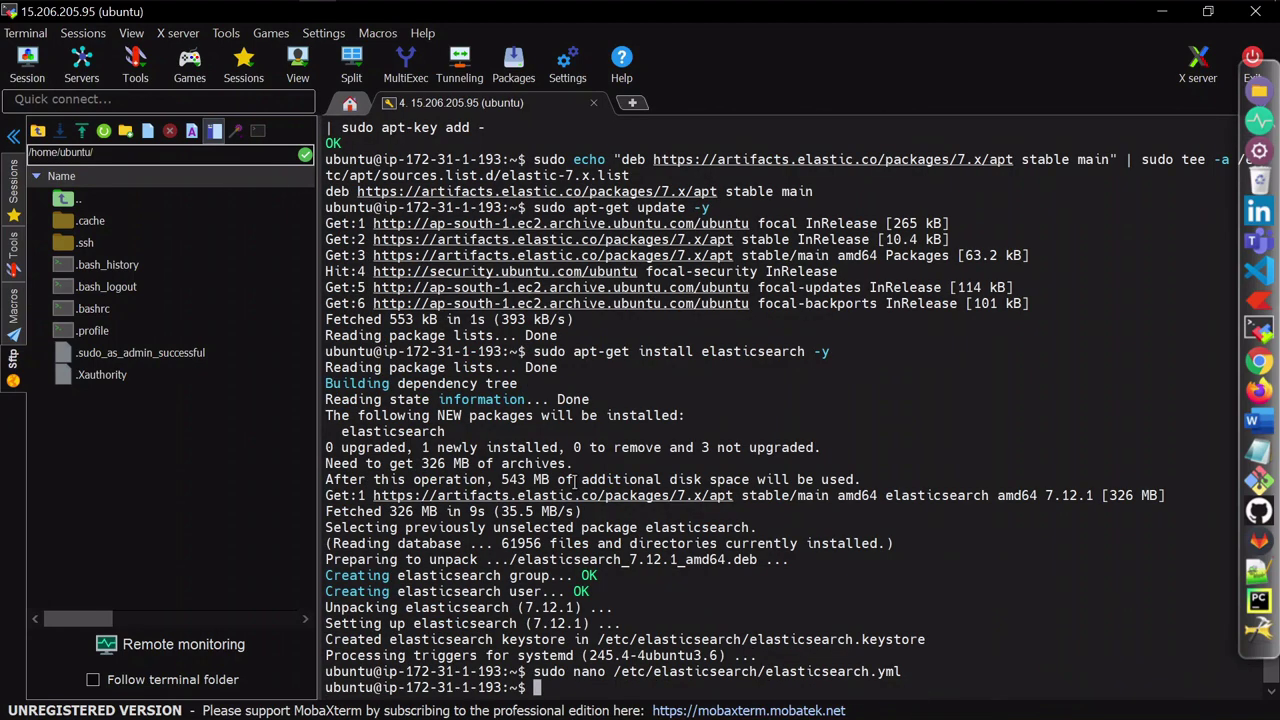
Step: Reopen elasticsearch.yml and review the Network and Discovery settings, then close it
{"action": "key", "text": "Up"}
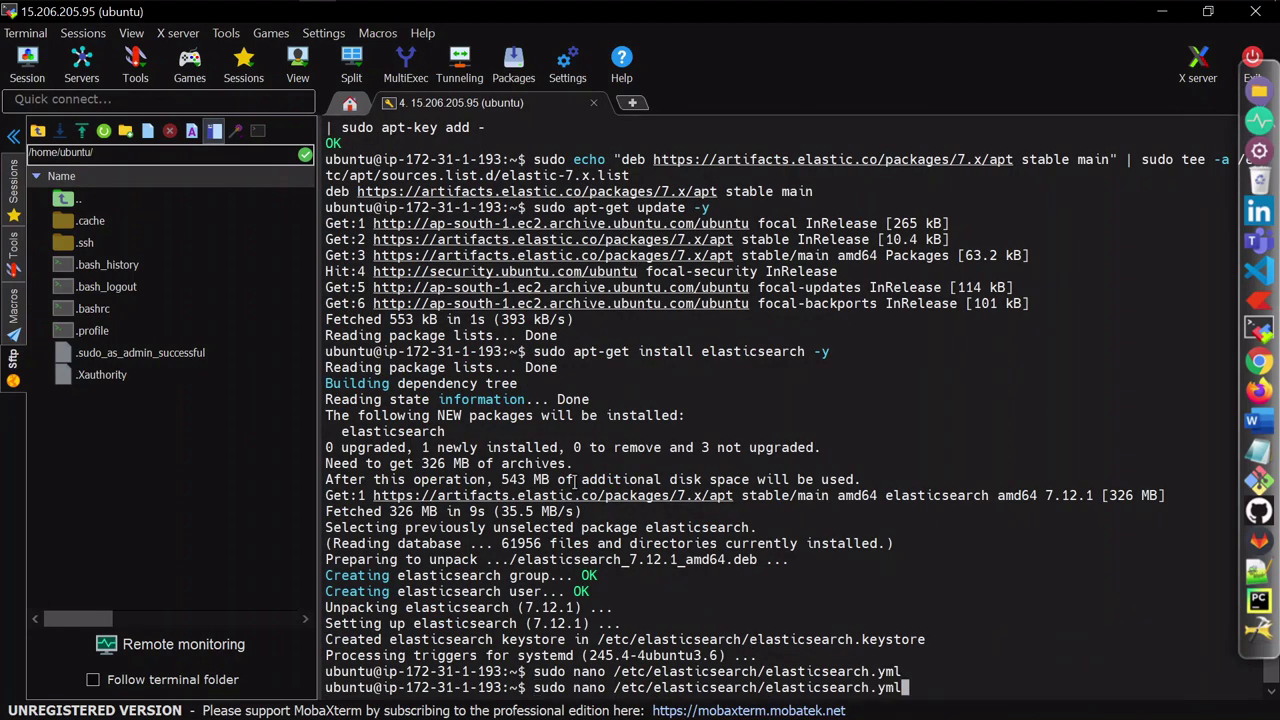
{"action": "key", "text": "Return"}
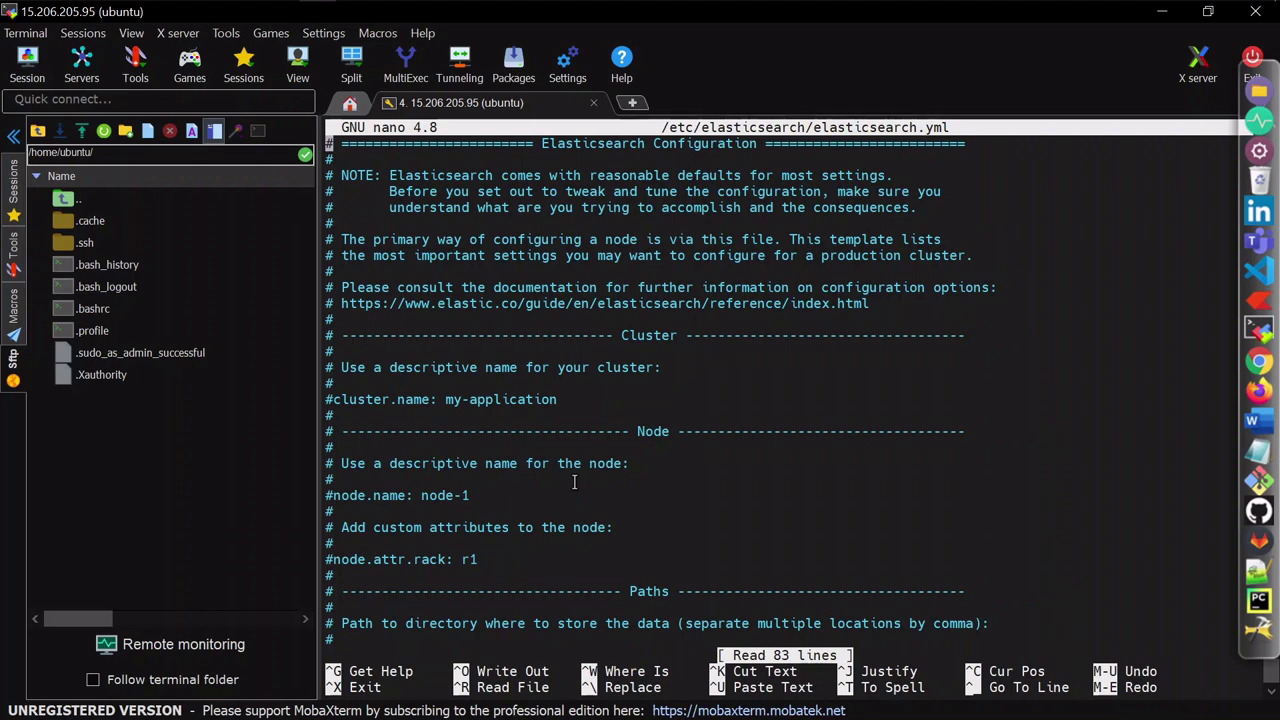
{"action": "key", "text": "Down"}
{"action": "key", "text": "Down"}
{"action": "key", "text": "Down"}
{"action": "key", "text": "Down"}
{"action": "key", "text": "Down"}
{"action": "key", "text": "Down"}
{"action": "key", "text": "Down"}
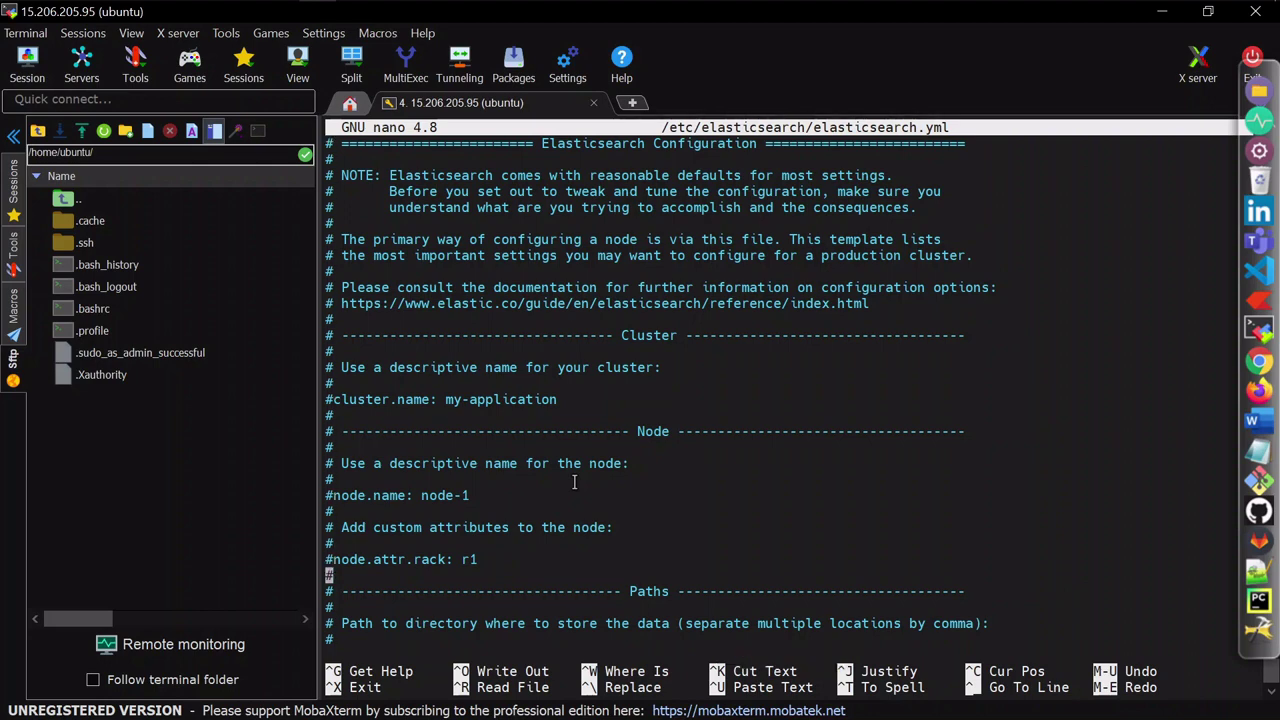
{"action": "key", "text": "Down"}
{"action": "key", "text": "Down"}
{"action": "key", "text": "Down"}
{"action": "key", "text": "Down"}
{"action": "key", "text": "Down"}
{"action": "key", "text": "Down"}
{"action": "key", "text": "Down"}
{"action": "key", "text": "Down"}
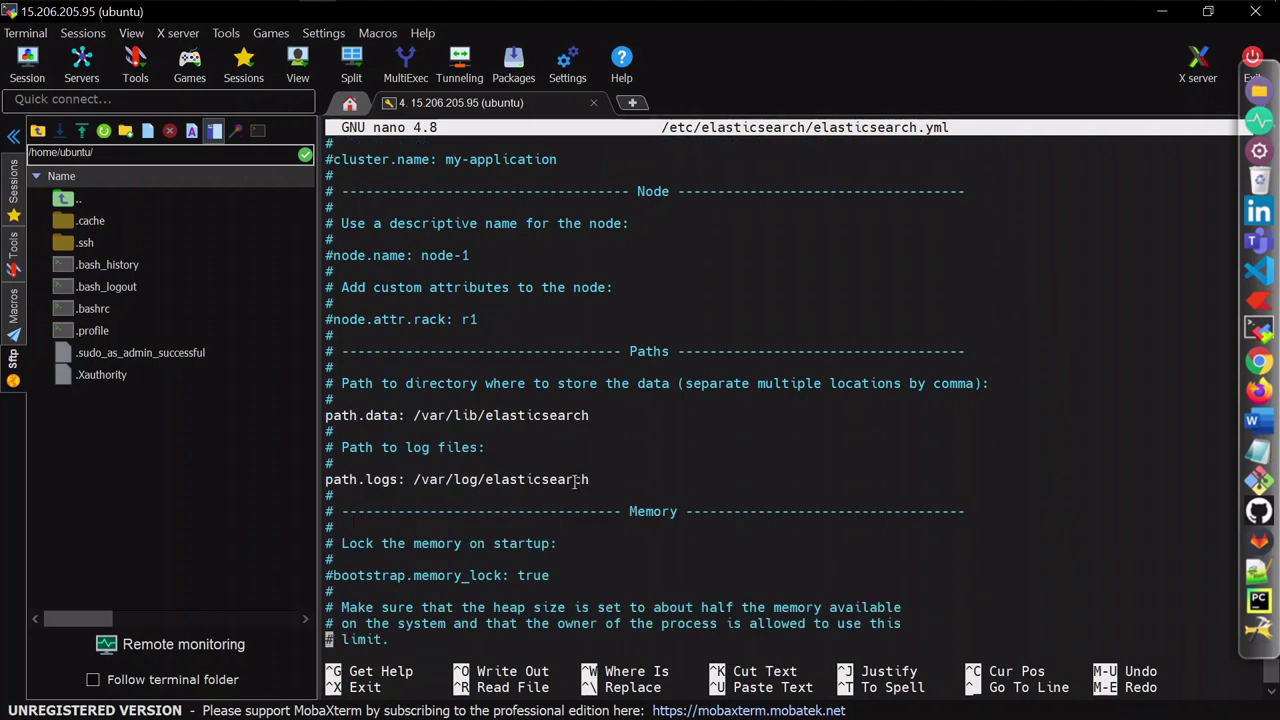
{"action": "key", "text": "Down"}
{"action": "key", "text": "Down"}
{"action": "key", "text": "Down"}
{"action": "key", "text": "Down"}
{"action": "key", "text": "Down"}
{"action": "key", "text": "Down"}
{"action": "key", "text": "Down"}
{"action": "key", "text": "Down"}
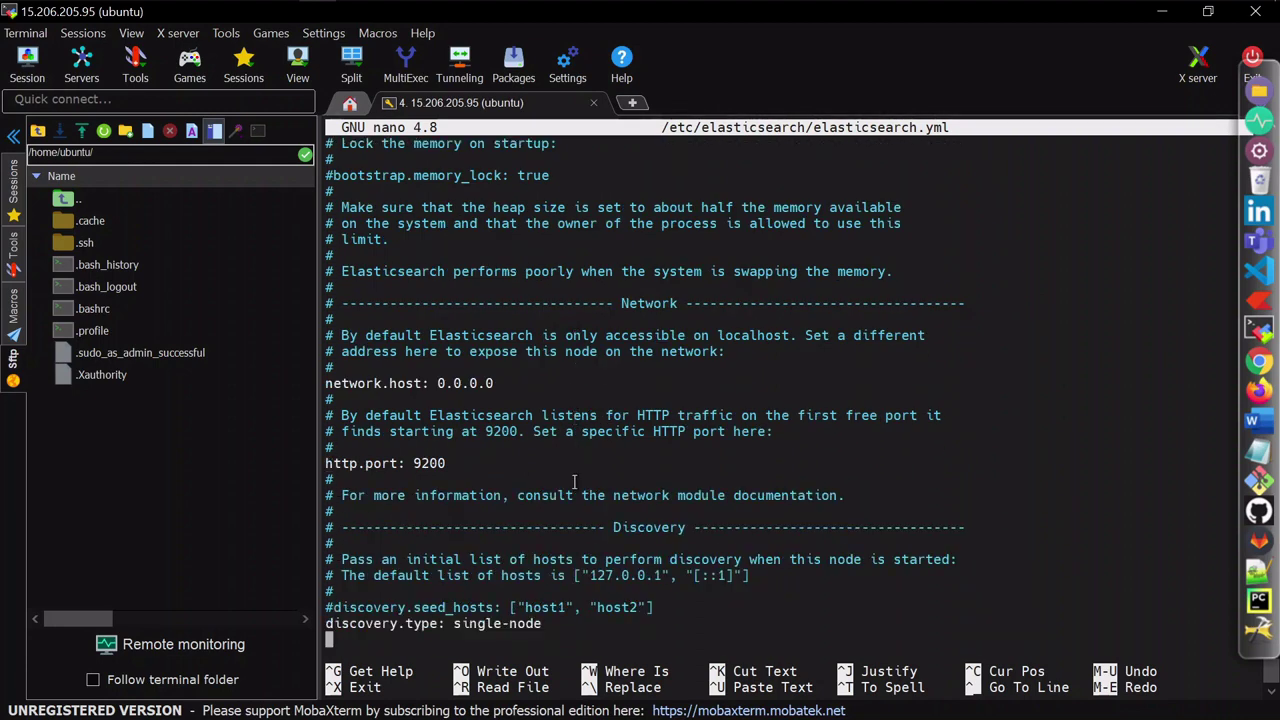
{"action": "key", "text": "Down"}
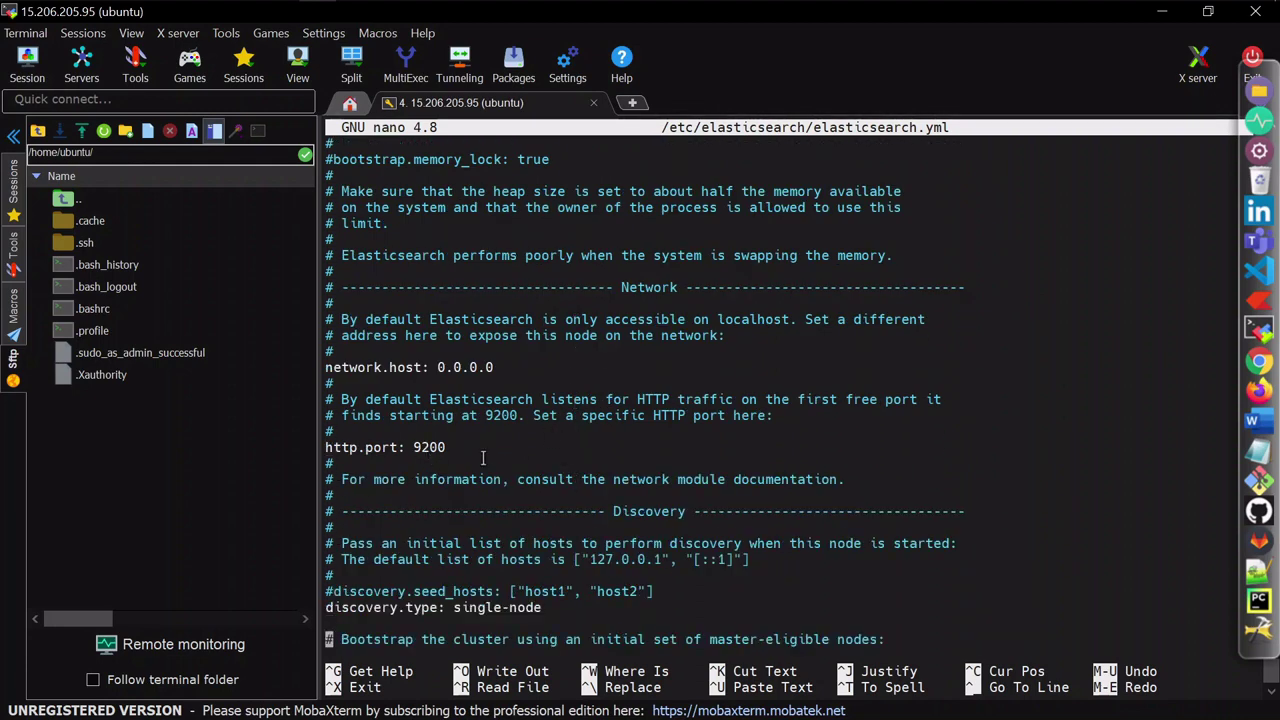
{"action": "key", "text": "ctrl+x"}
Step: Copy 'sudo systemctl start elasticsearch' from the notes and run it in the terminal
{"action": "key", "text": "alt+Tab"}
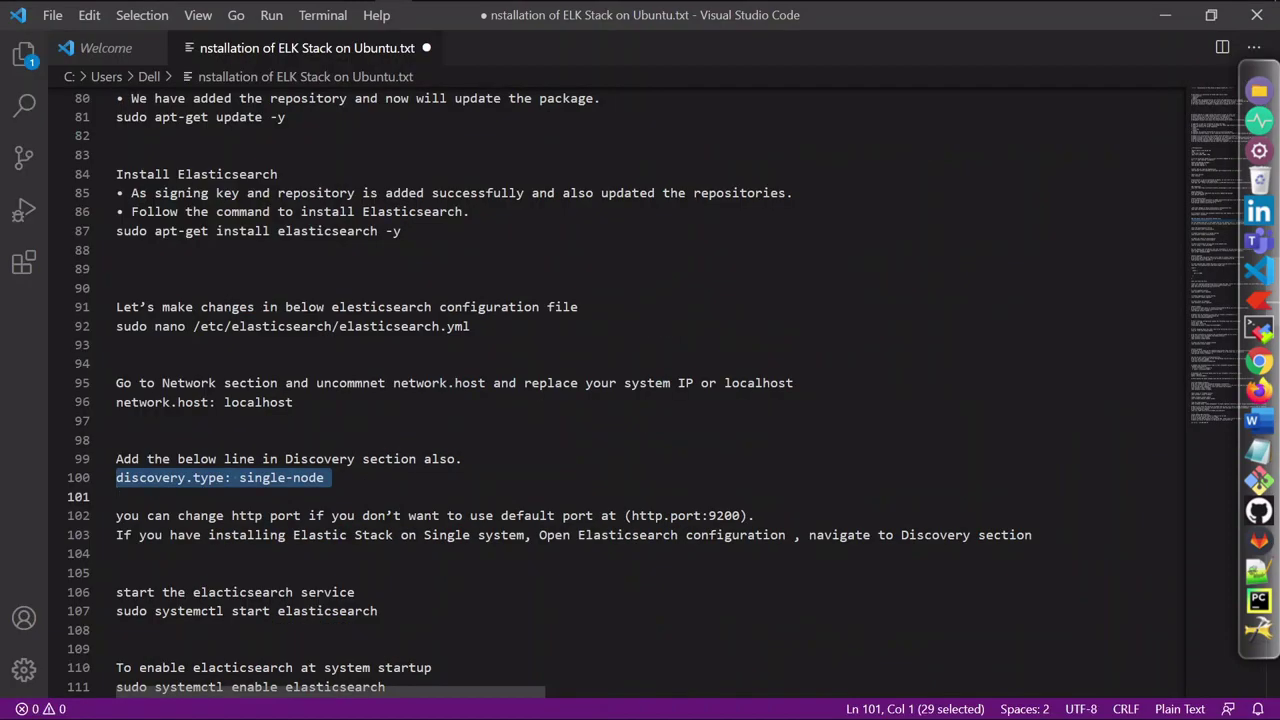
{"action": "scroll", "coordinate": [640, 390], "scroll_direction": "down", "scroll_amount": 4}
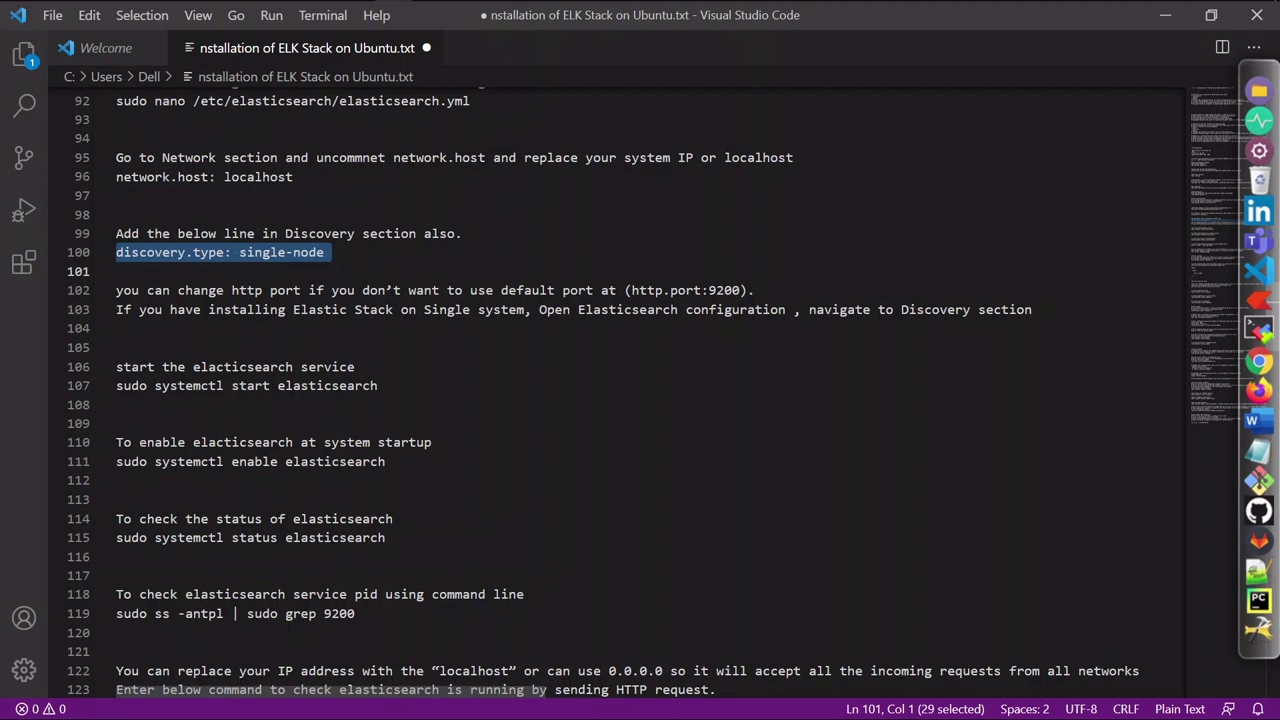
{"action": "left_click_drag", "start_coordinate": [709, 290], "coordinate": [748, 290]}
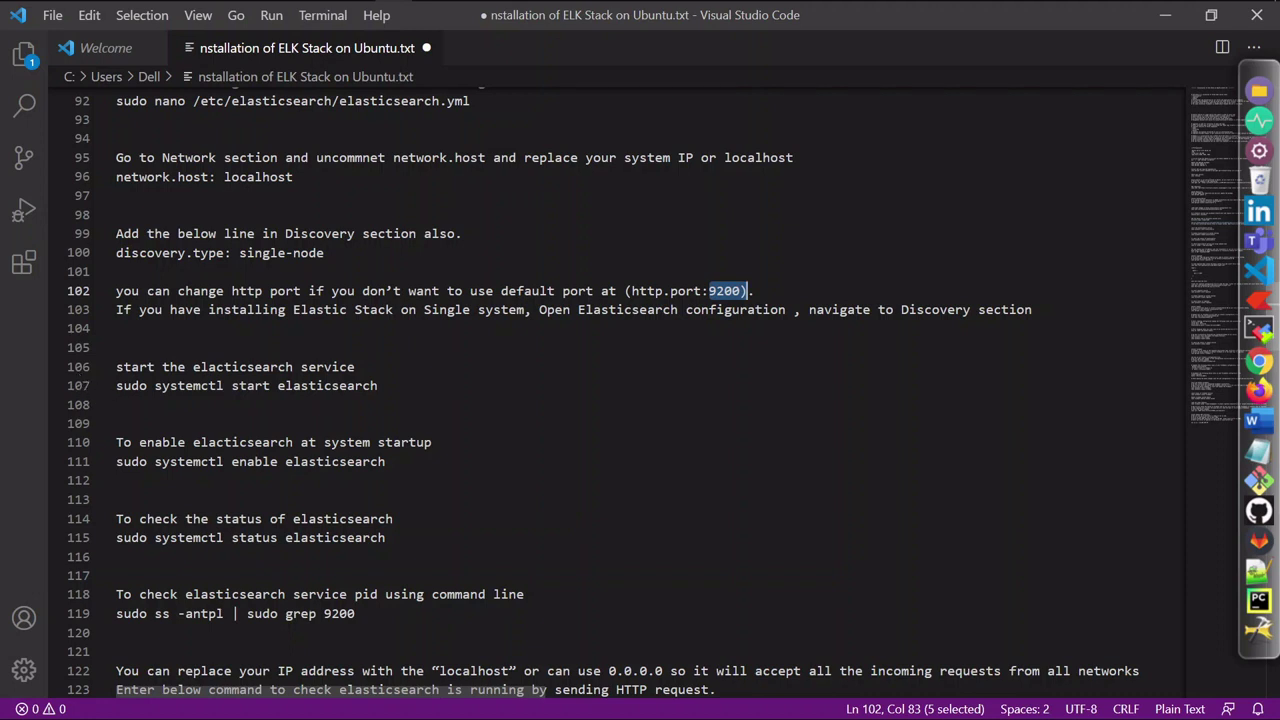
{"action": "left_click_drag", "start_coordinate": [116, 385], "coordinate": [378, 385]}
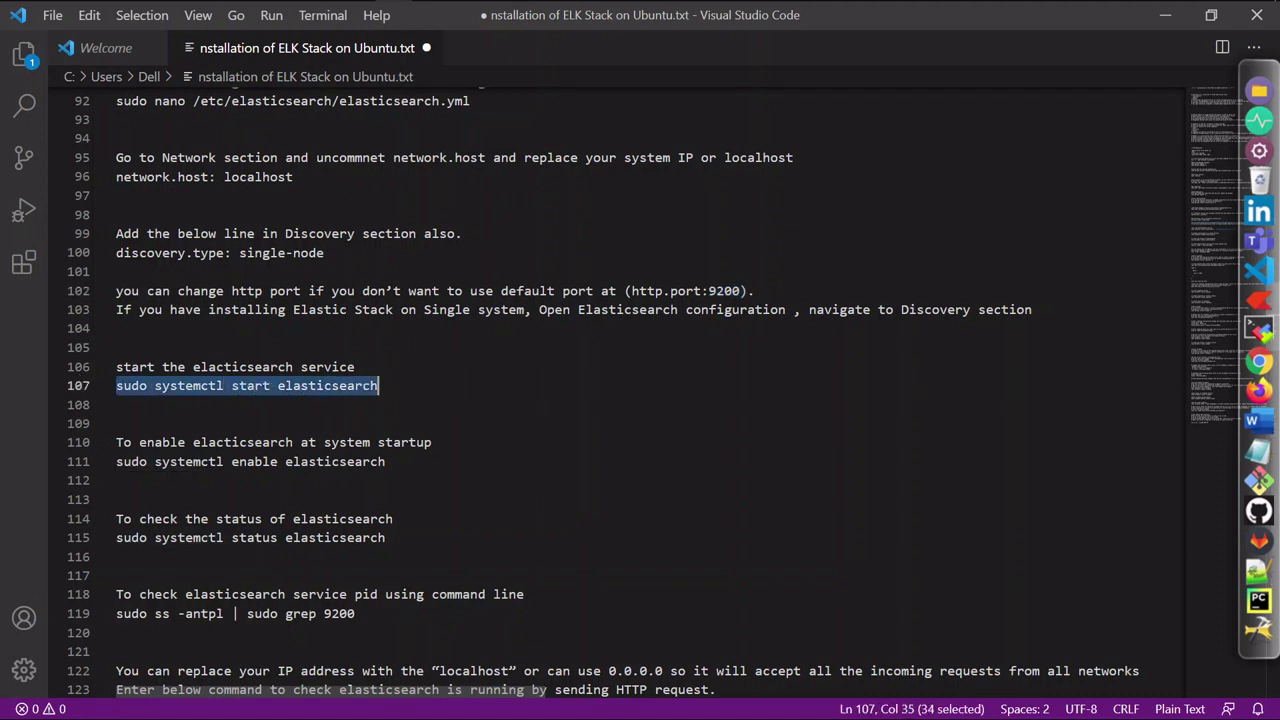
{"action": "right_click", "coordinate": [378, 388]}
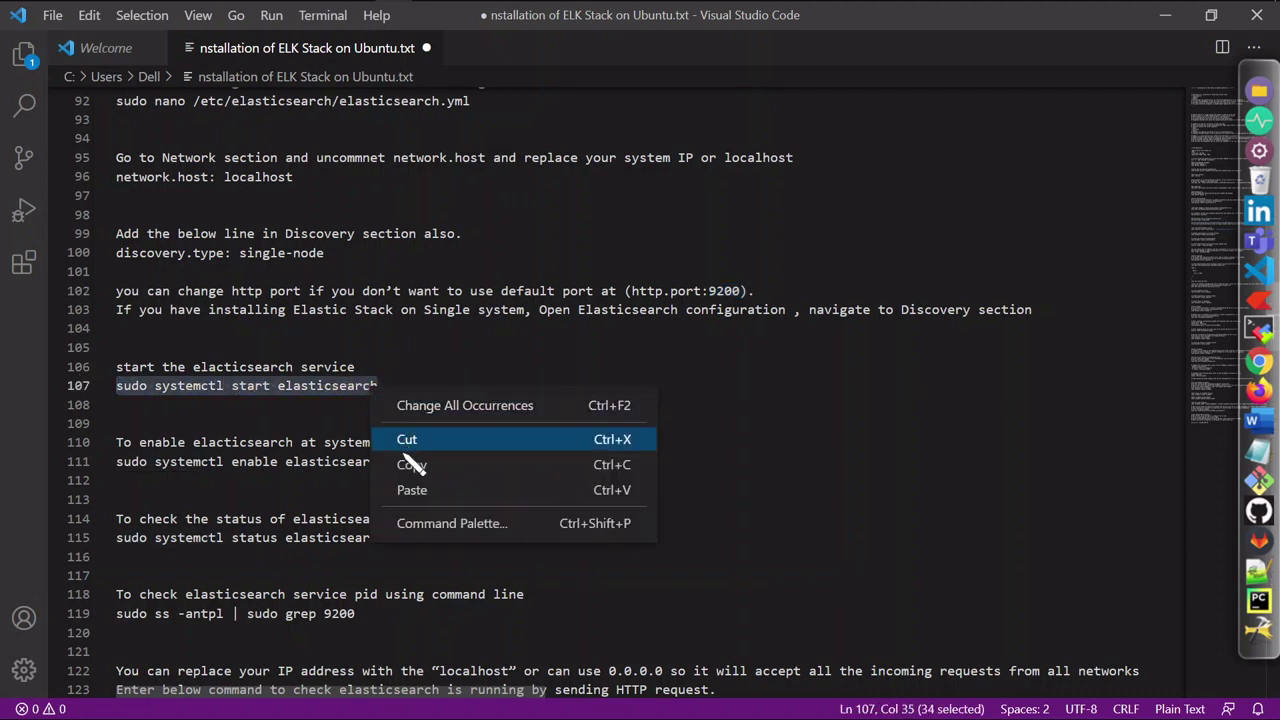
{"action": "left_click", "coordinate": [405, 463]}
{"action": "key", "text": "alt+Tab"}
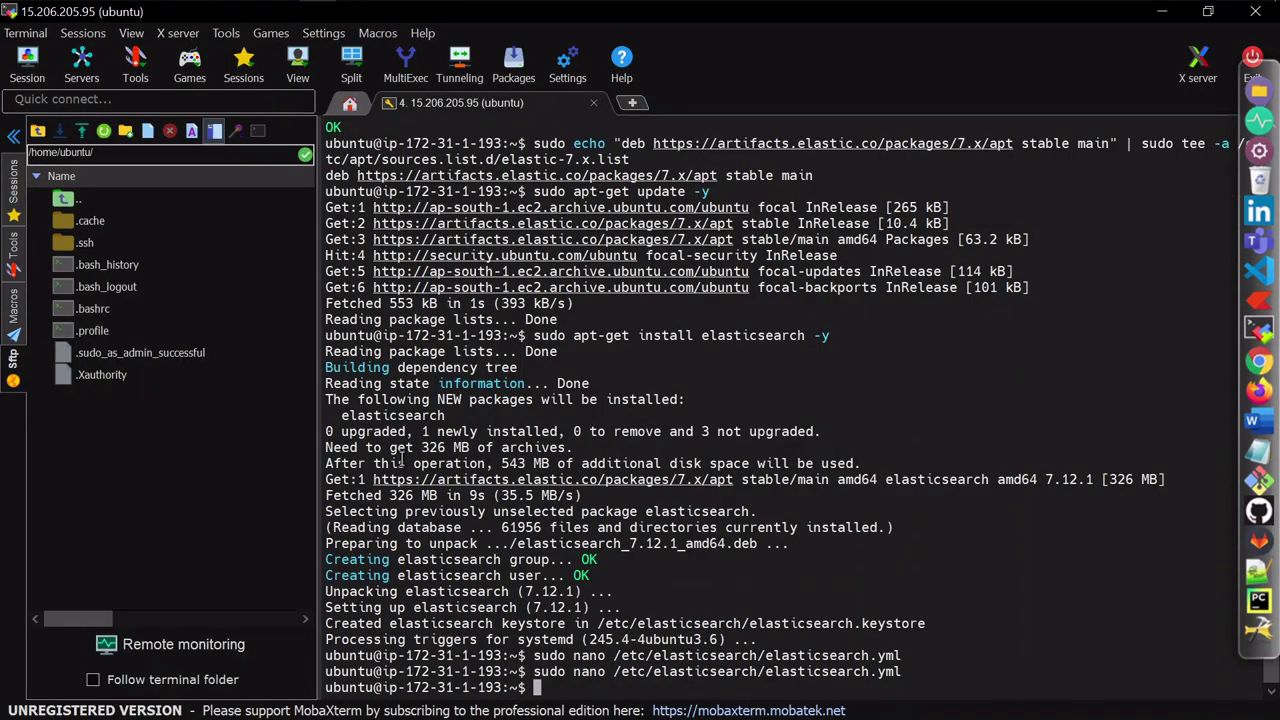
{"action": "right_click", "coordinate": [400, 458]}
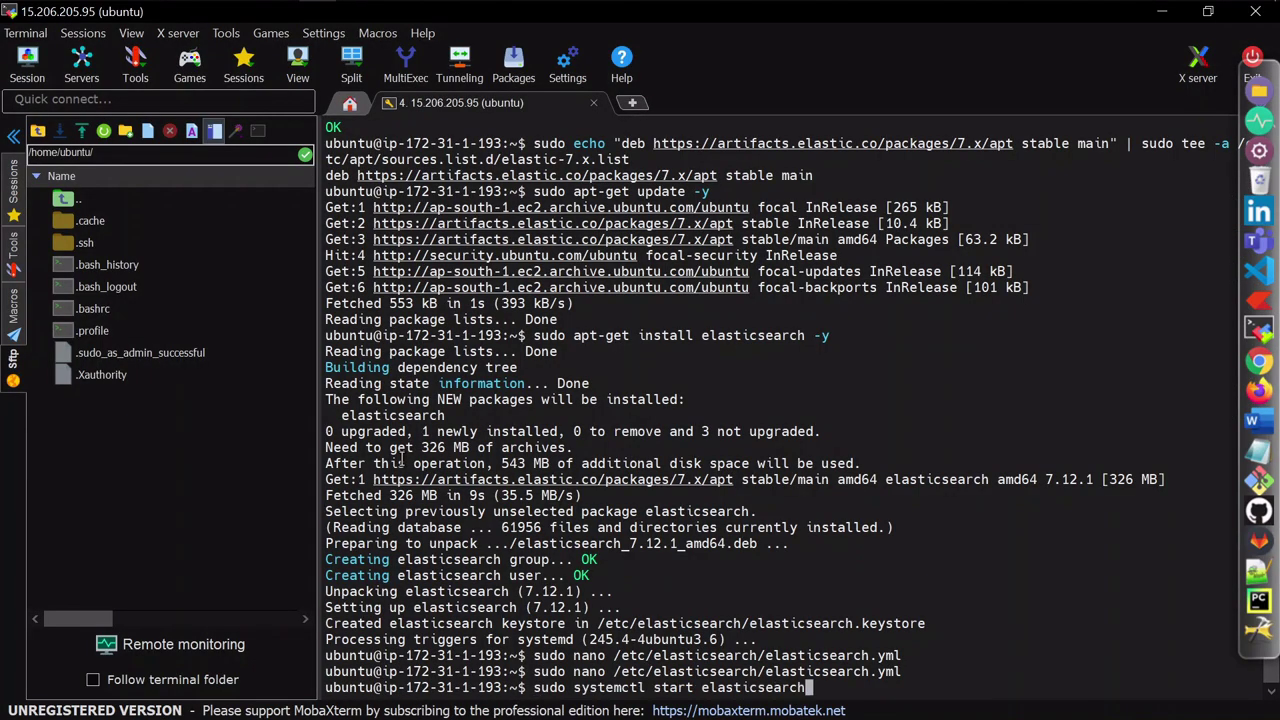
{"action": "key", "text": "Return"}
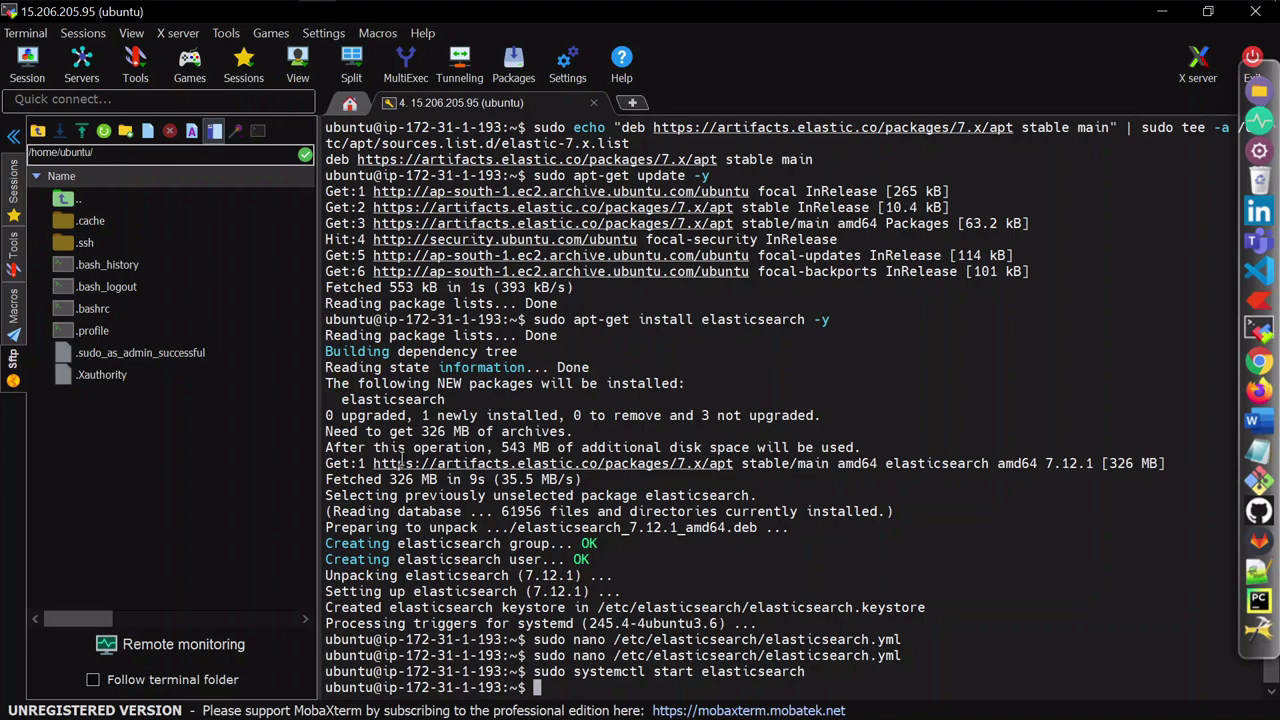
Step: Copy the enable command from the notes and enable Elasticsearch at startup
{"action": "key", "text": "alt+Tab"}
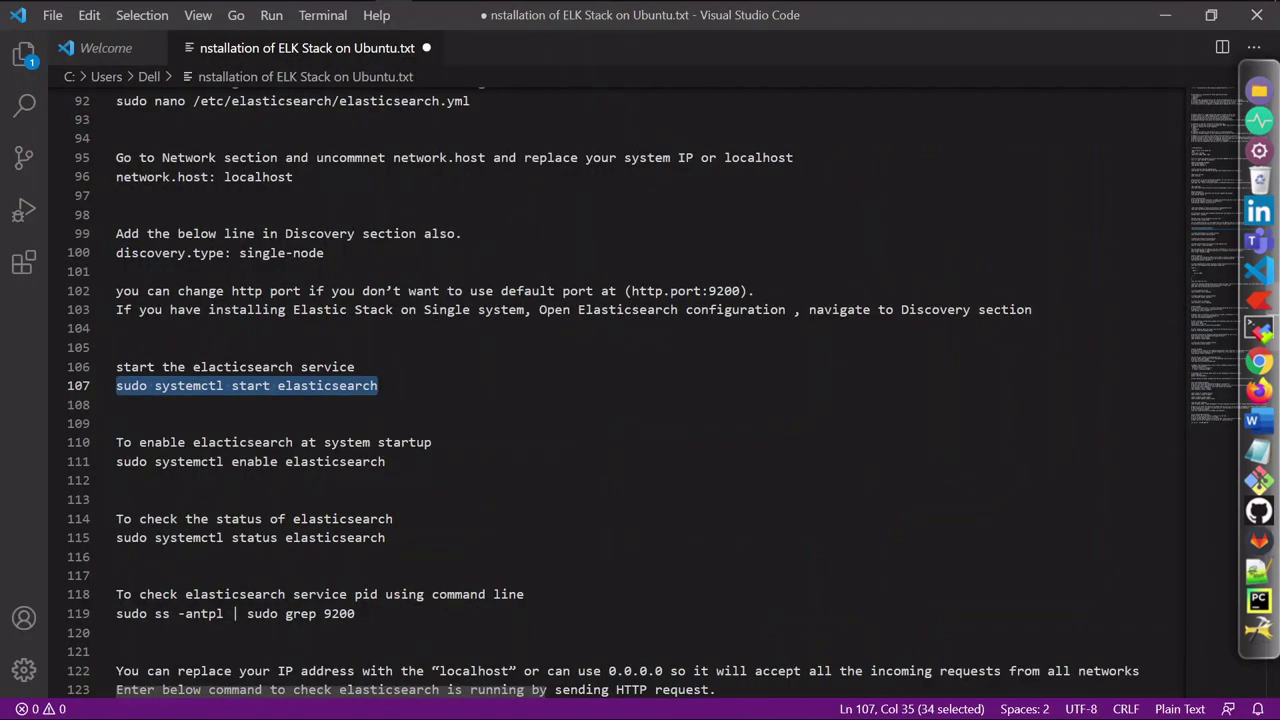
{"action": "triple_click", "coordinate": [216, 461]}
{"action": "right_click", "coordinate": [214, 465]}
{"action": "left_click", "coordinate": [248, 543]}
{"action": "key", "text": "alt+Tab"}
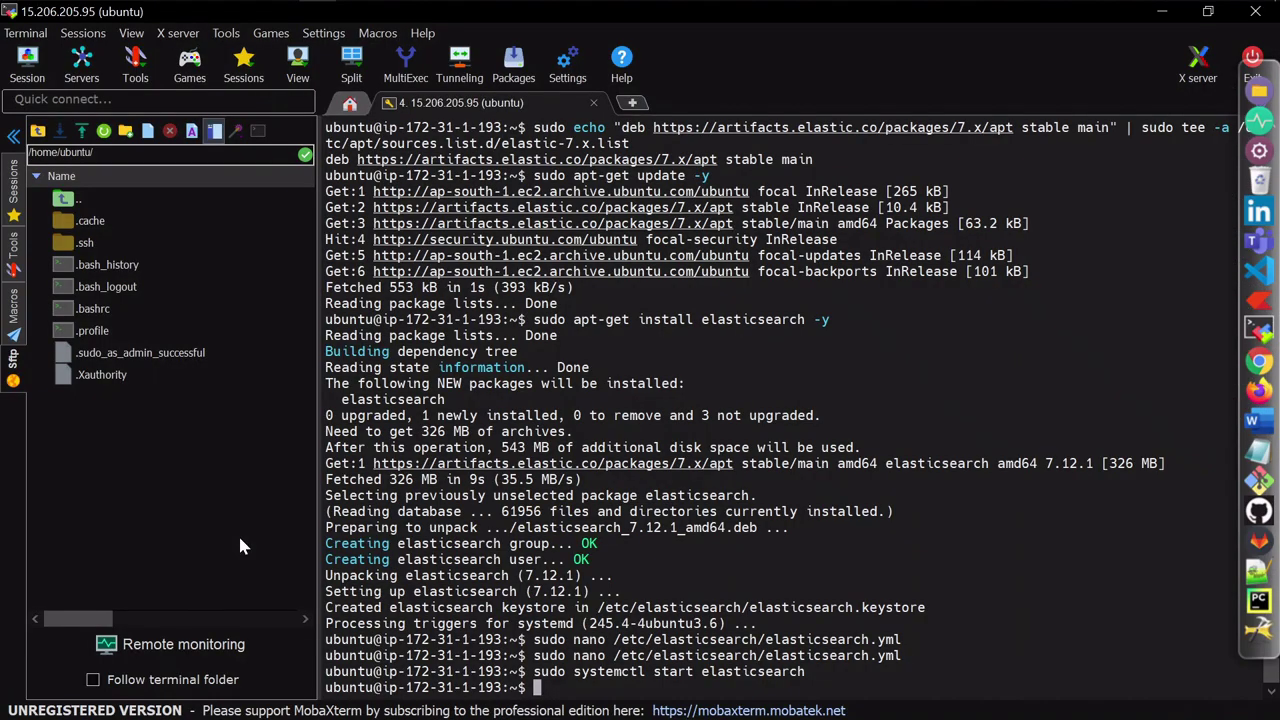
{"action": "key", "text": "shift+Insert"}
{"action": "key", "text": "Return"}
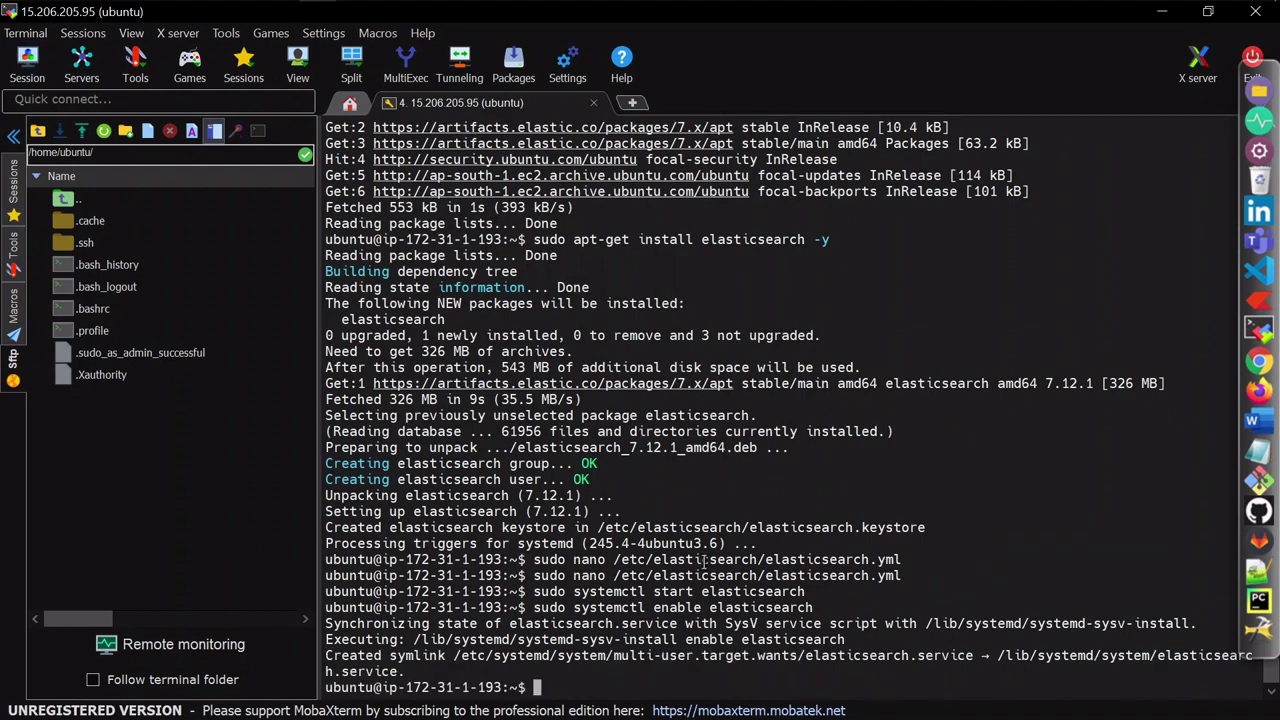
Step: Run 'sudo systemctl status elasticsearch' and confirm it reports active (running)
{"action": "key", "text": "alt+Tab"}
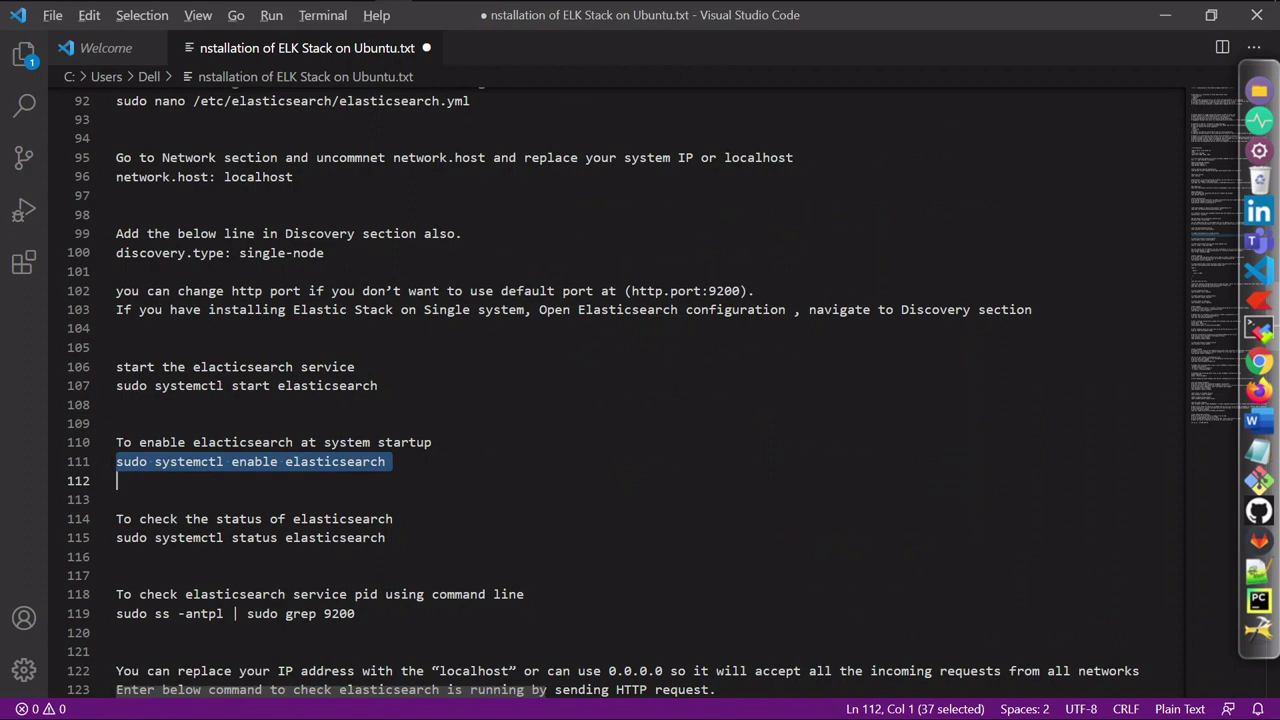
{"action": "key", "text": "alt+Tab"}
{"action": "key", "text": "Up"}
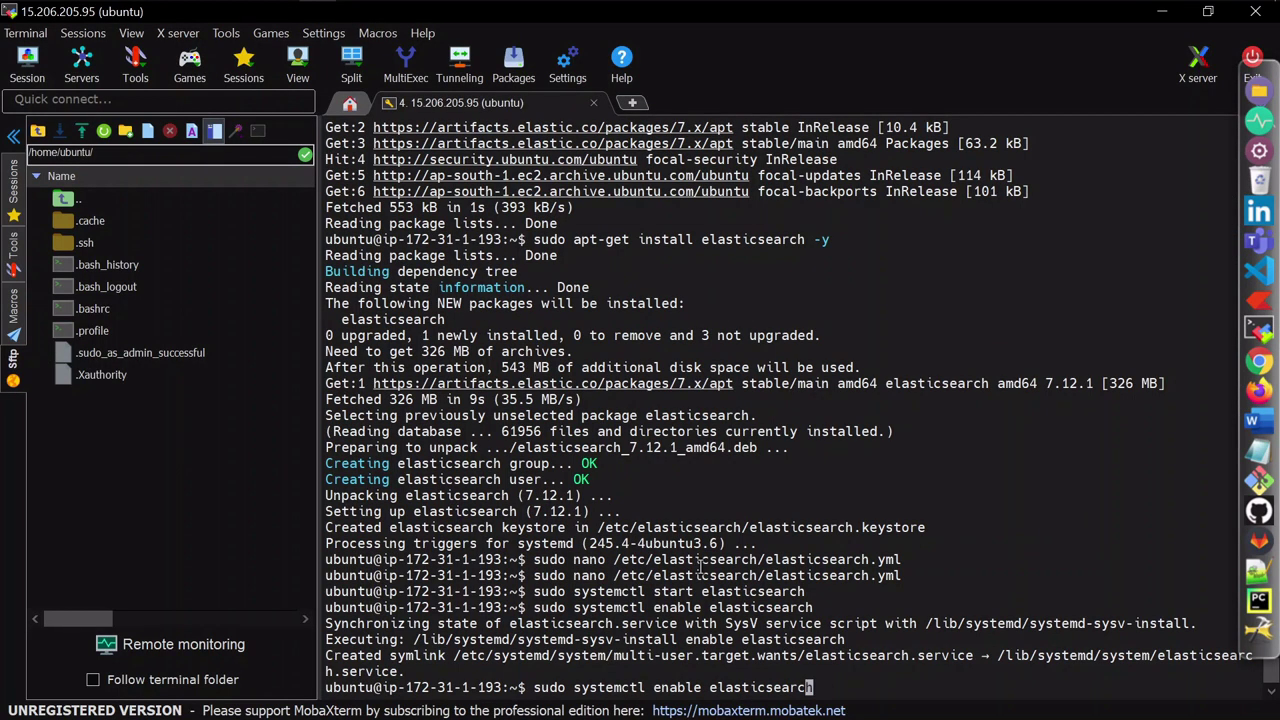
{"action": "key", "text": "Left"}
{"action": "key", "text": "Left"}
{"action": "key", "text": "Left"}
{"action": "key", "text": "Left"}
{"action": "key", "text": "Left"}
{"action": "key", "text": "Left"}
{"action": "key", "text": "Left"}
{"action": "key", "text": "BackSpace"}
{"action": "key", "text": "BackSpace"}
{"action": "key", "text": "BackSpace"}
{"action": "key", "text": "BackSpace"}
{"action": "key", "text": "BackSpace"}
{"action": "key", "text": "BackSpace"}
{"action": "type", "text": "status"}
{"action": "key", "text": "Return"}
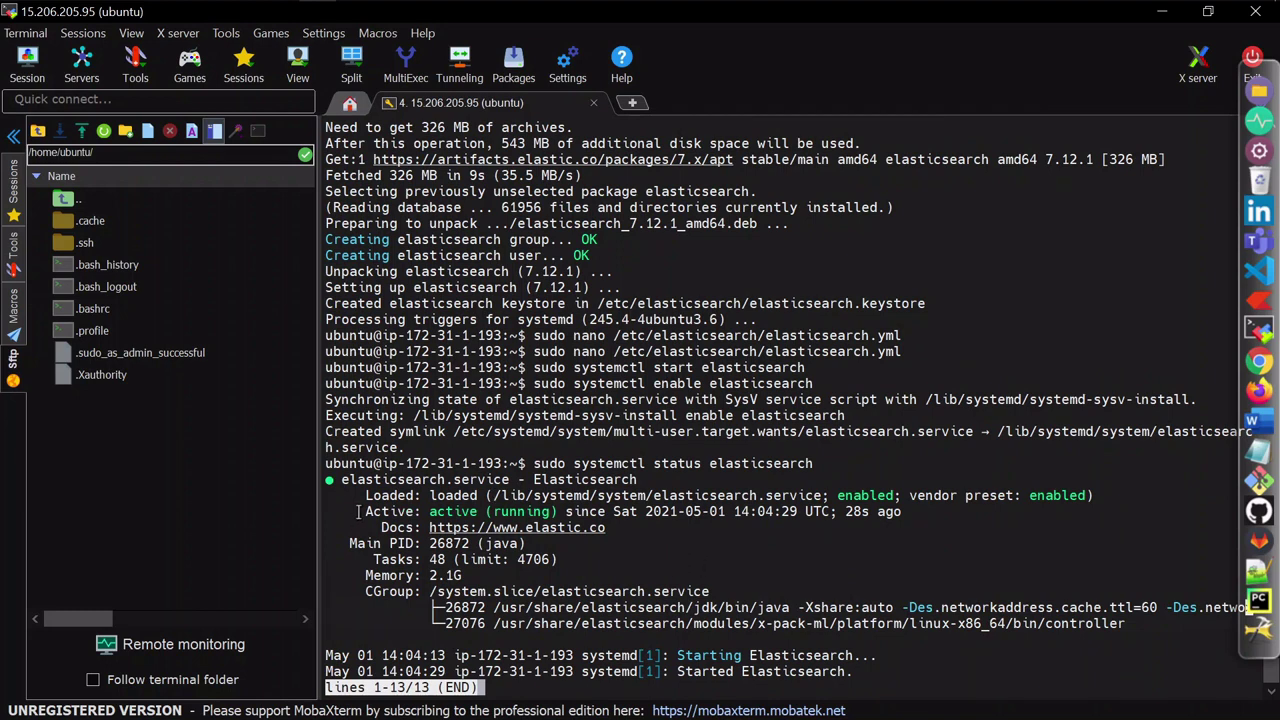
{"action": "left_click_drag", "start_coordinate": [366, 512], "coordinate": [560, 512]}
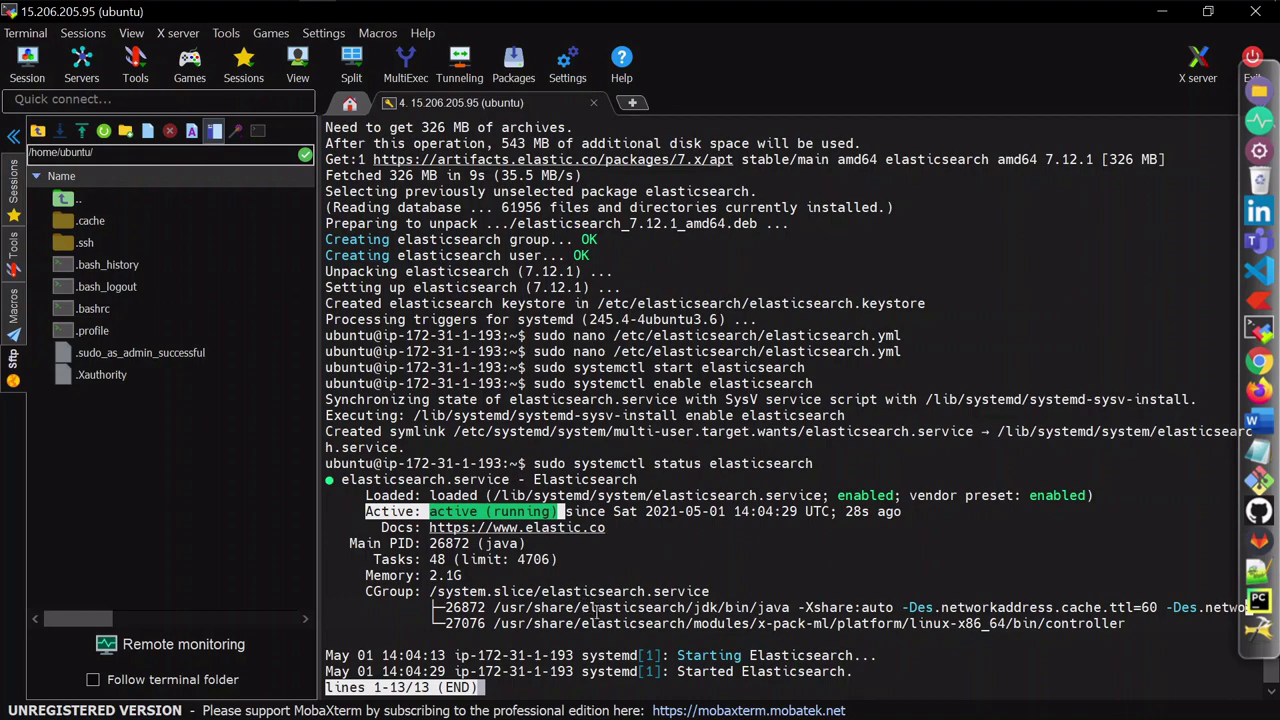
Step: Leave the status pager and run 'sudo systemctl restart elasticsearch'
{"action": "key", "text": "ctrl+z"}
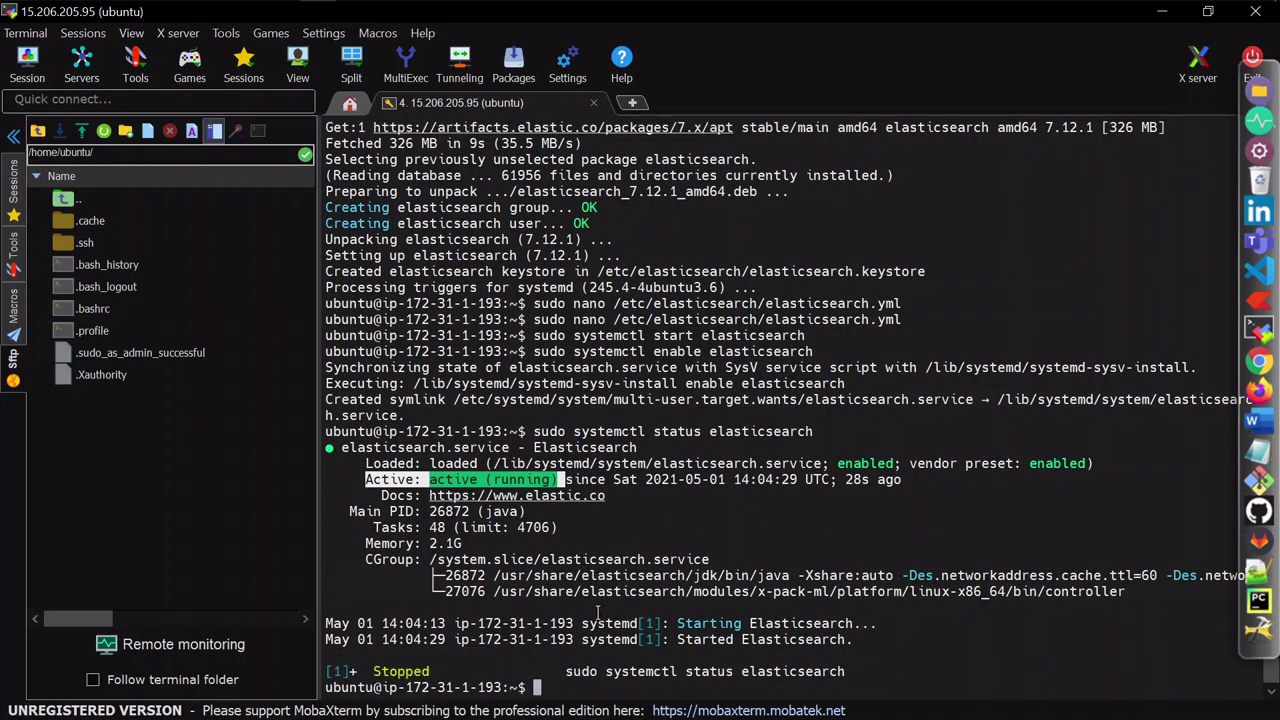
{"action": "key", "text": "alt+Tab"}
{"action": "scroll", "coordinate": [575, 521], "scroll_direction": "down", "scroll_amount": 2}
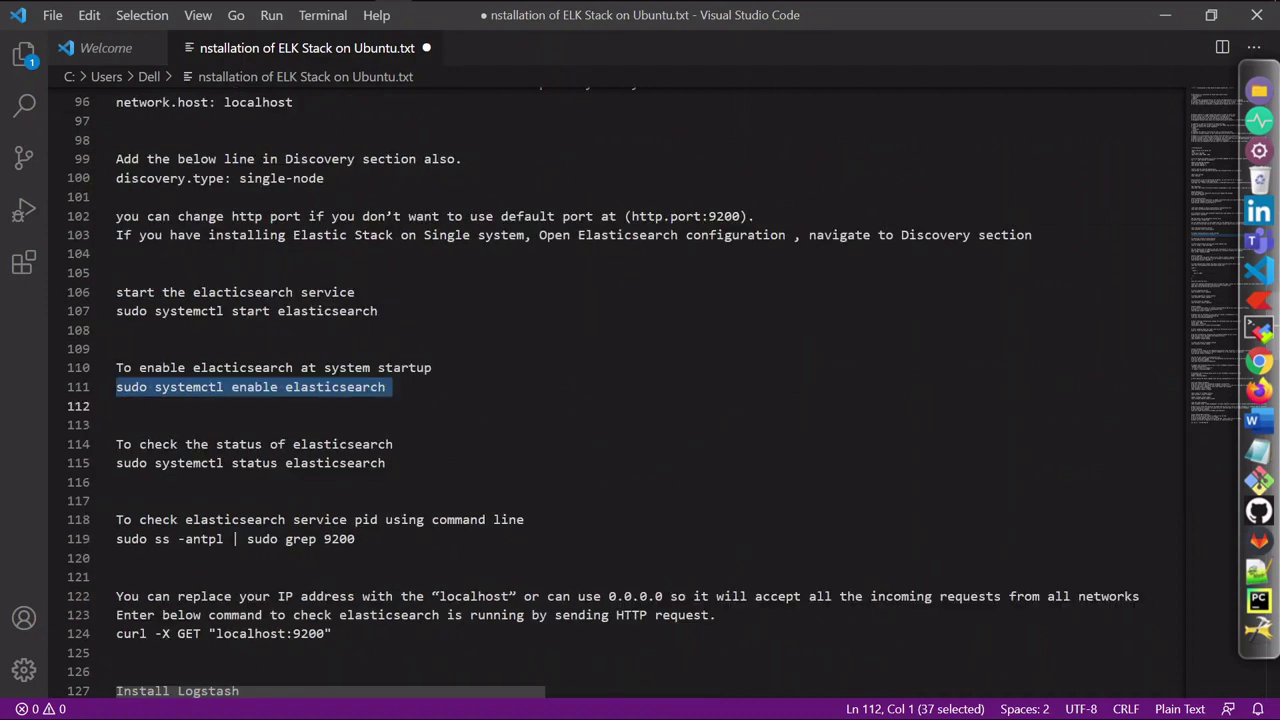
{"action": "key", "text": "alt+Tab"}
{"action": "type", "text": "sudo systemctl enable elasticsearch"}
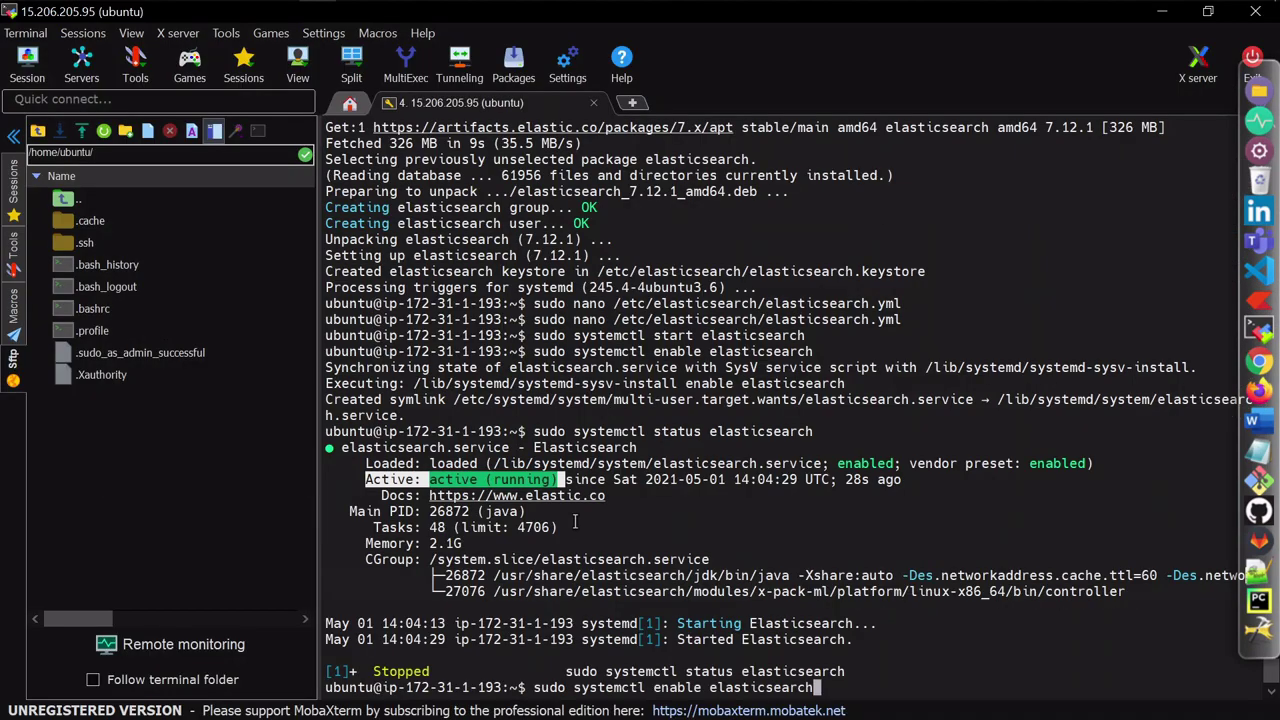
{"action": "key", "text": "Up"}
{"action": "key", "text": "Left"}
{"action": "key", "text": "Left"}
{"action": "key", "text": "Left"}
{"action": "key", "text": "Left"}
{"action": "key", "text": "Left"}
{"action": "key", "text": "Left"}
{"action": "type", "text": "re"}
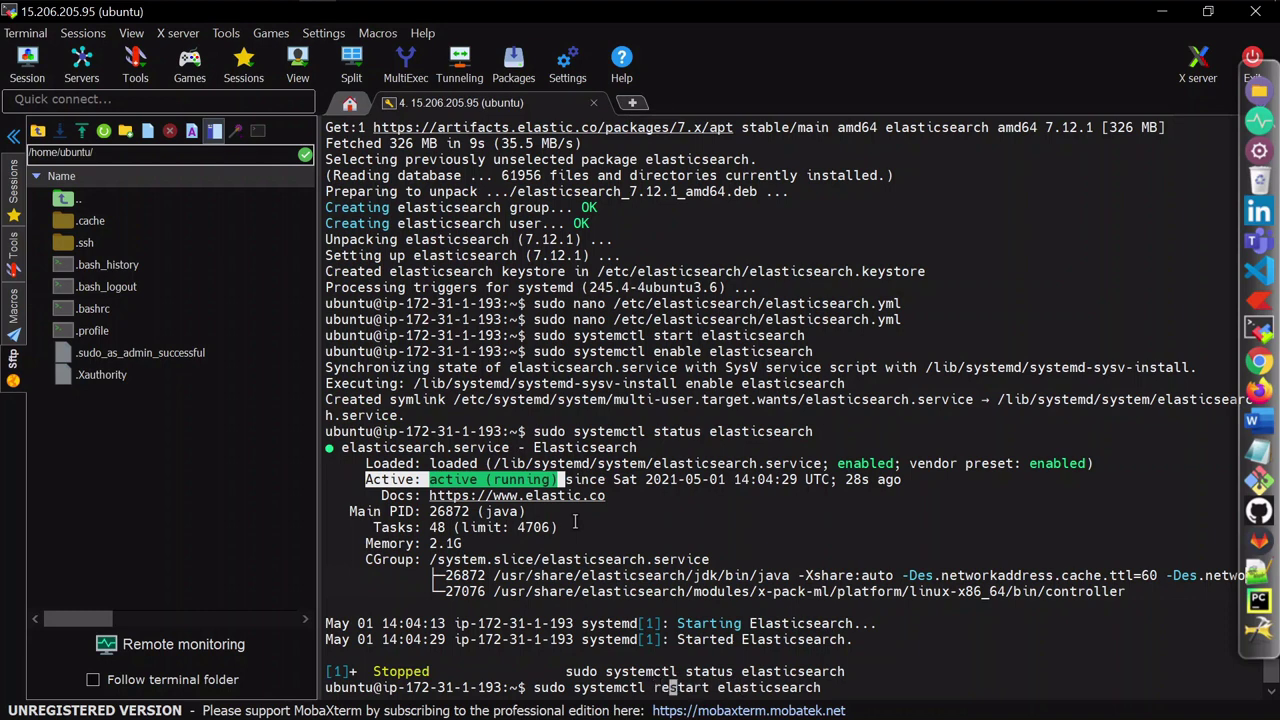
{"action": "key", "text": "Return"}
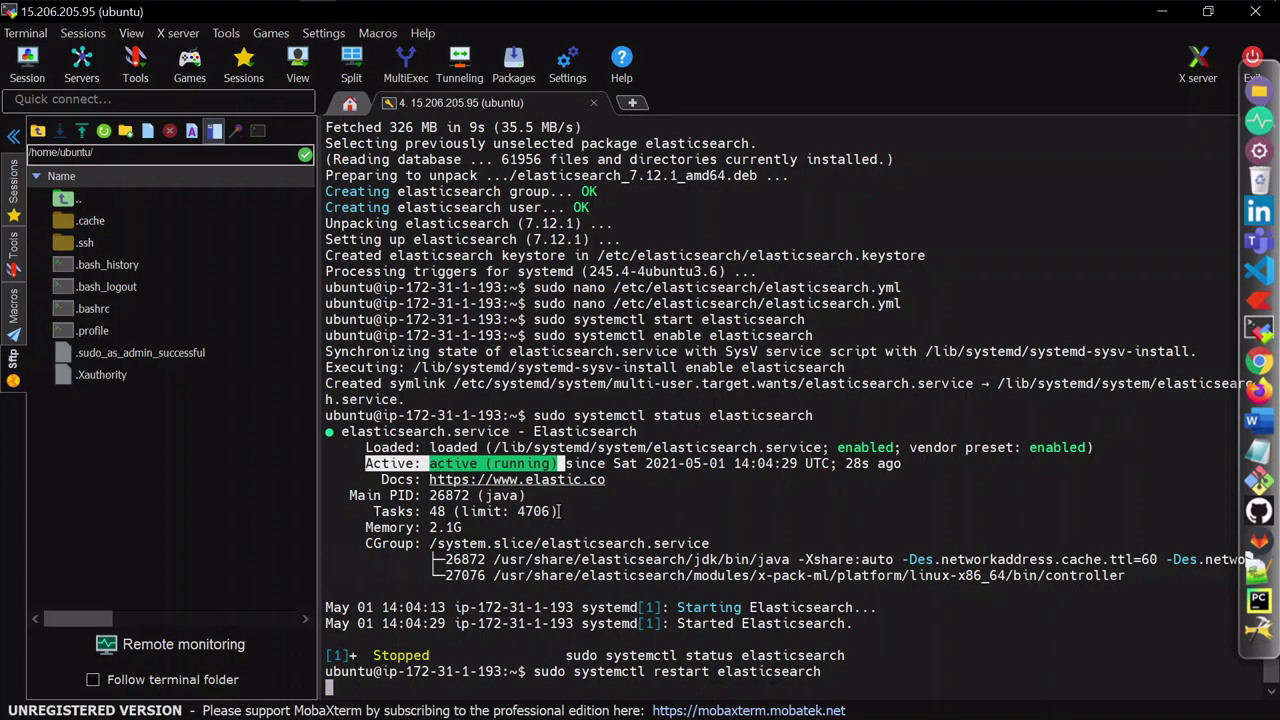
{"action": "key", "text": "alt+Tab"}
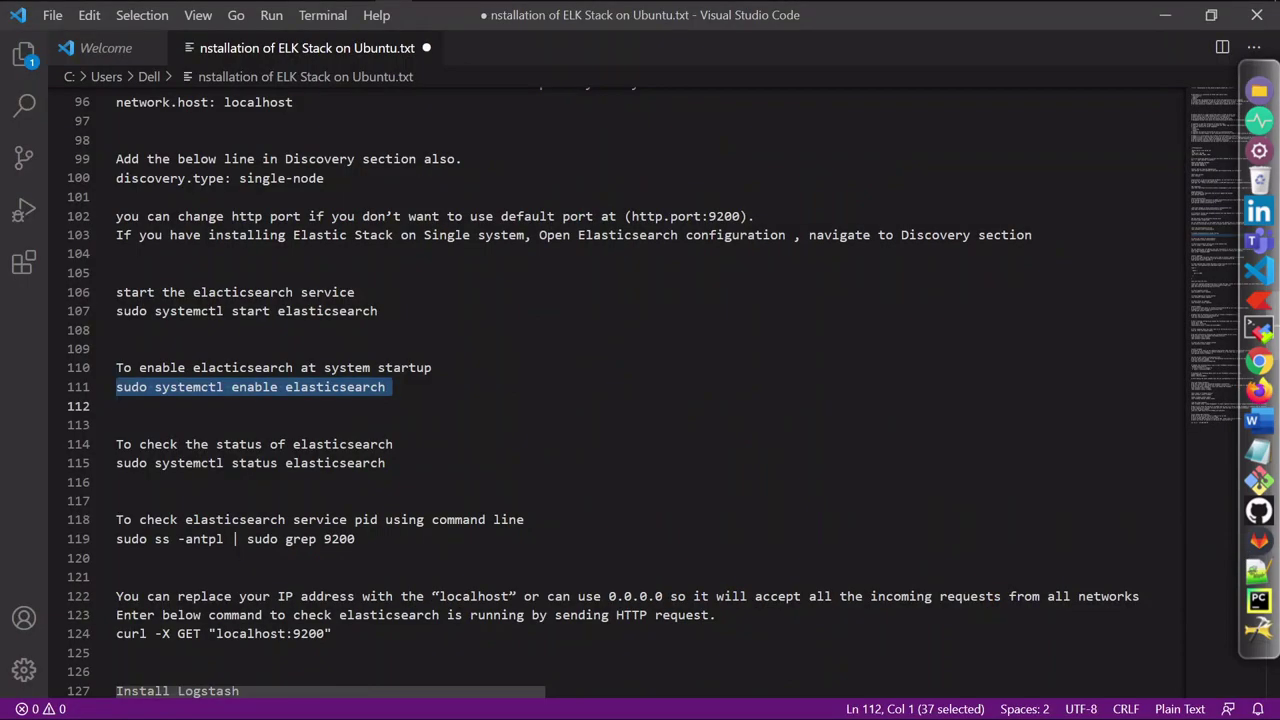
{"action": "scroll", "coordinate": [620, 390], "scroll_direction": "down", "scroll_amount": 2}
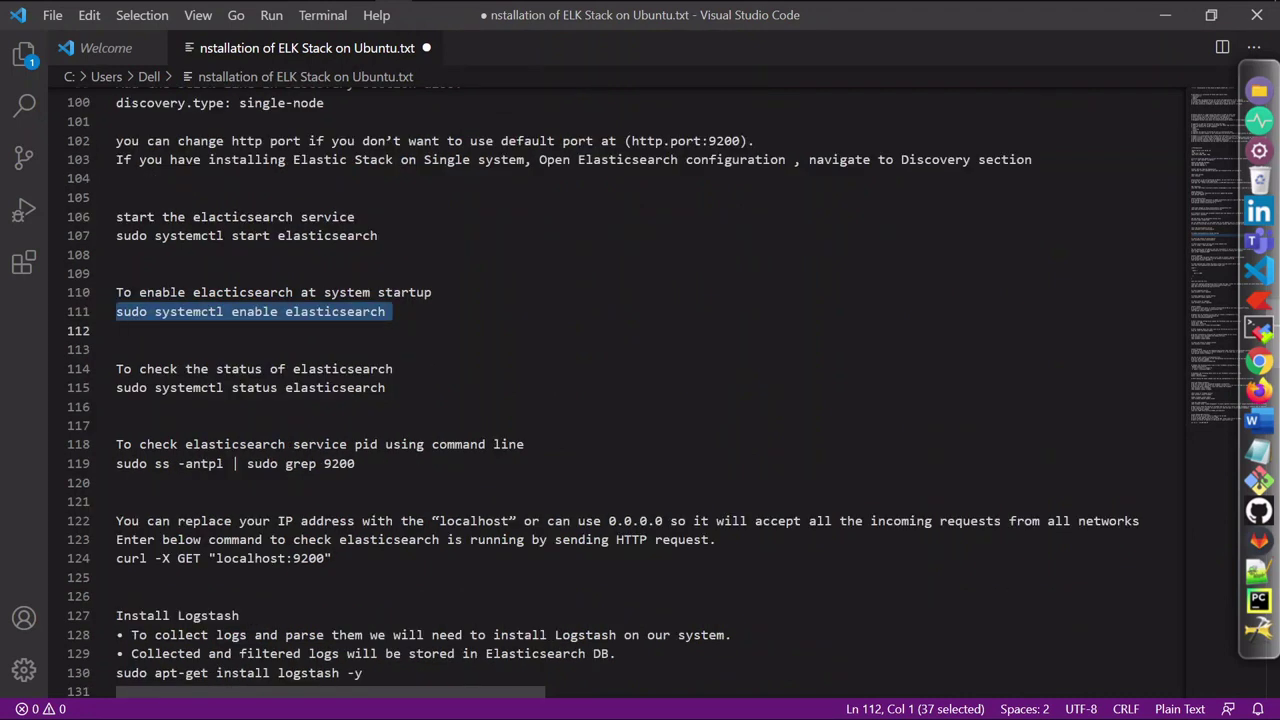
Step: Run 'sudo ss -antpl | sudo grep 9200' and check port 9200 and the Java pid
{"action": "left_click", "coordinate": [331, 463]}
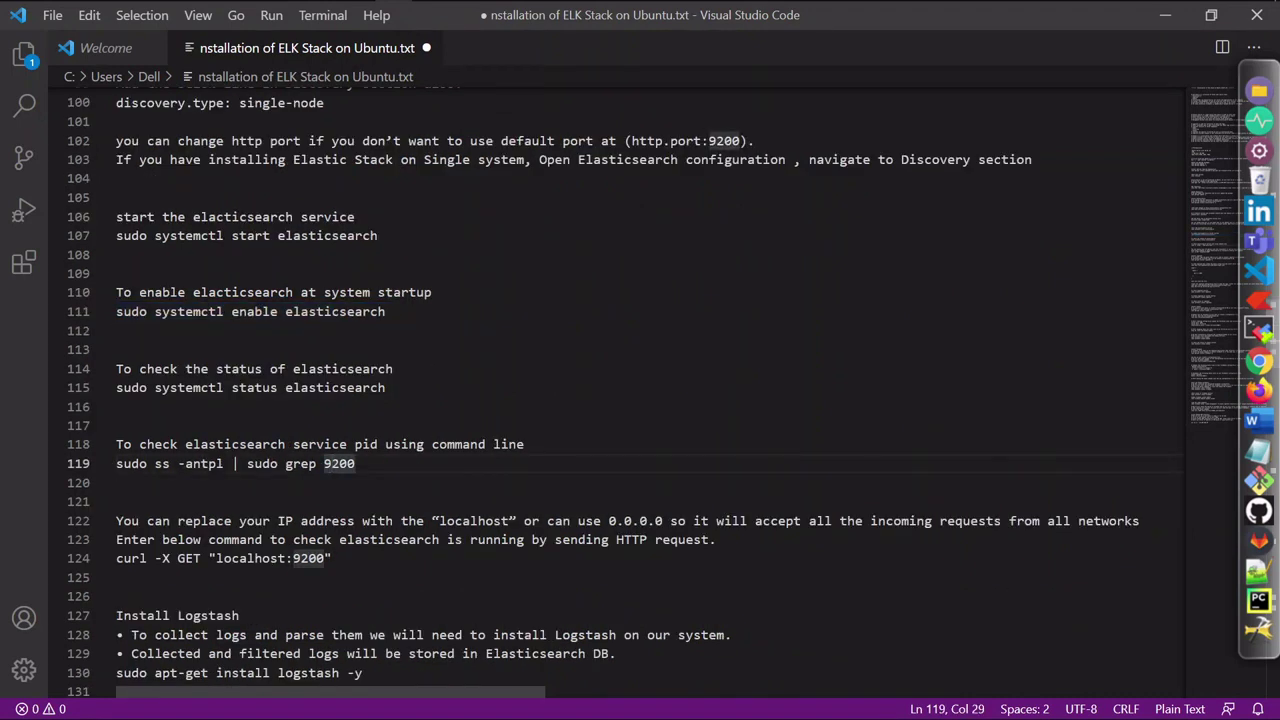
{"action": "key", "text": "ctrl+l"}
{"action": "key", "text": "shift+Left"}
{"action": "right_click", "coordinate": [326, 466]}
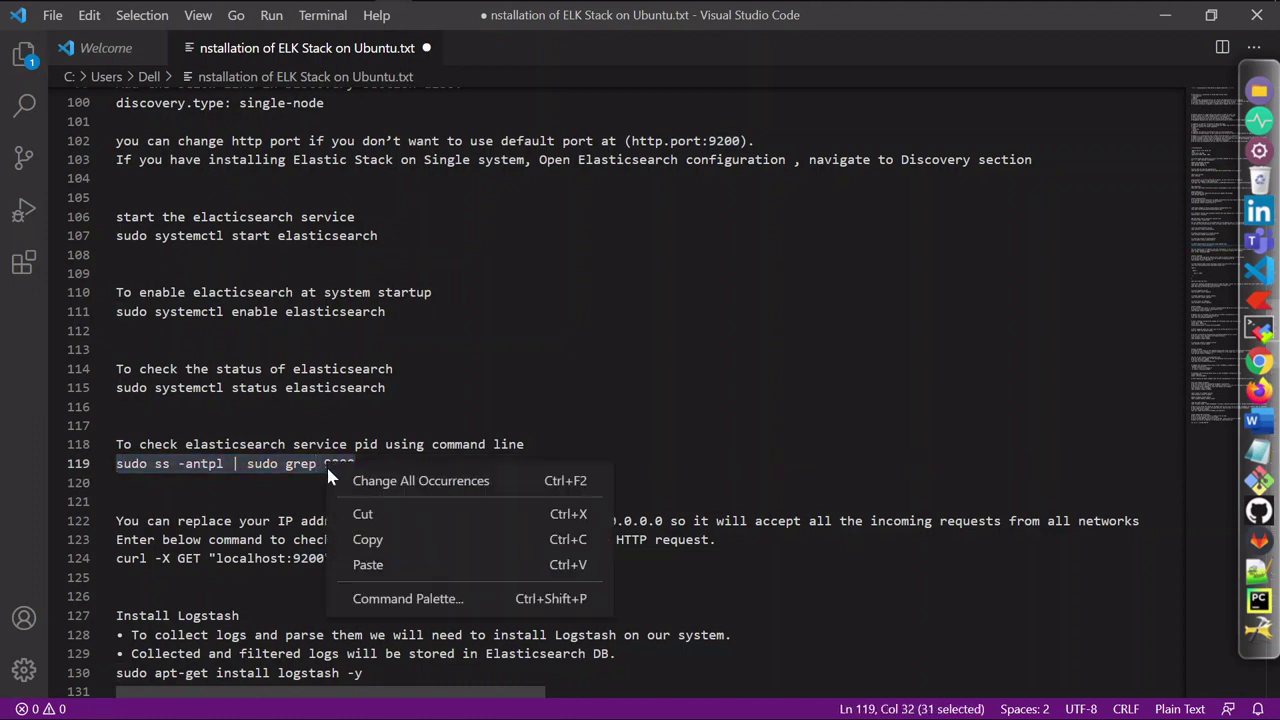
{"action": "left_click", "coordinate": [368, 539]}
{"action": "key", "text": "alt+Tab"}
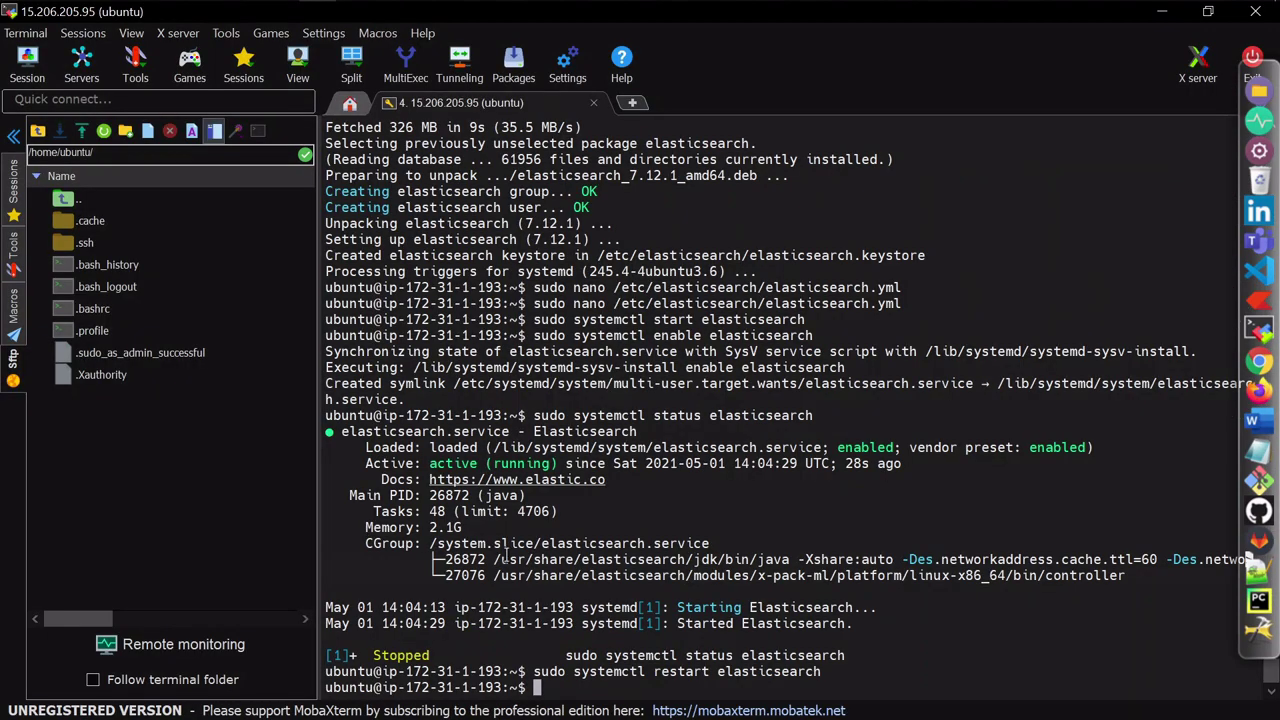
{"action": "type", "text": "sudo ss -antpl | sudo grep 9200"}
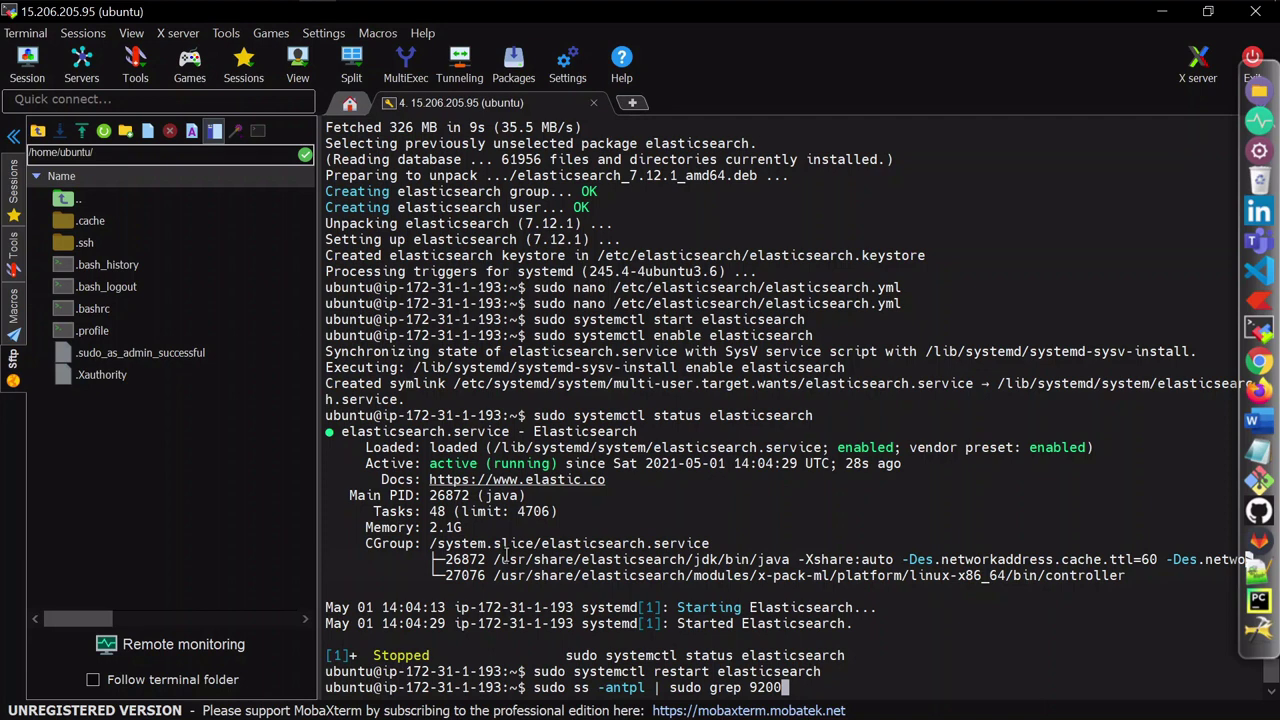
{"action": "key", "text": "Return"}
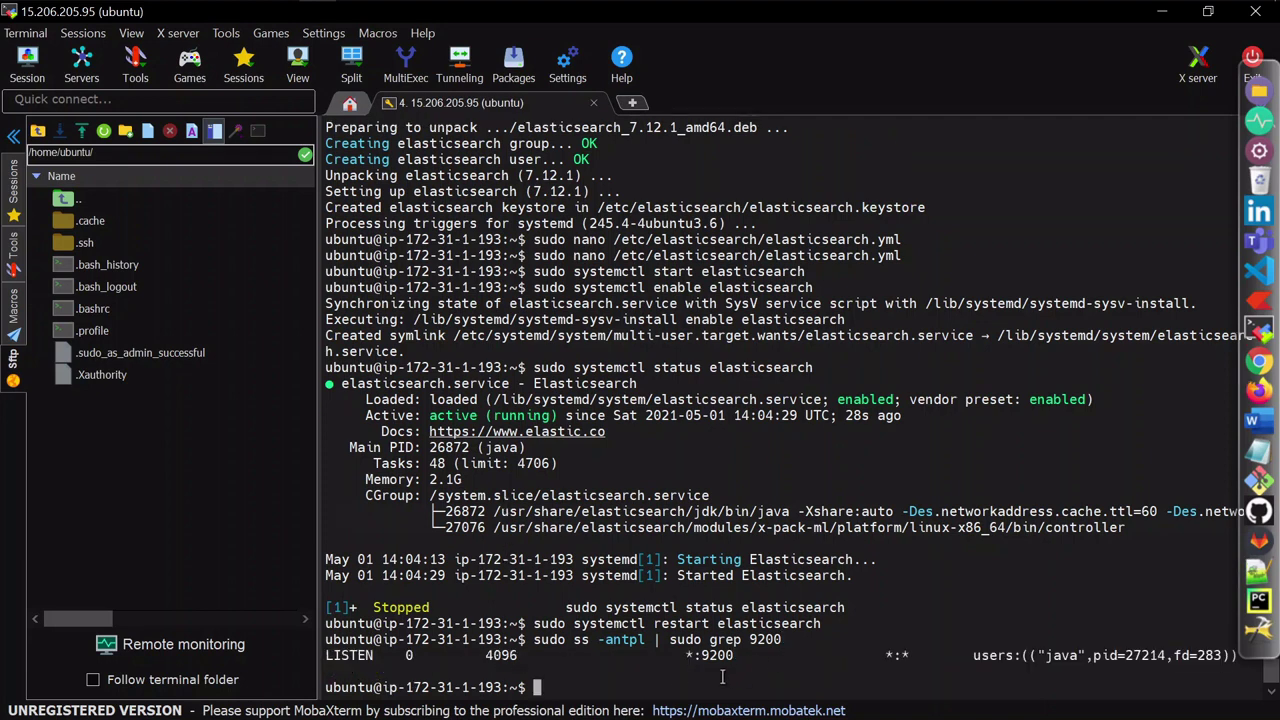
{"action": "left_click_drag", "start_coordinate": [688, 655], "coordinate": [748, 655]}
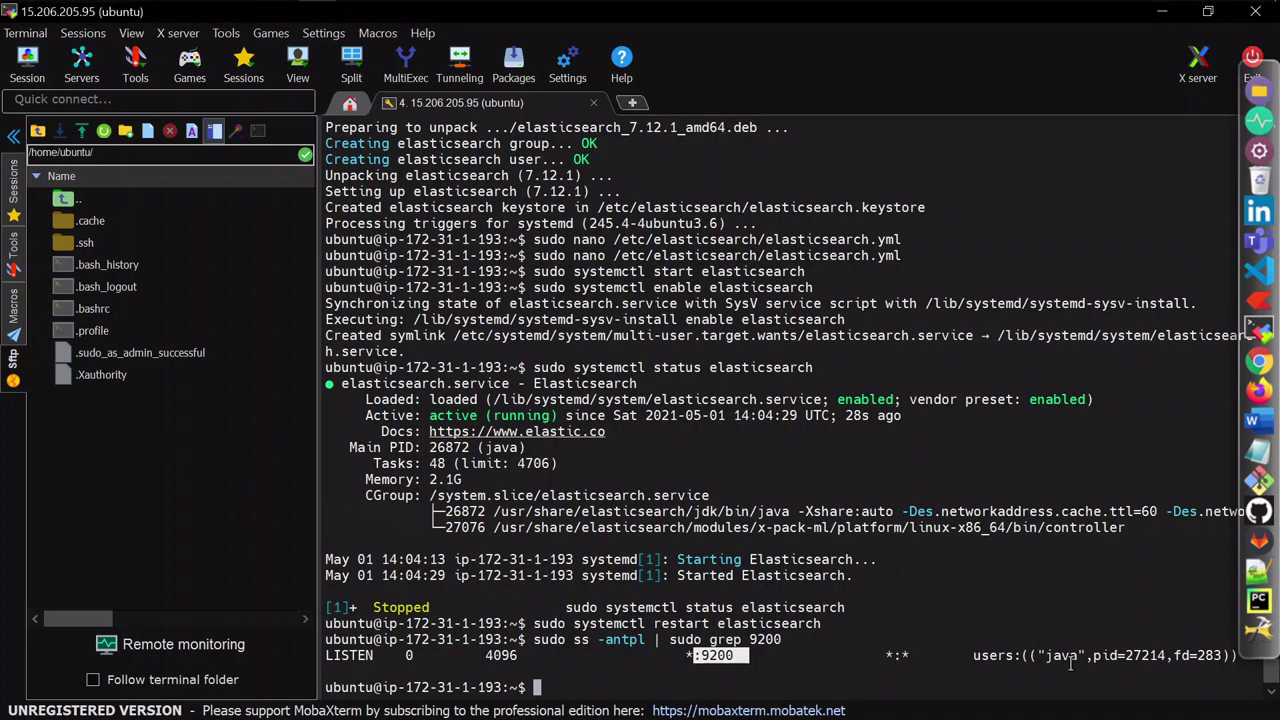
{"action": "left_click_drag", "start_coordinate": [1094, 655], "coordinate": [1165, 655]}
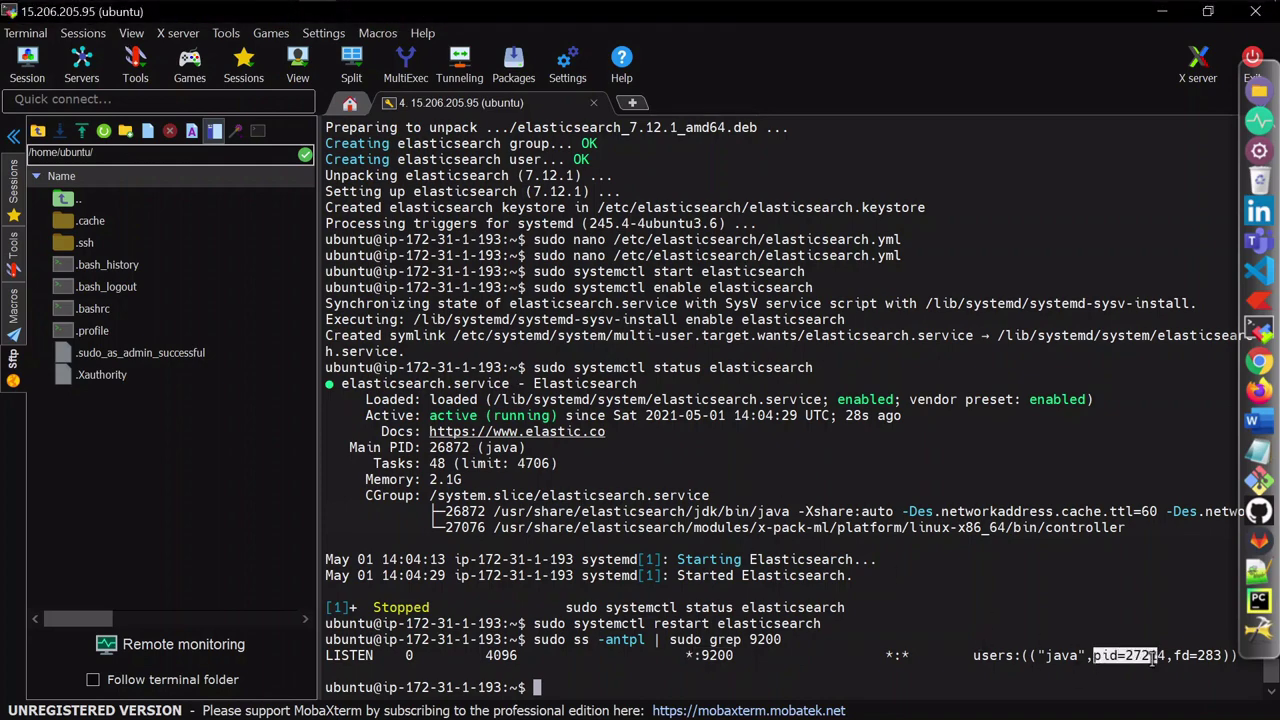
{"action": "key", "text": "alt+Tab"}
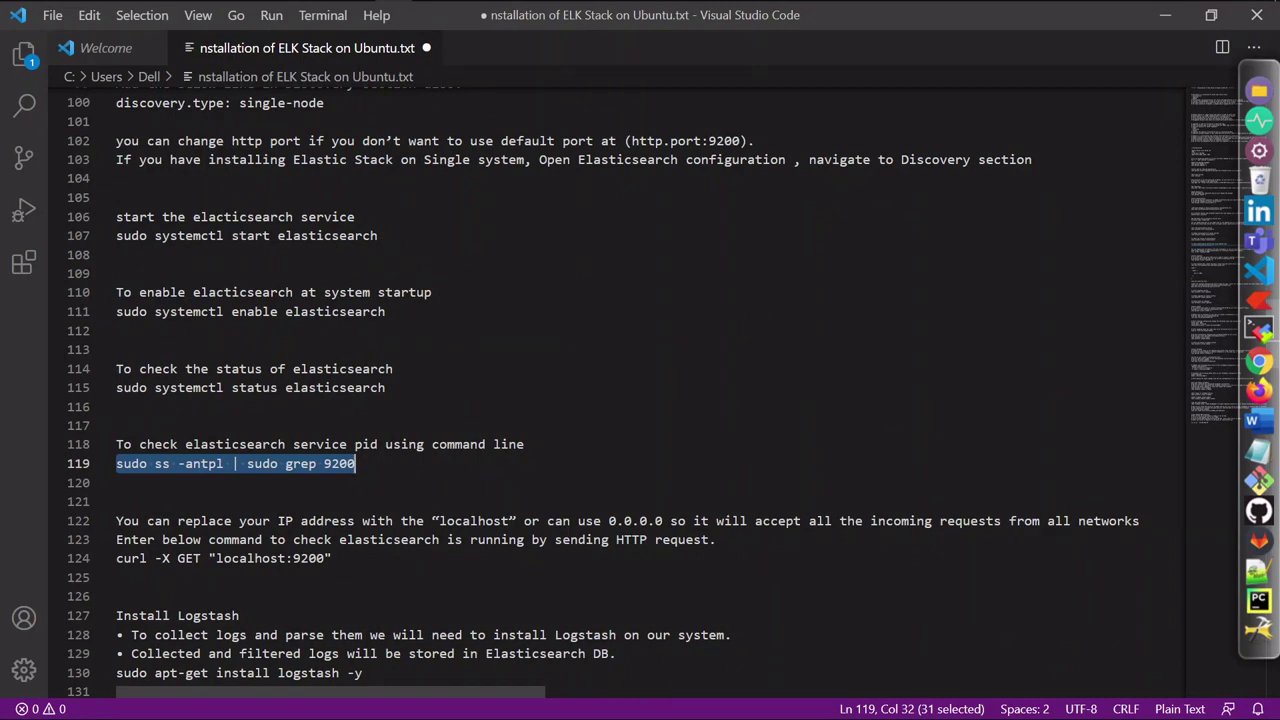
Step: Curl 0.0.0.0:9200 instead of localhost and check the Elasticsearch 7.12.1 cluster reply
{"action": "scroll", "coordinate": [620, 390], "scroll_direction": "down", "scroll_amount": 2}
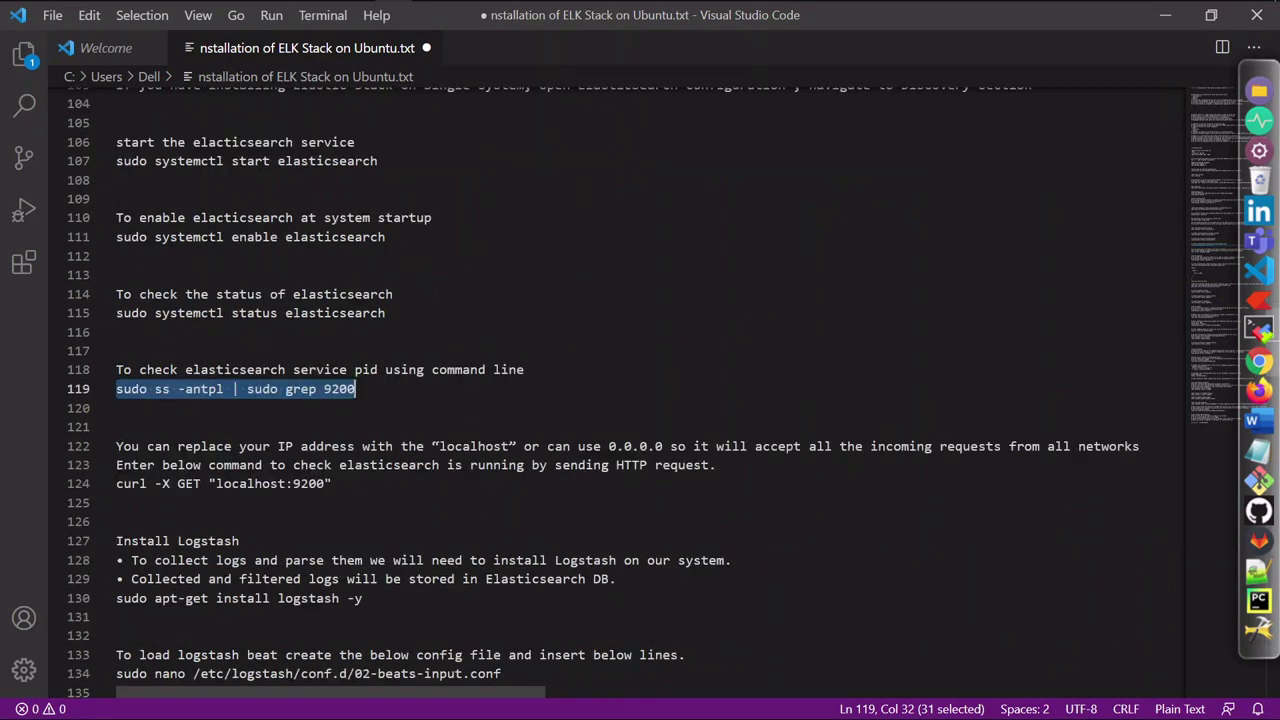
{"action": "scroll", "coordinate": [620, 390], "scroll_direction": "down", "scroll_amount": 2}
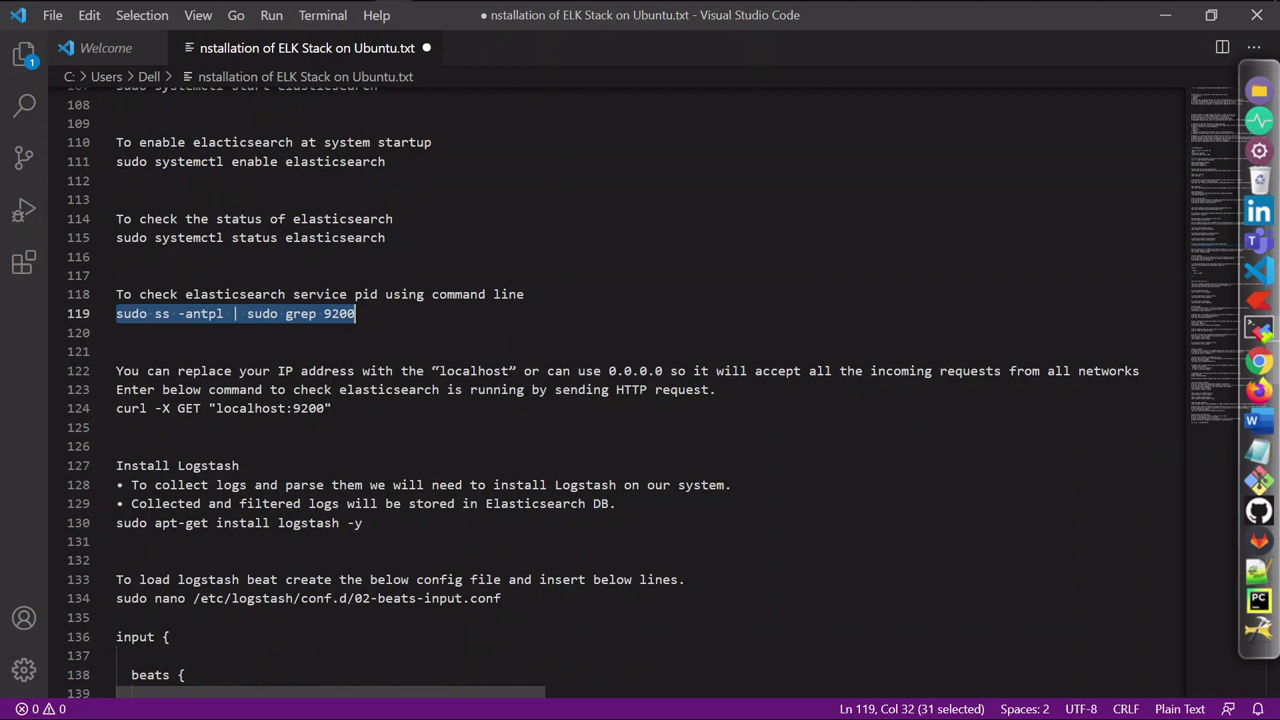
{"action": "triple_click", "coordinate": [220, 408]}
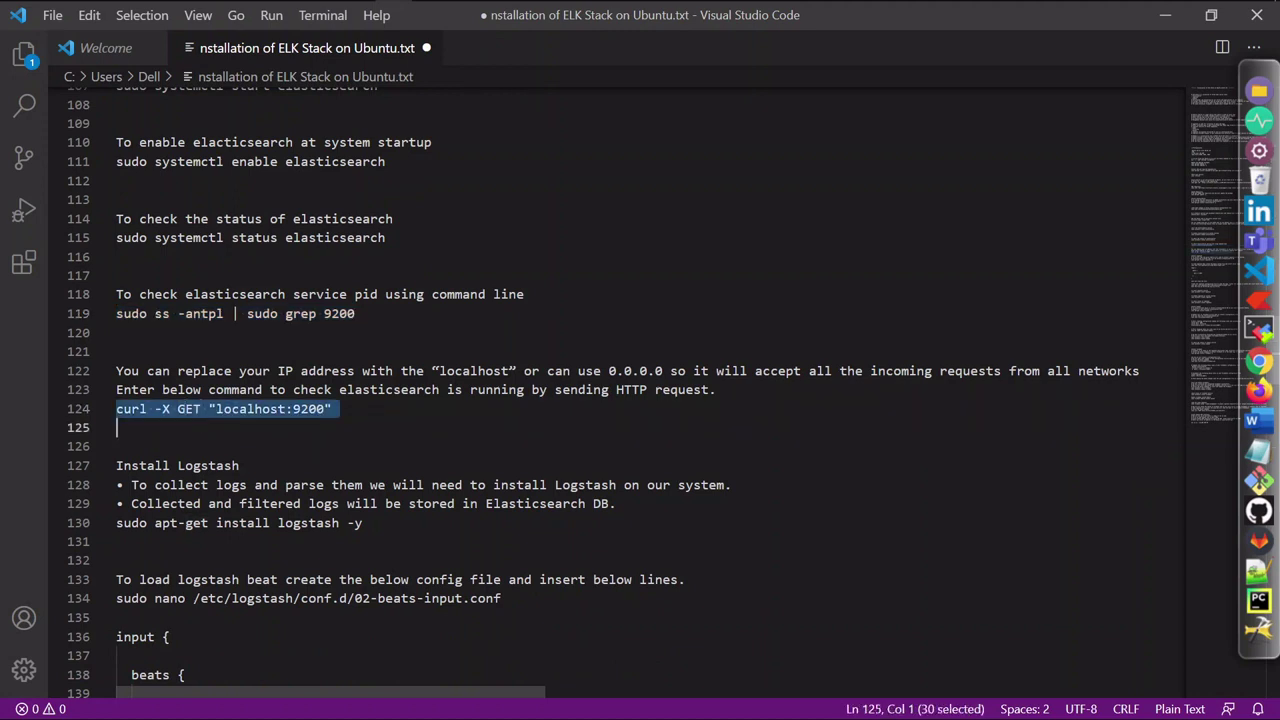
{"action": "right_click", "coordinate": [234, 428]}
{"action": "left_click", "coordinate": [287, 490]}
{"action": "key", "text": "alt+Tab"}
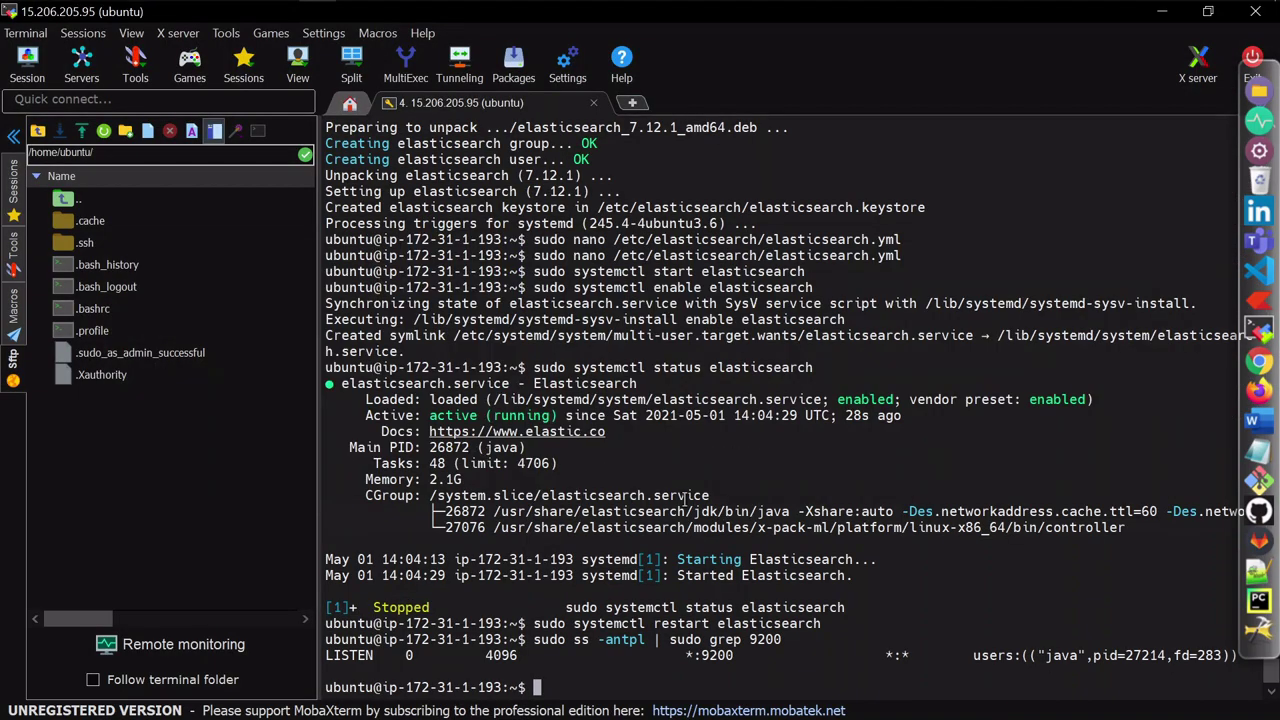
{"action": "right_click", "coordinate": [683, 497]}
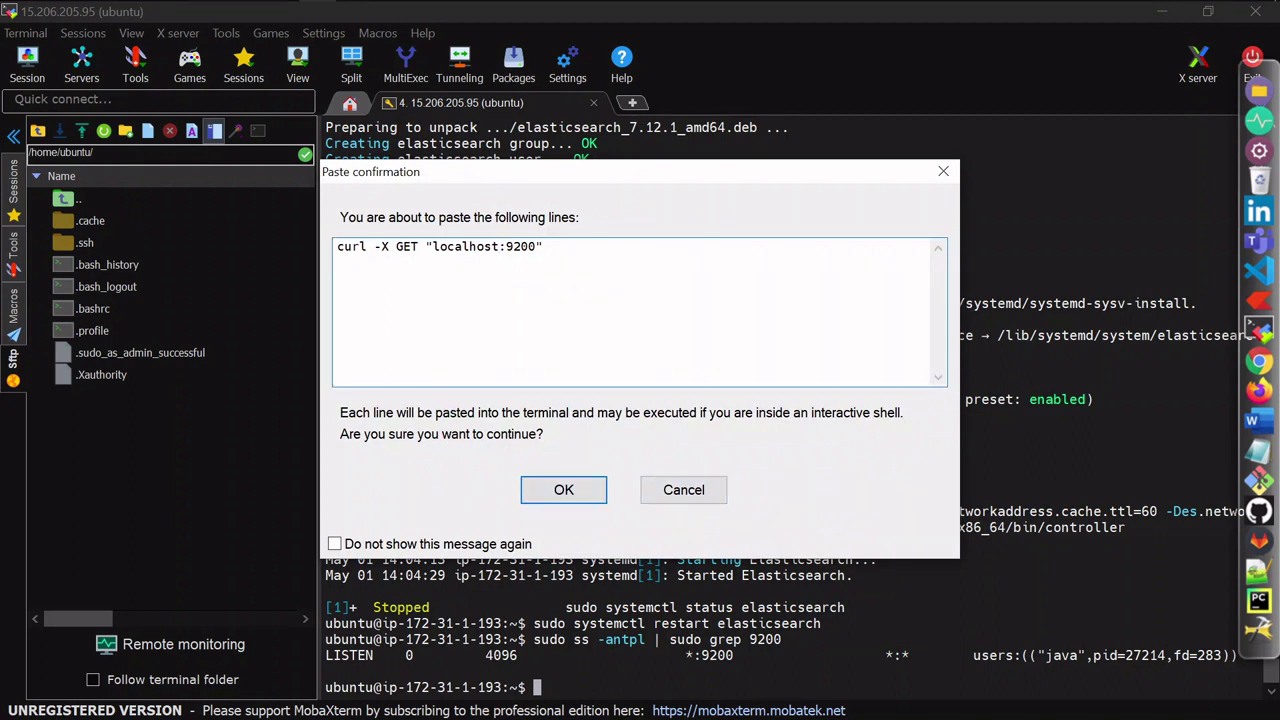
{"action": "key", "text": "BackSpace"}
{"action": "key", "text": "BackSpace"}
{"action": "key", "text": "BackSpace"}
{"action": "key", "text": "BackSpace"}
{"action": "key", "text": "BackSpace"}
{"action": "key", "text": "BackSpace"}
{"action": "key", "text": "BackSpace"}
{"action": "key", "text": "BackSpace"}
{"action": "key", "text": "BackSpace"}
{"action": "type", "text": "0.0.0.0"}
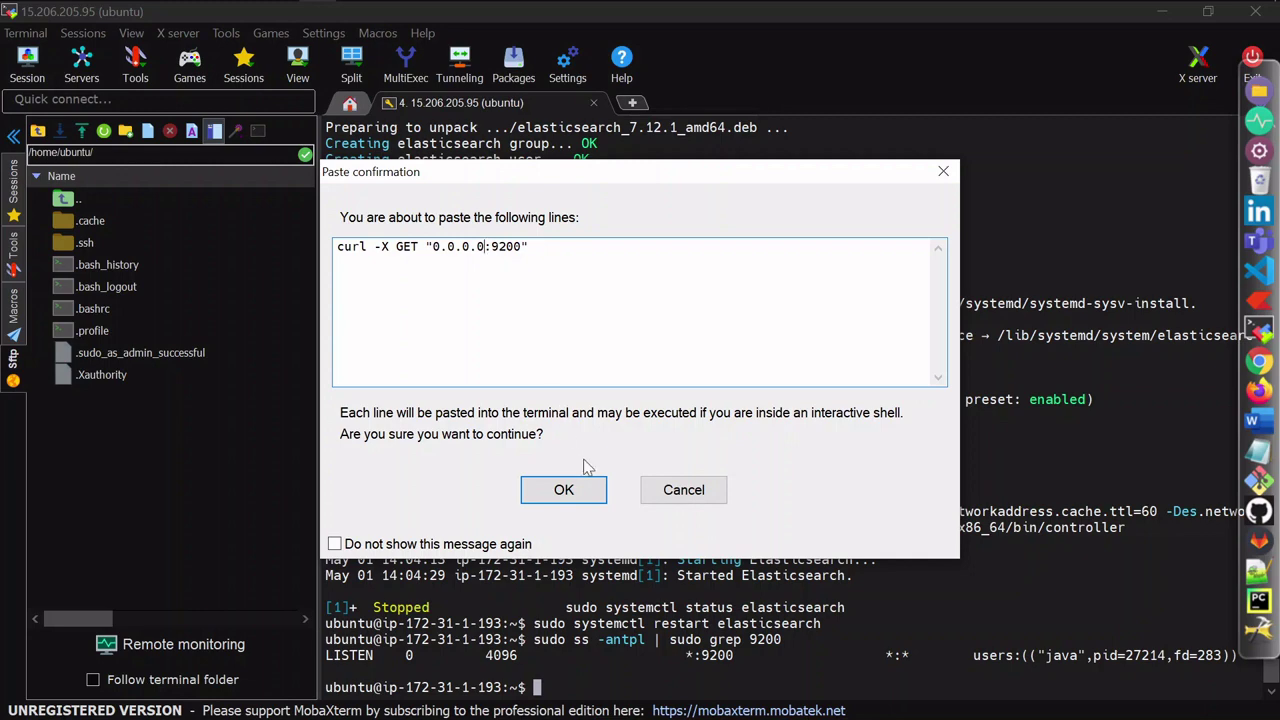
{"action": "left_click", "coordinate": [564, 490]}
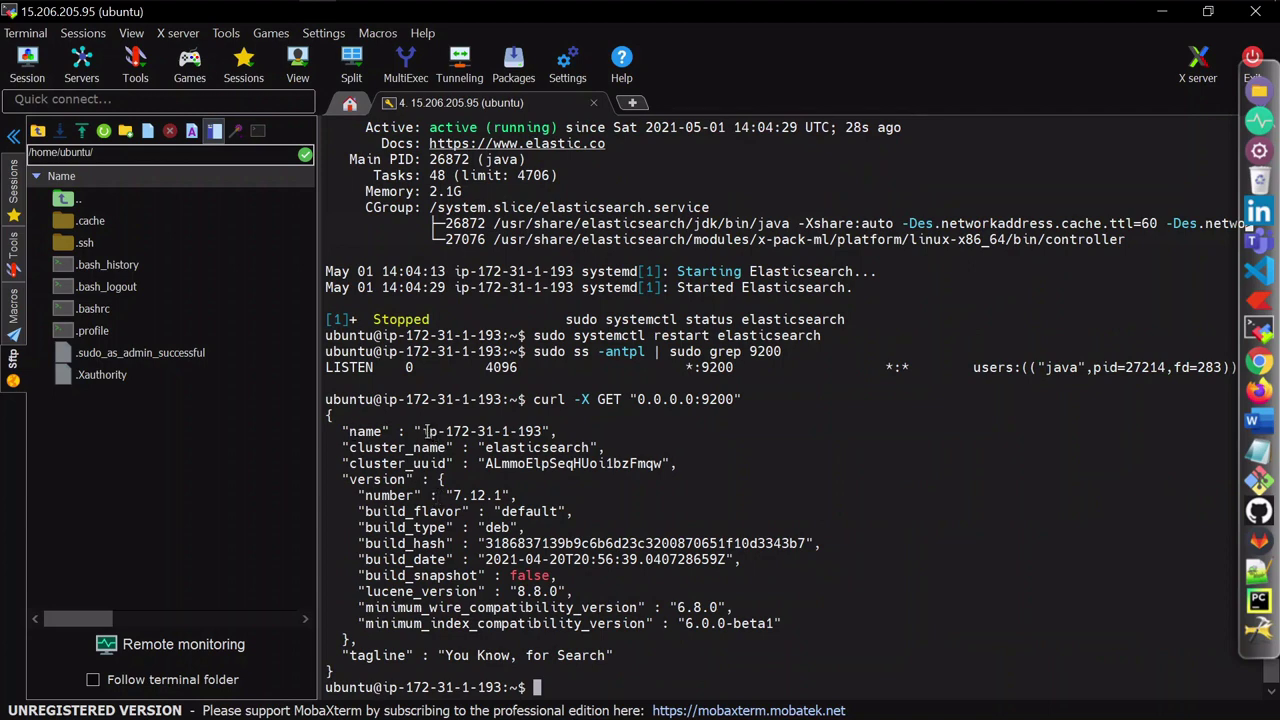
{"action": "mouse_move", "coordinate": [422, 431]}
{"action": "left_mouse_down"}
{"action": "mouse_move", "coordinate": [541, 431]}
{"action": "mouse_move", "coordinate": [582, 447]}
{"action": "left_mouse_up"}
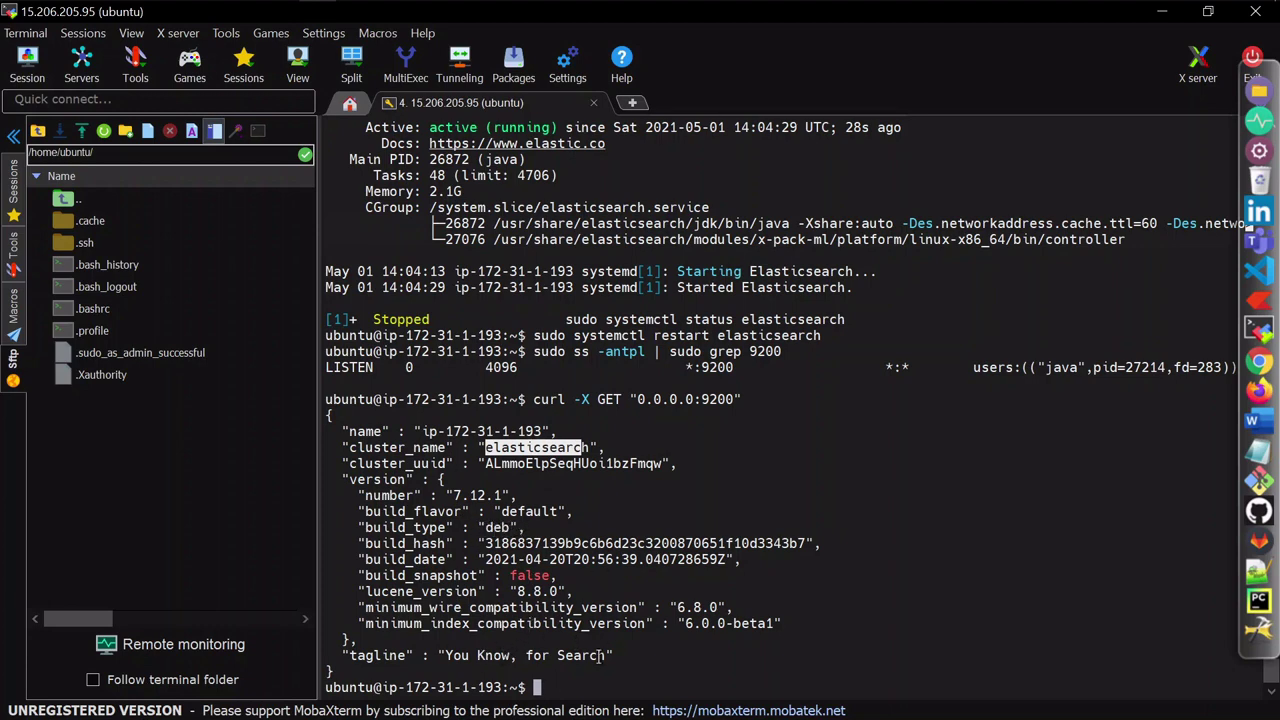
{"action": "key", "text": "alt+Tab"}
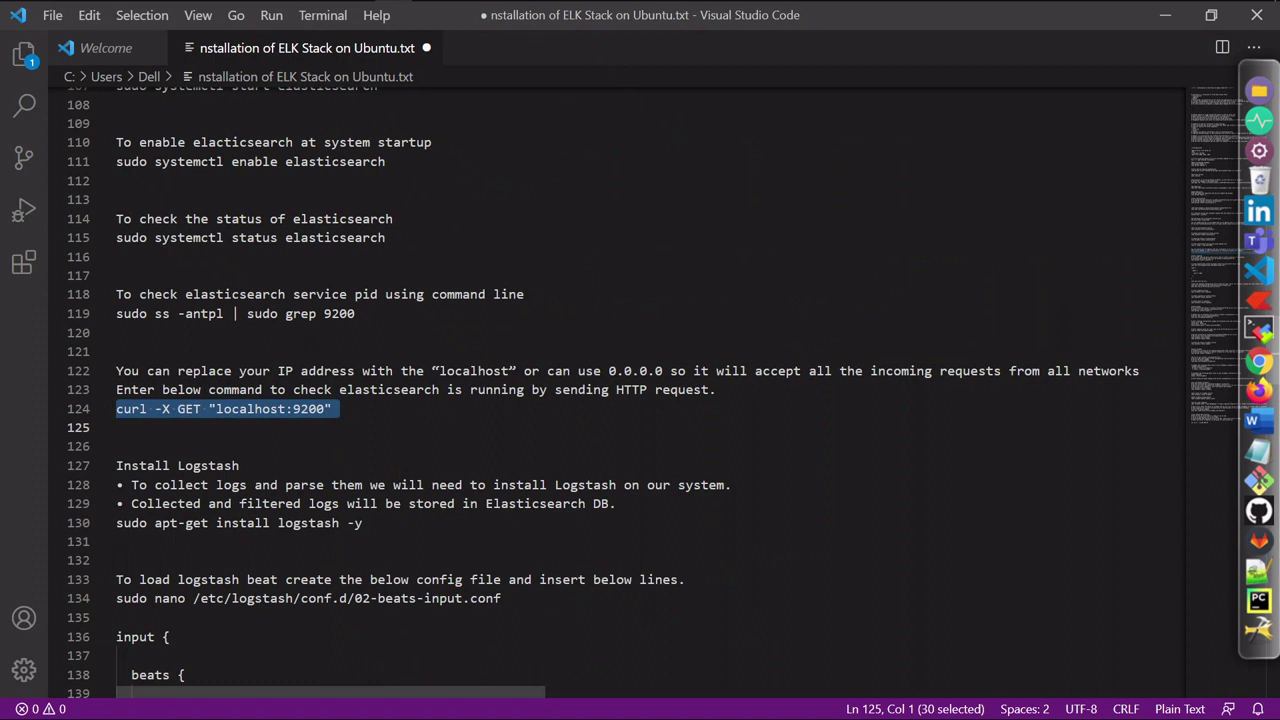
Step: Run the Logstash install command from the notes and confirm the startup script was created
{"action": "left_click_drag", "start_coordinate": [116, 522], "coordinate": [362, 522]}
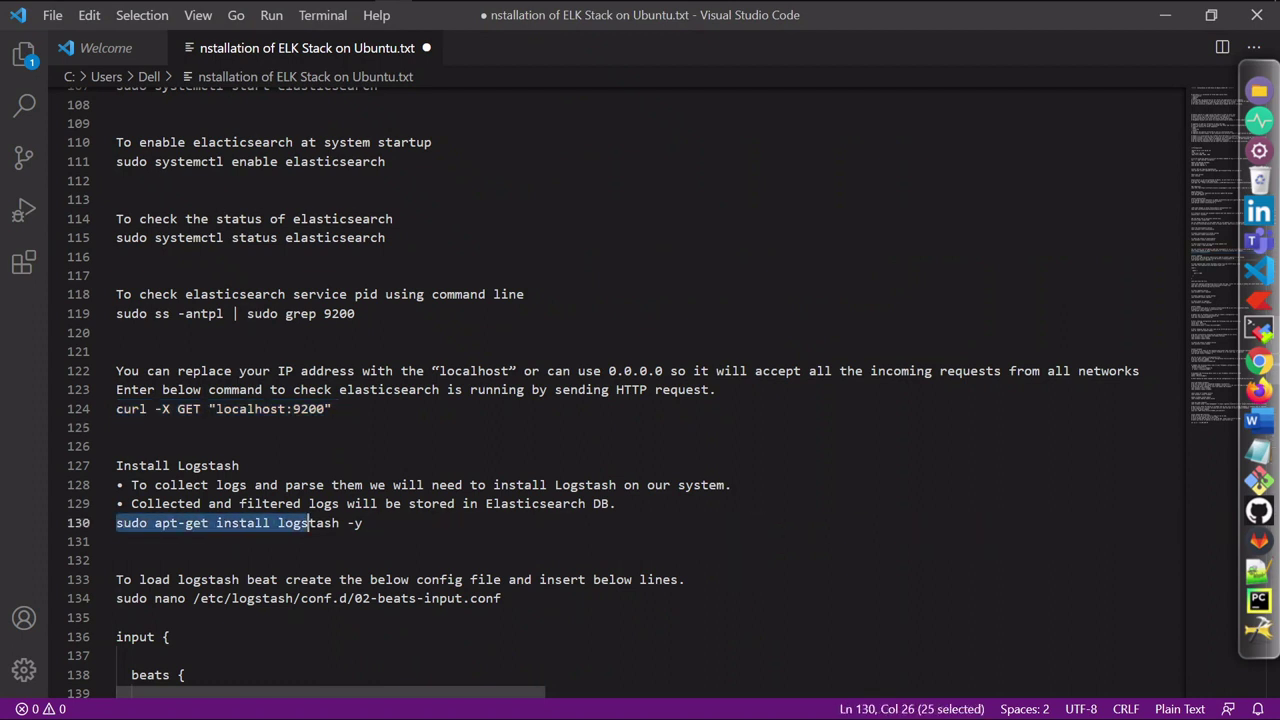
{"action": "right_click", "coordinate": [356, 528]}
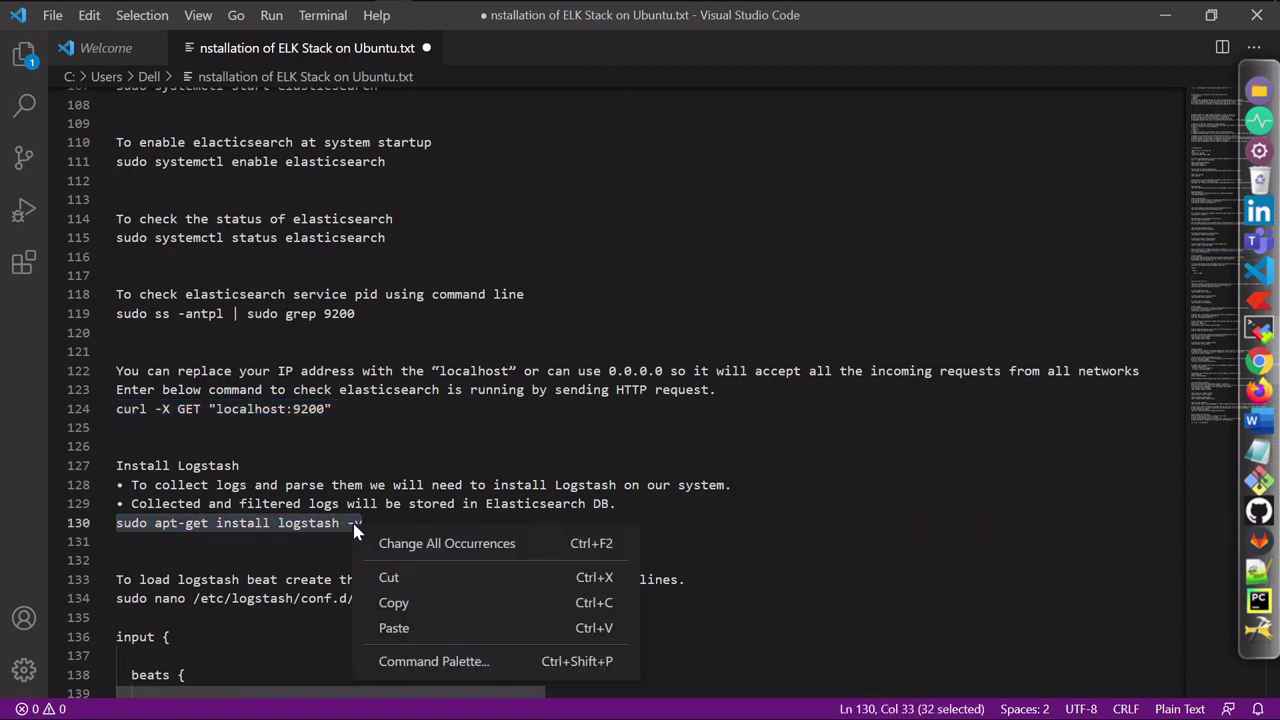
{"action": "left_click", "coordinate": [385, 603]}
{"action": "key", "text": "alt+Tab"}
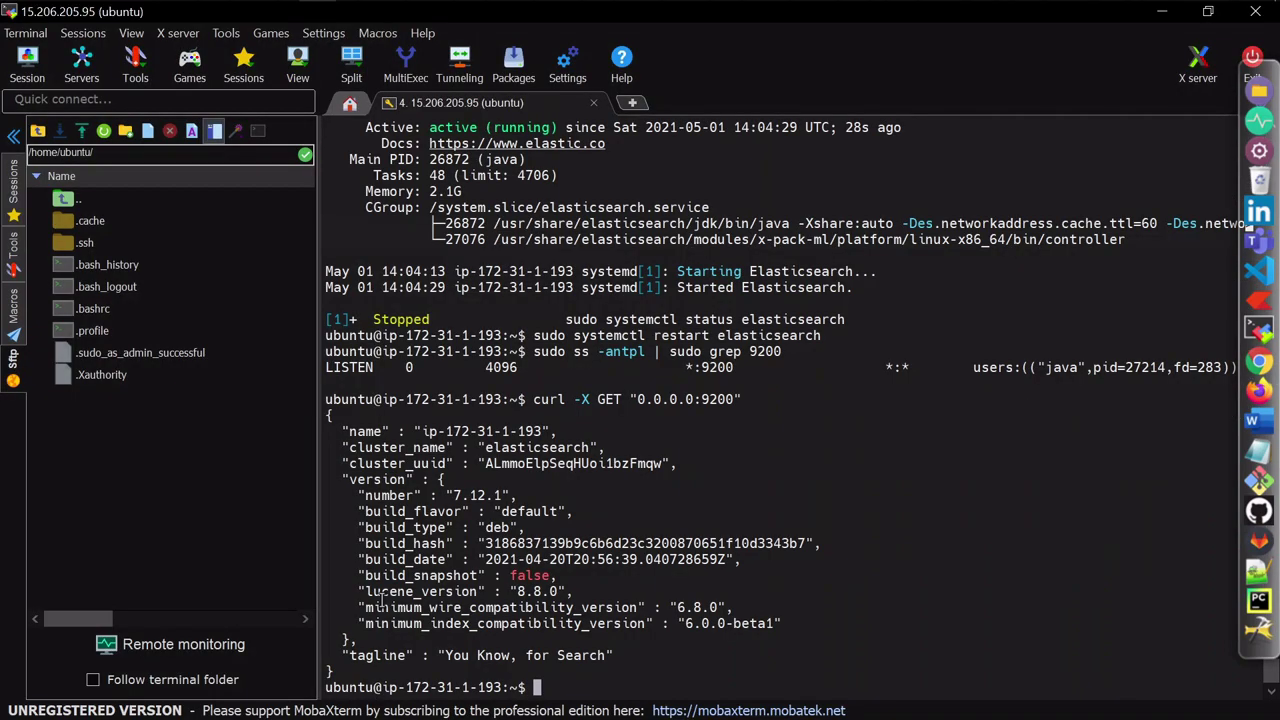
{"action": "right_click", "coordinate": [381, 597]}
{"action": "key", "text": "Return"}
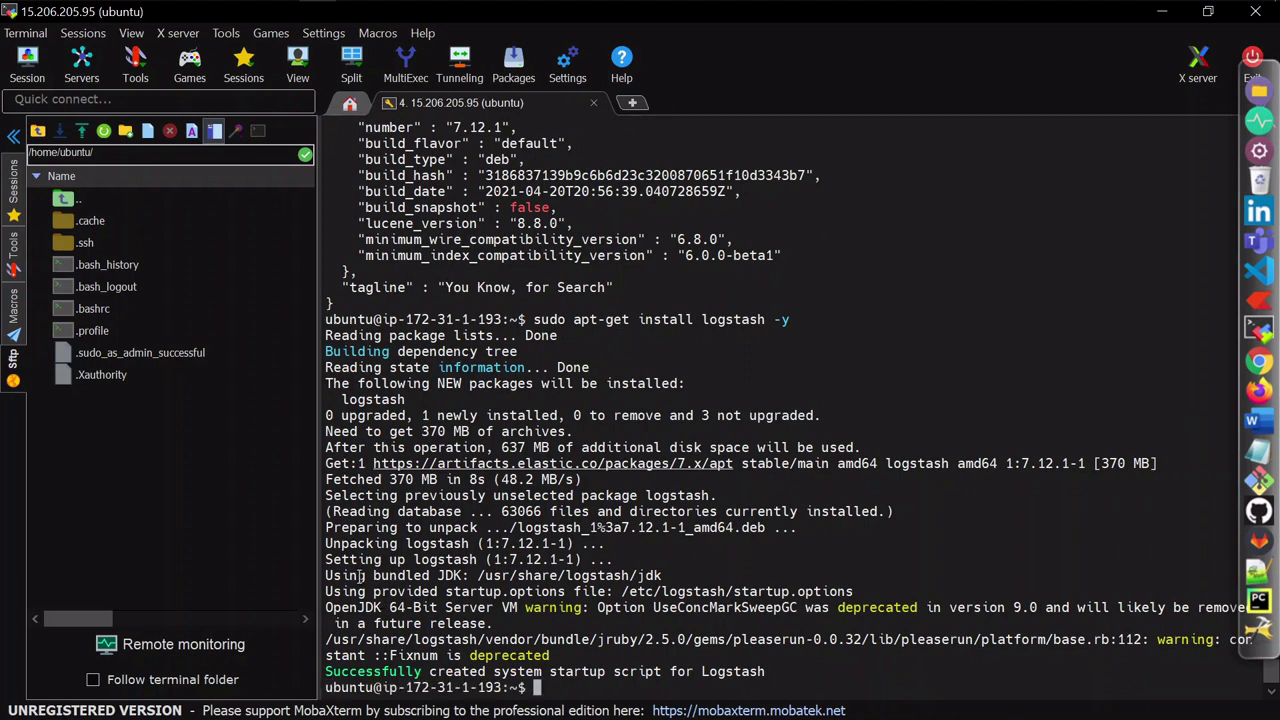
{"action": "key", "text": "alt+Tab"}
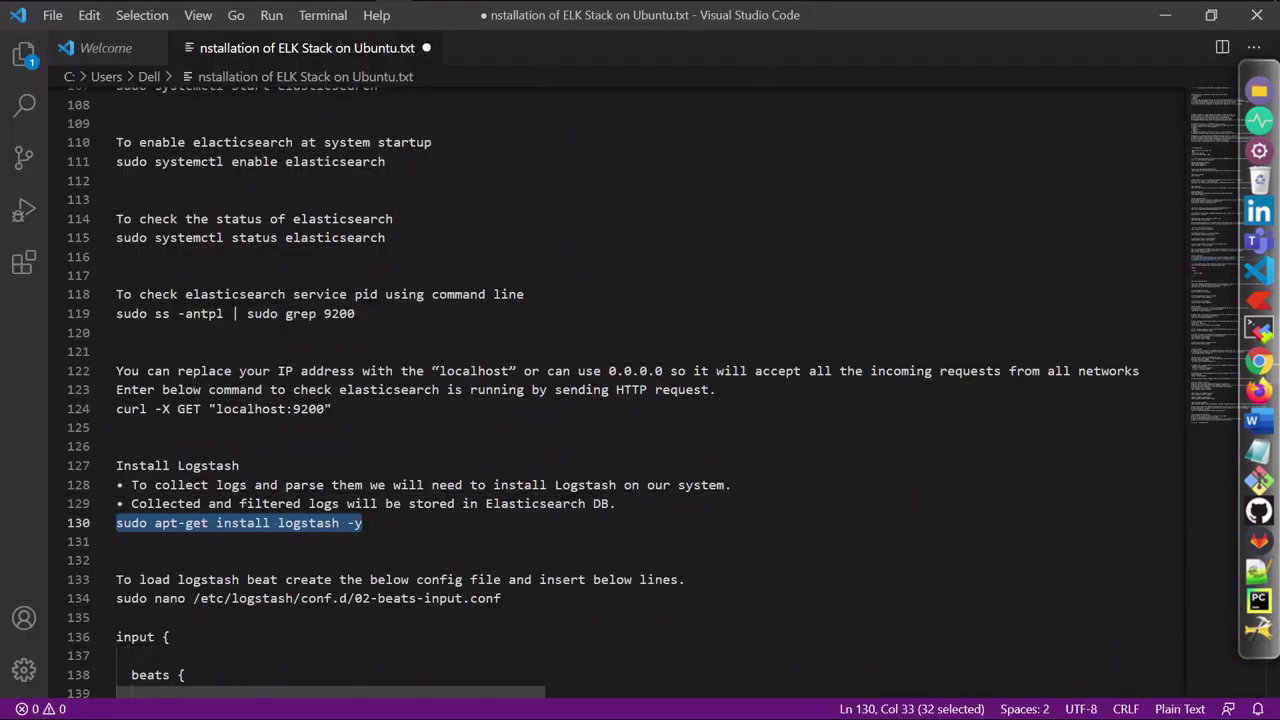
{"action": "key", "text": "alt+Tab"}
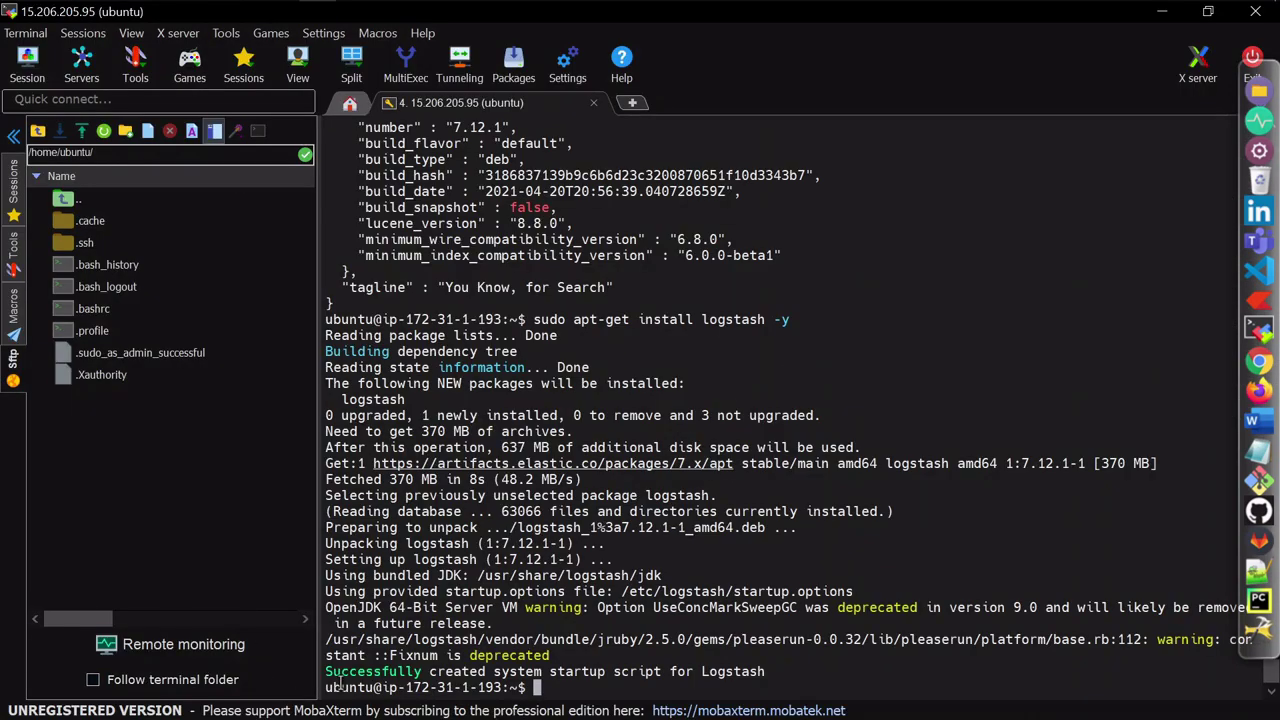
{"action": "left_click_drag", "start_coordinate": [326, 671], "coordinate": [761, 671]}
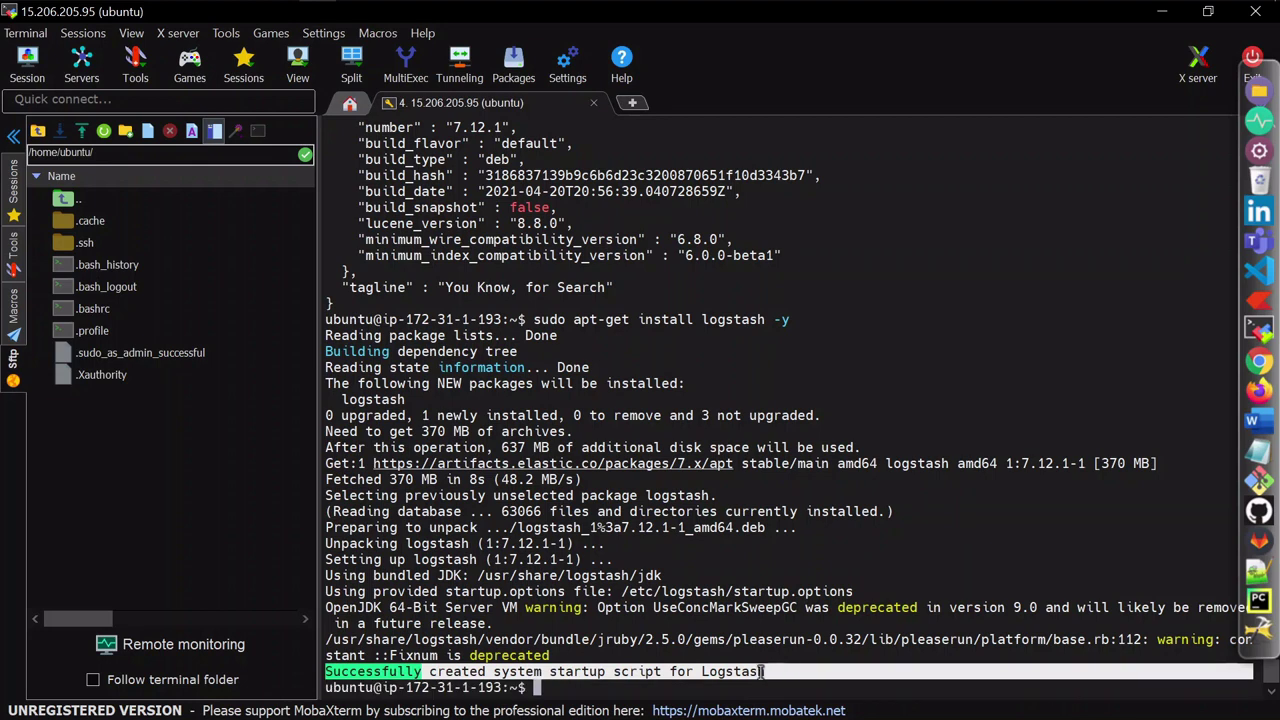
{"action": "key", "text": "alt+Tab"}
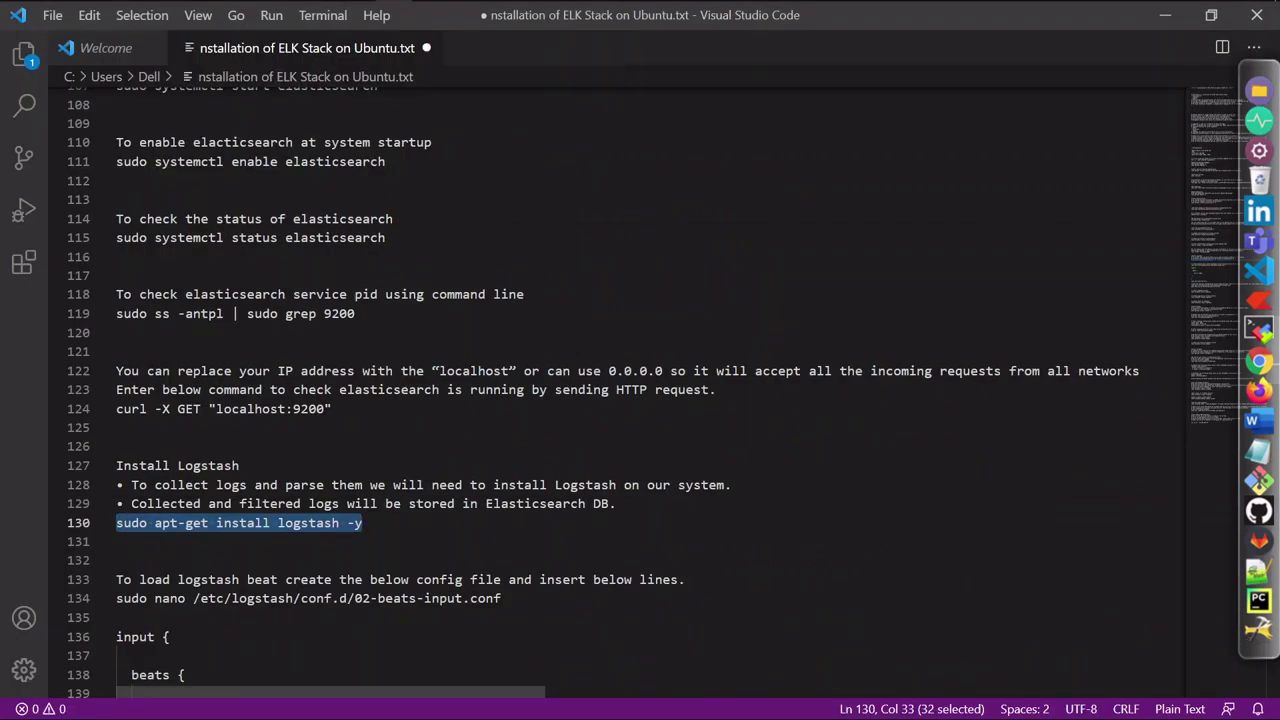
Step: Open /etc/logstash/conf.d/02-beats-input.conf in nano with sudo
{"action": "scroll", "coordinate": [620, 390], "scroll_direction": "down", "scroll_amount": 2}
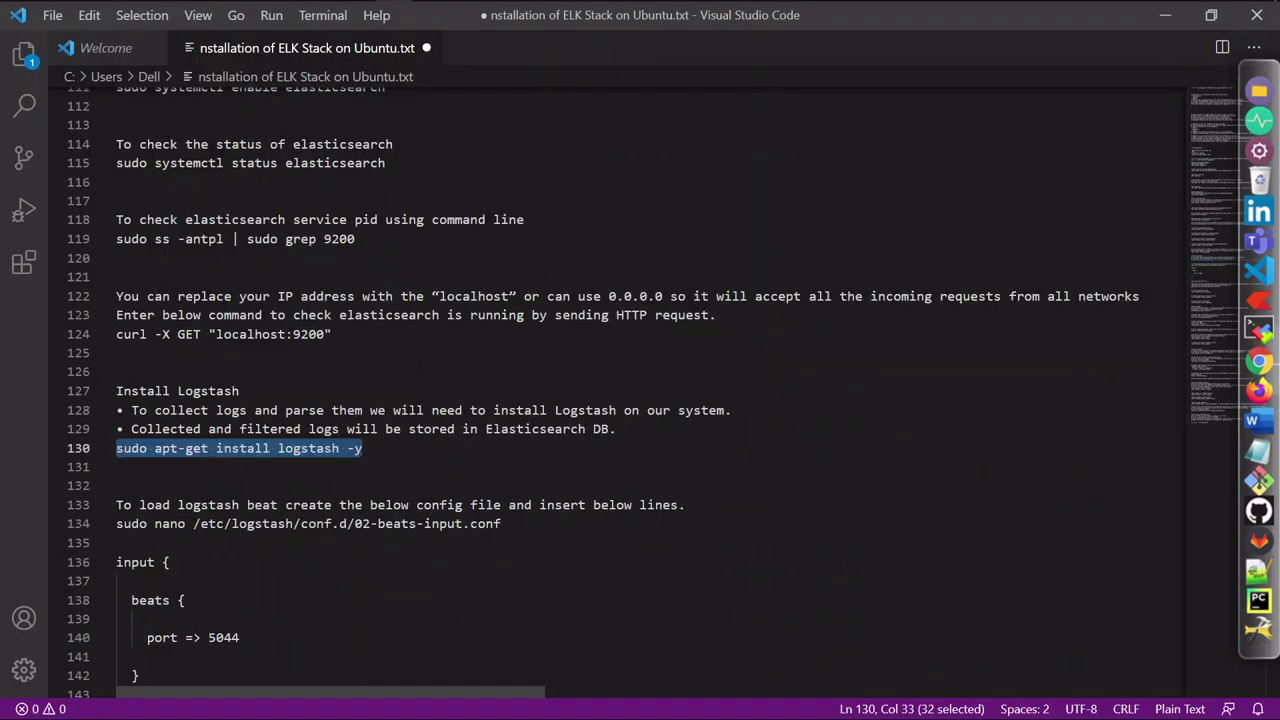
{"action": "left_click_drag", "start_coordinate": [116, 523], "coordinate": [117, 542]}
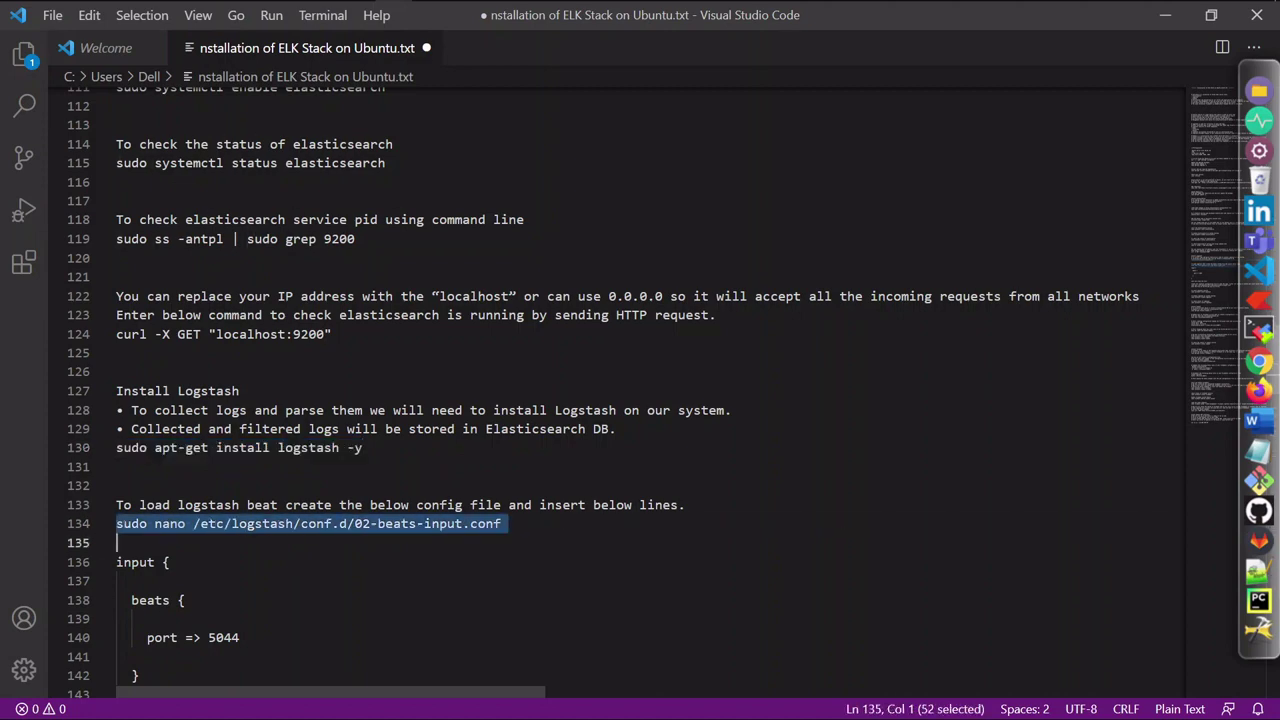
{"action": "key", "text": "shift+Left"}
{"action": "right_click", "coordinate": [463, 530]}
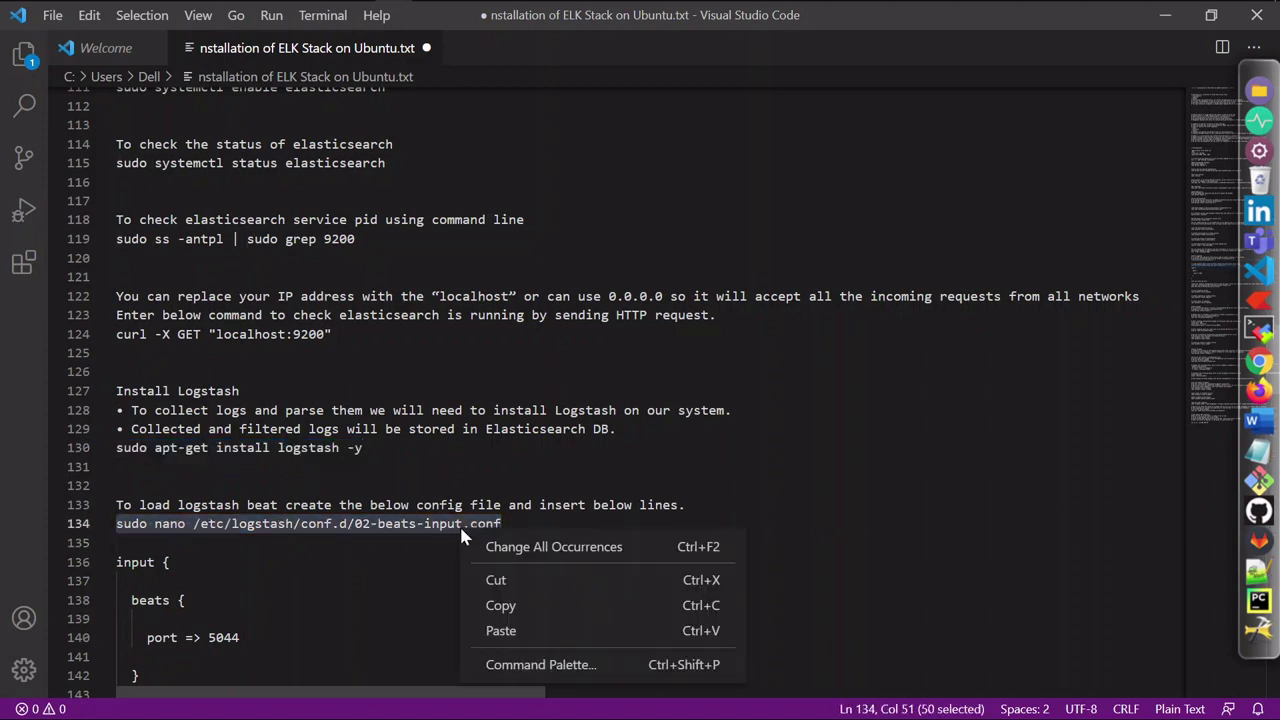
{"action": "left_click", "coordinate": [500, 604]}
{"action": "scroll", "coordinate": [620, 390], "scroll_direction": "down", "scroll_amount": 3}
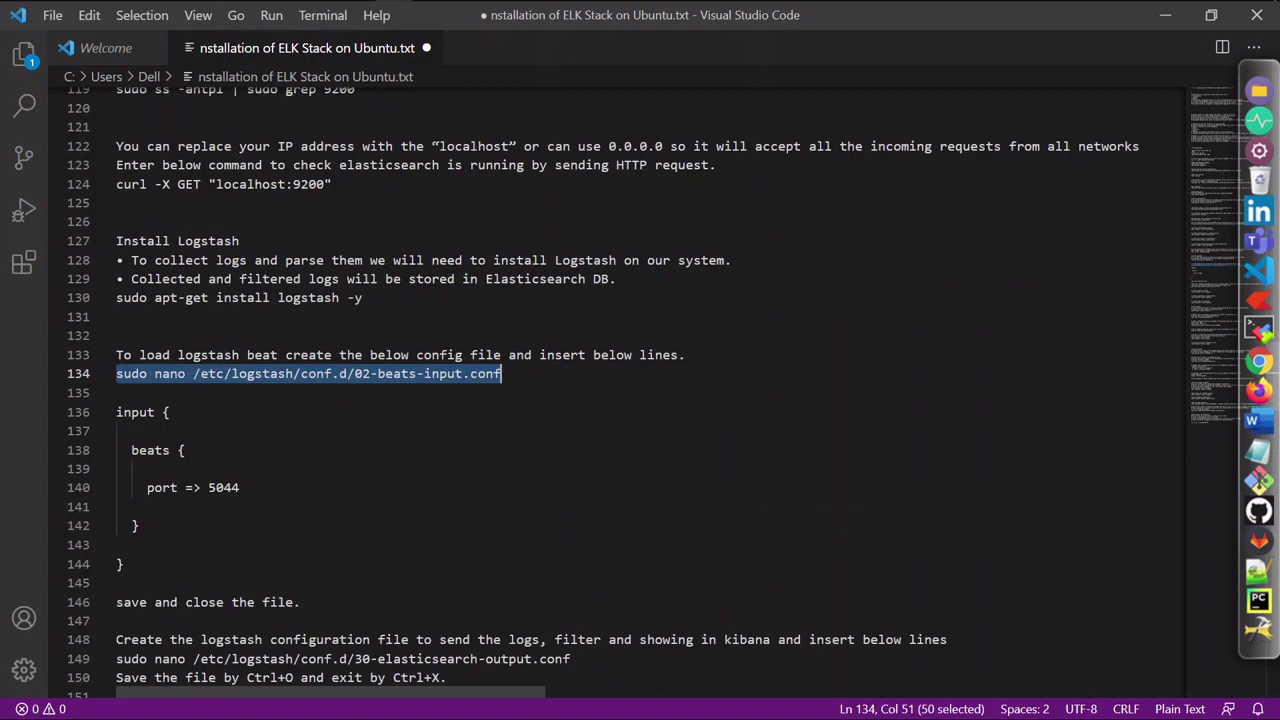
{"action": "key", "text": "alt+Tab"}
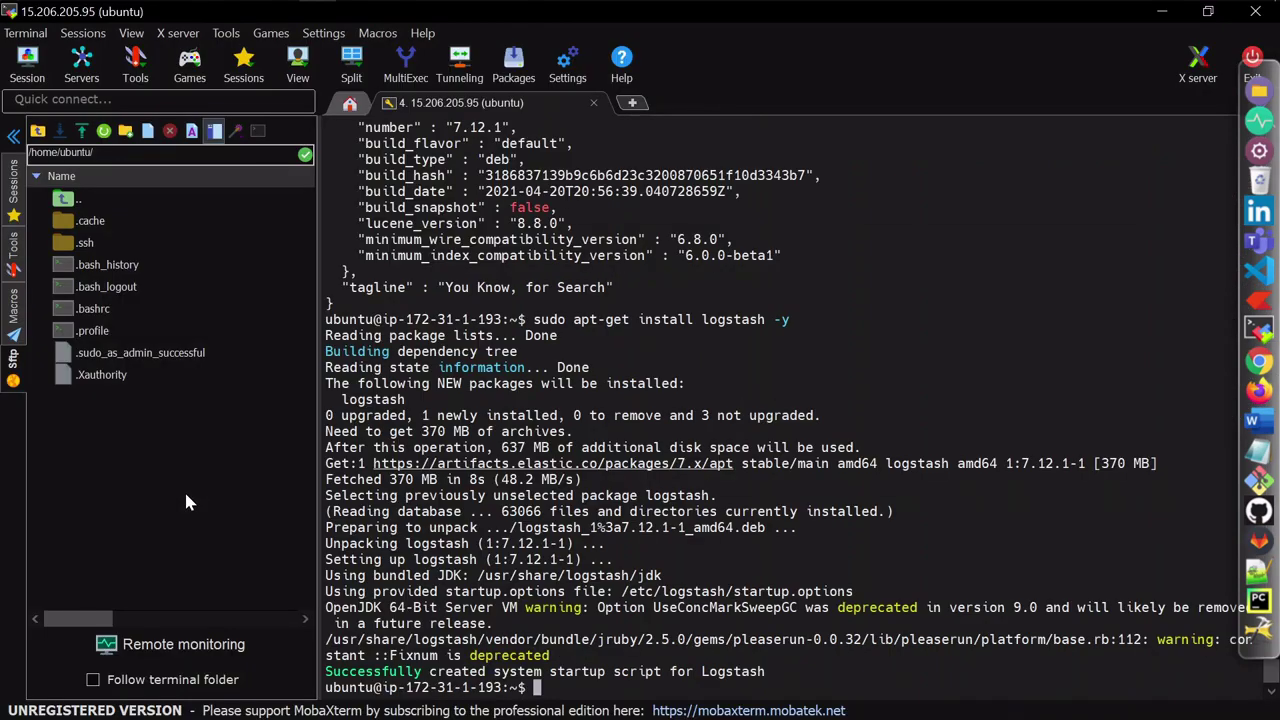
{"action": "type", "text": "sudo nano /etc/logstash/conf.d/02-beats-input.conf"}
{"action": "key", "text": "Return"}
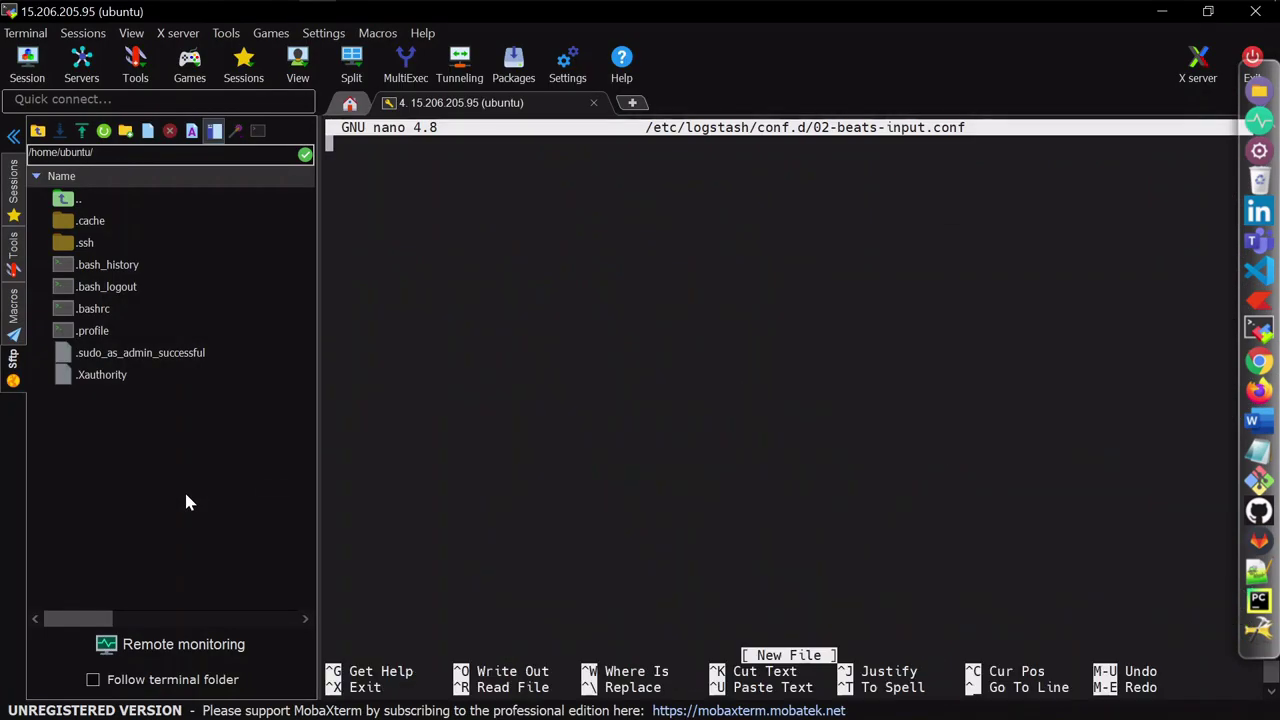
Step: Paste the beats input block listening on port 5044 into the file
{"action": "key", "text": "alt+Tab"}
{"action": "key", "text": "alt+Tab"}
{"action": "right_click", "coordinate": [328, 460]}
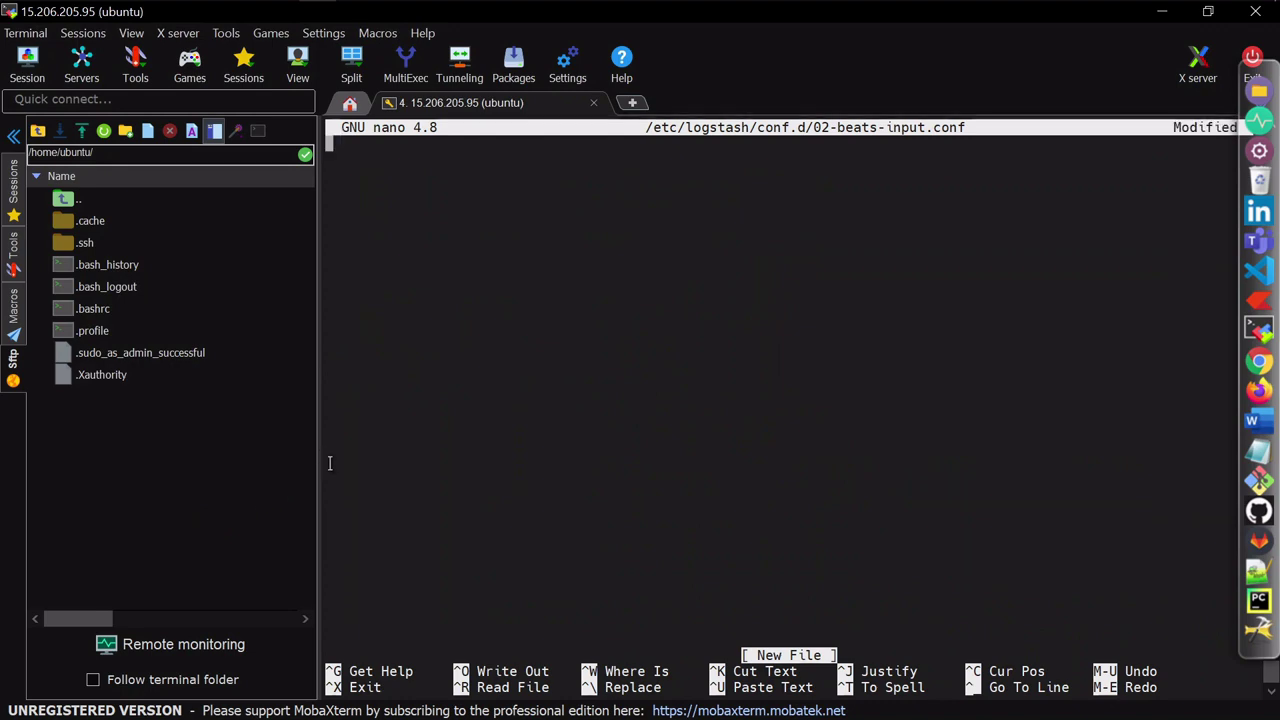
{"action": "key", "text": "alt+Tab"}
{"action": "left_click_drag", "start_coordinate": [124, 564], "coordinate": [124, 411]}
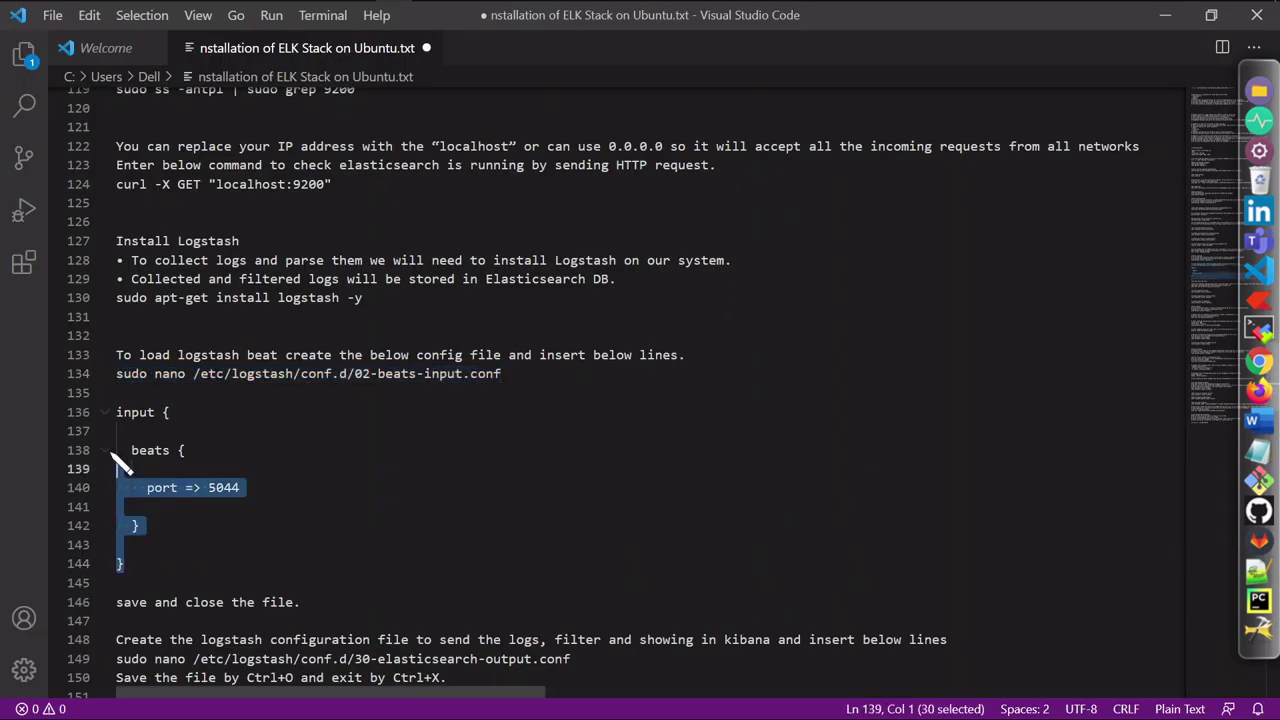
{"action": "right_click", "coordinate": [128, 458]}
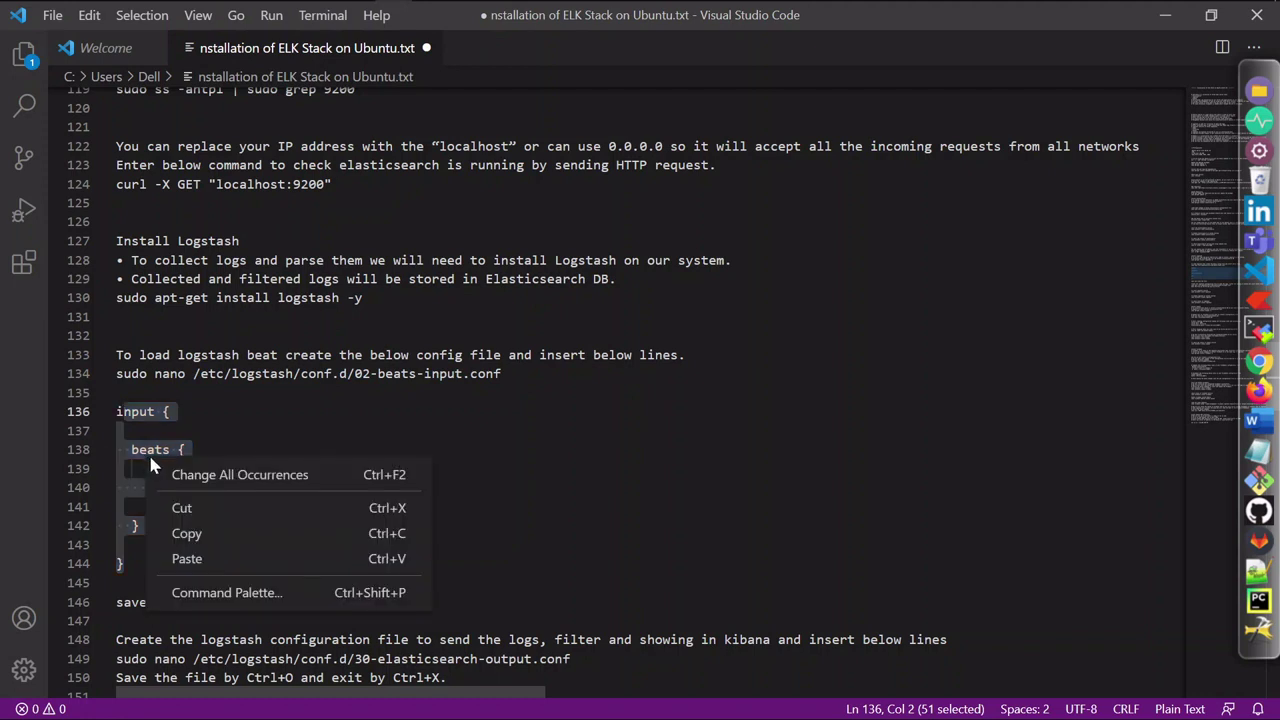
{"action": "left_click", "coordinate": [171, 531]}
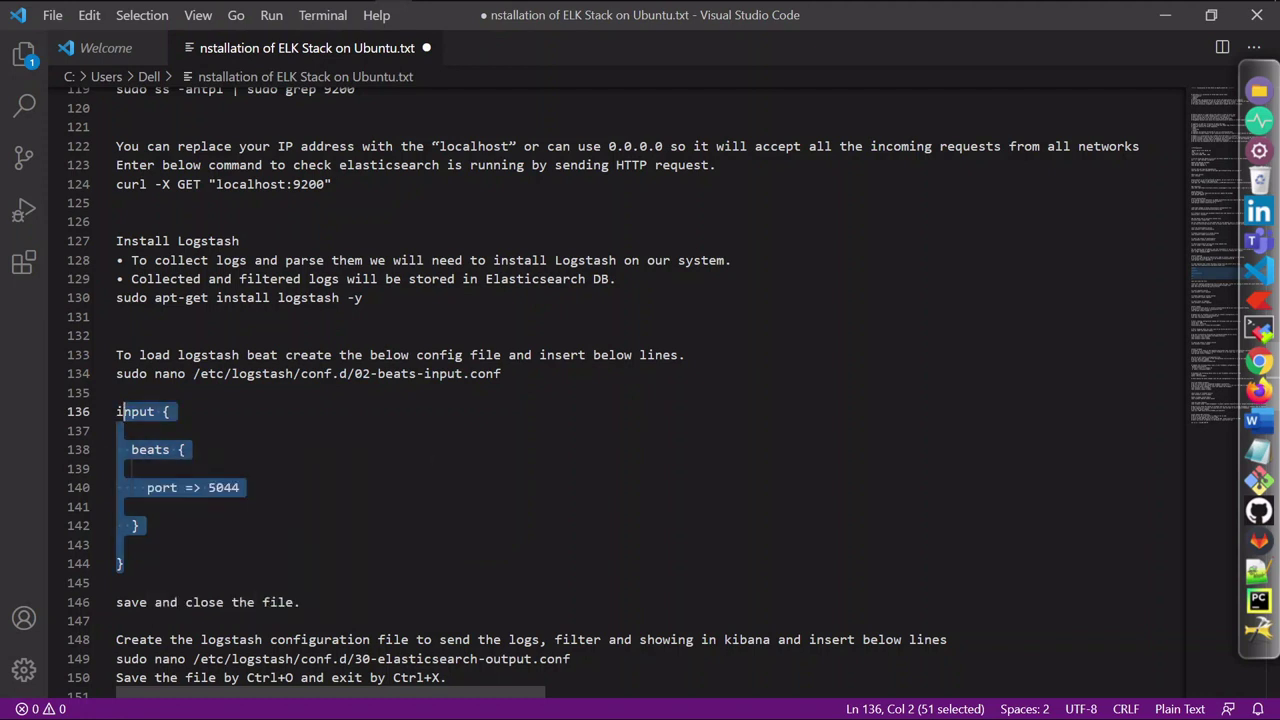
{"action": "key", "text": "shift+Left"}
{"action": "key", "text": "alt+Tab"}
{"action": "key", "text": "shift+Insert"}
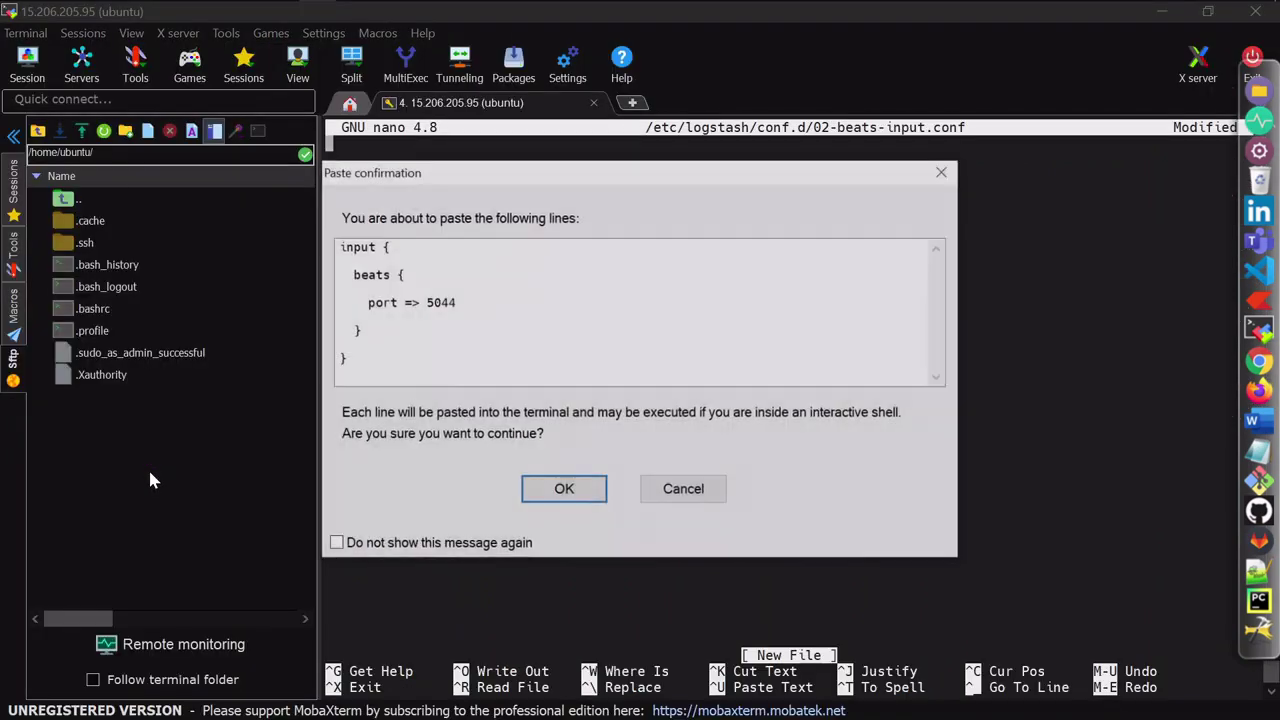
{"action": "left_click", "coordinate": [584, 492]}
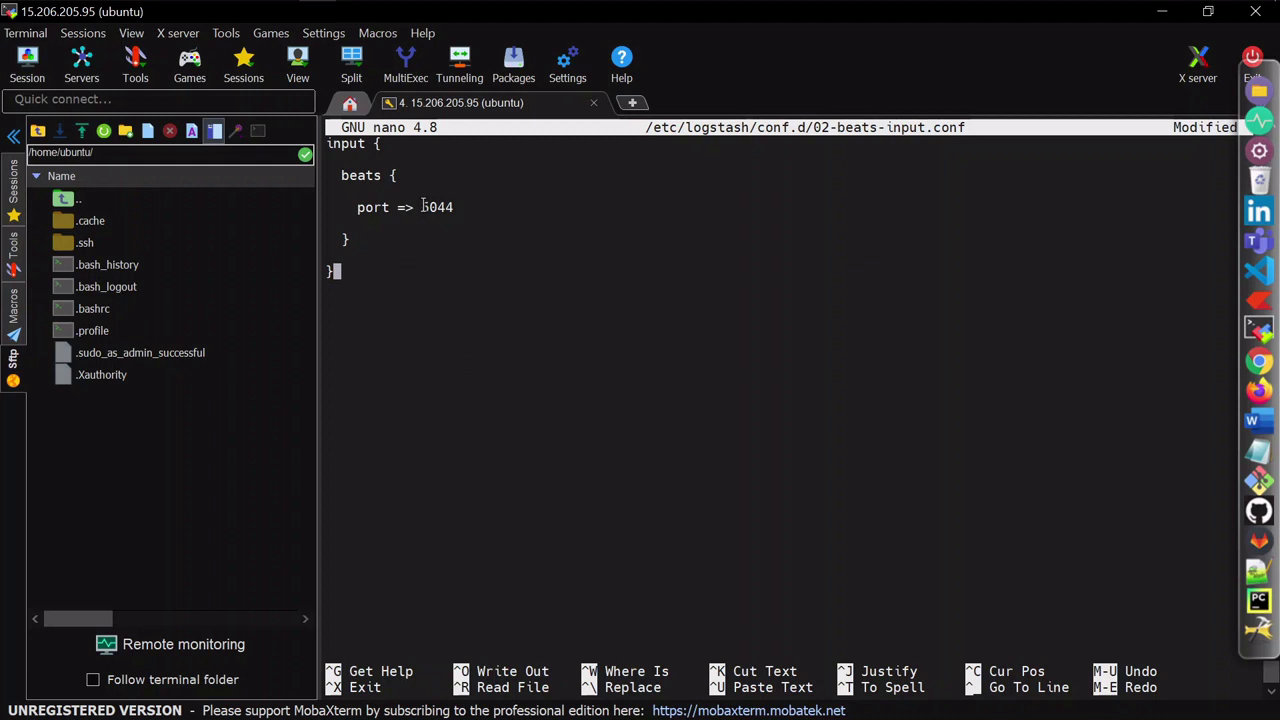
{"action": "left_click_drag", "start_coordinate": [421, 207], "coordinate": [454, 207]}
{"action": "left_click", "coordinate": [505, 420]}
Step: Save 02-beats-input.conf, reopen it to verify the contents, then exit nano
{"action": "key", "text": "ctrl+o"}
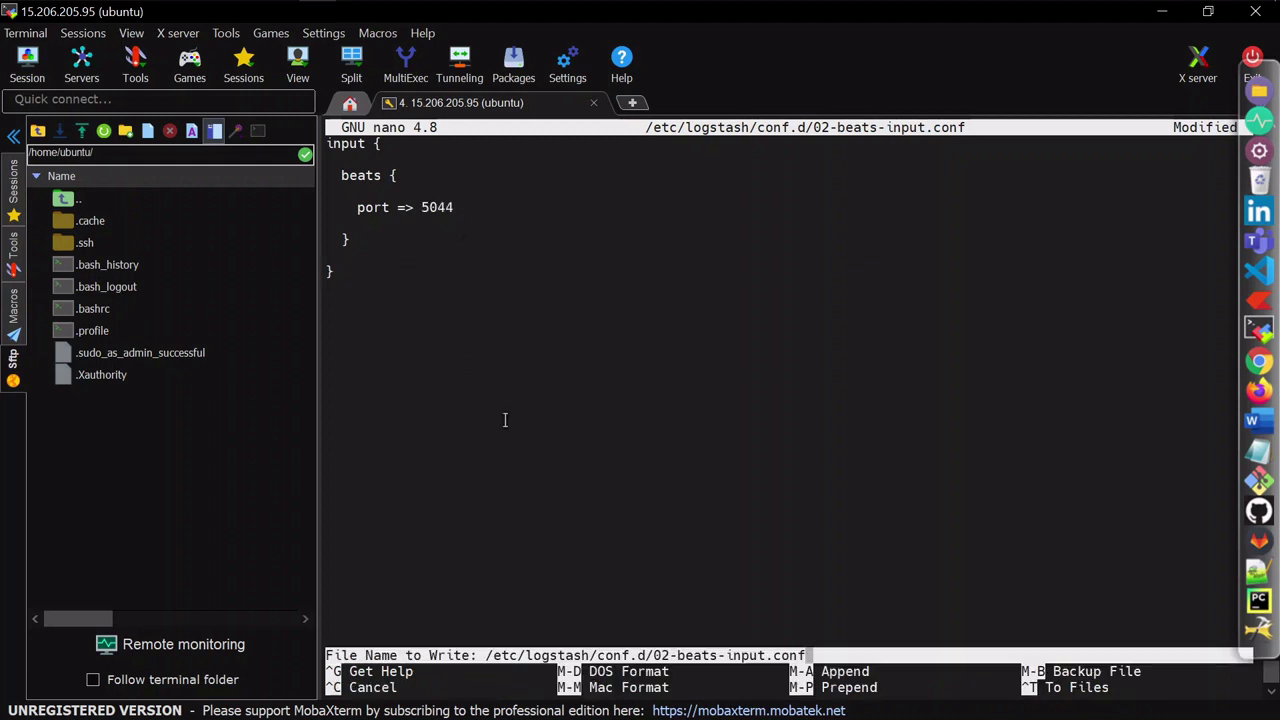
{"action": "key", "text": "Return"}
{"action": "key", "text": "ctrl+x"}
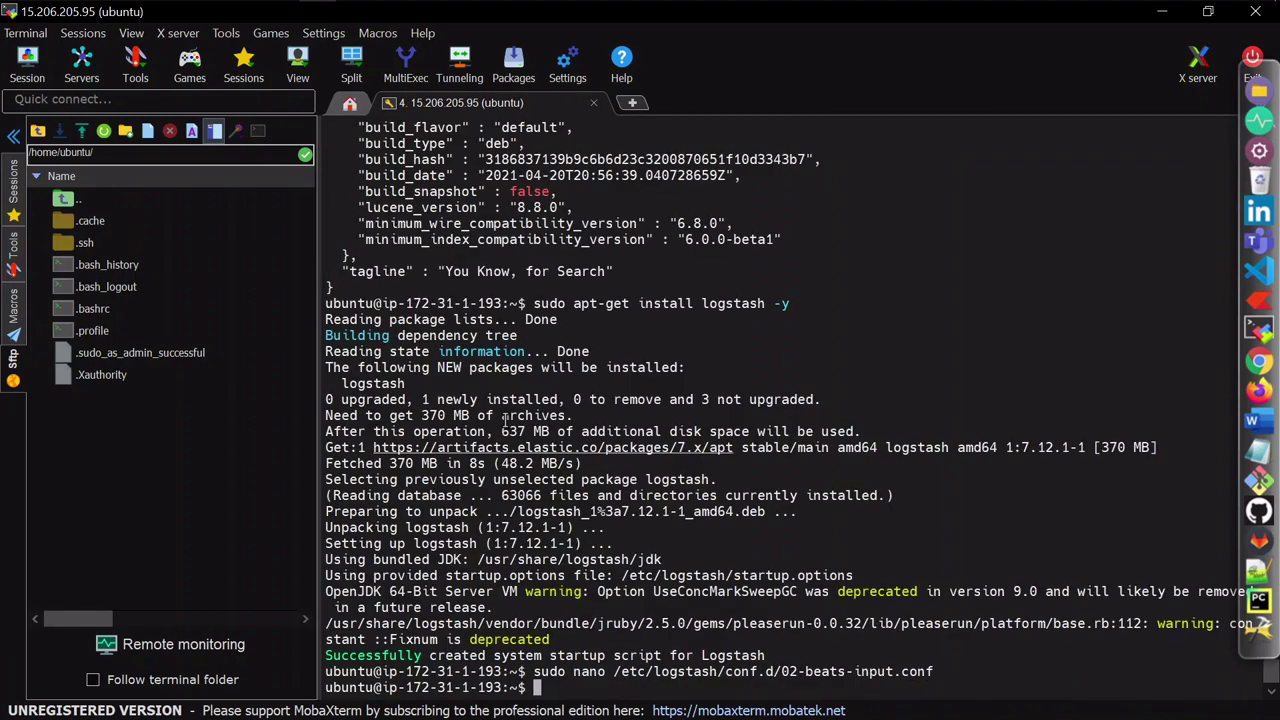
{"action": "key", "text": "Up"}
{"action": "key", "text": "Return"}
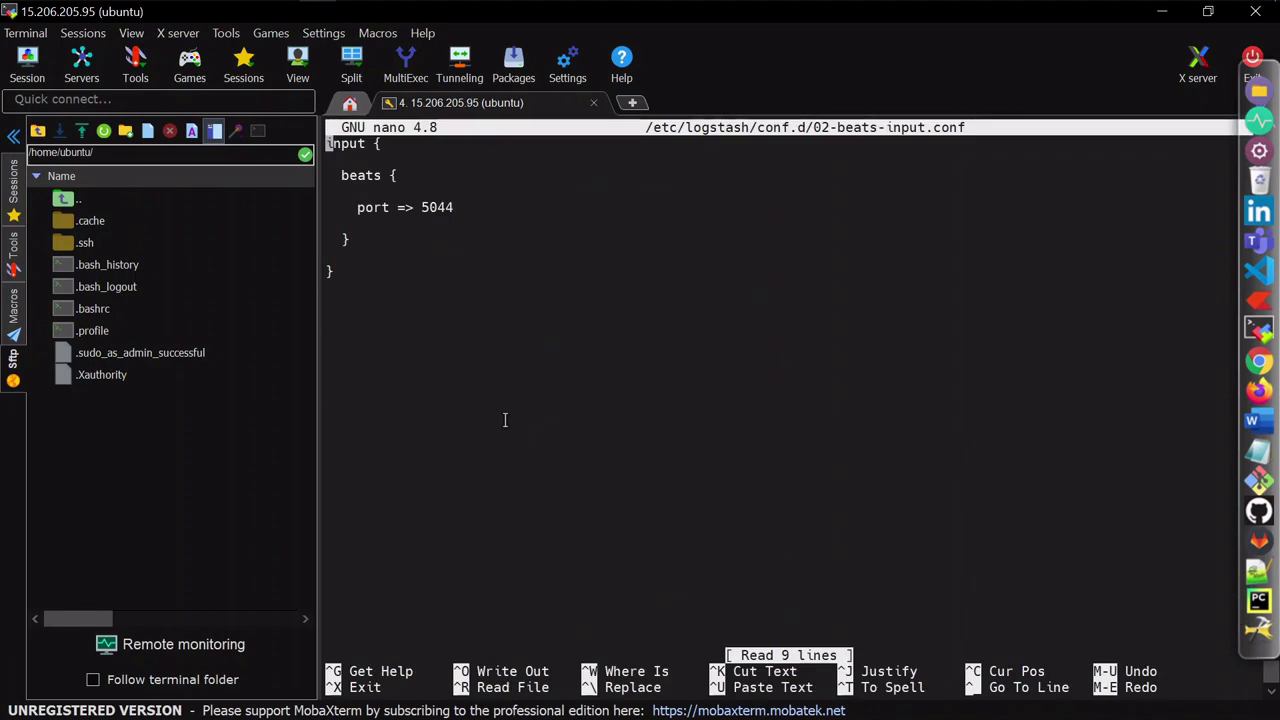
{"action": "key", "text": "ctrl+x"}
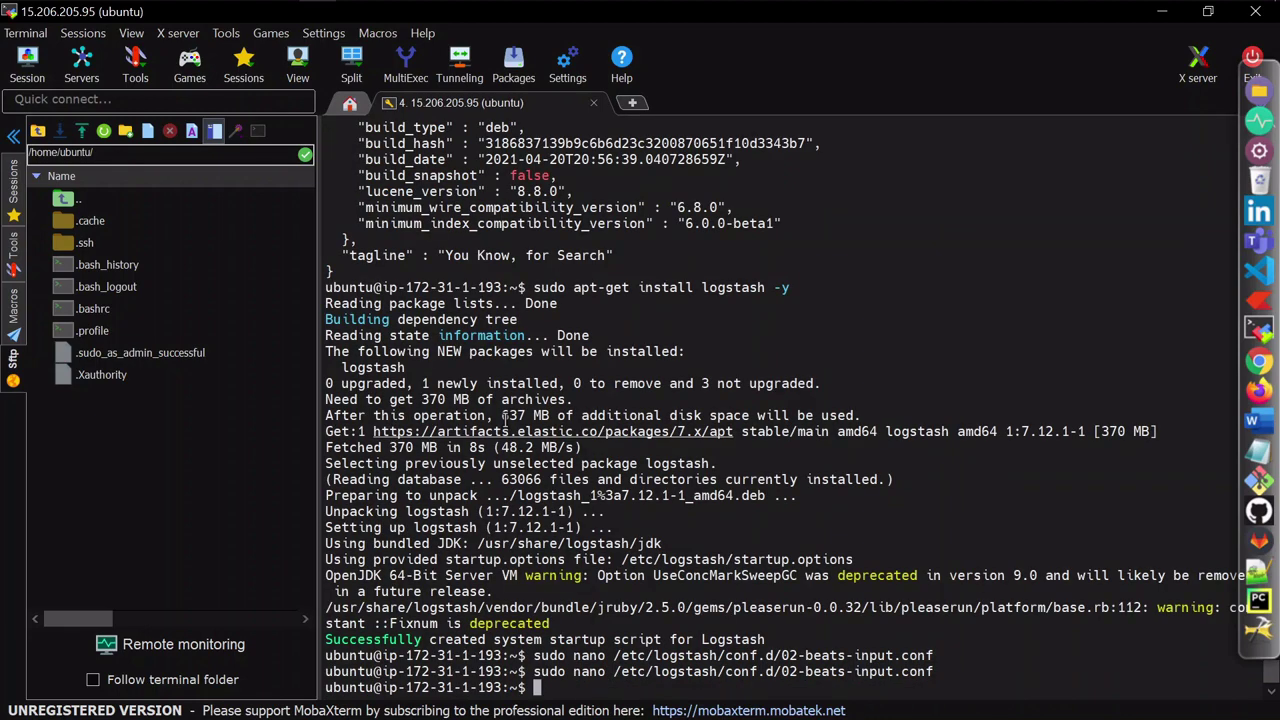
{"action": "key", "text": "alt+Tab"}
{"action": "scroll", "coordinate": [620, 390], "scroll_direction": "down", "scroll_amount": 3}
Step: Copy the 30-elasticsearch-output.conf line, then 'sudo systemctl start logstash', from the notes
{"action": "scroll", "coordinate": [620, 390], "scroll_direction": "down", "scroll_amount": 1}
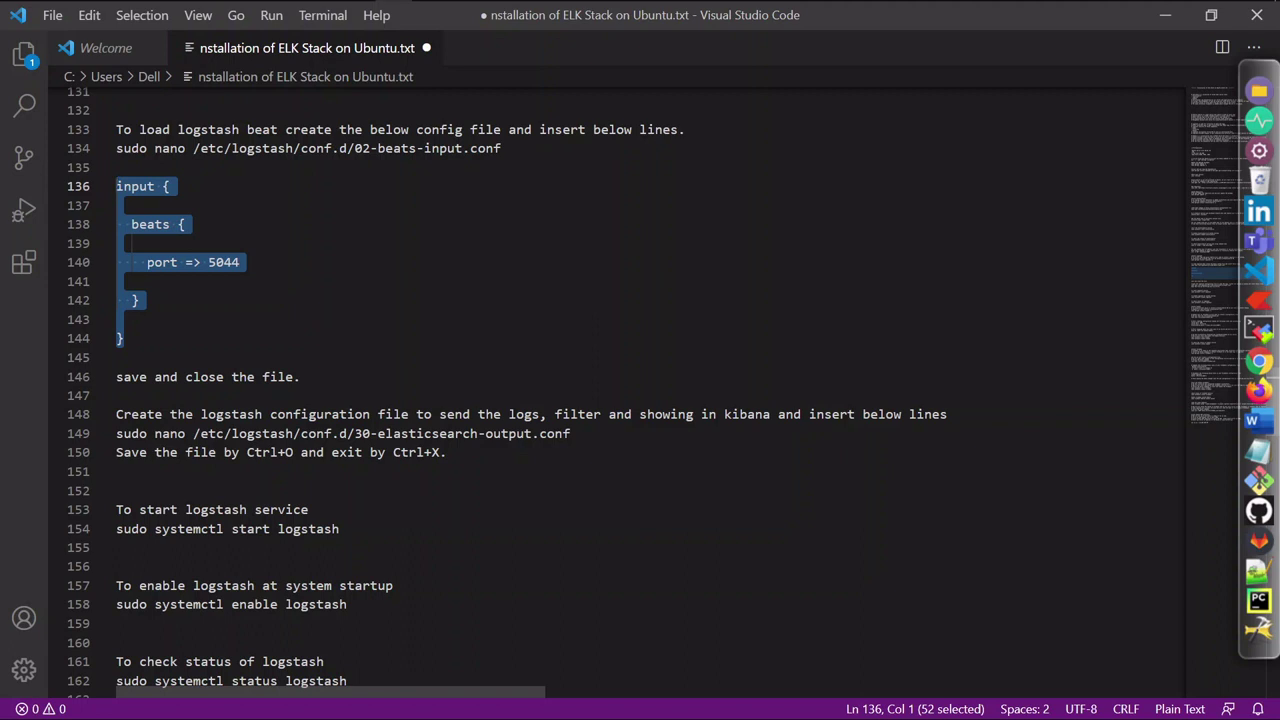
{"action": "scroll", "coordinate": [620, 390], "scroll_direction": "down", "scroll_amount": 1}
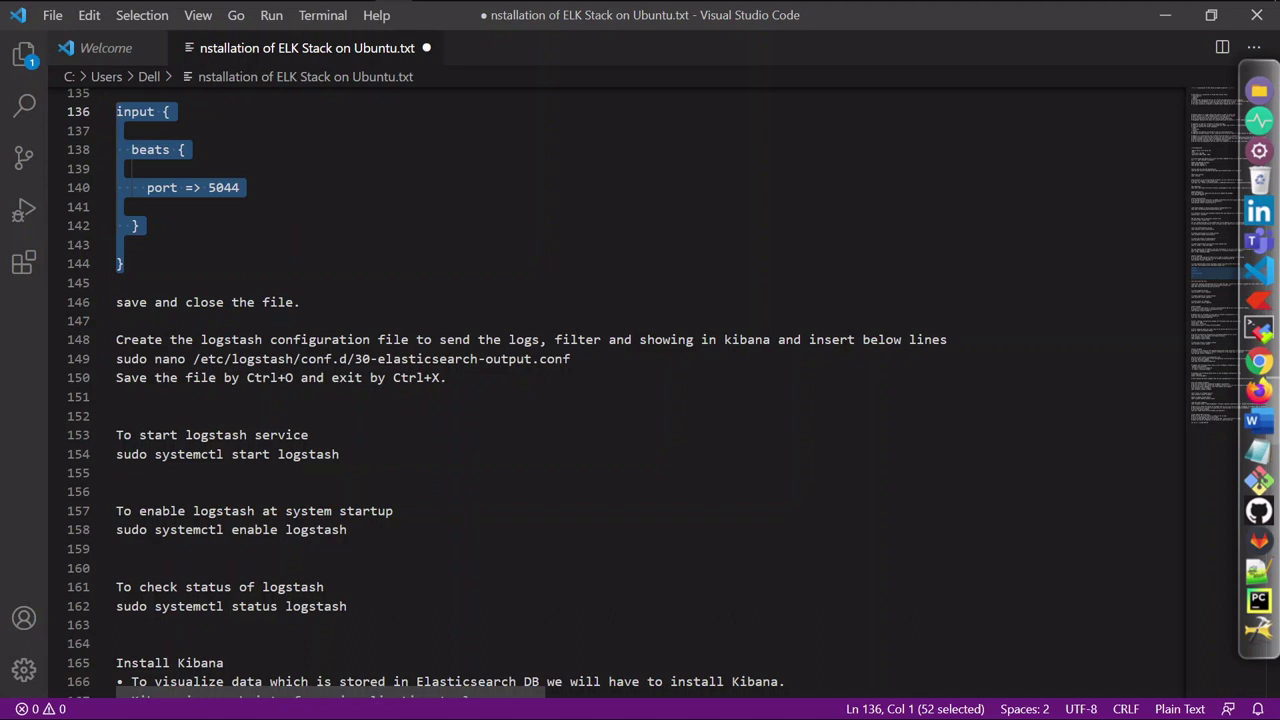
{"action": "triple_click", "coordinate": [250, 358]}
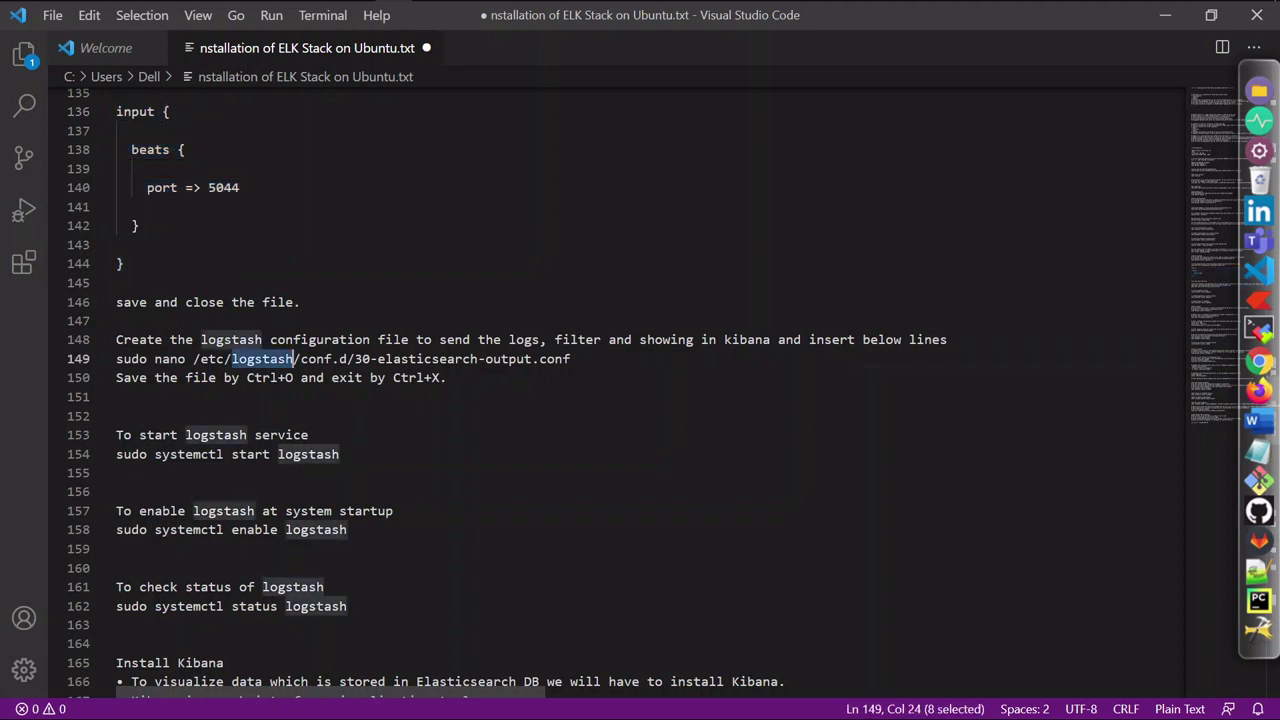
{"action": "right_click", "coordinate": [250, 360]}
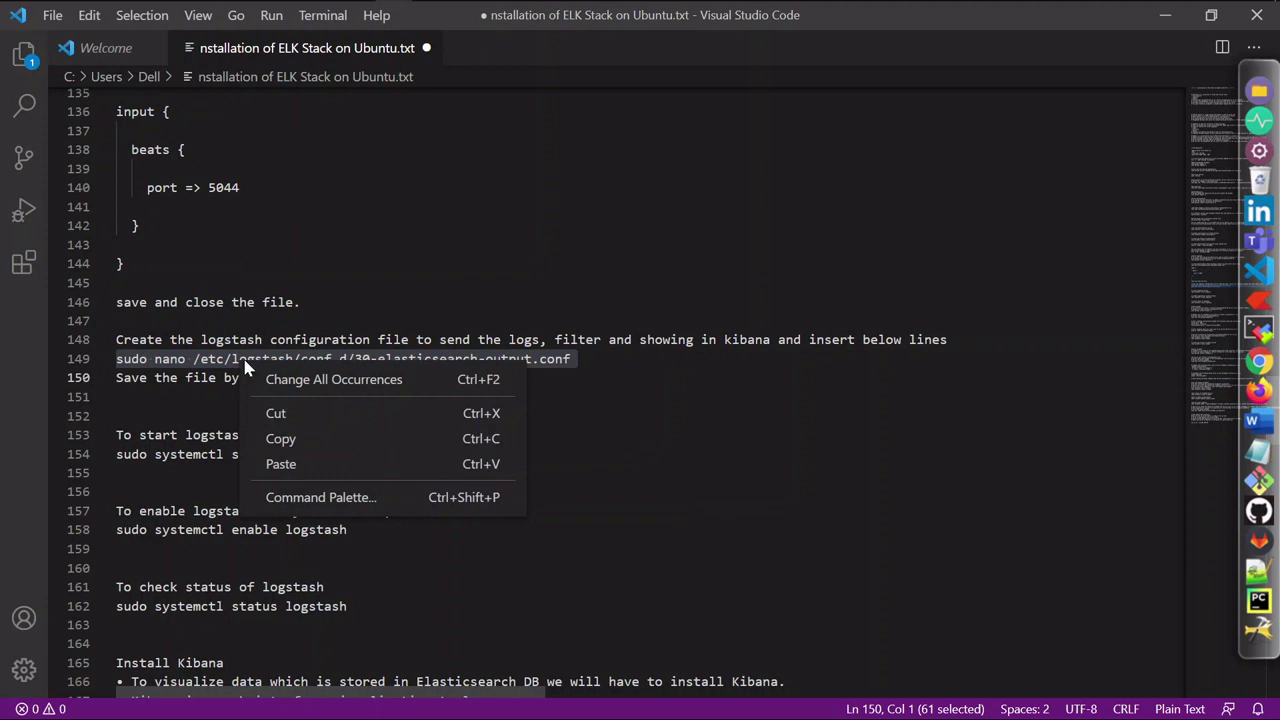
{"action": "left_click", "coordinate": [286, 437]}
{"action": "triple_click", "coordinate": [171, 454]}
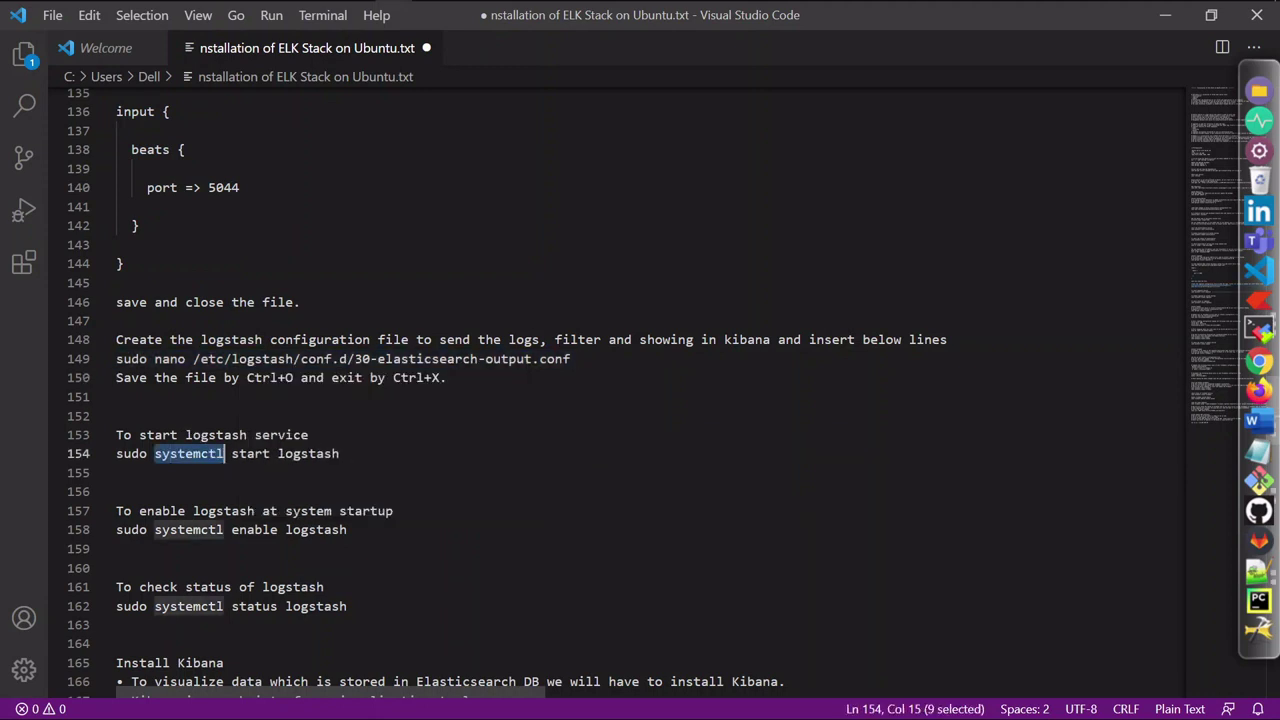
{"action": "right_click", "coordinate": [171, 456]}
{"action": "left_click", "coordinate": [190, 540]}
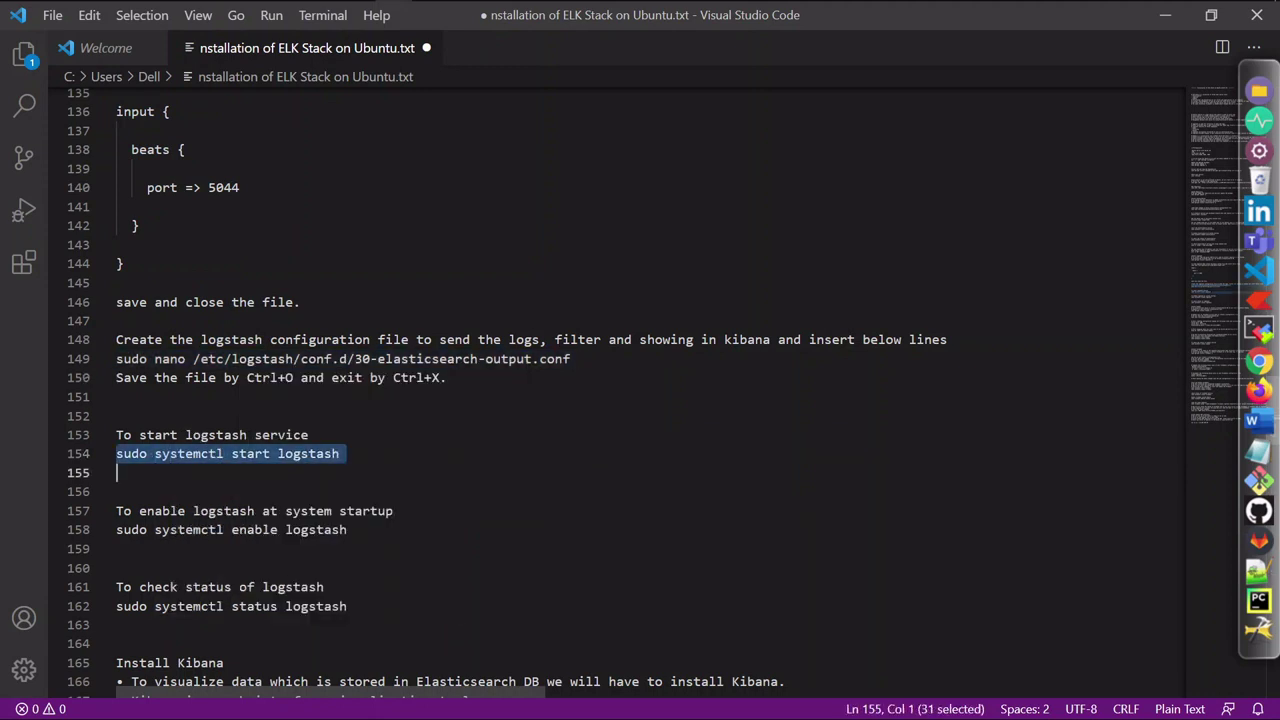
Step: Start the logstash service and enable it at system startup
{"action": "key", "text": "alt+Tab"}
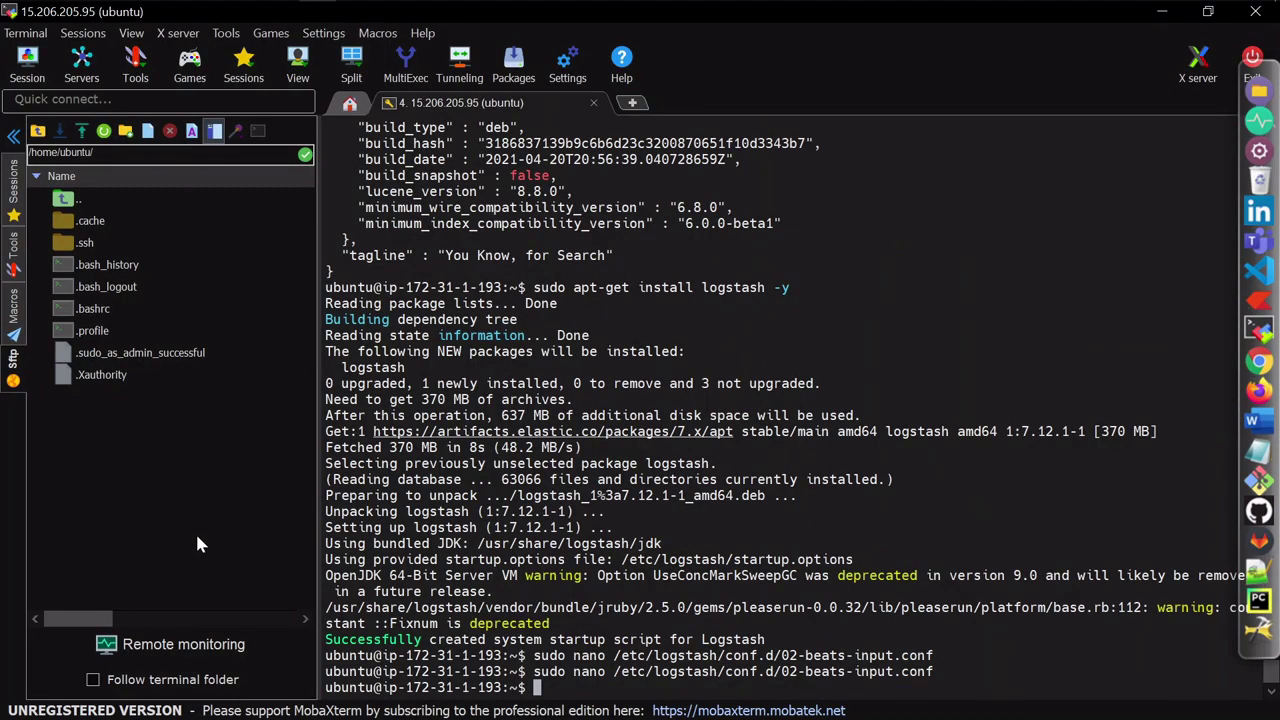
{"action": "key", "text": "shift+Insert"}
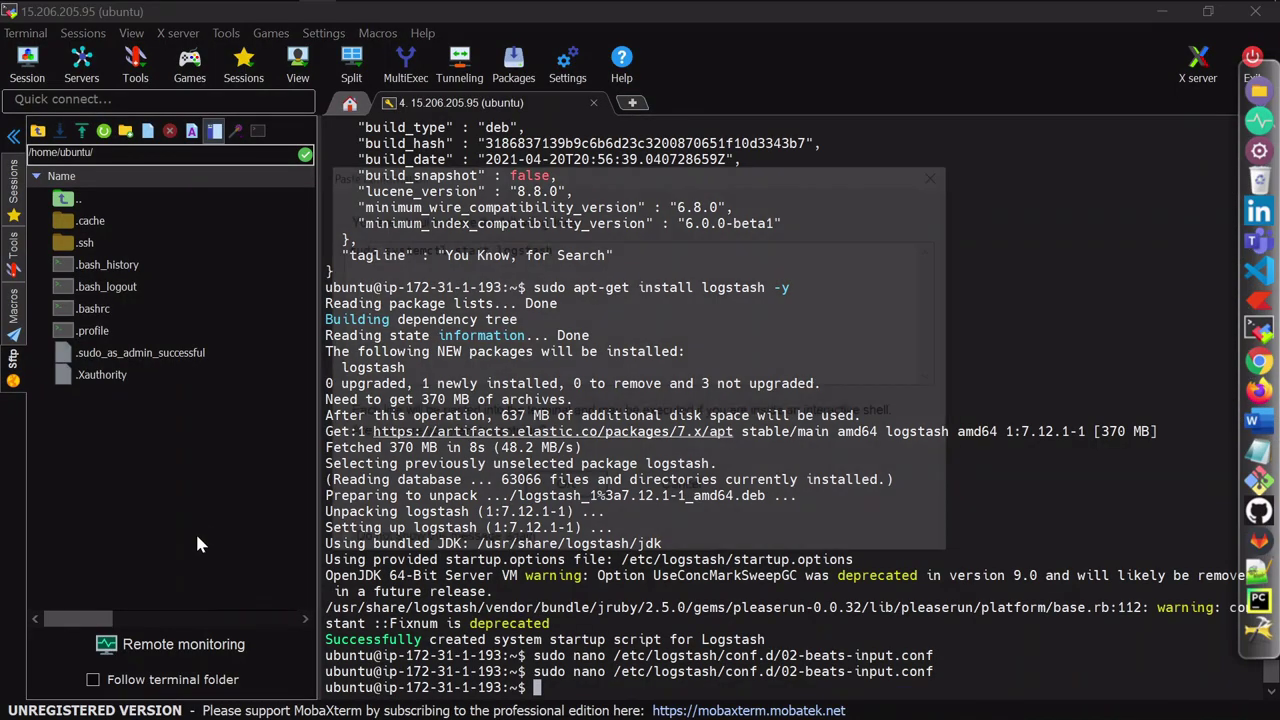
{"action": "key", "text": "Return"}
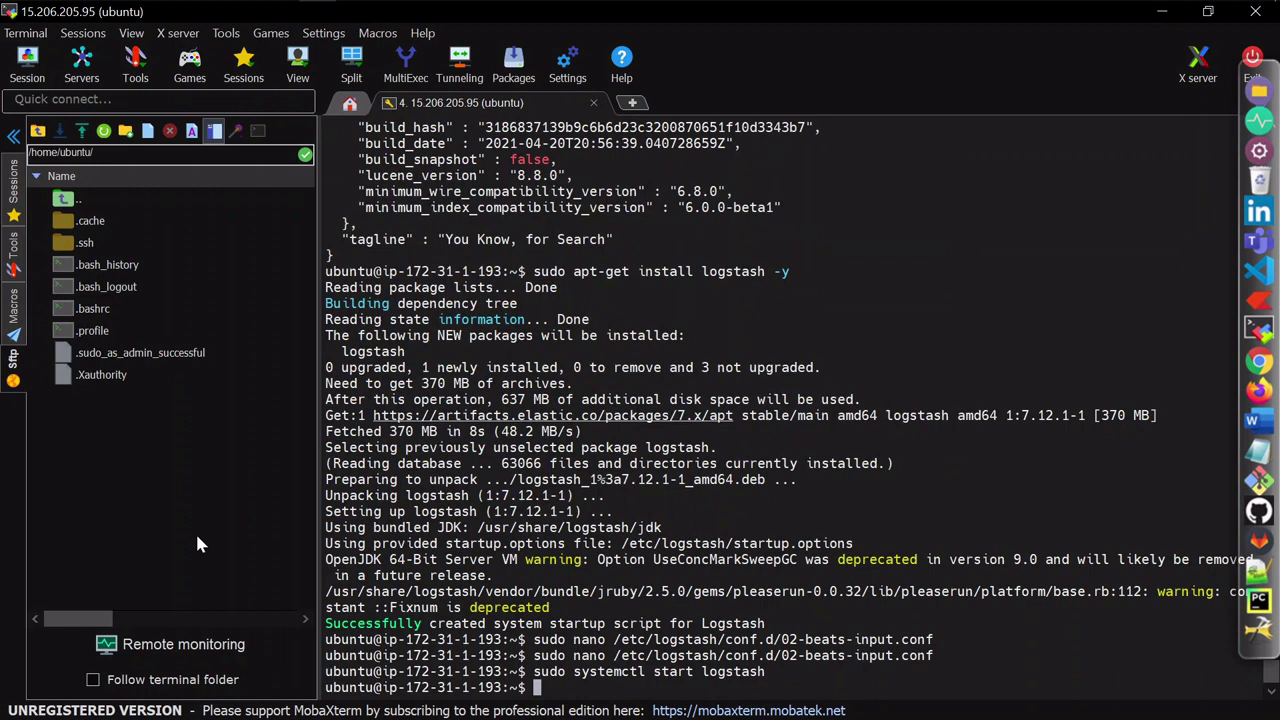
{"action": "key", "text": "Up"}
{"action": "key", "text": "Left"}
{"action": "key", "text": "Left"}
{"action": "key", "text": "Left"}
{"action": "key", "text": "Left"}
{"action": "key", "text": "Left"}
{"action": "key", "text": "Left"}
{"action": "key", "text": "Left"}
{"action": "key", "text": "Left"}
{"action": "key", "text": "Left"}
{"action": "key", "text": "BackSpace"}
{"action": "key", "text": "BackSpace"}
{"action": "key", "text": "BackSpace"}
{"action": "key", "text": "BackSpace"}
{"action": "key", "text": "BackSpace"}
{"action": "type", "text": "enable"}
{"action": "key", "text": "Return"}
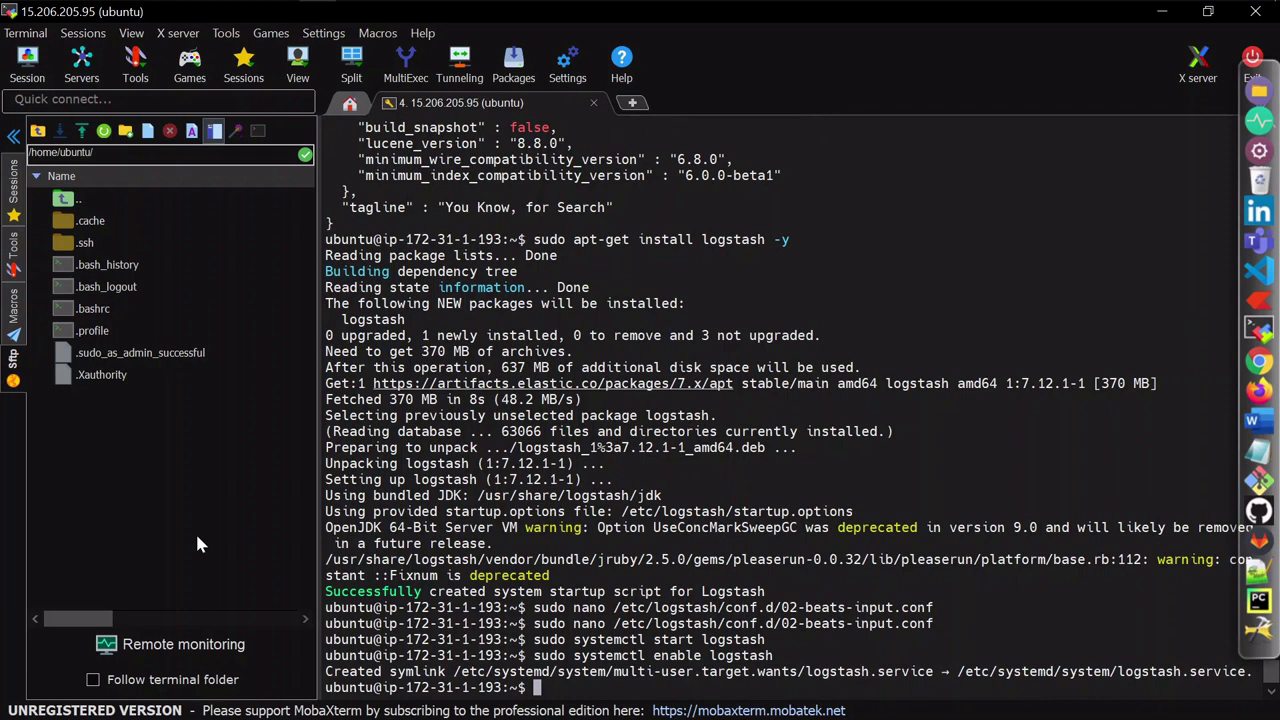
Step: Run 'sudo systemctl status logstash', confirm active (running), and leave the pager
{"action": "key", "text": "Up"}
{"action": "key", "text": "Left"}
{"action": "key", "text": "Left"}
{"action": "key", "text": "Left"}
{"action": "key", "text": "Left"}
{"action": "key", "text": "Left"}
{"action": "key", "text": "BackSpace"}
{"action": "key", "text": "BackSpace"}
{"action": "key", "text": "BackSpace"}
{"action": "key", "text": "BackSpace"}
{"action": "key", "text": "BackSpace"}
{"action": "key", "text": "BackSpace"}
{"action": "type", "text": "status"}
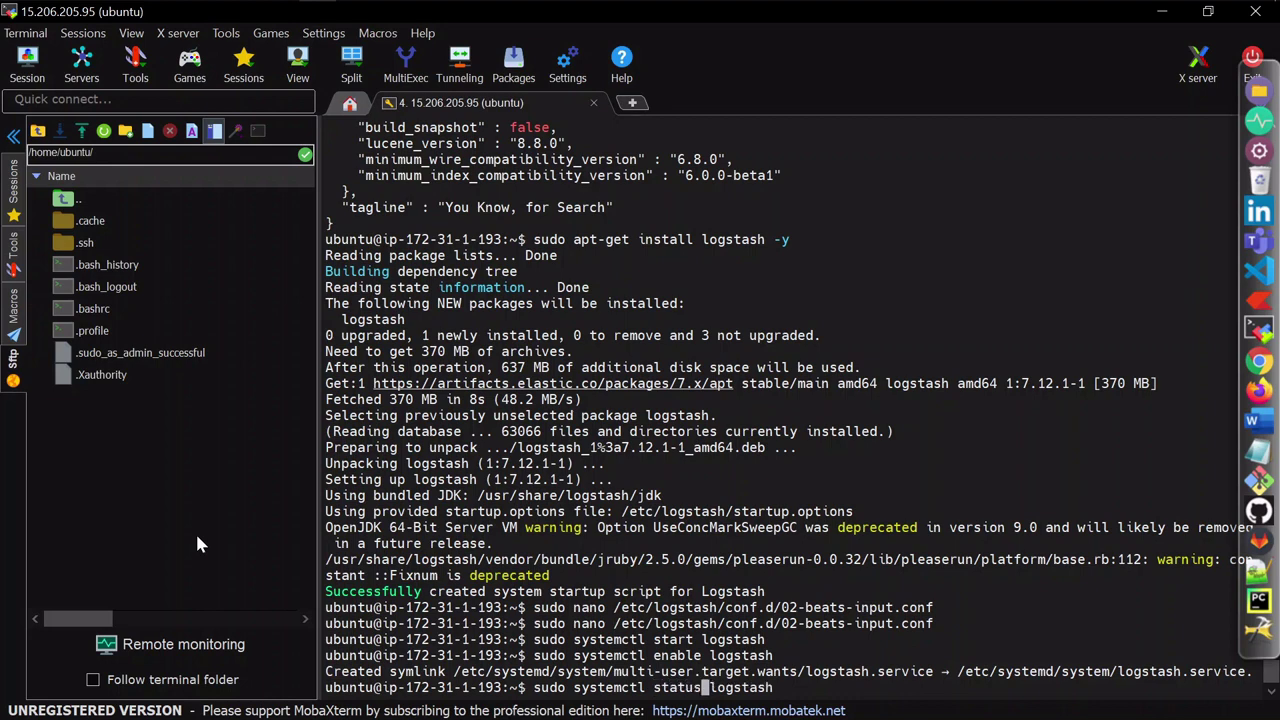
{"action": "key", "text": "Return"}
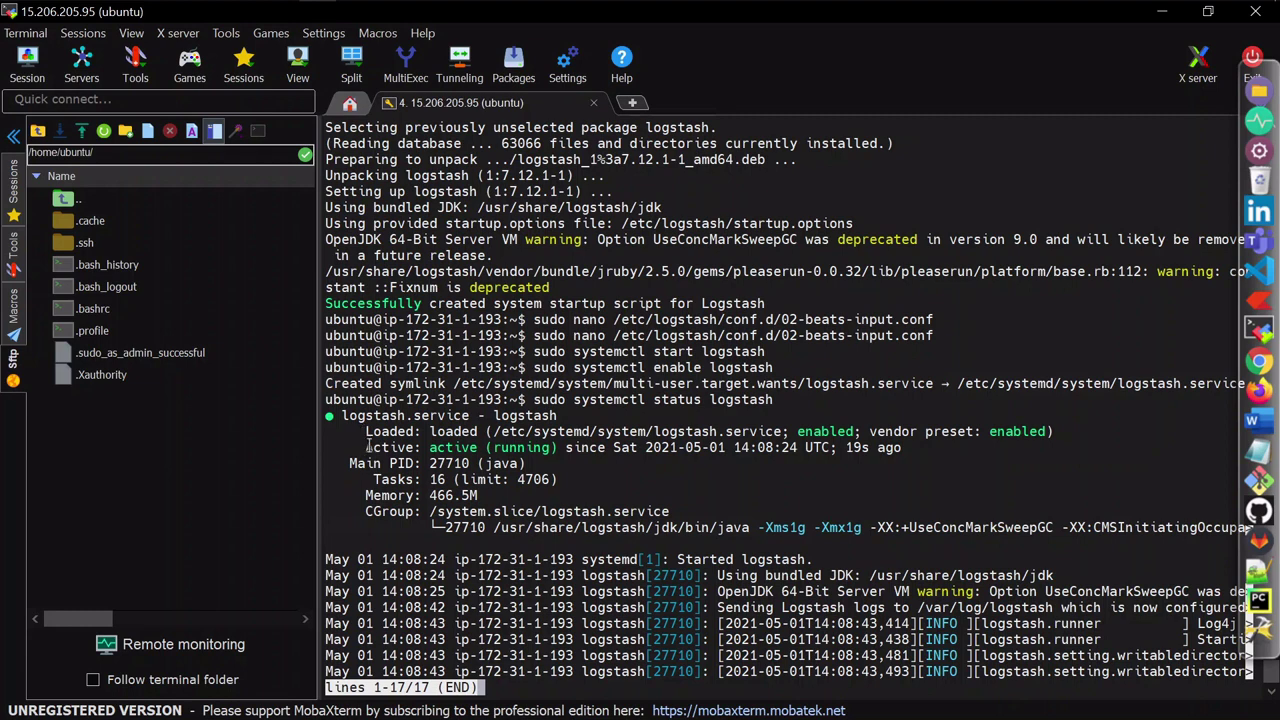
{"action": "left_click_drag", "start_coordinate": [366, 447], "coordinate": [553, 448]}
{"action": "key", "text": "ctrl+z"}
Step: Run 'sudo systemctl restart logstash'
{"action": "key", "text": "Up"}
{"action": "key", "text": "Up"}
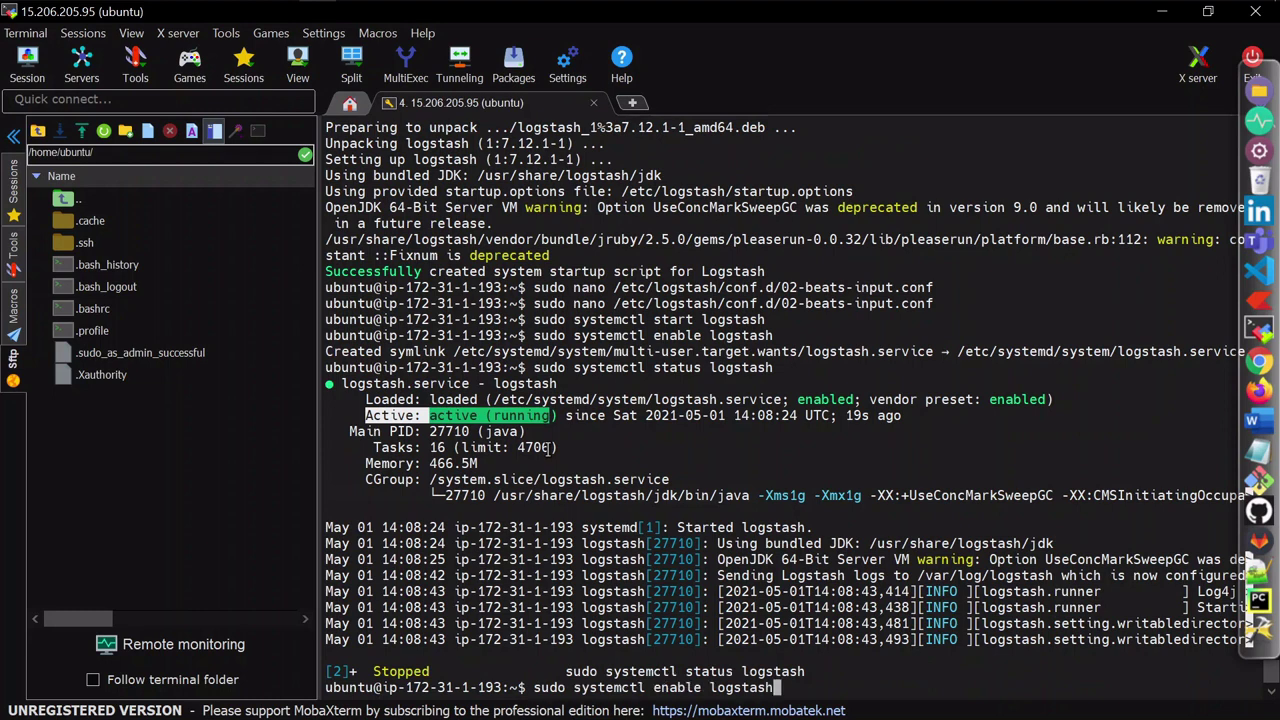
{"action": "key", "text": "Up"}
{"action": "key", "text": "Left"}
{"action": "key", "text": "Left"}
{"action": "key", "text": "Left"}
{"action": "key", "text": "Left"}
{"action": "key", "text": "Left"}
{"action": "key", "text": "Left"}
{"action": "type", "text": "restart"}
{"action": "key", "text": "BackSpace"}
{"action": "key", "text": "BackSpace"}
{"action": "key", "text": "BackSpace"}
{"action": "key", "text": "BackSpace"}
{"action": "key", "text": "Return"}
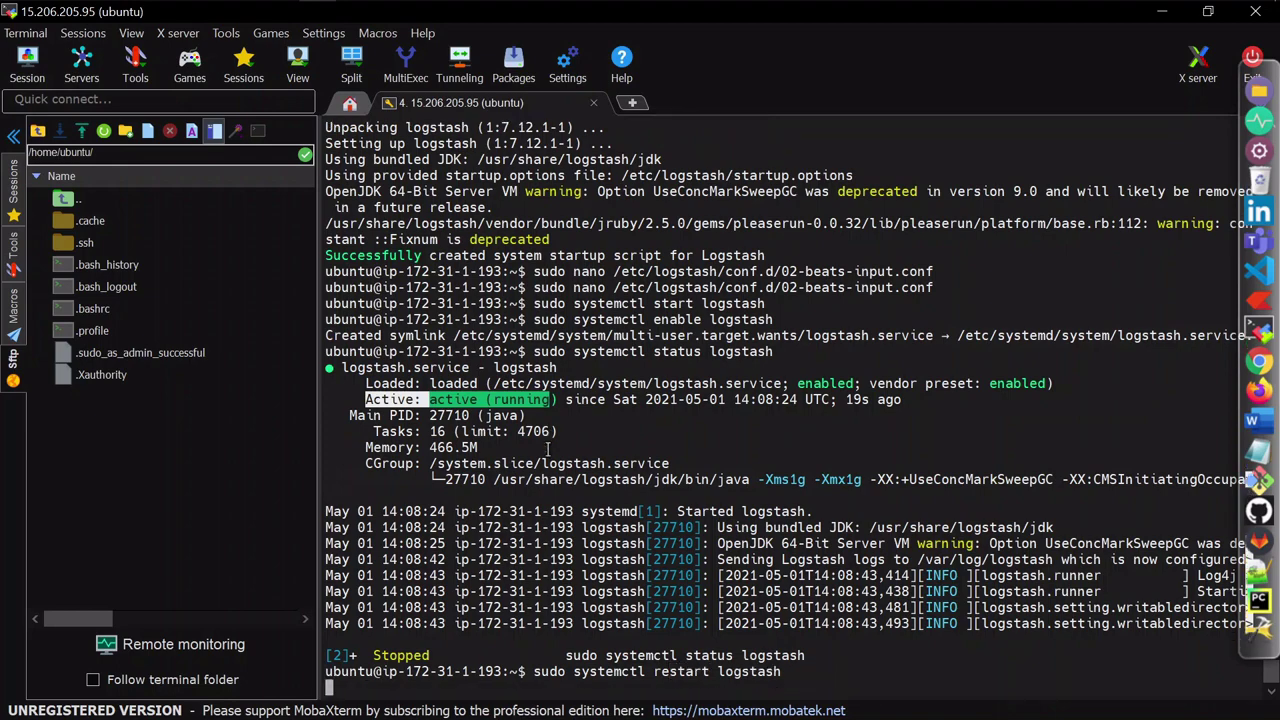
{"action": "key", "text": "alt+Tab"}
Step: Copy 'sudo apt-get install kibana -y' from line 168 of the ELK notes
{"action": "scroll", "coordinate": [640, 380], "scroll_direction": "down", "scroll_amount": 2}
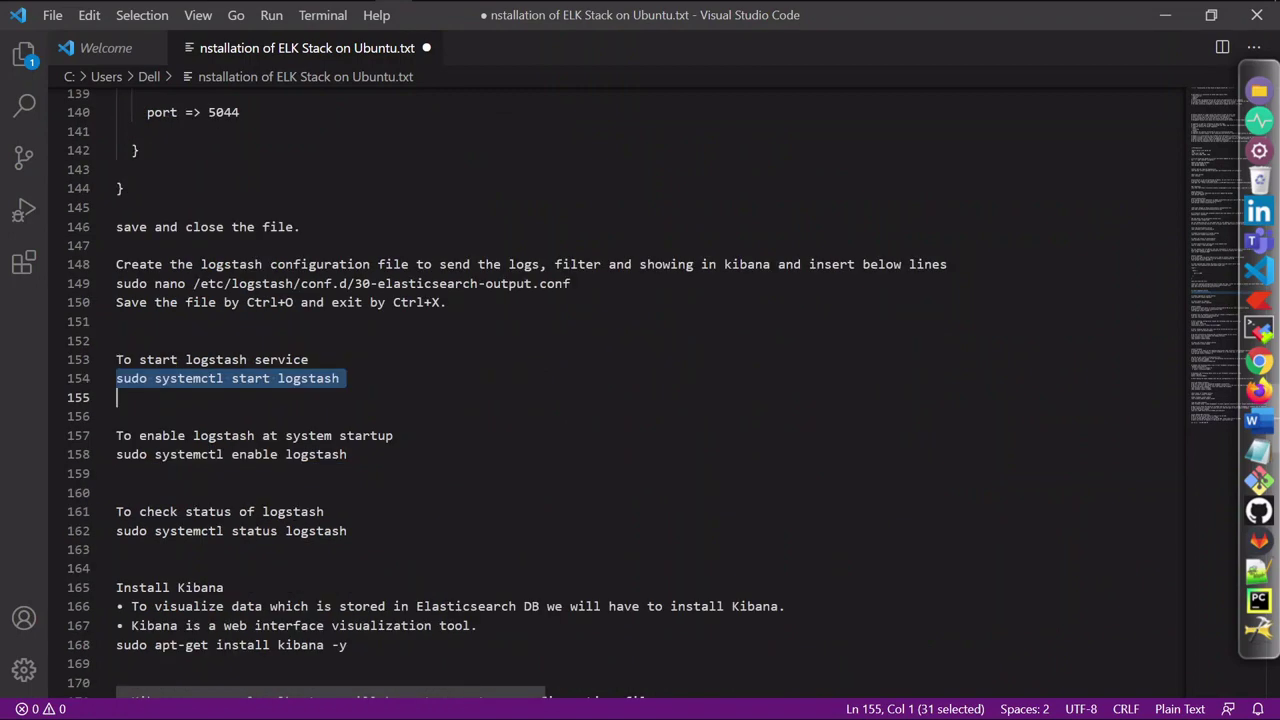
{"action": "scroll", "coordinate": [640, 380], "scroll_direction": "down", "scroll_amount": 2}
{"action": "scroll", "coordinate": [640, 380], "scroll_direction": "down", "scroll_amount": 2}
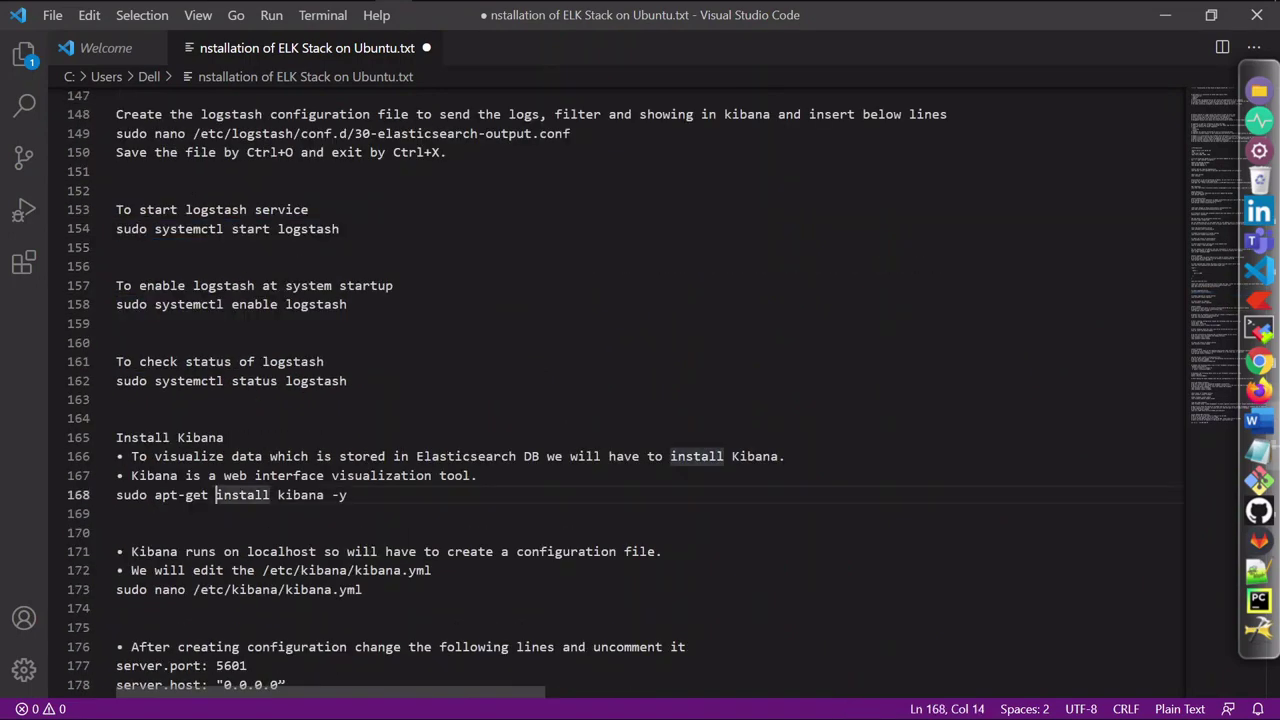
{"action": "triple_click", "coordinate": [240, 495]}
{"action": "right_click", "coordinate": [218, 498]}
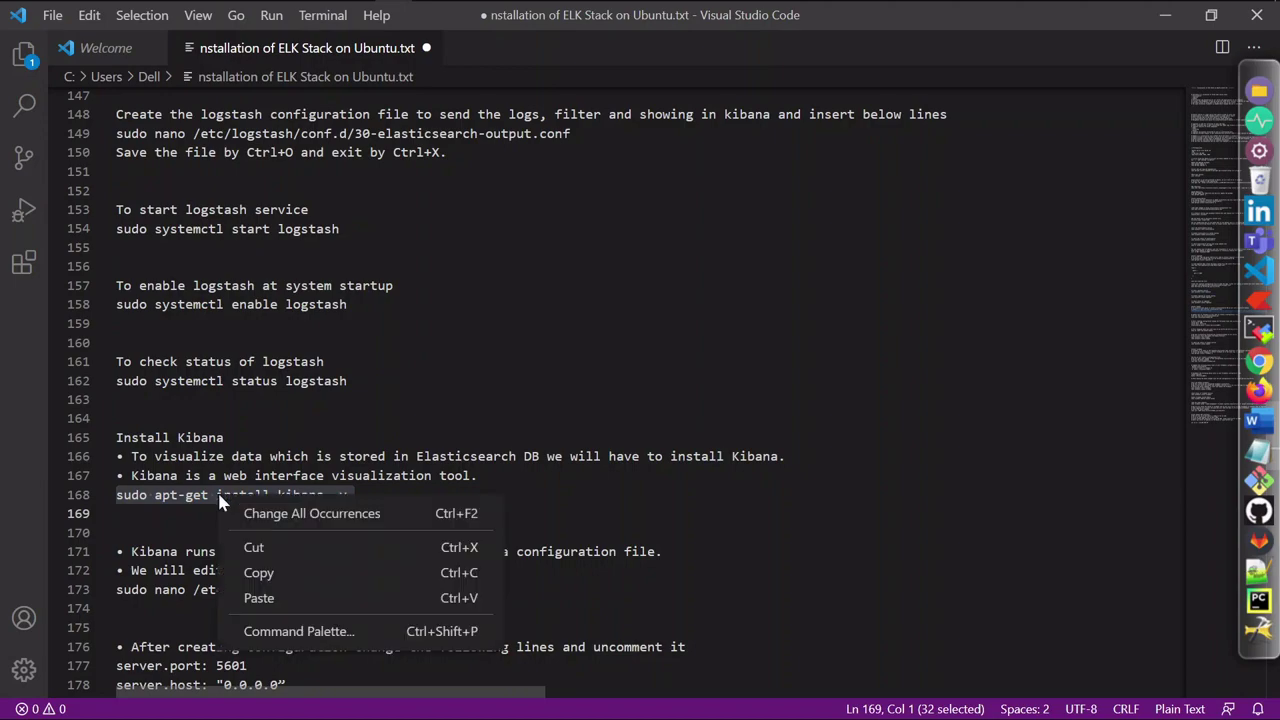
{"action": "left_click", "coordinate": [260, 573]}
Step: Run 'sudo apt-get install kibana -y' on the server to install Kibana 7.12.1
{"action": "key", "text": "alt+Tab"}
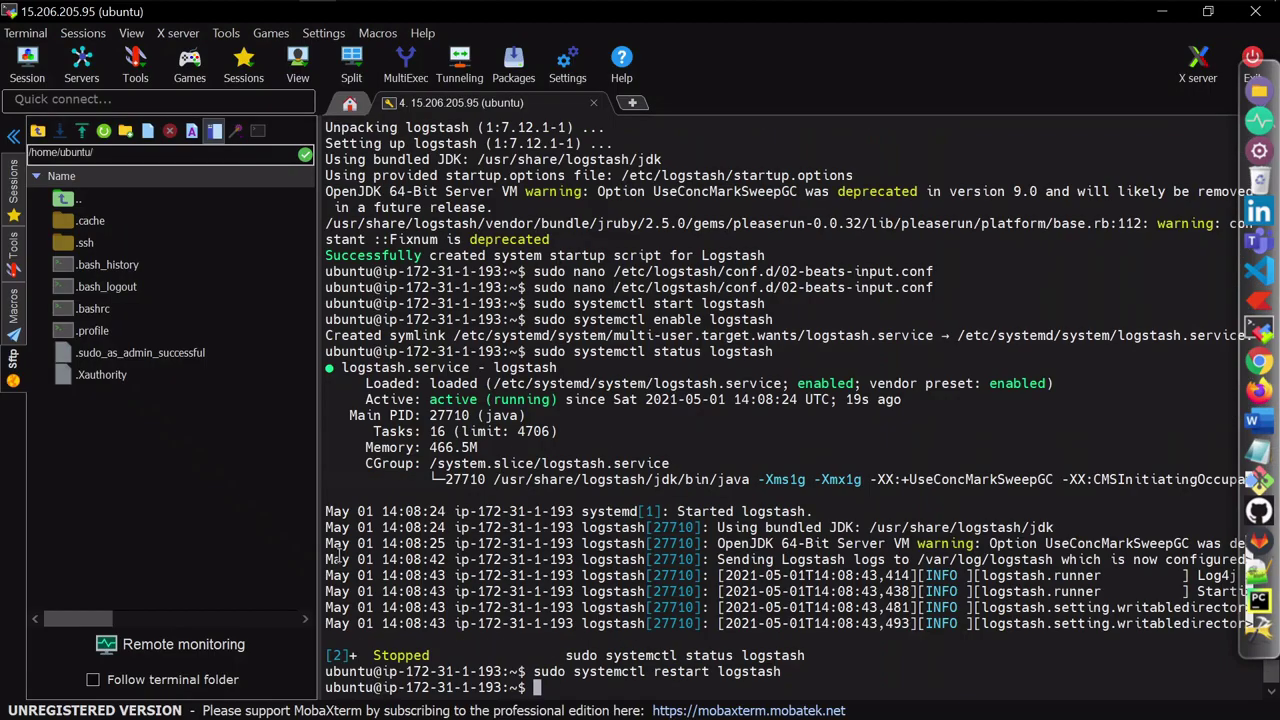
{"action": "right_click", "coordinate": [339, 552]}
{"action": "key", "text": "Return"}
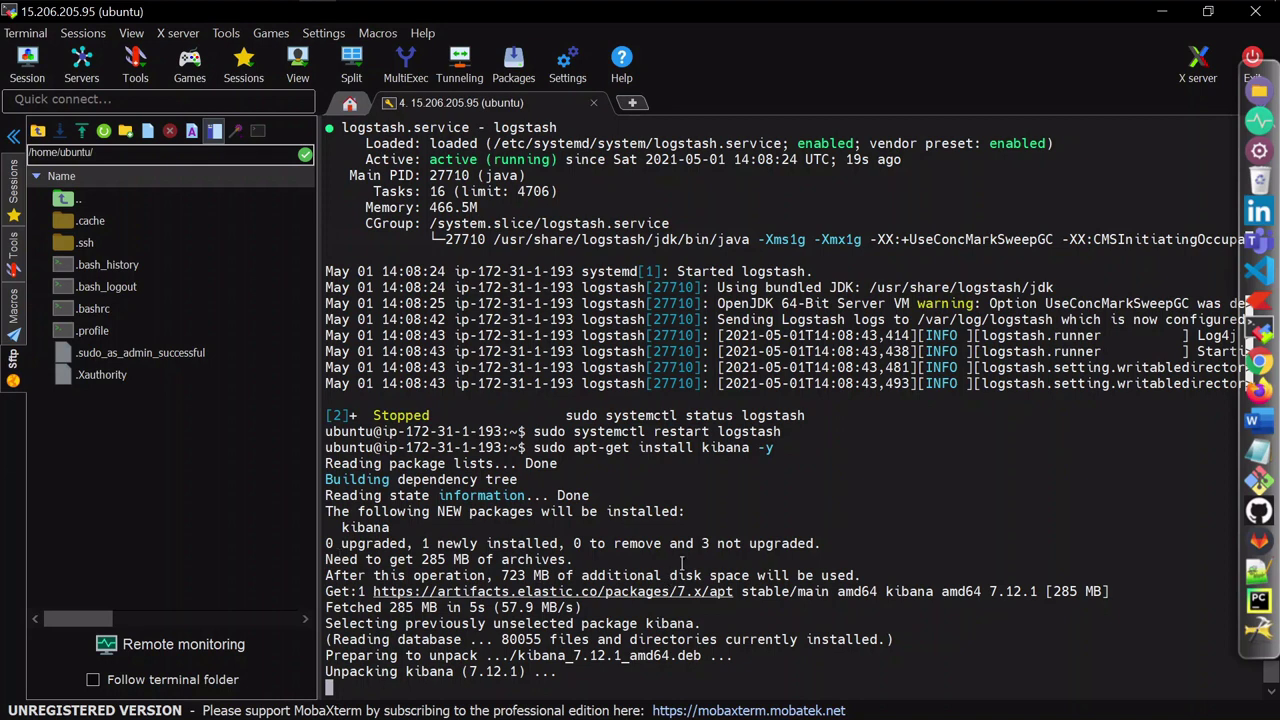
{"action": "scroll", "coordinate": [681, 566], "scroll_direction": "up", "scroll_amount": 1}
{"action": "scroll", "coordinate": [681, 566], "scroll_direction": "down", "scroll_amount": 1}
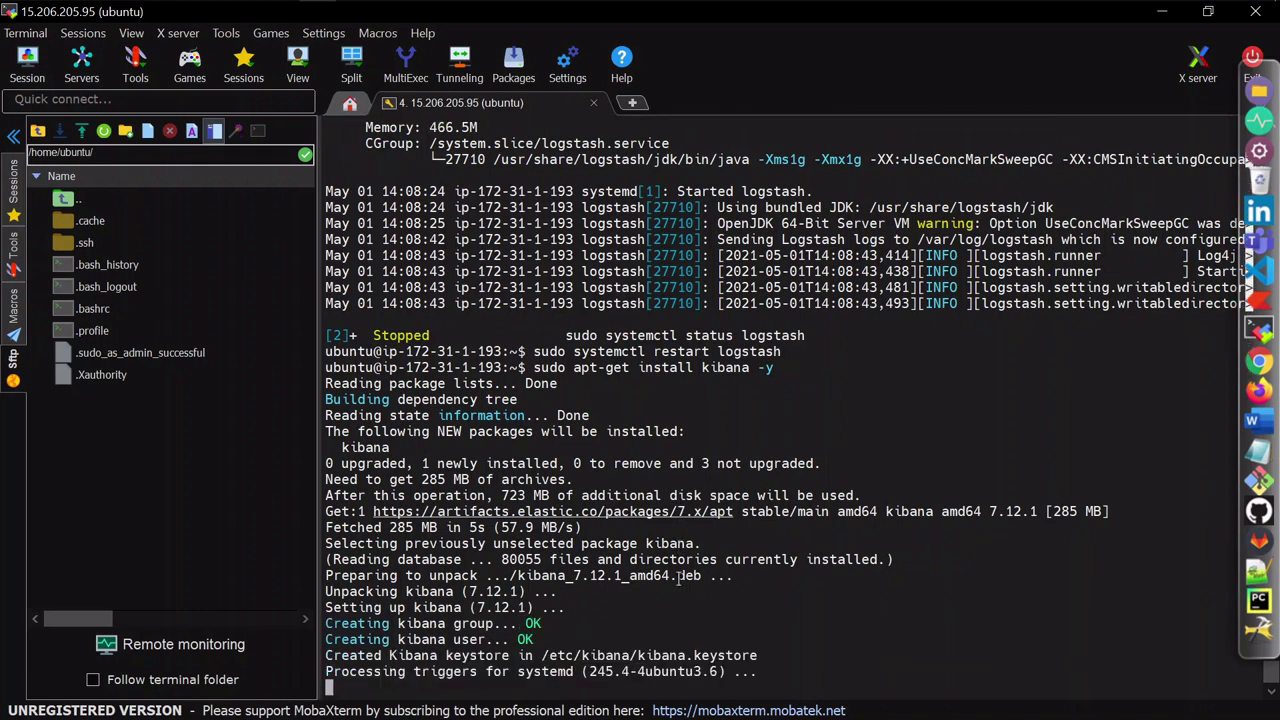
Step: Copy 'sudo nano /etc/kibana/kibana.yml' from line 173 of the notes
{"action": "key", "text": "alt+Tab"}
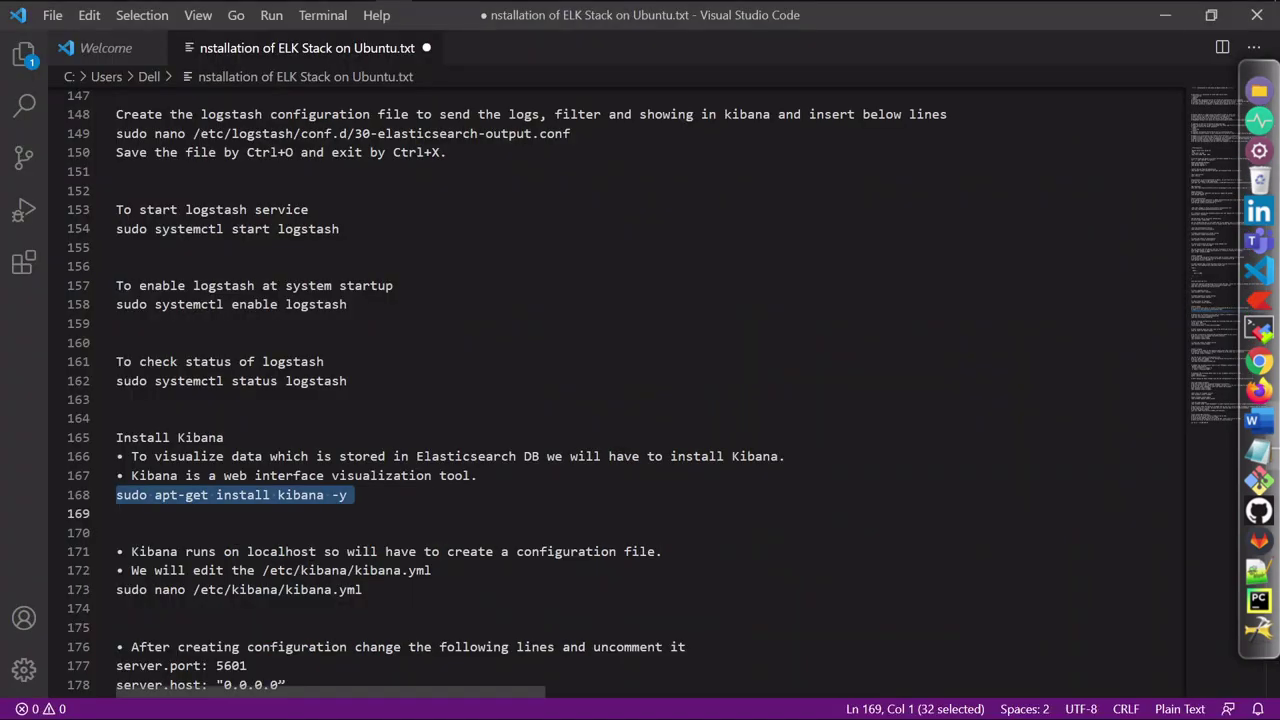
{"action": "scroll", "coordinate": [620, 390], "scroll_direction": "down", "scroll_amount": 3}
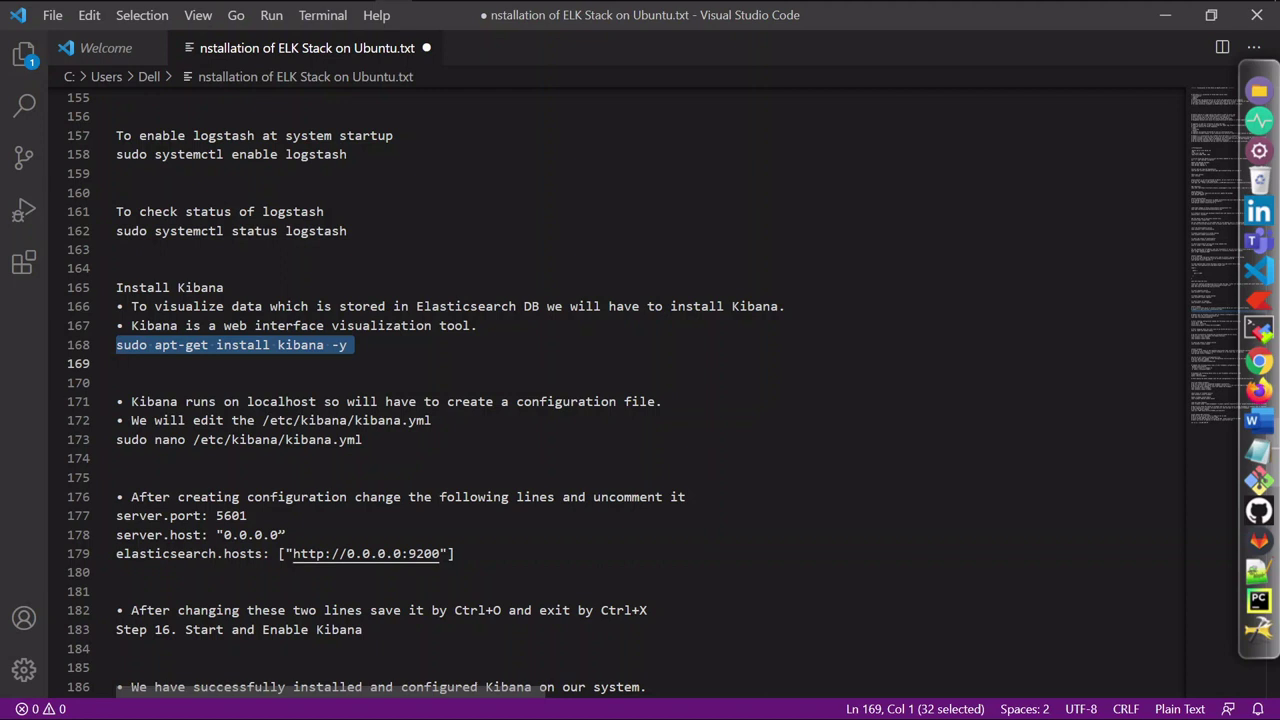
{"action": "triple_click", "coordinate": [240, 440]}
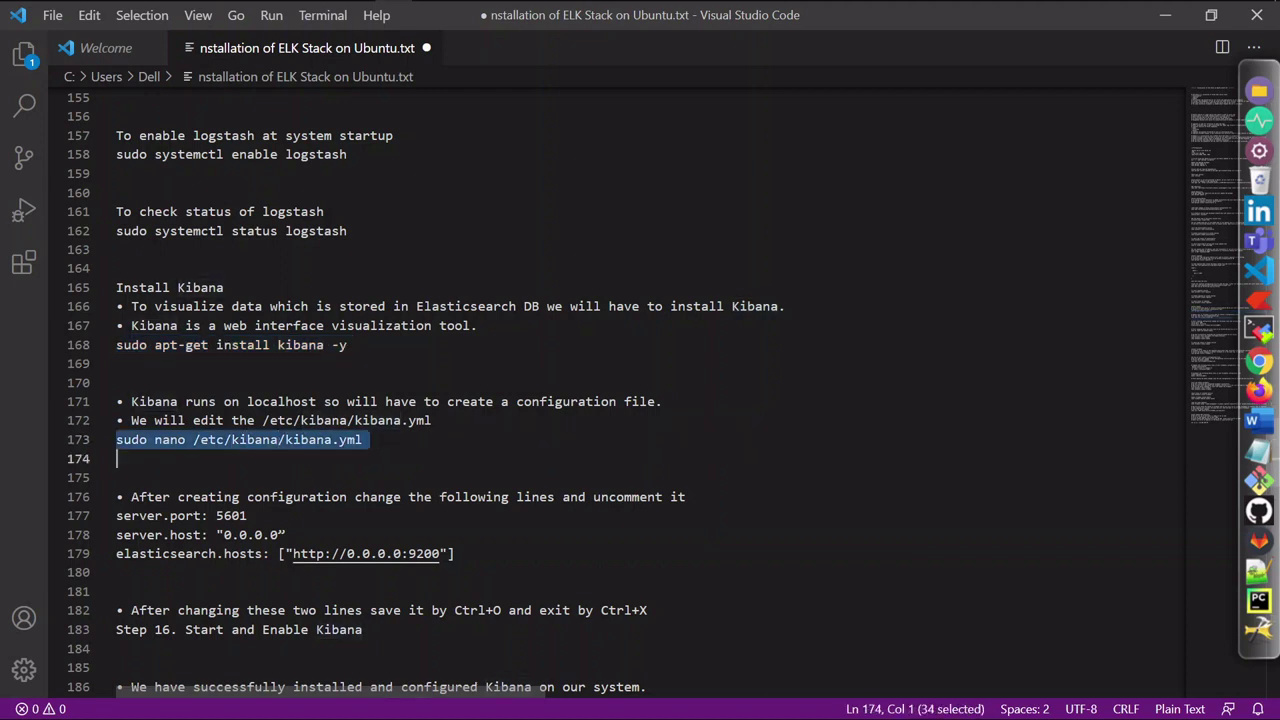
{"action": "right_click", "coordinate": [246, 444]}
{"action": "left_click", "coordinate": [286, 515]}
{"action": "key", "text": "alt+Tab"}
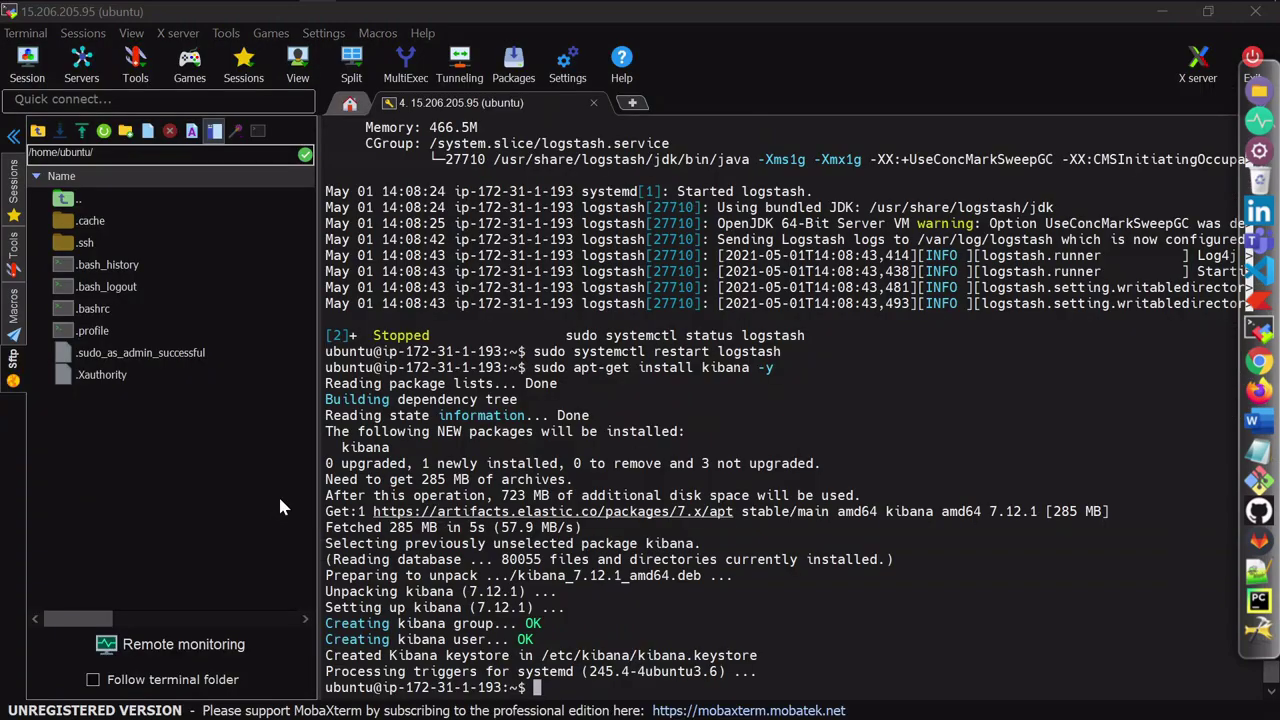
Step: Open kibana.yml in nano and look up the three settings on notes lines 177–179
{"action": "key", "text": "shift+Insert"}
{"action": "key", "text": "Return"}
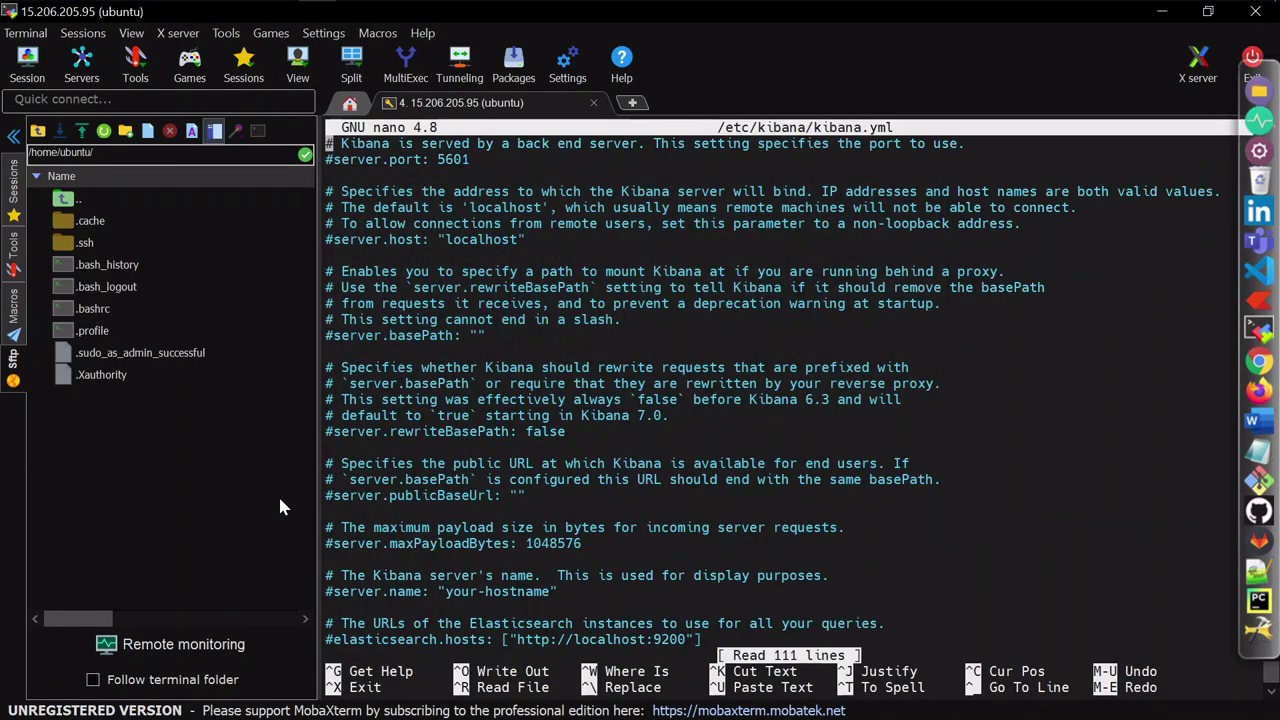
{"action": "key", "text": "alt+Tab"}
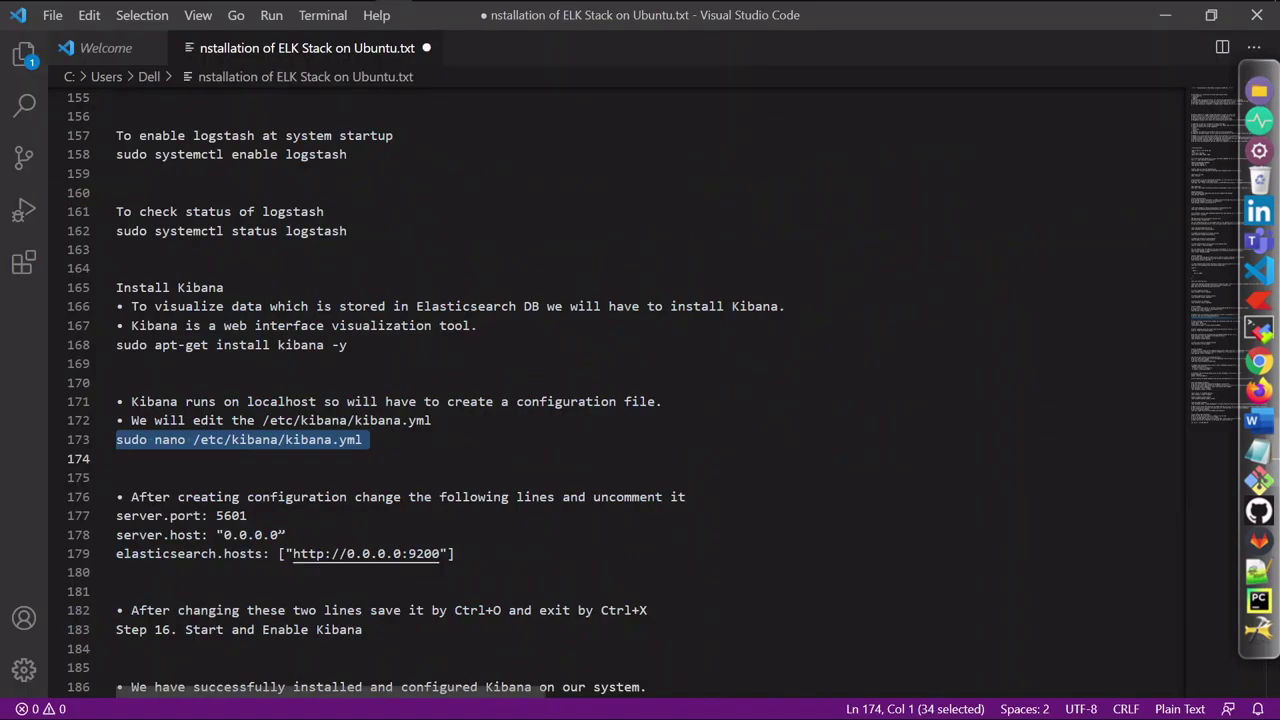
{"action": "scroll", "coordinate": [640, 390], "scroll_direction": "down", "scroll_amount": 2}
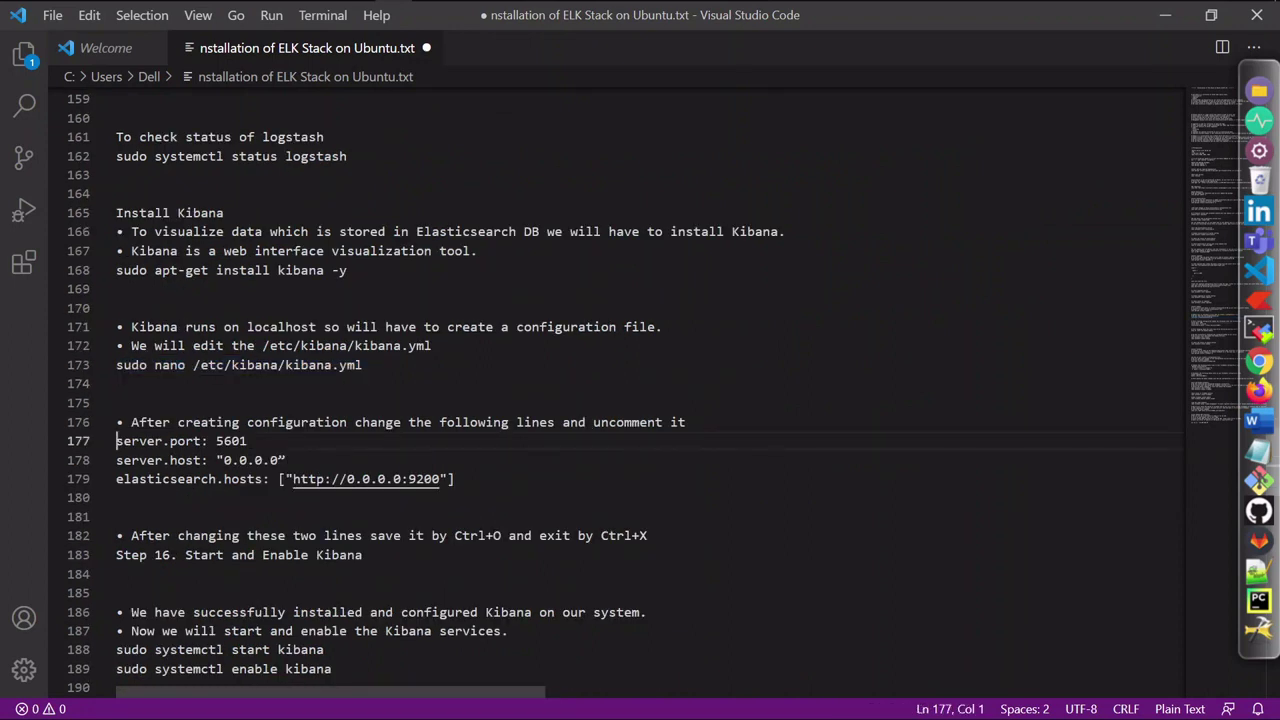
{"action": "left_click_drag", "start_coordinate": [116, 441], "coordinate": [455, 479]}
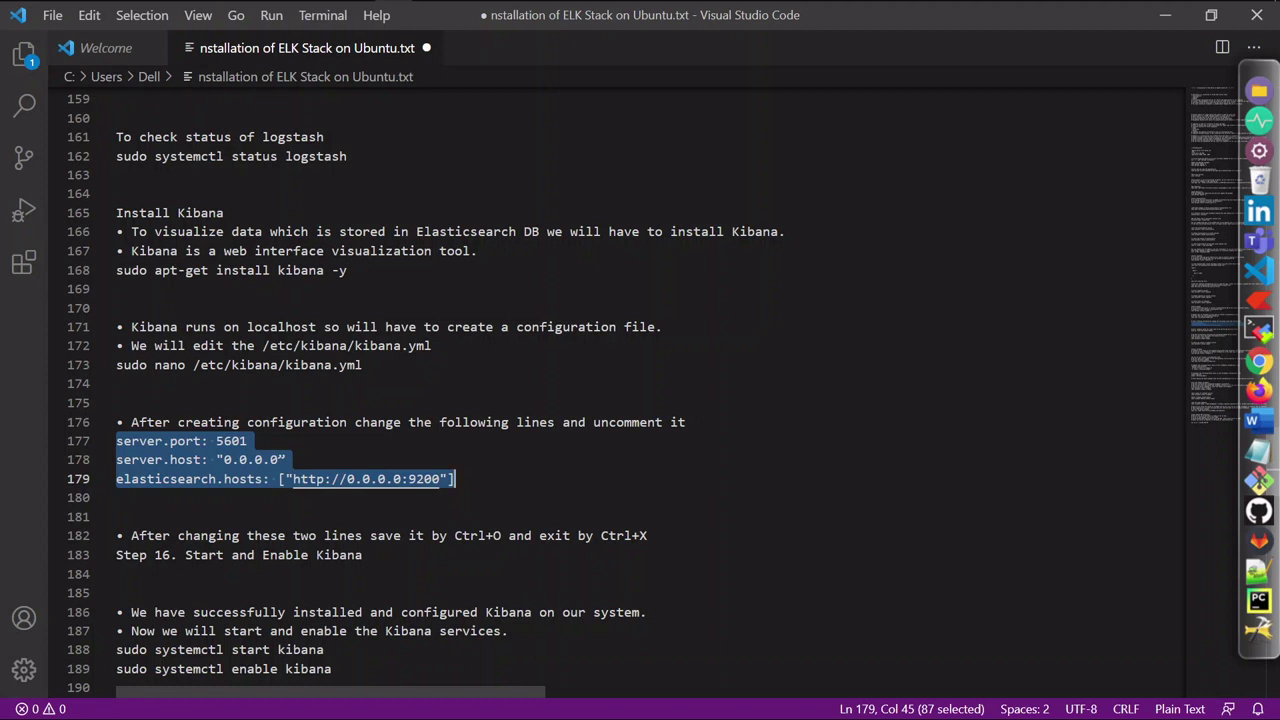
{"action": "left_click", "coordinate": [455, 479]}
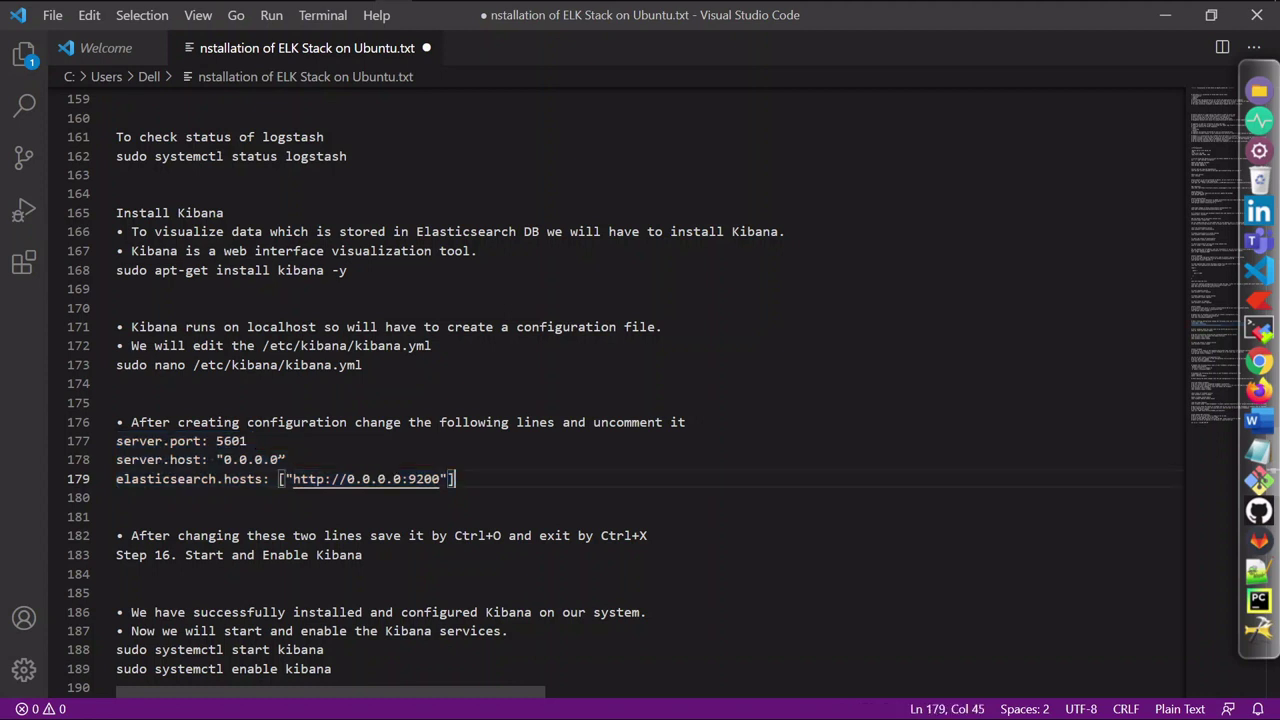
{"action": "key", "text": "alt+Tab"}
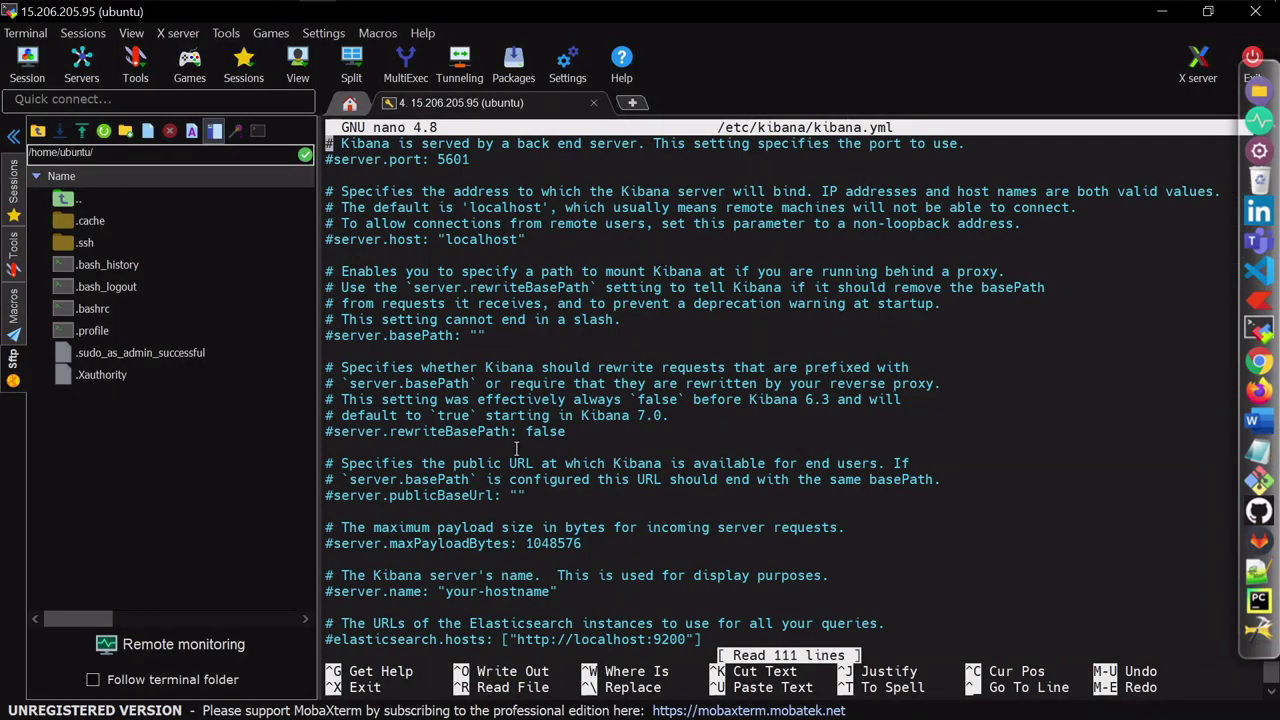
Step: Uncomment server.port 5601 and server.host, setting the host to 0.0.0.0
{"action": "key", "text": "Down"}
{"action": "key", "text": "Right"}
{"action": "key", "text": "BackSpace"}
{"action": "key", "text": "Down"}
{"action": "key", "text": "Down"}
{"action": "key", "text": "Down"}
{"action": "key", "text": "Down"}
{"action": "key", "text": "Down"}
{"action": "key", "text": "Right"}
{"action": "key", "text": "BackSpace"}
{"action": "key", "text": "Right"}
{"action": "key", "text": "Right"}
{"action": "key", "text": "Right"}
{"action": "key", "text": "Right"}
{"action": "key", "text": "Right"}
{"action": "key", "text": "Right"}
{"action": "key", "text": "Right"}
{"action": "key", "text": "Right"}
{"action": "key", "text": "Right"}
{"action": "key", "text": "BackSpace"}
{"action": "key", "text": "BackSpace"}
{"action": "key", "text": "BackSpace"}
{"action": "key", "text": "BackSpace"}
{"action": "key", "text": "BackSpace"}
{"action": "key", "text": "BackSpace"}
{"action": "key", "text": "BackSpace"}
{"action": "key", "text": "BackSpace"}
{"action": "key", "text": "BackSpace"}
{"action": "type", "text": "0.0.0.0"}
{"action": "key", "text": "Down"}
{"action": "key", "text": "Down"}
{"action": "key", "text": "Down"}
{"action": "key", "text": "Down"}
{"action": "key", "text": "Down"}
{"action": "key", "text": "Down"}
{"action": "key", "text": "Down"}
{"action": "key", "text": "Down"}
{"action": "key", "text": "Down"}
{"action": "key", "text": "Down"}
{"action": "key", "text": "Down"}
{"action": "key", "text": "Down"}
{"action": "key", "text": "Down"}
{"action": "key", "text": "Down"}
{"action": "key", "text": "Down"}
{"action": "key", "text": "Down"}
{"action": "key", "text": "Down"}
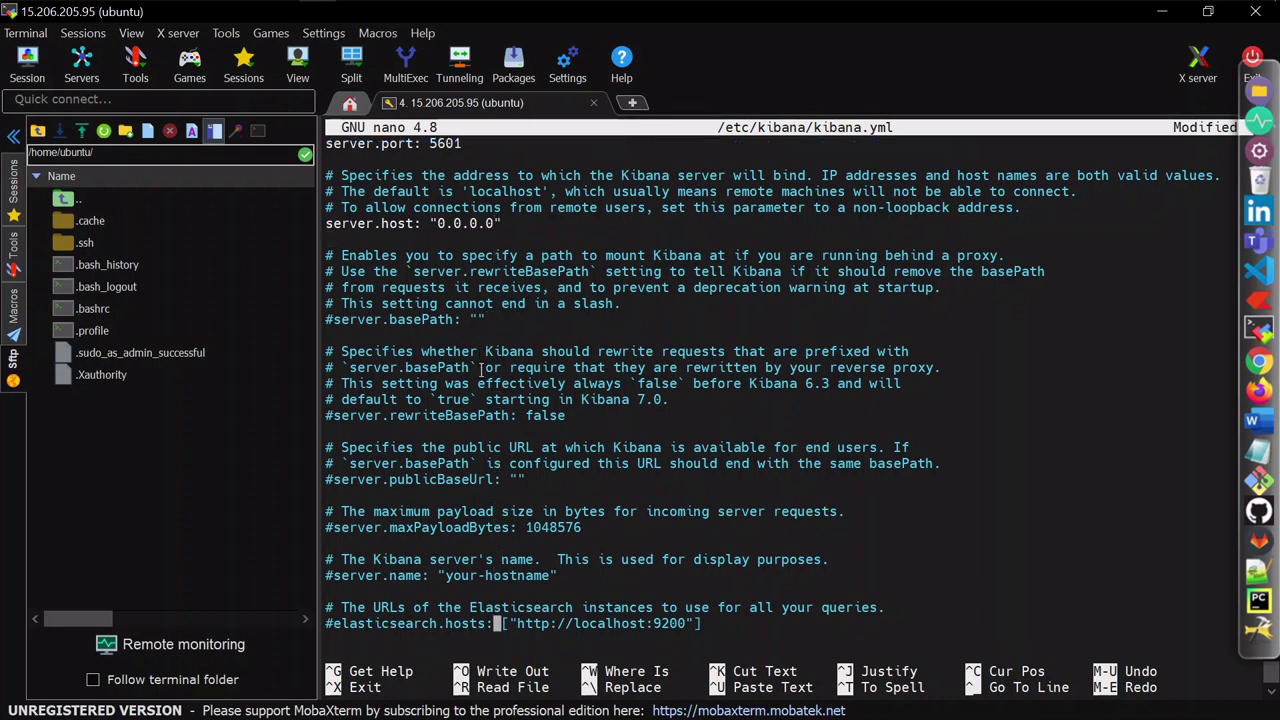
{"action": "key", "text": "Up"}
{"action": "key", "text": "Left"}
{"action": "key", "text": "Left"}
{"action": "key", "text": "Left"}
{"action": "key", "text": "Left"}
{"action": "key", "text": "Left"}
{"action": "key", "text": "BackSpace"}
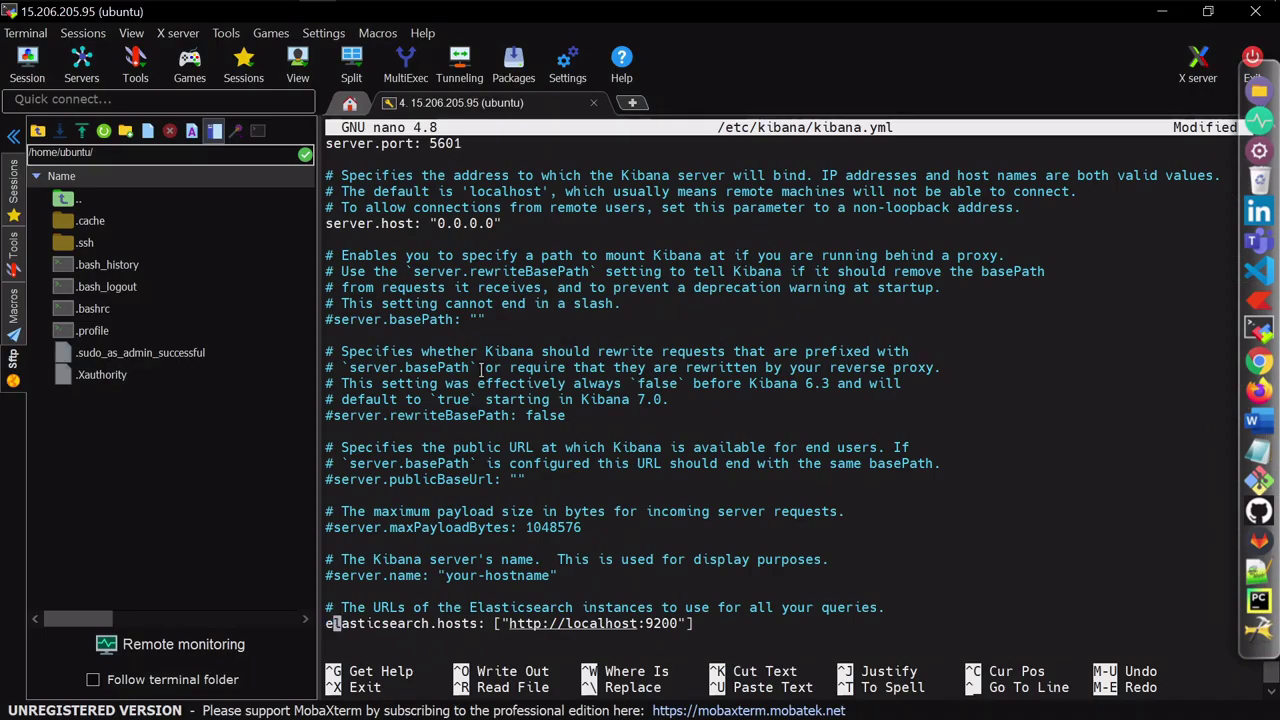
{"action": "key", "text": "Right"}
{"action": "key", "text": "Right"}
{"action": "key", "text": "Right"}
{"action": "key", "text": "Right"}
{"action": "key", "text": "Right"}
{"action": "key", "text": "Right"}
{"action": "key", "text": "Right"}
{"action": "key", "text": "Right"}
{"action": "key", "text": "Right"}
{"action": "key", "text": "Right"}
{"action": "key", "text": "Right"}
{"action": "key", "text": "Right"}
{"action": "key", "text": "BackSpace"}
{"action": "key", "text": "BackSpace"}
{"action": "key", "text": "BackSpace"}
{"action": "key", "text": "BackSpace"}
{"action": "key", "text": "BackSpace"}
{"action": "key", "text": "BackSpace"}
{"action": "key", "text": "BackSpace"}
{"action": "key", "text": "BackSpace"}
{"action": "type", "text": "0.0.0.0"}
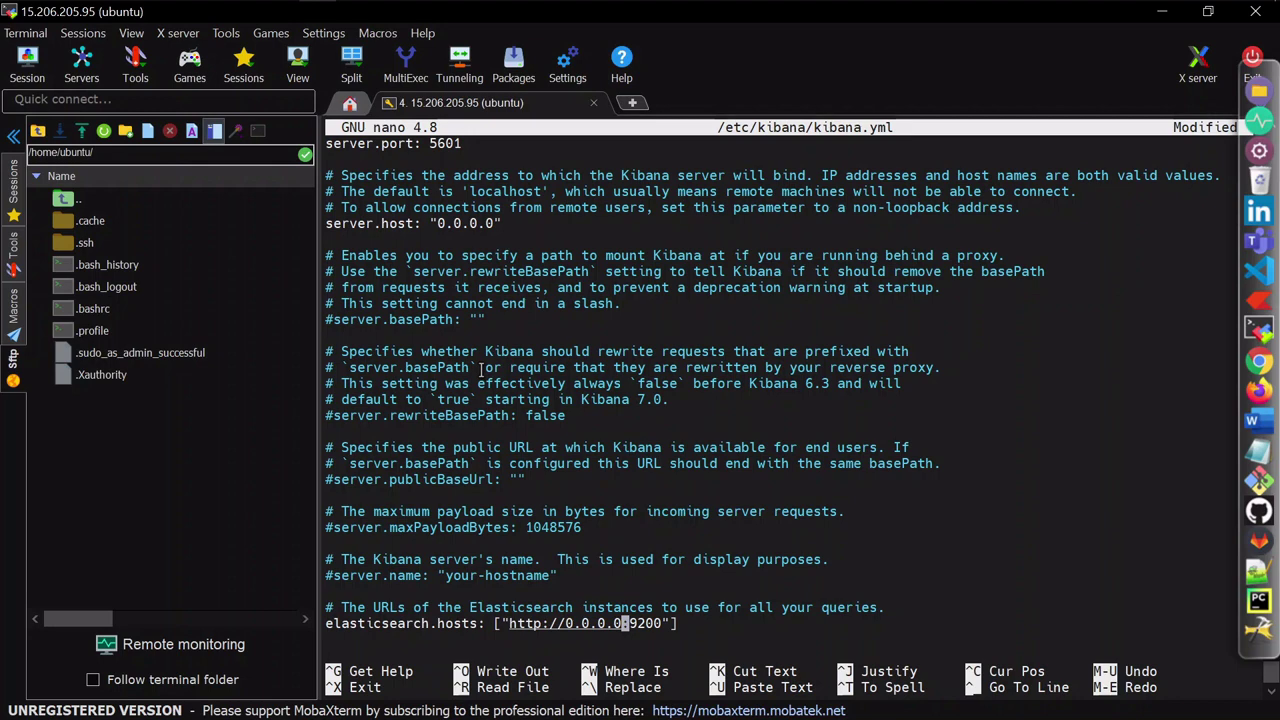
{"action": "key", "text": "alt+Tab"}
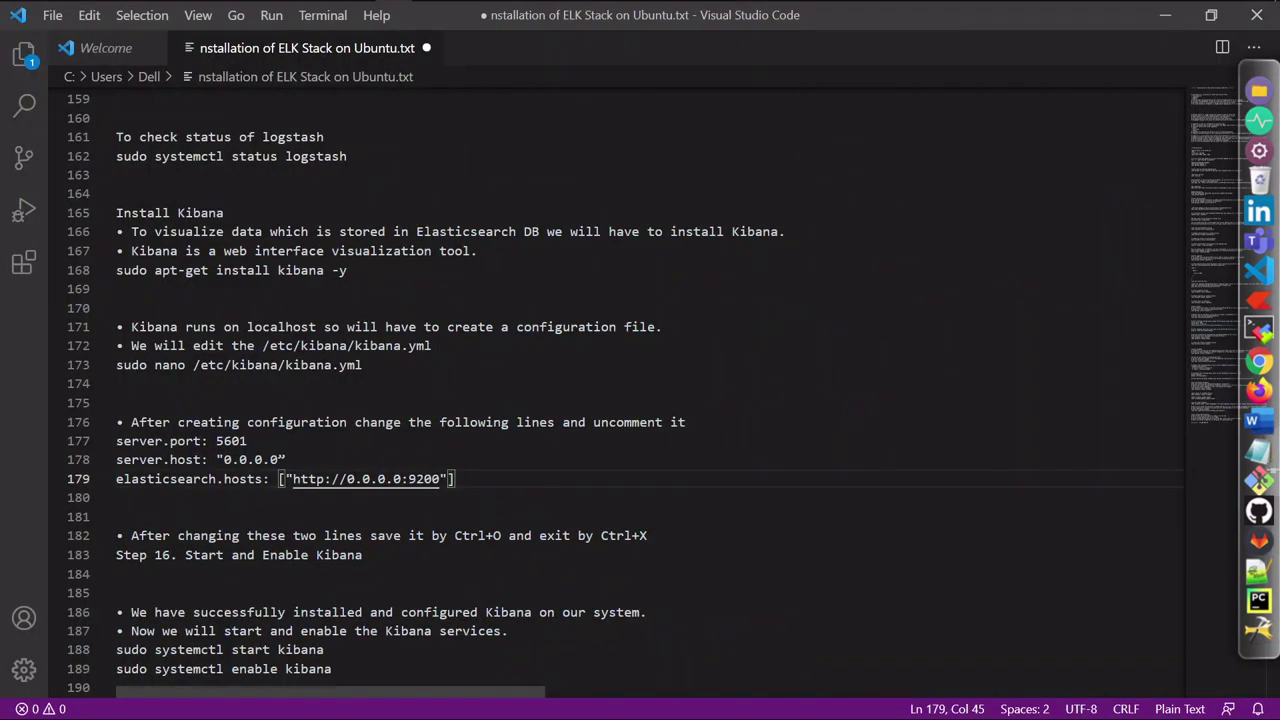
{"action": "key", "text": "alt+Tab"}
Step: Save kibana.yml and reopen it to verify the port, host and Elasticsearch values
{"action": "key", "text": "Down"}
{"action": "key", "text": "Down"}
{"action": "key", "text": "Down"}
{"action": "key", "text": "Down"}
{"action": "key", "text": "Down"}
{"action": "key", "text": "Down"}
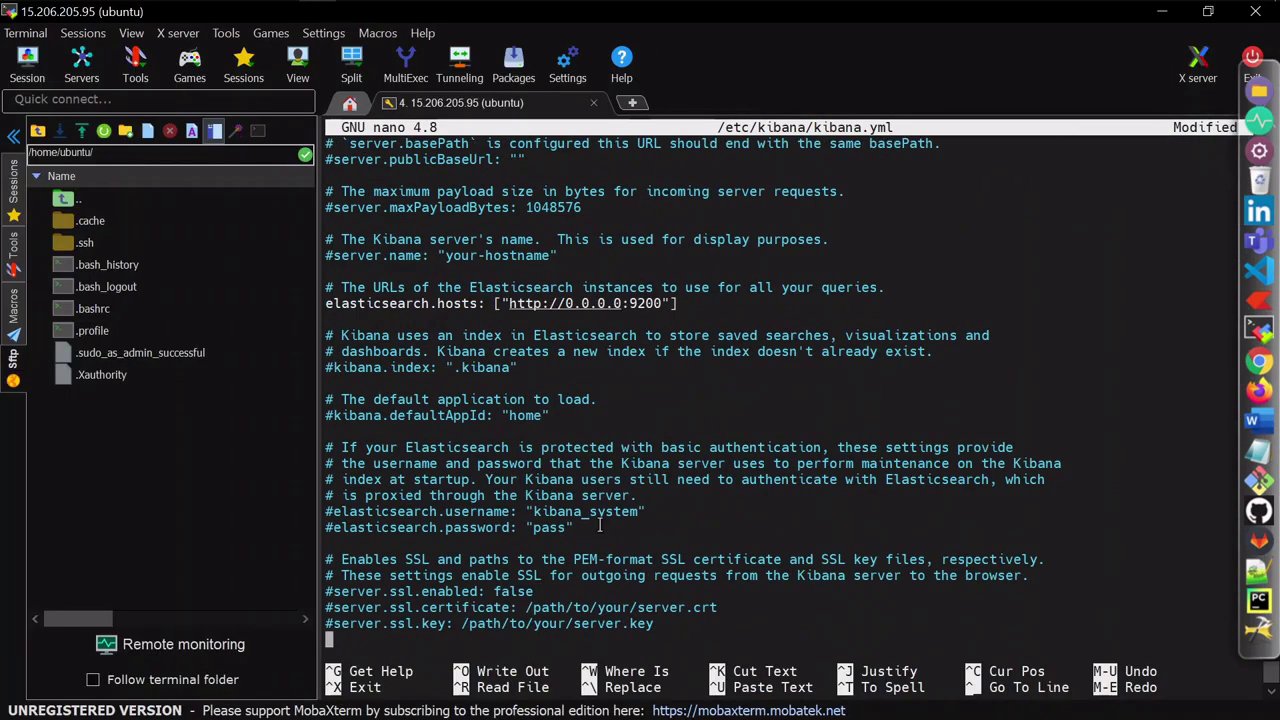
{"action": "key", "text": "ctrl+o"}
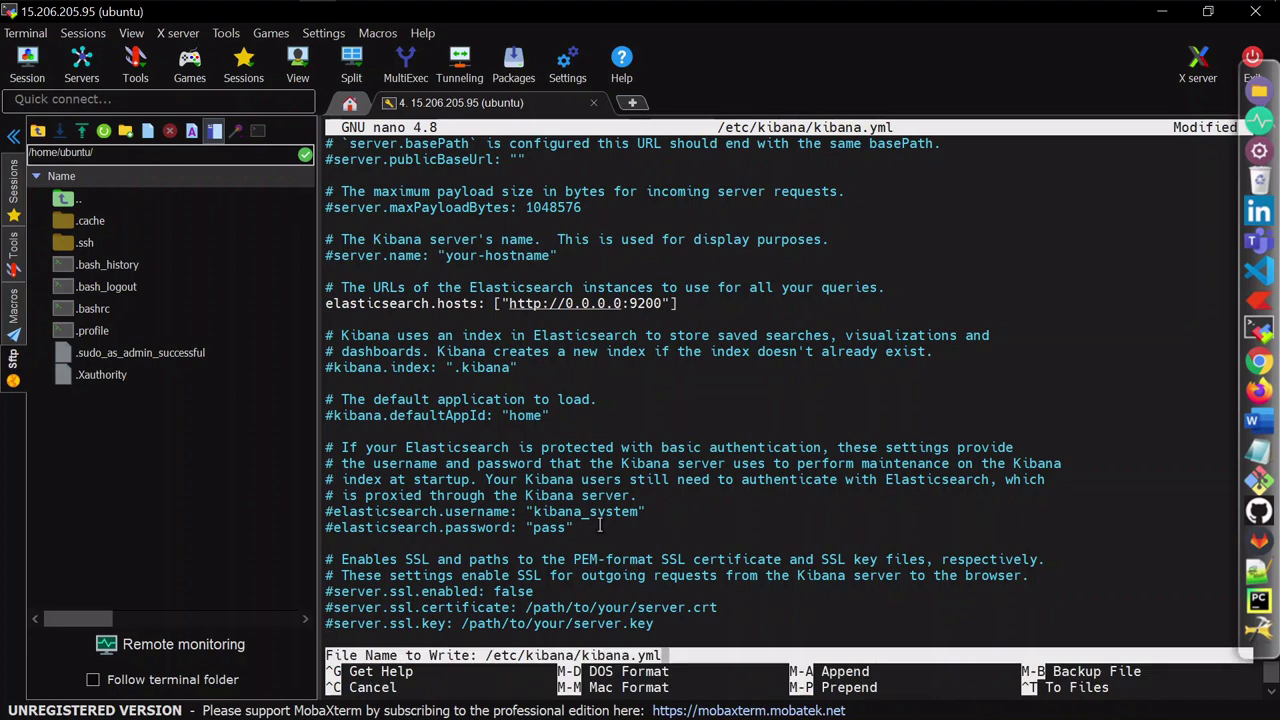
{"action": "key", "text": "Return"}
{"action": "key", "text": "ctrl+x"}
{"action": "key", "text": "Up"}
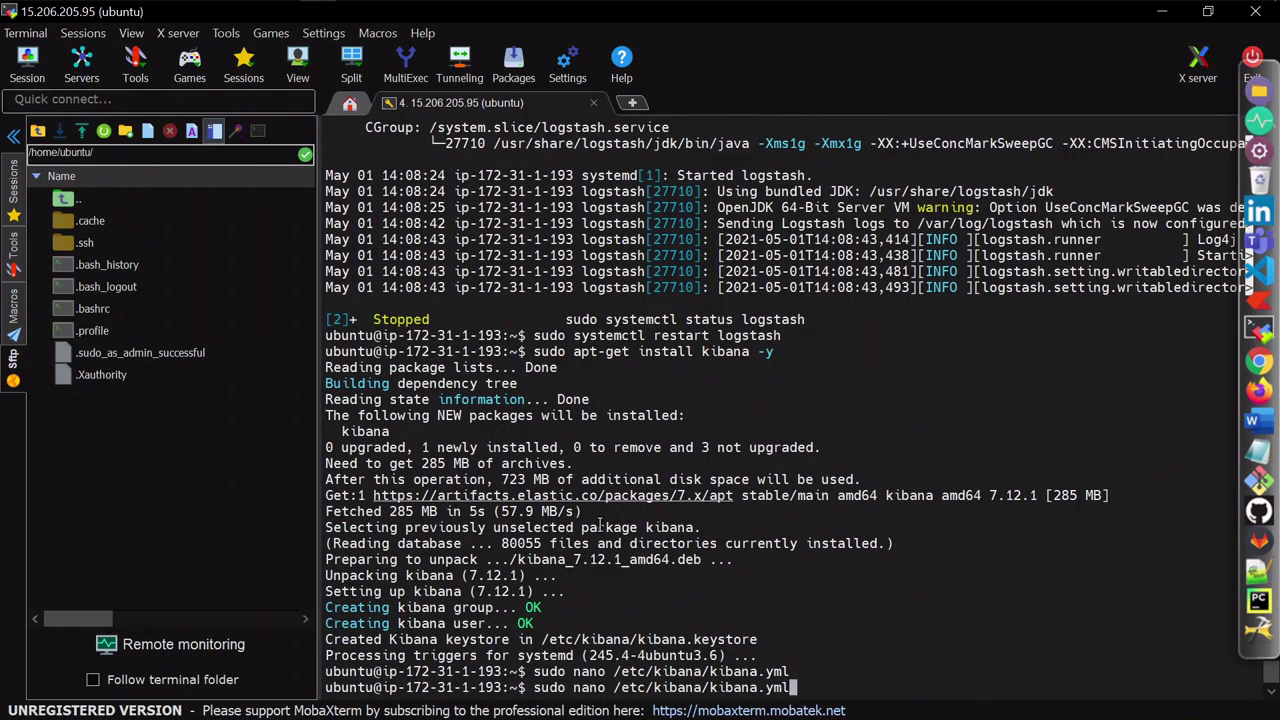
{"action": "key", "text": "Return"}
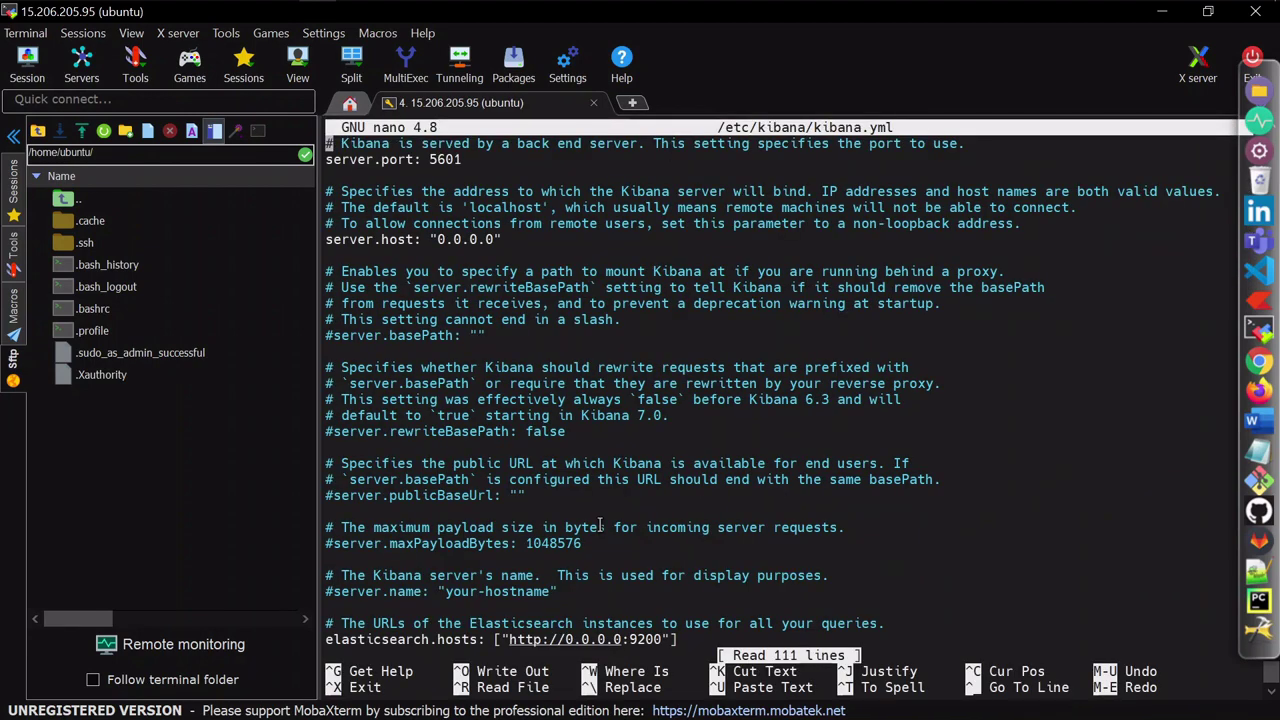
{"action": "key", "text": "Down"}
{"action": "key", "text": "Down"}
{"action": "key", "text": "Down"}
{"action": "key", "text": "Down"}
{"action": "key", "text": "Down"}
{"action": "key", "text": "Down"}
{"action": "key", "text": "Down"}
{"action": "key", "text": "Down"}
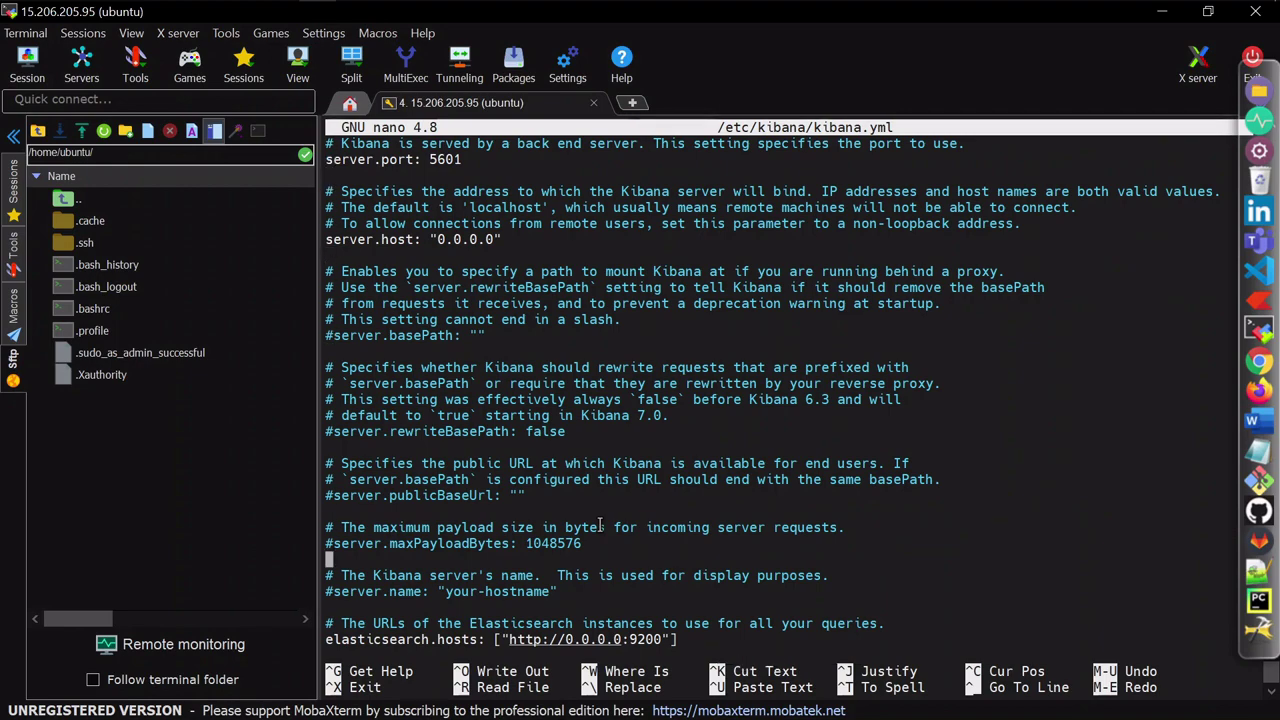
{"action": "key", "text": "Down"}
{"action": "key", "text": "Down"}
{"action": "key", "text": "Down"}
{"action": "key", "text": "ctrl+x"}
{"action": "key", "text": "alt+Tab"}
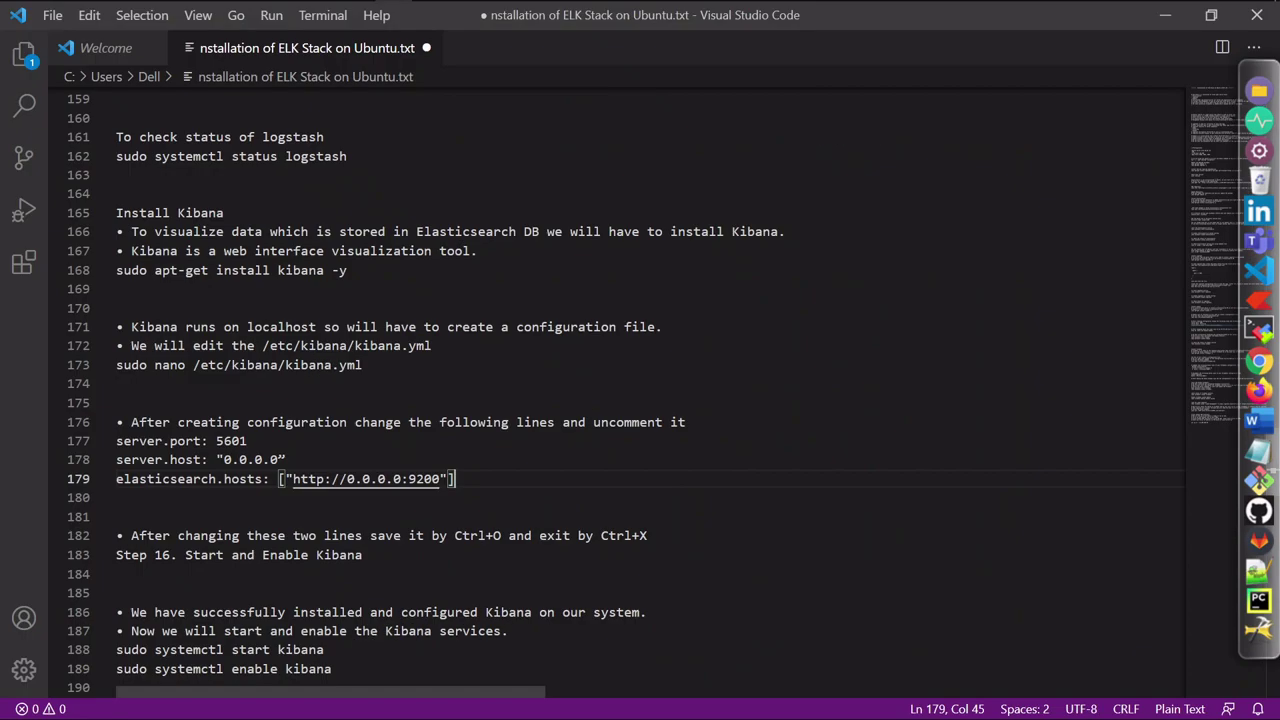
{"action": "scroll", "coordinate": [640, 400], "scroll_direction": "down", "scroll_amount": 3}
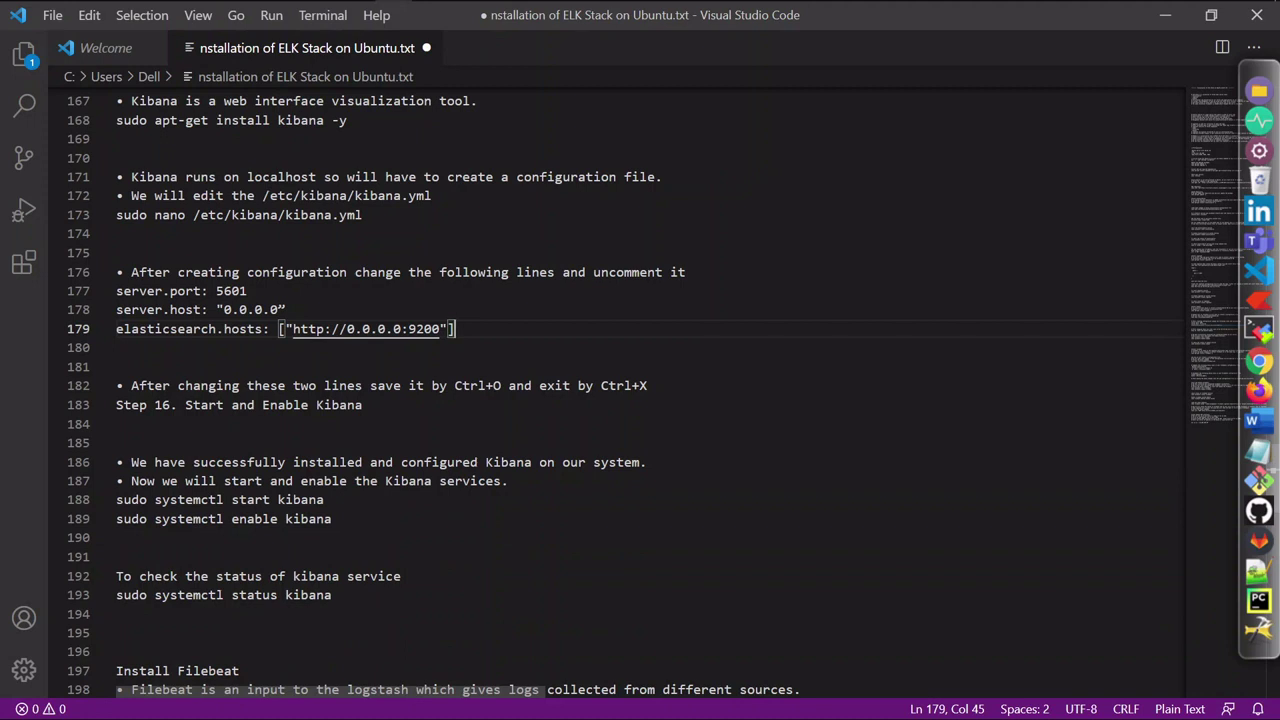
{"action": "scroll", "coordinate": [640, 400], "scroll_direction": "down", "scroll_amount": 2}
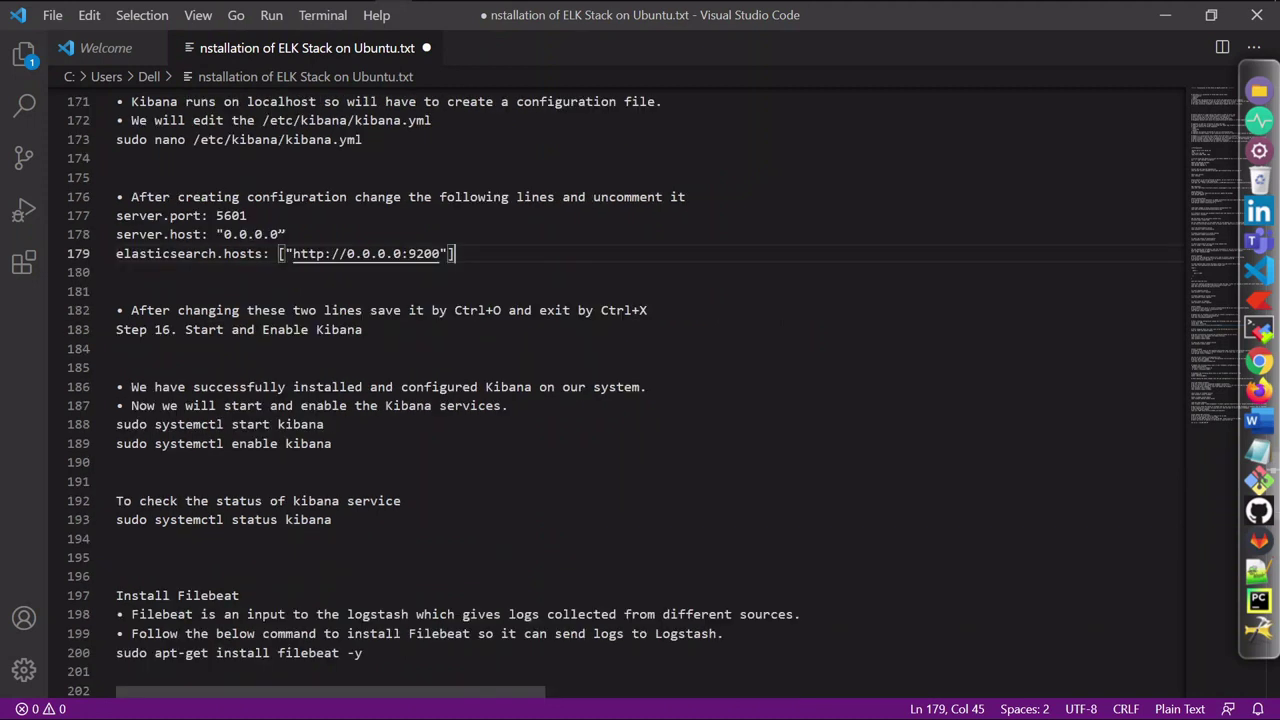
Step: Start the Kibana service using the start command copied from the notes
{"action": "triple_click", "coordinate": [130, 424]}
{"action": "right_click", "coordinate": [146, 430]}
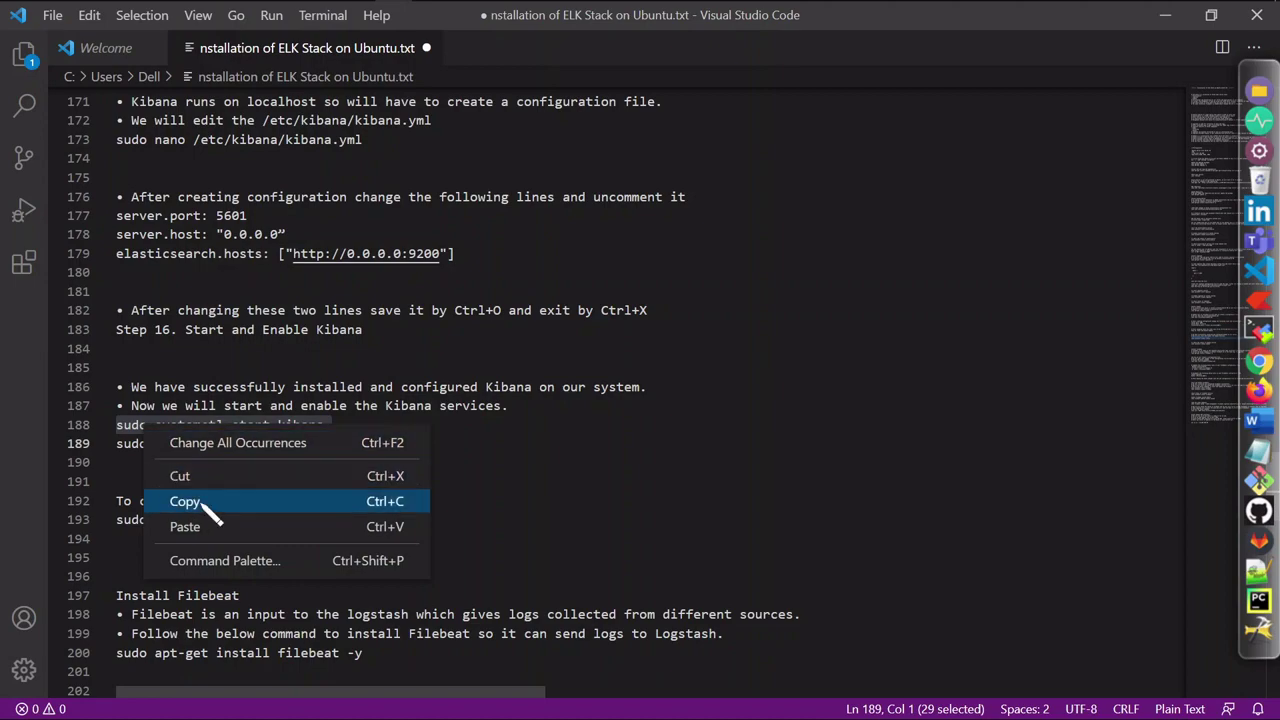
{"action": "left_click", "coordinate": [206, 506]}
{"action": "key", "text": "alt+Tab"}
{"action": "key", "text": "shift+Insert"}
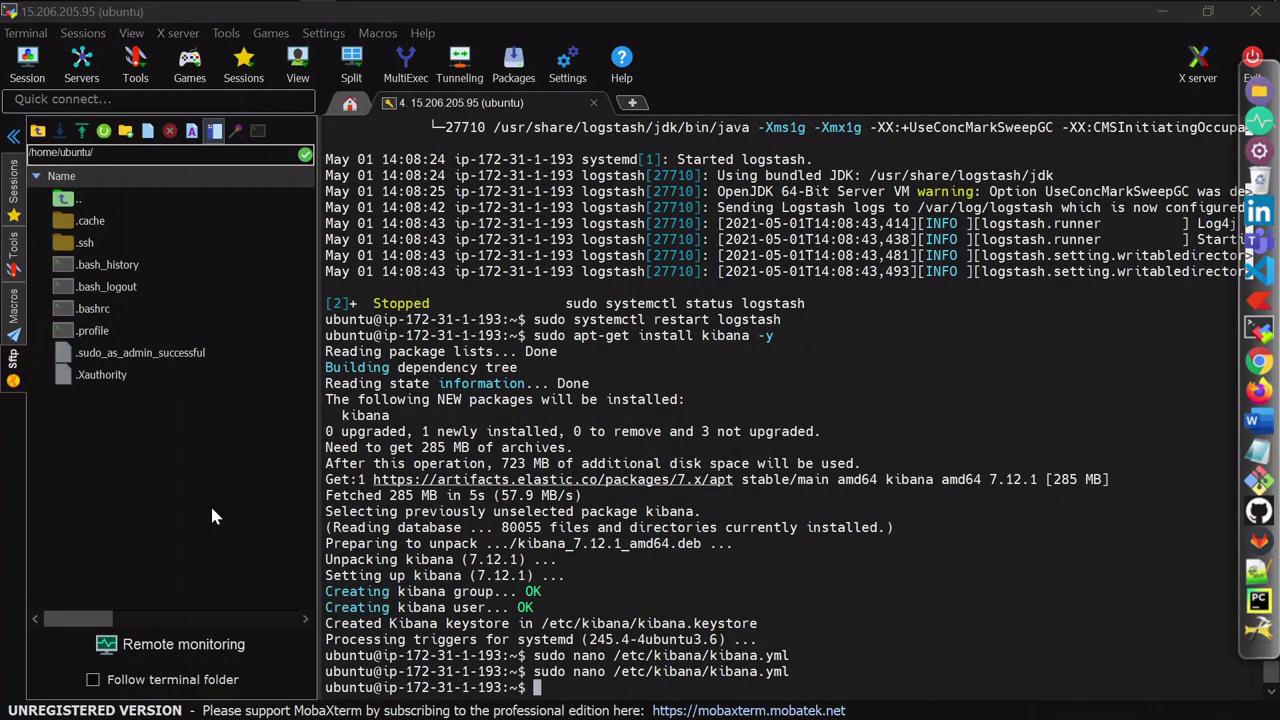
{"action": "key", "text": "Return"}
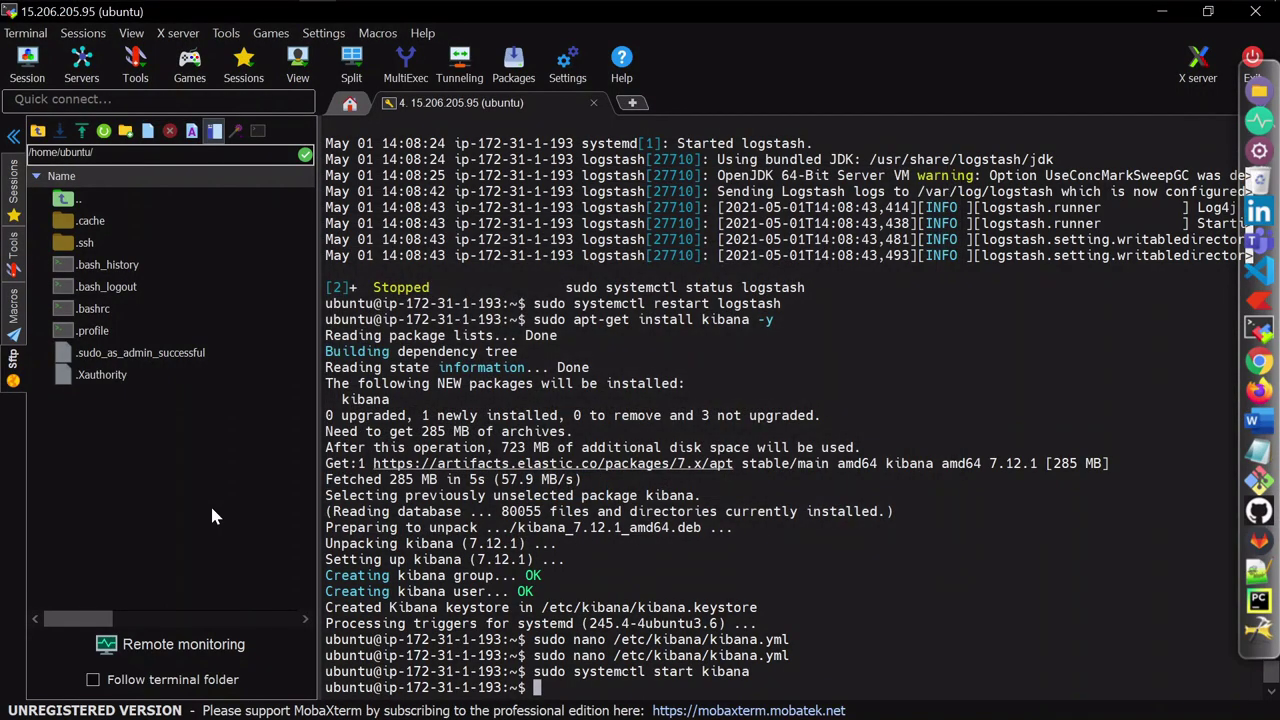
Step: Enable the Kibana service to start at boot
{"action": "key", "text": "Up"}
{"action": "key", "text": "Left"}
{"action": "key", "text": "Left"}
{"action": "key", "text": "Left"}
{"action": "key", "text": "Left"}
{"action": "key", "text": "Left"}
{"action": "key", "text": "Left"}
{"action": "key", "text": "Left"}
{"action": "key", "text": "BackSpace"}
{"action": "key", "text": "BackSpace"}
{"action": "key", "text": "BackSpace"}
{"action": "key", "text": "BackSpace"}
{"action": "key", "text": "BackSpace"}
{"action": "type", "text": "enable"}
{"action": "key", "text": "Return"}
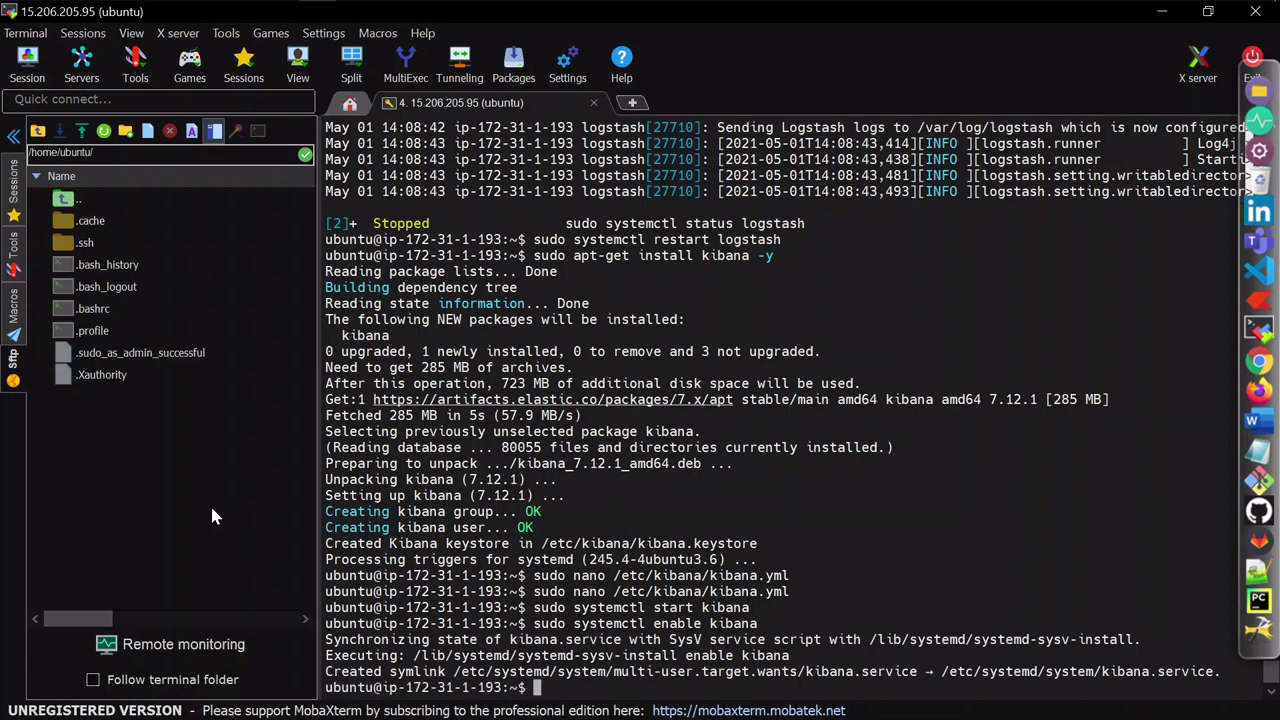
Step: Check the Kibana service status and confirm it is active (running)
{"action": "key", "text": "Up"}
{"action": "key", "text": "Left"}
{"action": "key", "text": "Left"}
{"action": "key", "text": "Left"}
{"action": "key", "text": "Right"}
{"action": "key", "text": "BackSpace"}
{"action": "key", "text": "BackSpace"}
{"action": "key", "text": "BackSpace"}
{"action": "key", "text": "BackSpace"}
{"action": "key", "text": "BackSpace"}
{"action": "key", "text": "BackSpace"}
{"action": "type", "text": "status"}
{"action": "key", "text": "Return"}
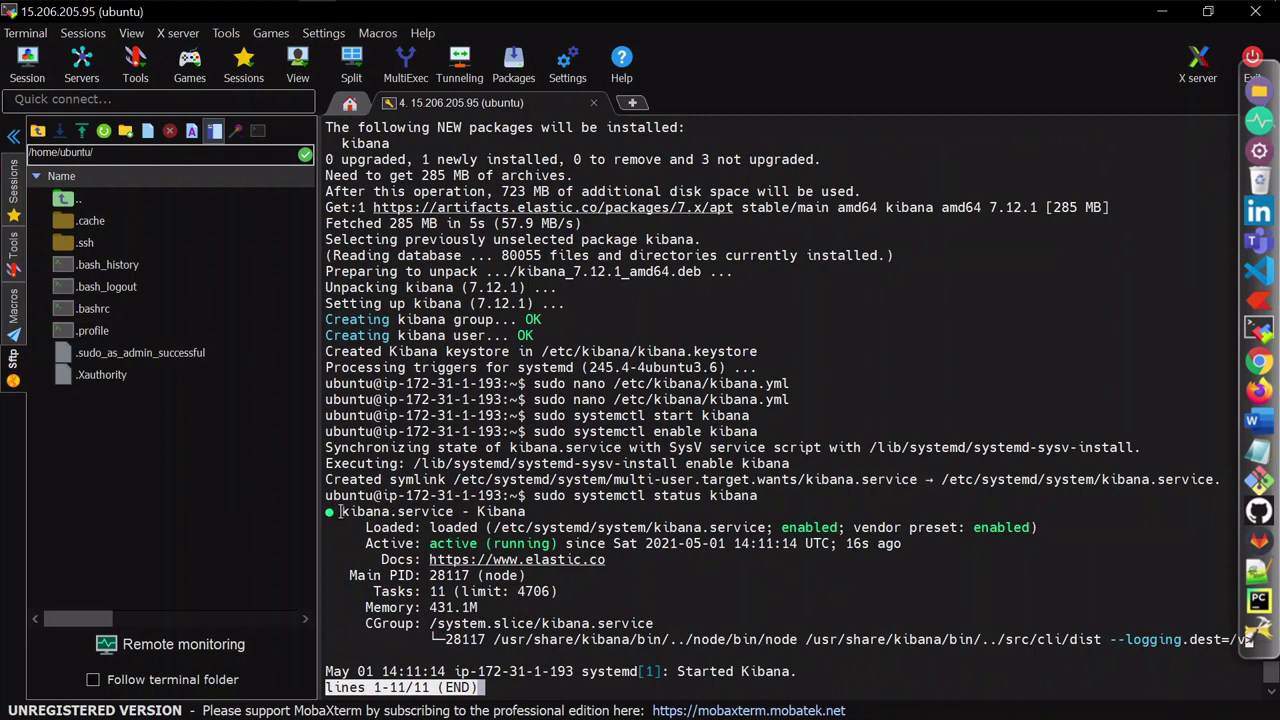
{"action": "left_click_drag", "start_coordinate": [366, 543], "coordinate": [556, 543]}
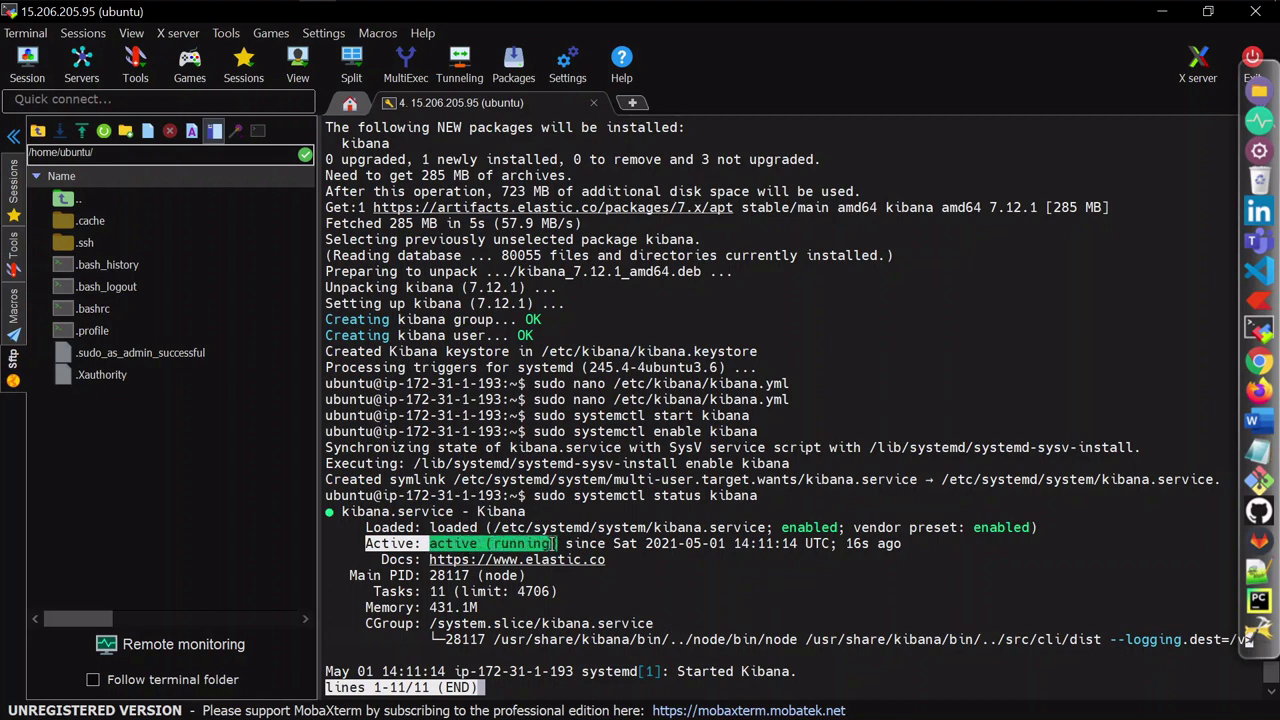
{"action": "key", "text": "ctrl+z"}
Step: Restart the Kibana service
{"action": "key", "text": "Up"}
{"action": "key", "text": "Up"}
{"action": "key", "text": "Up"}
{"action": "key", "text": "Left"}
{"action": "key", "text": "Left"}
{"action": "key", "text": "Left"}
{"action": "key", "text": "Left"}
{"action": "key", "text": "Left"}
{"action": "key", "text": "Left"}
{"action": "key", "text": "Left"}
{"action": "type", "text": "re"}
{"action": "key", "text": "Return"}
Step: Copy 'apt-get install filebeat -y' from the notes and run it to install Filebeat 7.12.1
{"action": "key", "text": "alt+Tab"}
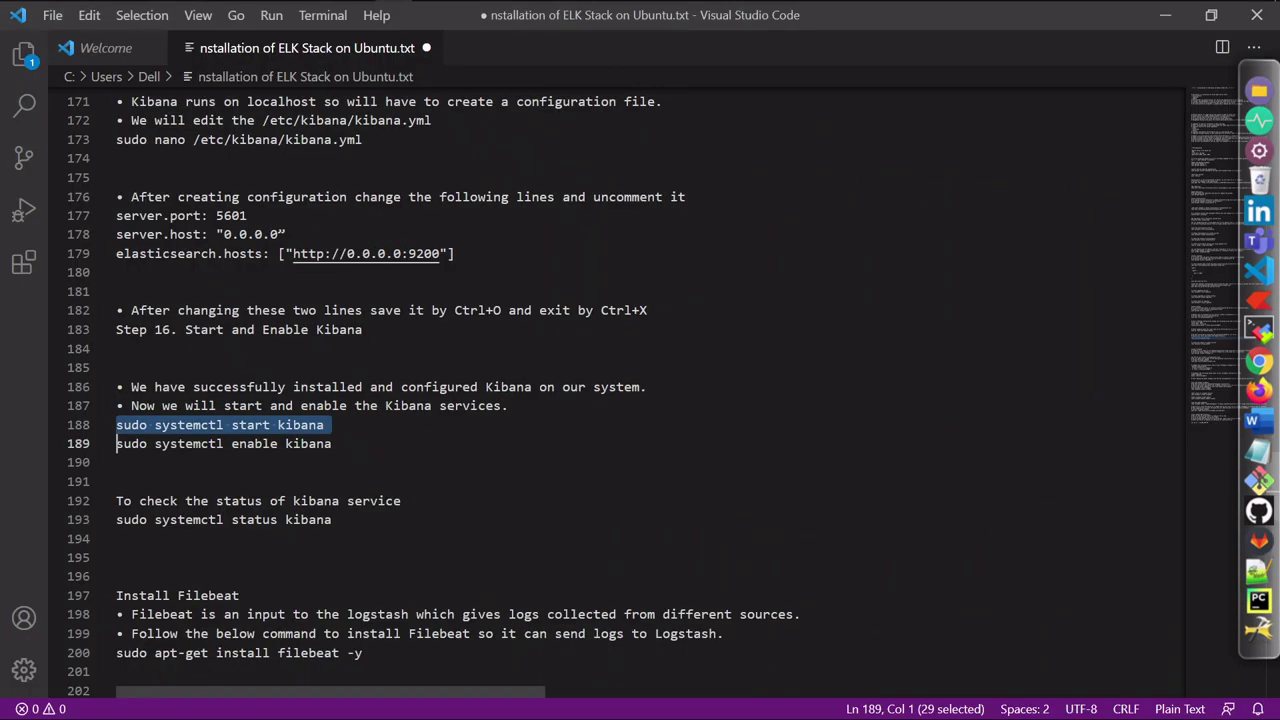
{"action": "scroll", "coordinate": [640, 380], "scroll_direction": "down", "scroll_amount": 2}
{"action": "scroll", "coordinate": [640, 380], "scroll_direction": "down", "scroll_amount": 2}
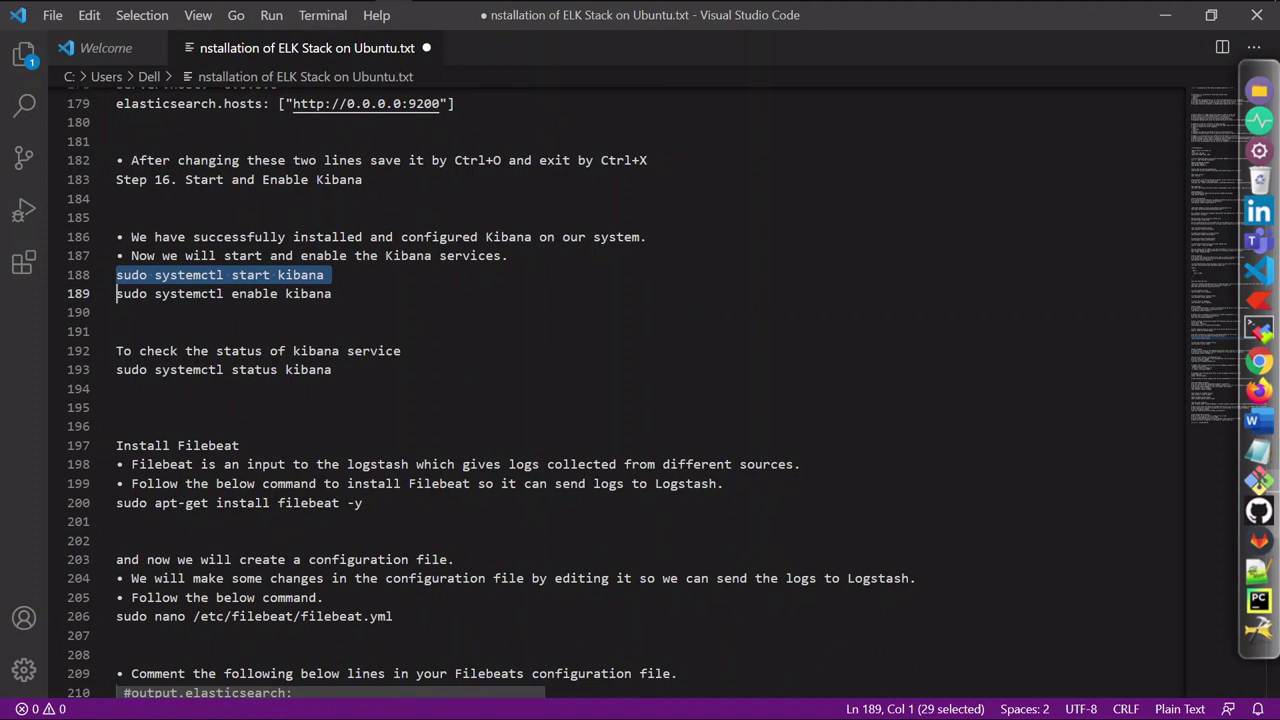
{"action": "scroll", "coordinate": [640, 380], "scroll_direction": "down", "scroll_amount": 2}
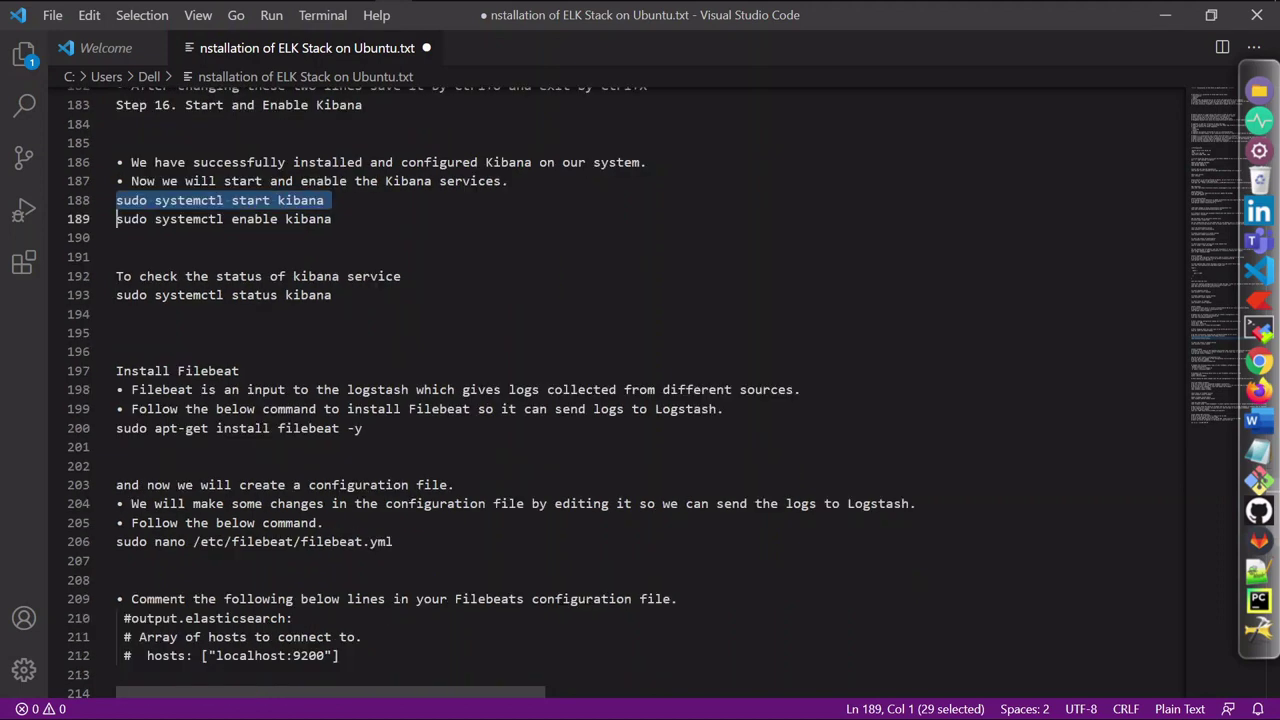
{"action": "triple_click", "coordinate": [250, 428]}
{"action": "right_click", "coordinate": [250, 428]}
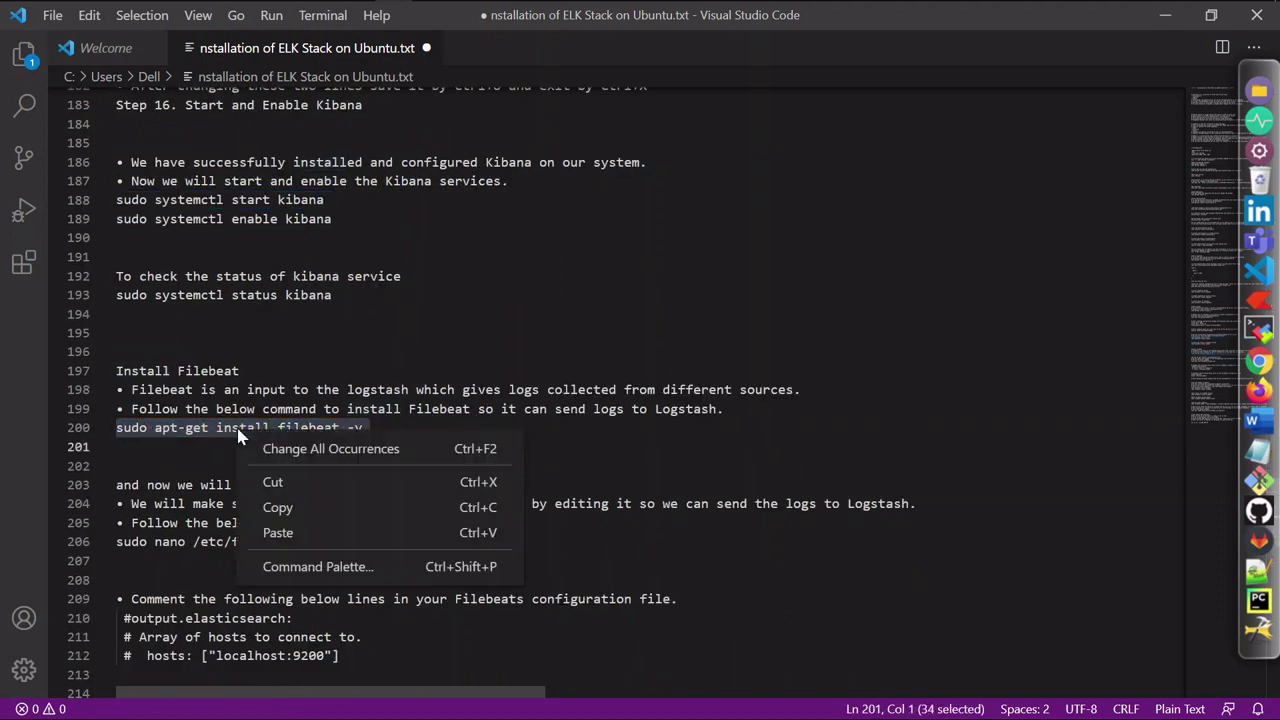
{"action": "left_click", "coordinate": [337, 514]}
{"action": "key", "text": "alt+Tab"}
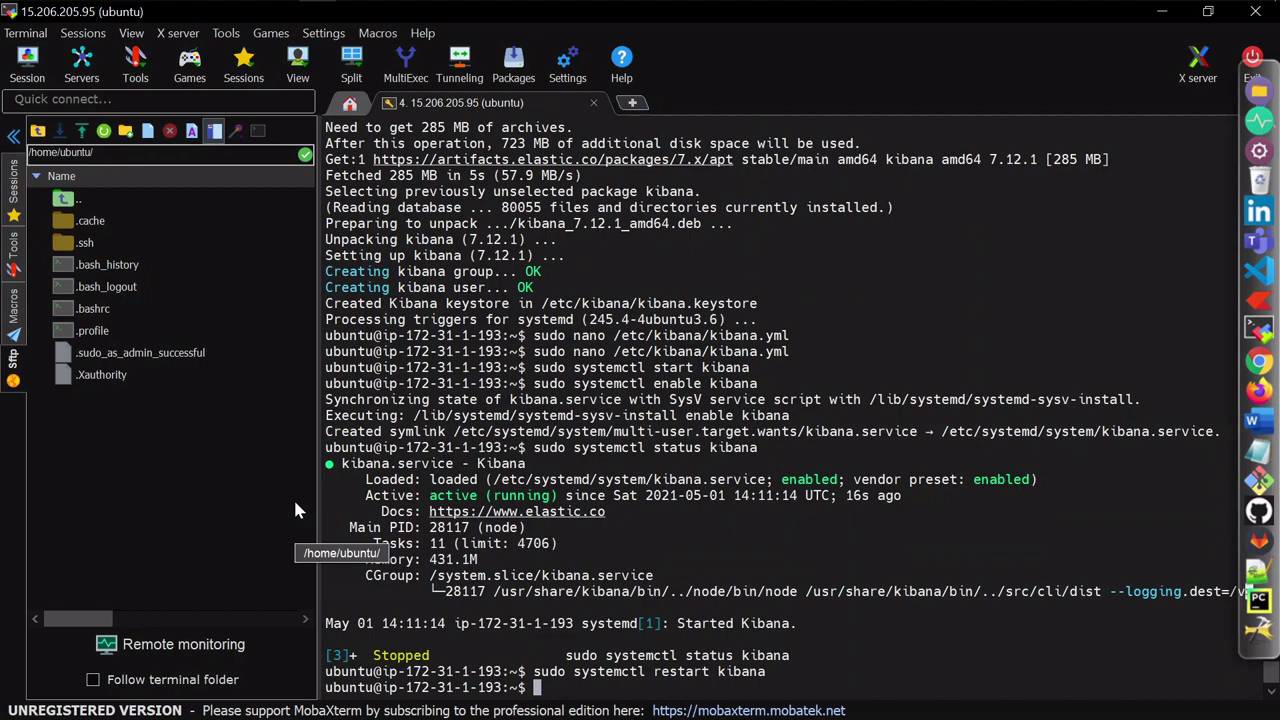
{"action": "key", "text": "shift+Insert"}
{"action": "key", "text": "Return"}
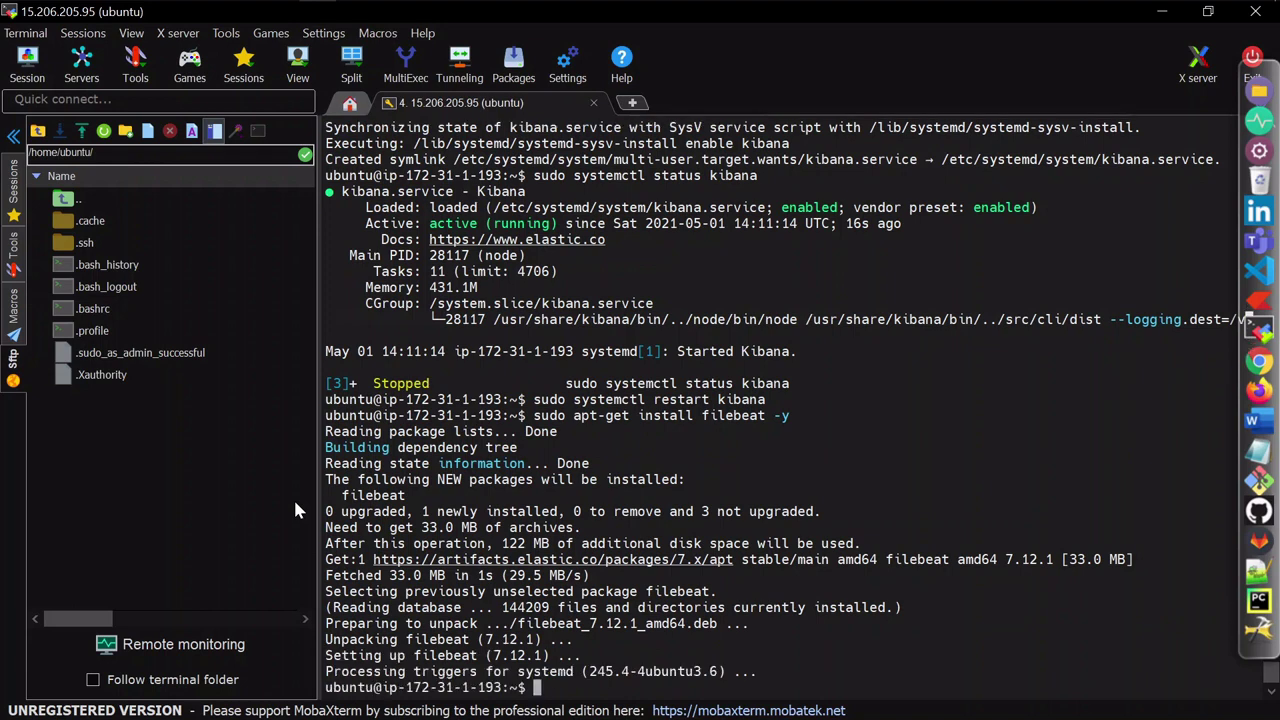
{"action": "key", "text": "alt+Tab"}
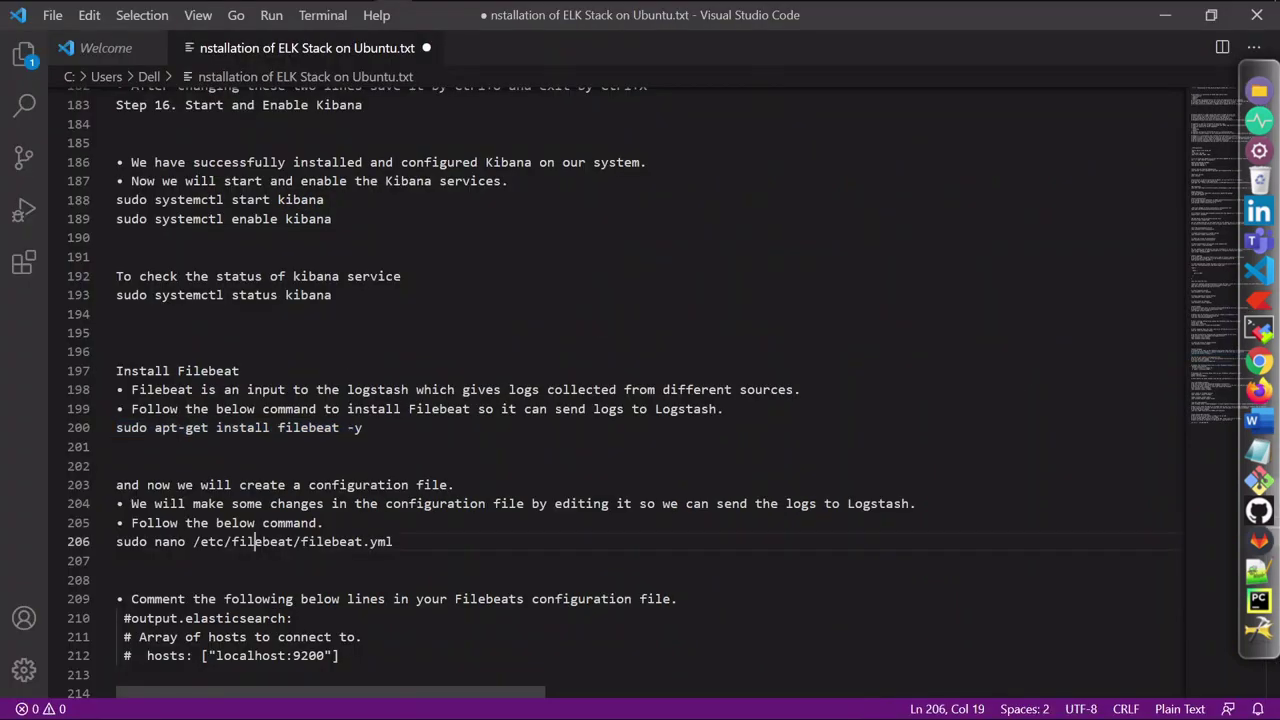
{"action": "triple_click", "coordinate": [262, 541]}
{"action": "right_click", "coordinate": [258, 544]}
{"action": "left_click", "coordinate": [312, 624]}
{"action": "key", "text": "alt+Tab"}
{"action": "key", "text": "shift+Insert"}
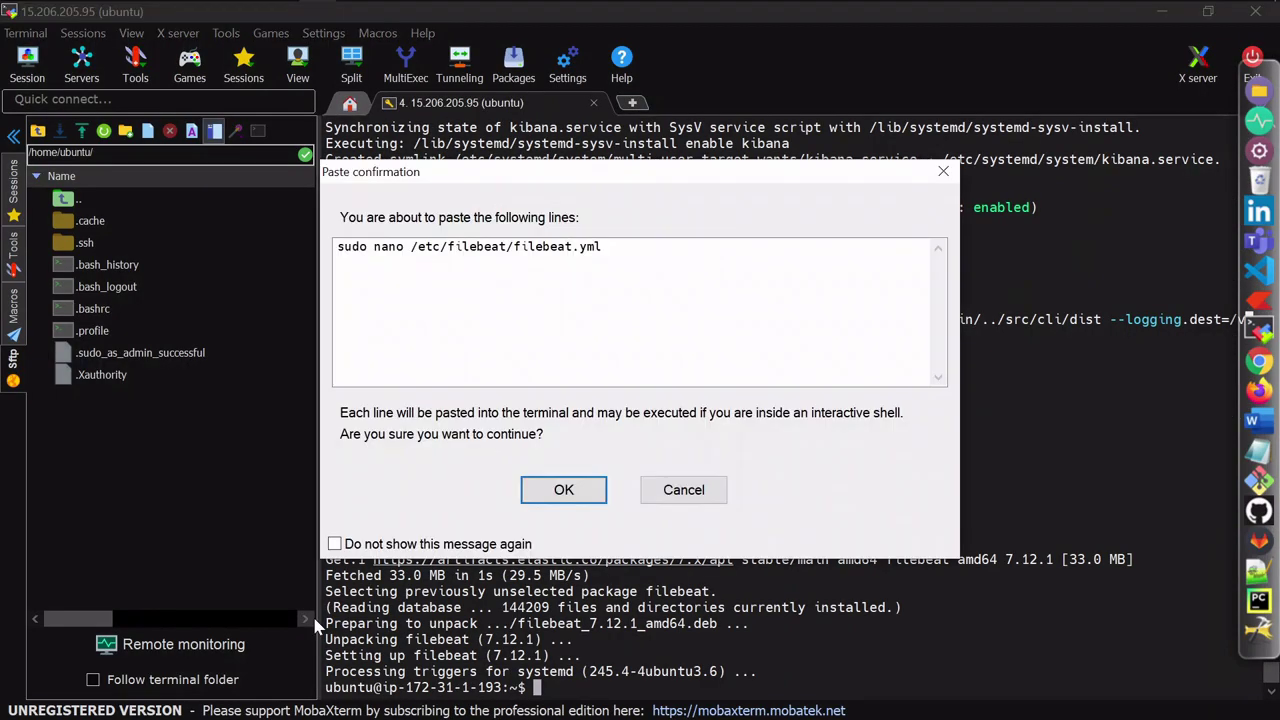
{"action": "key", "text": "Return"}
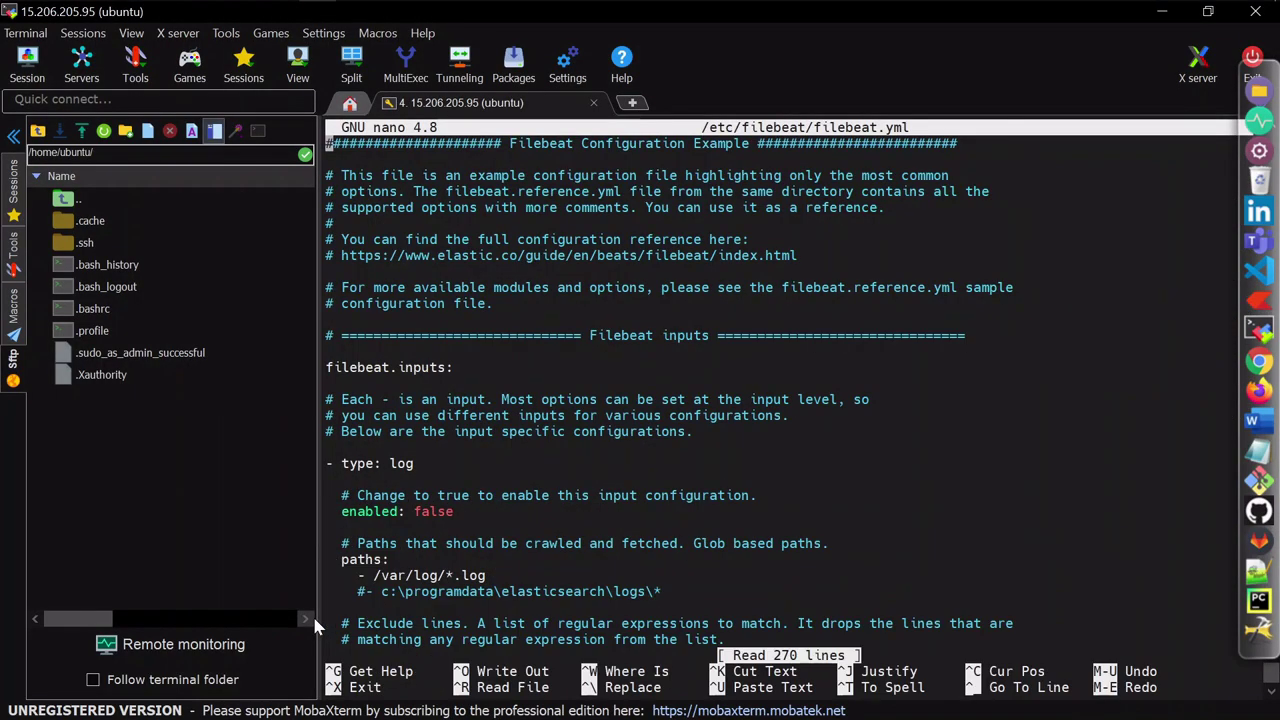
{"action": "key", "text": "alt+Tab"}
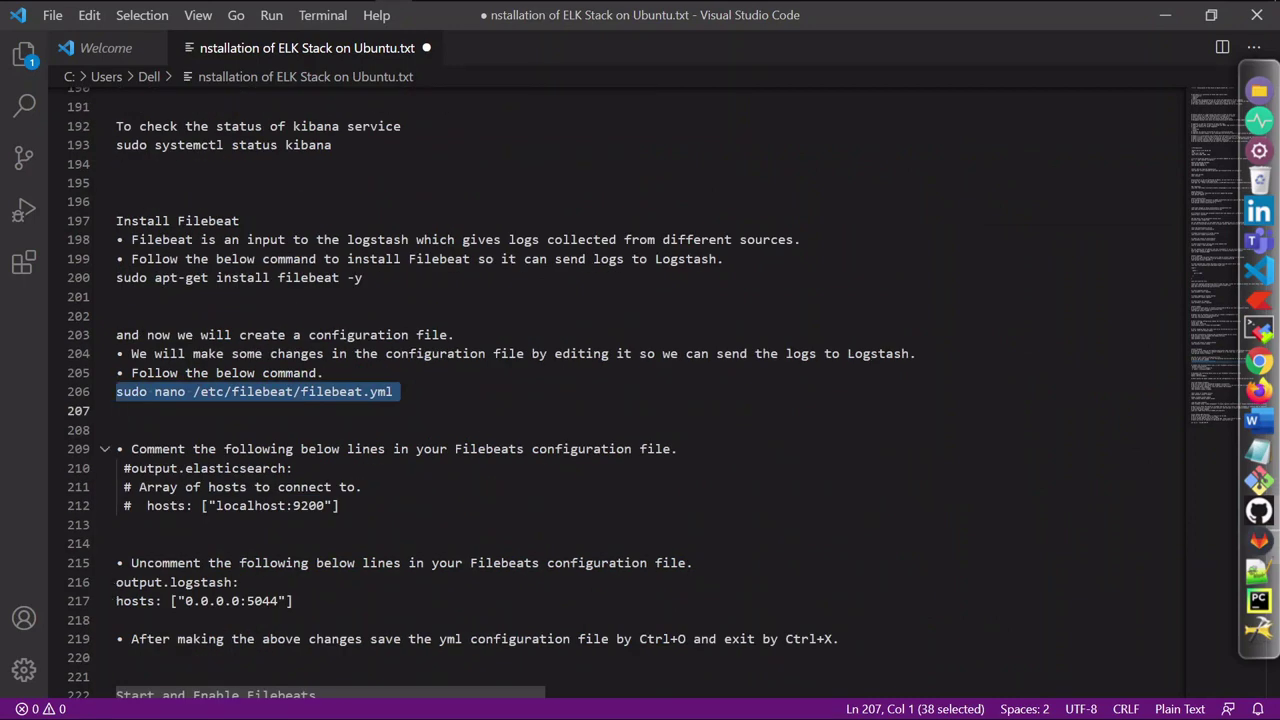
{"action": "left_click_drag", "start_coordinate": [116, 581], "coordinate": [293, 600]}
{"action": "left_click", "coordinate": [293, 600]}
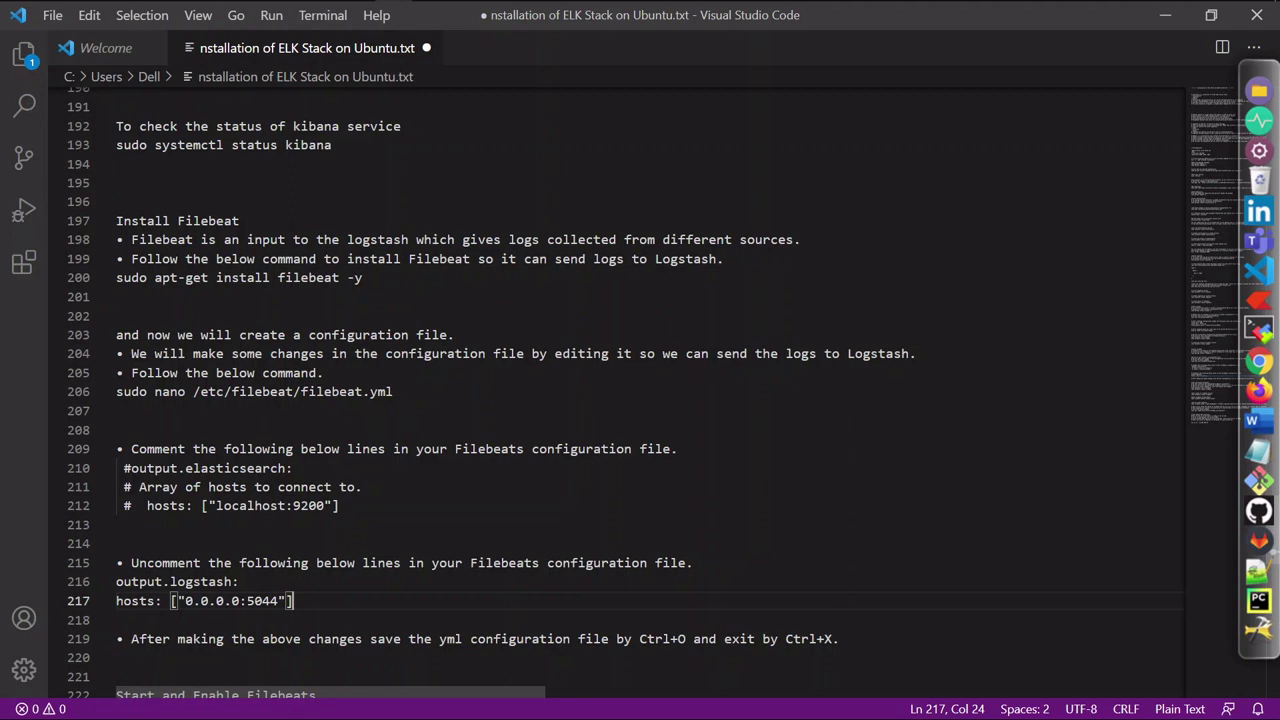
{"action": "key", "text": "alt+Tab"}
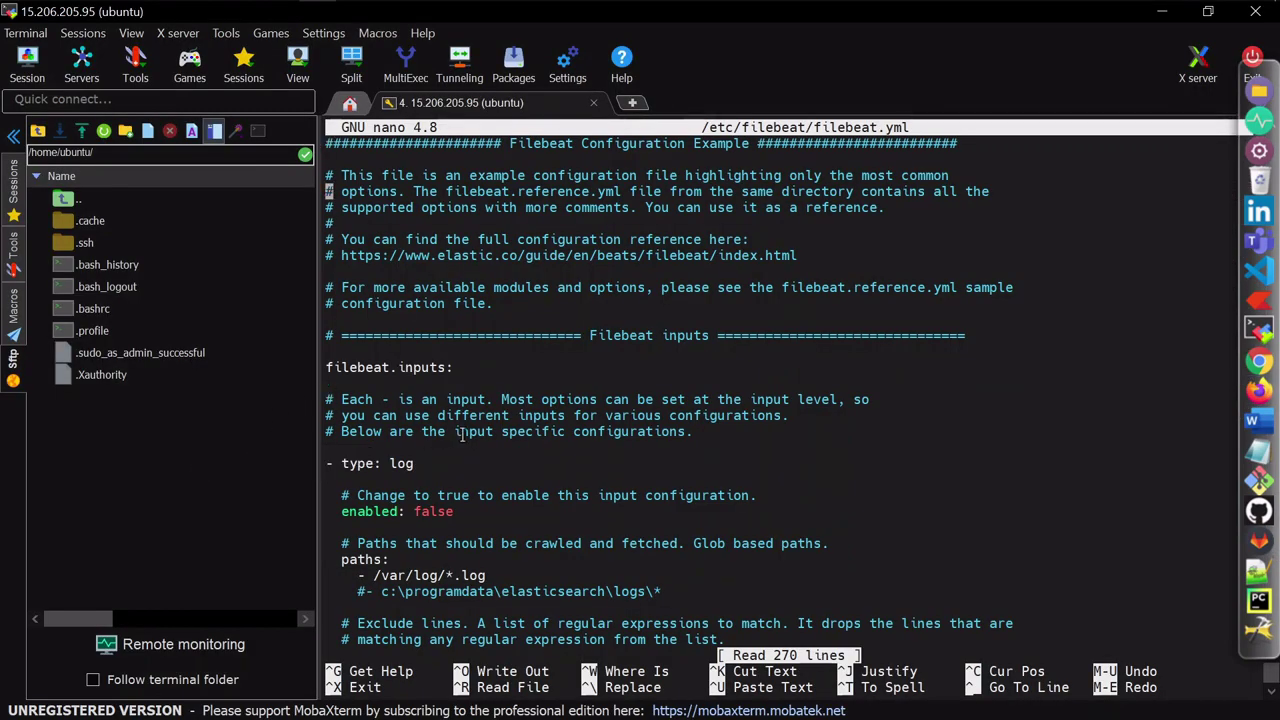
{"action": "scroll", "coordinate": [461, 434], "scroll_direction": "down", "scroll_amount": 5}
{"action": "scroll", "coordinate": [461, 434], "scroll_direction": "down", "scroll_amount": 4}
{"action": "scroll", "coordinate": [463, 437], "scroll_direction": "down", "scroll_amount": 9}
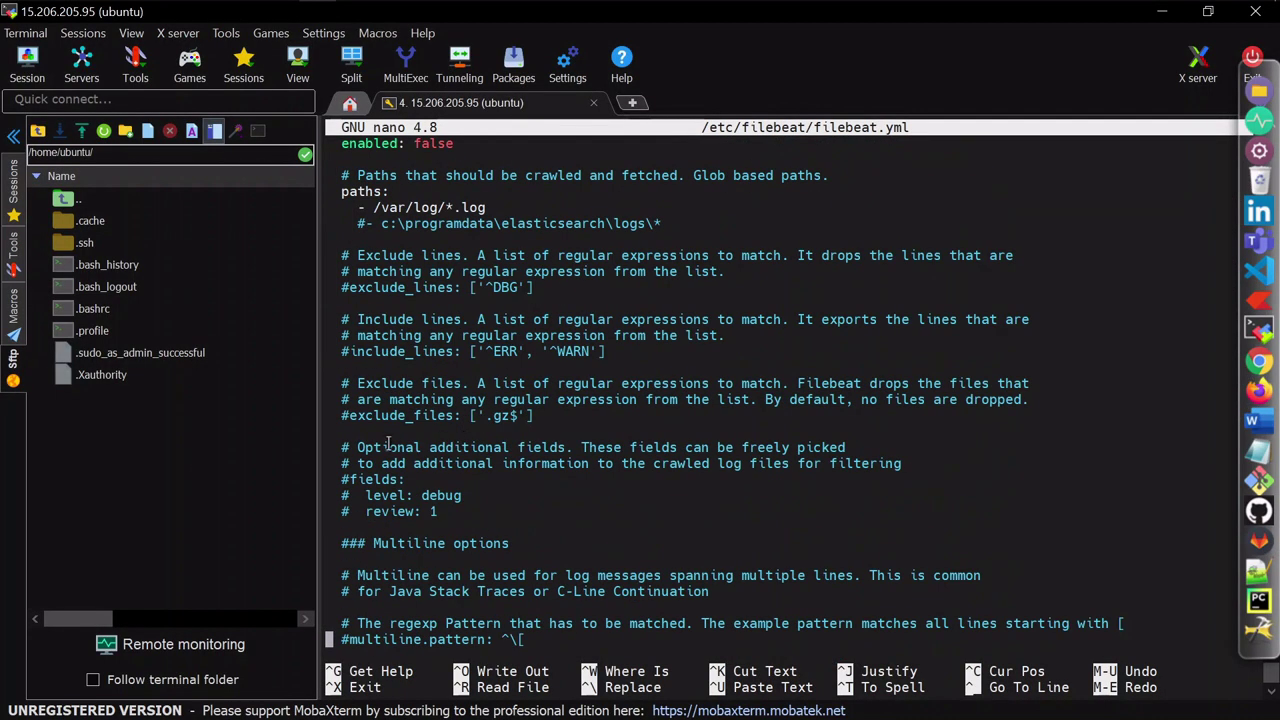
{"action": "scroll", "coordinate": [480, 322], "scroll_direction": "down", "scroll_amount": 2}
{"action": "scroll", "coordinate": [480, 322], "scroll_direction": "down", "scroll_amount": 9}
{"action": "scroll", "coordinate": [480, 322], "scroll_direction": "down", "scroll_amount": 4}
{"action": "scroll", "coordinate": [452, 412], "scroll_direction": "down", "scroll_amount": 4}
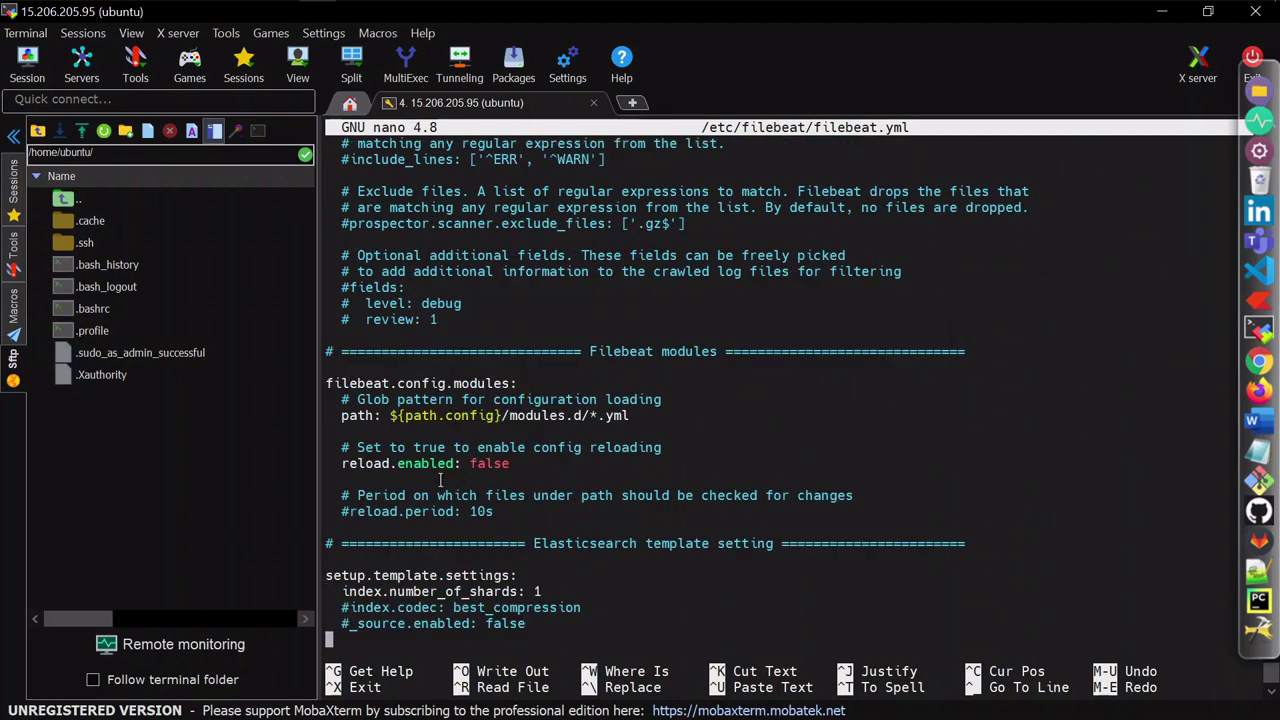
{"action": "scroll", "coordinate": [436, 476], "scroll_direction": "down", "scroll_amount": 2}
{"action": "scroll", "coordinate": [432, 476], "scroll_direction": "down", "scroll_amount": 2}
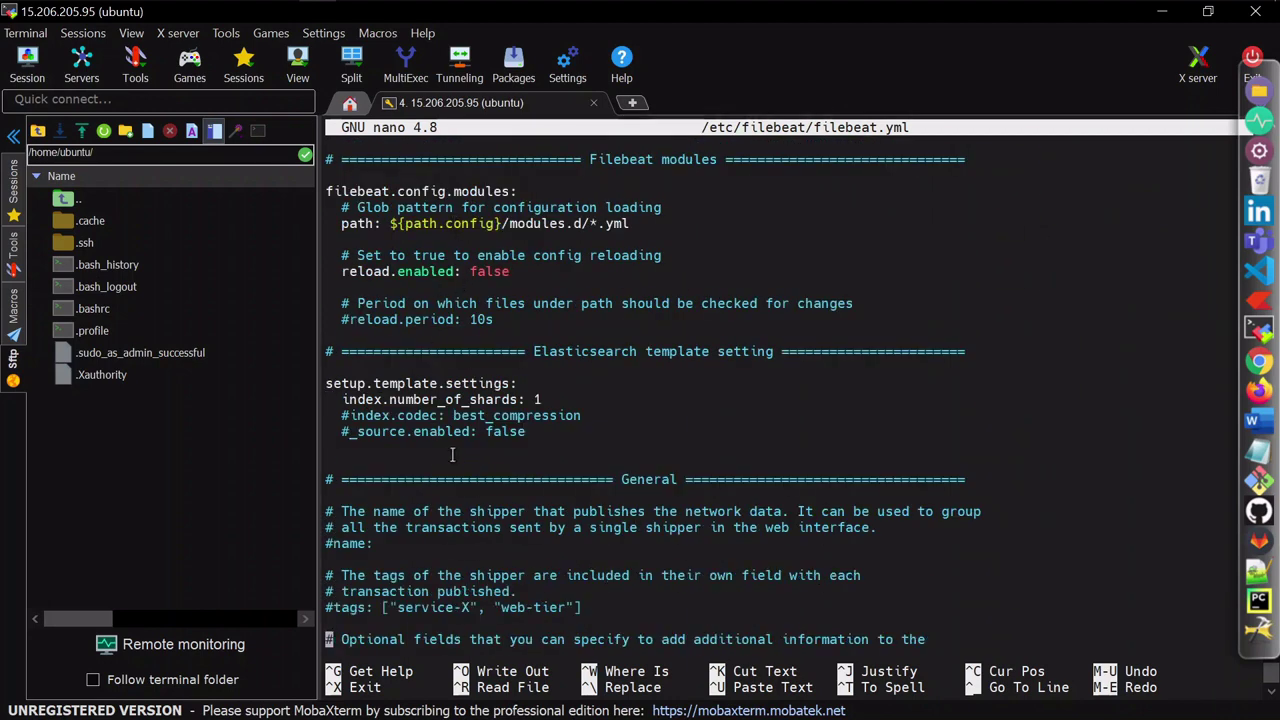
{"action": "scroll", "coordinate": [455, 460], "scroll_direction": "down", "scroll_amount": 2}
{"action": "scroll", "coordinate": [455, 460], "scroll_direction": "down", "scroll_amount": 1}
{"action": "scroll", "coordinate": [455, 460], "scroll_direction": "down", "scroll_amount": 2}
{"action": "scroll", "coordinate": [455, 461], "scroll_direction": "down", "scroll_amount": 2}
{"action": "scroll", "coordinate": [455, 461], "scroll_direction": "down", "scroll_amount": 2}
{"action": "scroll", "coordinate": [455, 461], "scroll_direction": "down", "scroll_amount": 3}
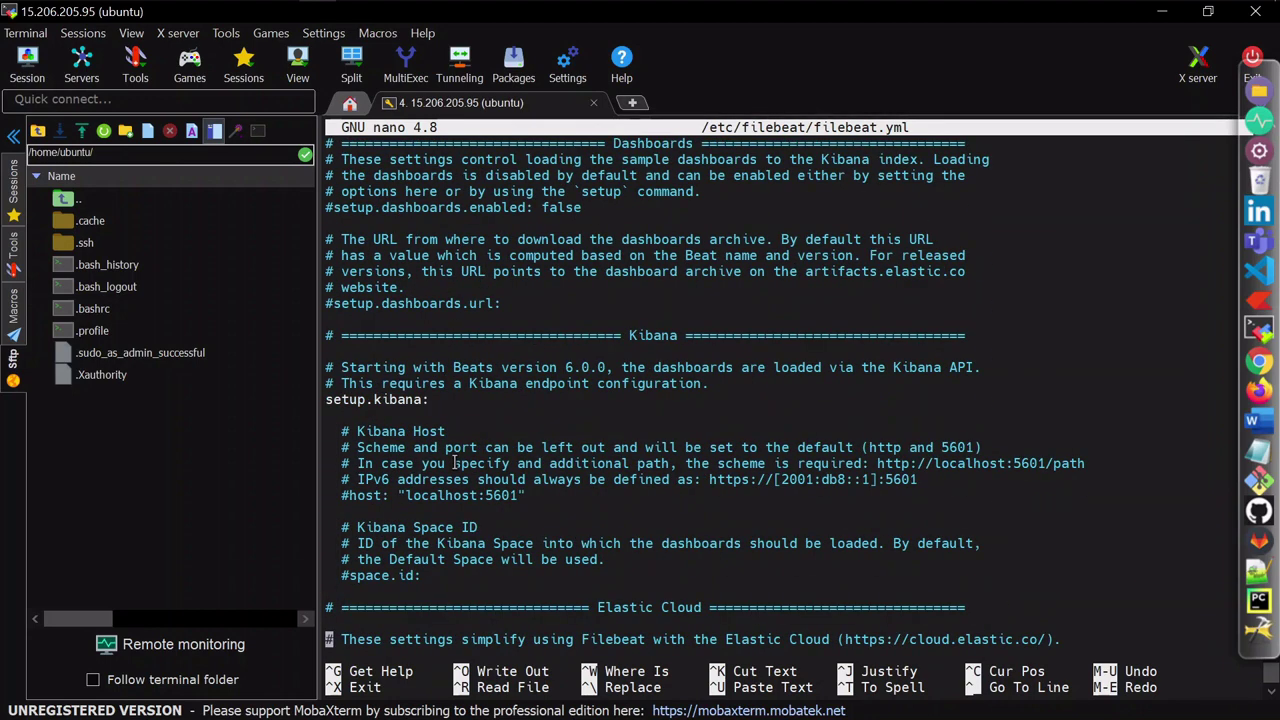
{"action": "scroll", "coordinate": [455, 461], "scroll_direction": "down", "scroll_amount": 1}
{"action": "scroll", "coordinate": [455, 461], "scroll_direction": "down", "scroll_amount": 2}
{"action": "scroll", "coordinate": [455, 461], "scroll_direction": "down", "scroll_amount": 3}
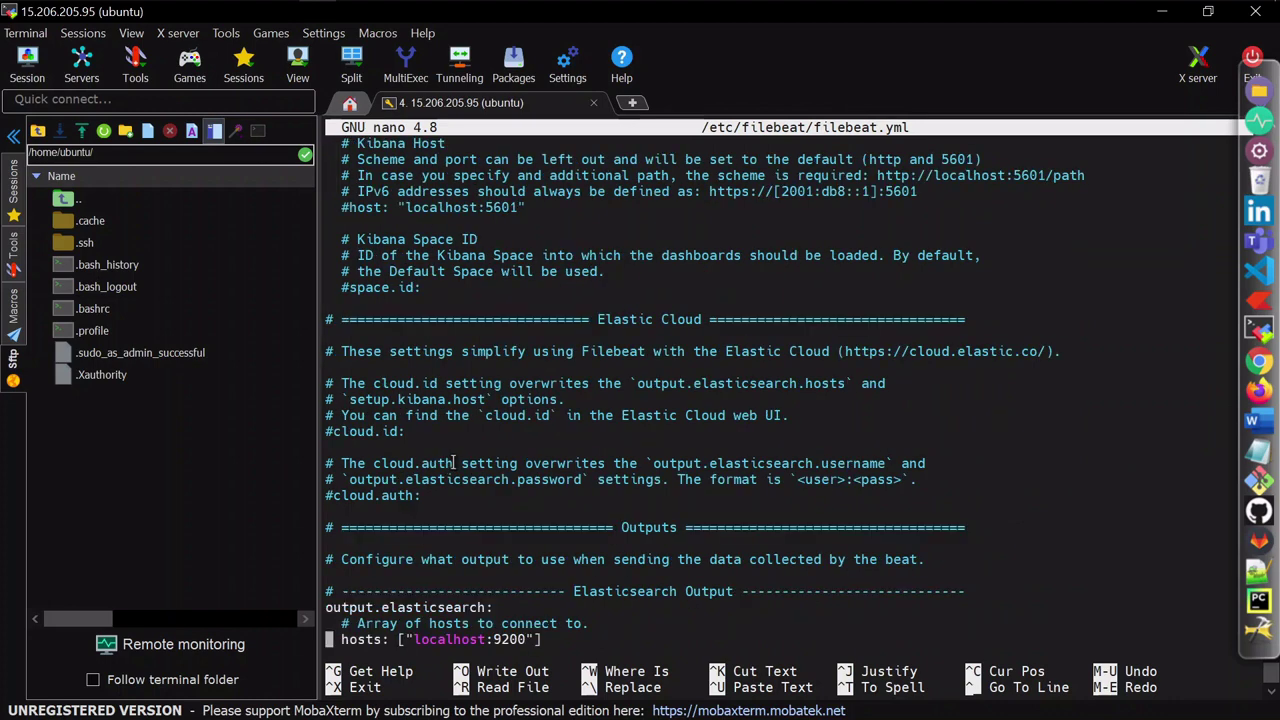
{"action": "scroll", "coordinate": [455, 461], "scroll_direction": "down", "scroll_amount": 3}
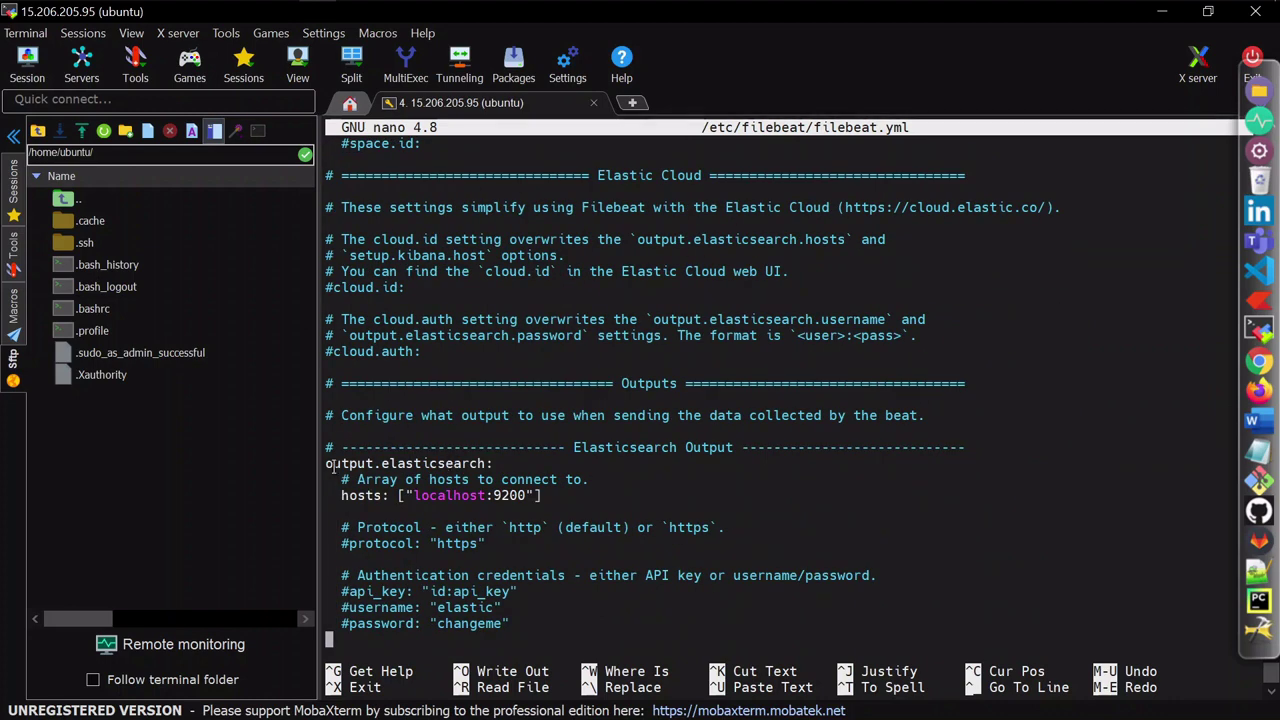
Step: Comment out output.elasticsearch and its hosts line in filebeat.yml
{"action": "key", "text": "Up"}
{"action": "key", "text": "Up"}
{"action": "key", "text": "Up"}
{"action": "key", "text": "Up"}
{"action": "key", "text": "Up"}
{"action": "key", "text": "Up"}
{"action": "key", "text": "Up"}
{"action": "key", "text": "Up"}
{"action": "key", "text": "Up"}
{"action": "key", "text": "Up"}
{"action": "key", "text": "Up"}
{"action": "type", "text": "#"}
{"action": "key", "text": "Down"}
{"action": "key", "text": "Down"}
{"action": "type", "text": "#"}
{"action": "key", "text": "alt+Tab"}
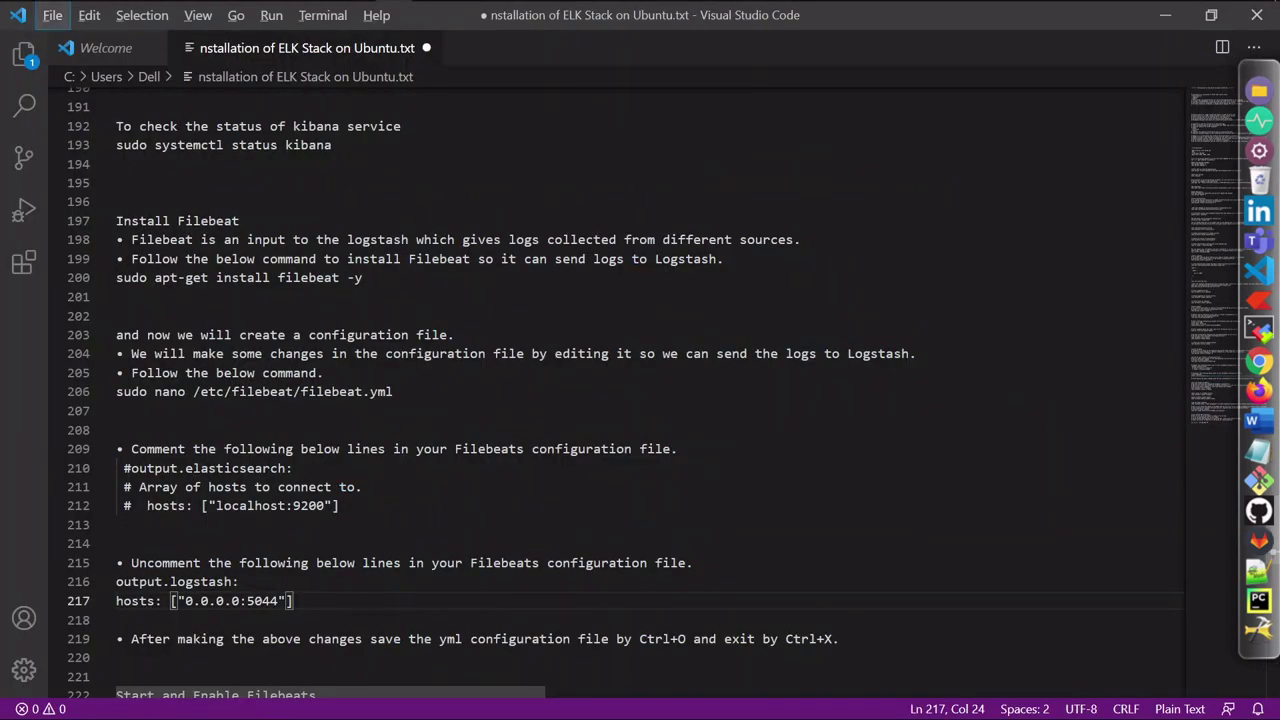
{"action": "key", "text": "alt+Tab"}
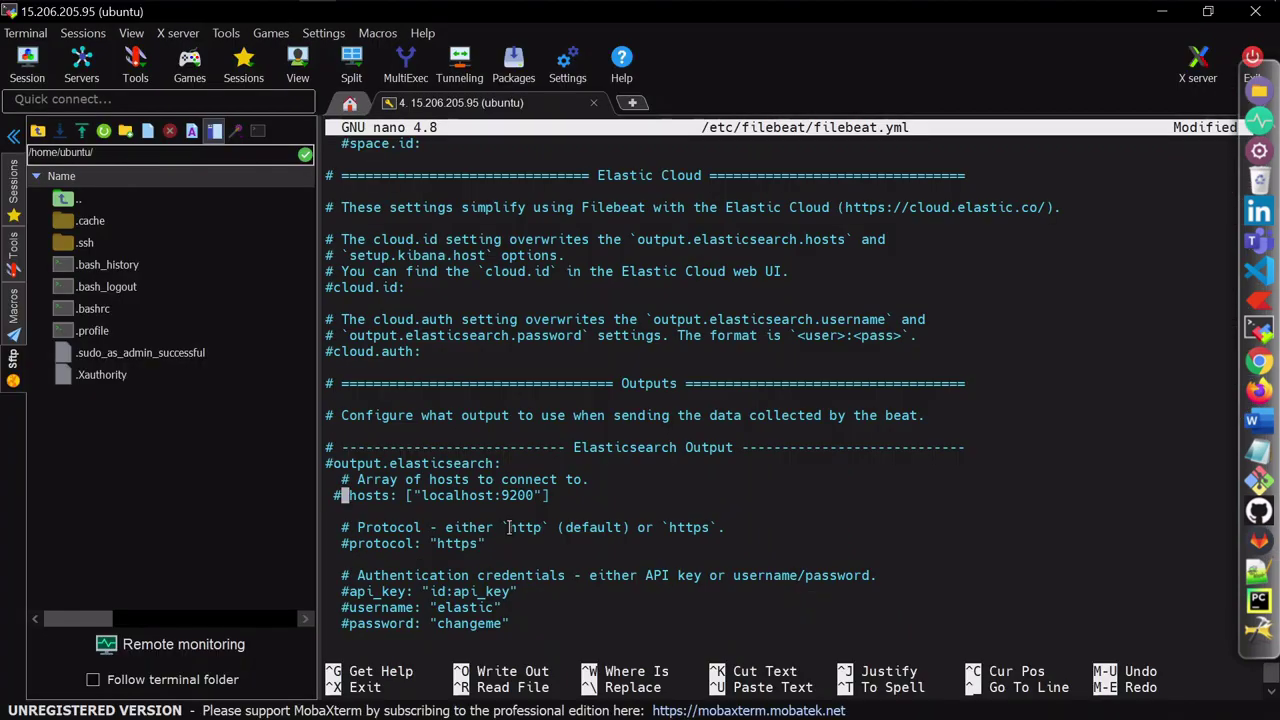
Step: Uncomment output.logstash with hosts 0.0.0.0:5044 and save filebeat.yml
{"action": "key", "text": "Down"}
{"action": "key", "text": "Down"}
{"action": "key", "text": "Down"}
{"action": "key", "text": "Down"}
{"action": "key", "text": "Down"}
{"action": "key", "text": "Down"}
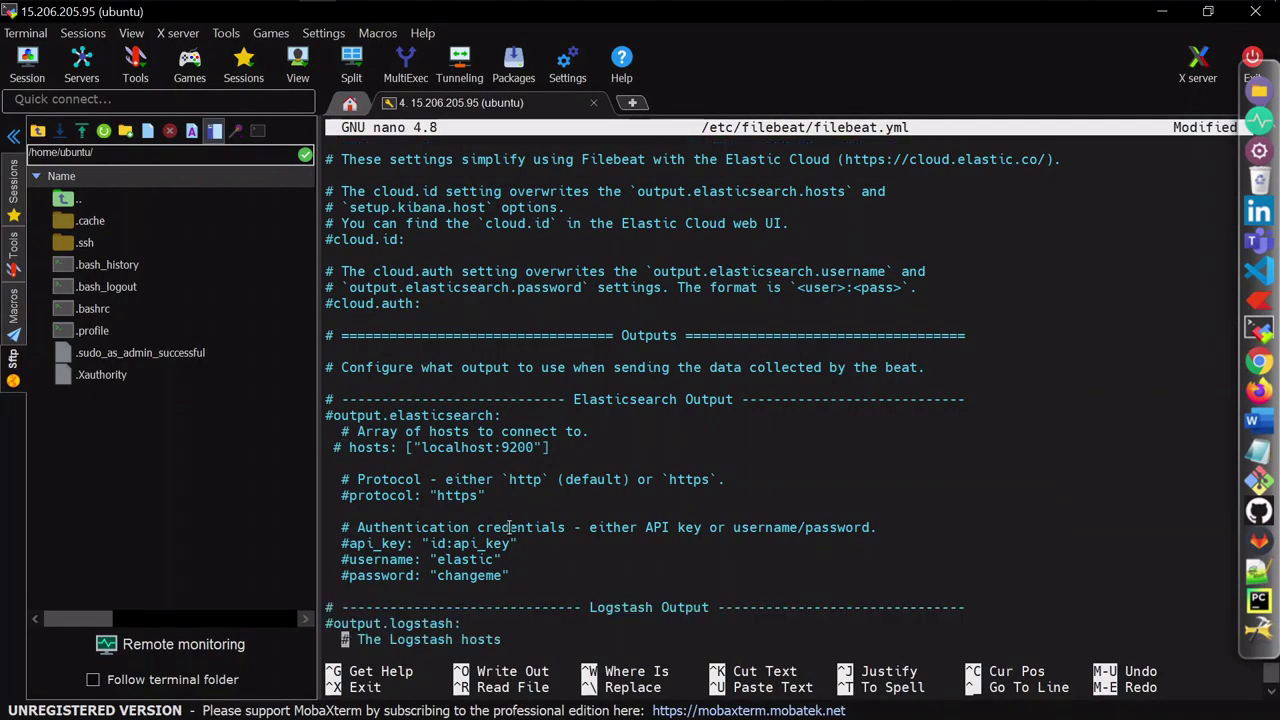
{"action": "key", "text": "Down"}
{"action": "key", "text": "Up"}
{"action": "key", "text": "Up"}
{"action": "key", "text": "Left"}
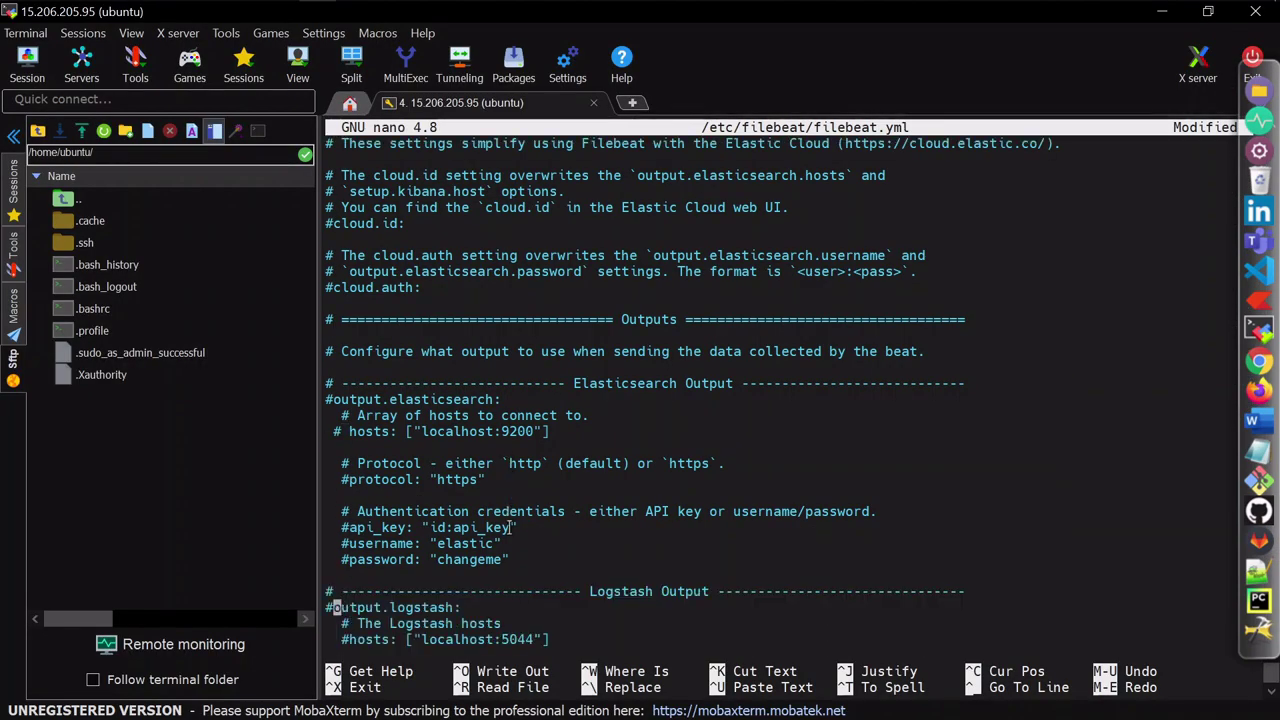
{"action": "key", "text": "BackSpace"}
{"action": "key", "text": "Down"}
{"action": "key", "text": "Down"}
{"action": "key", "text": "Right"}
{"action": "key", "text": "Right"}
{"action": "key", "text": "Delete"}
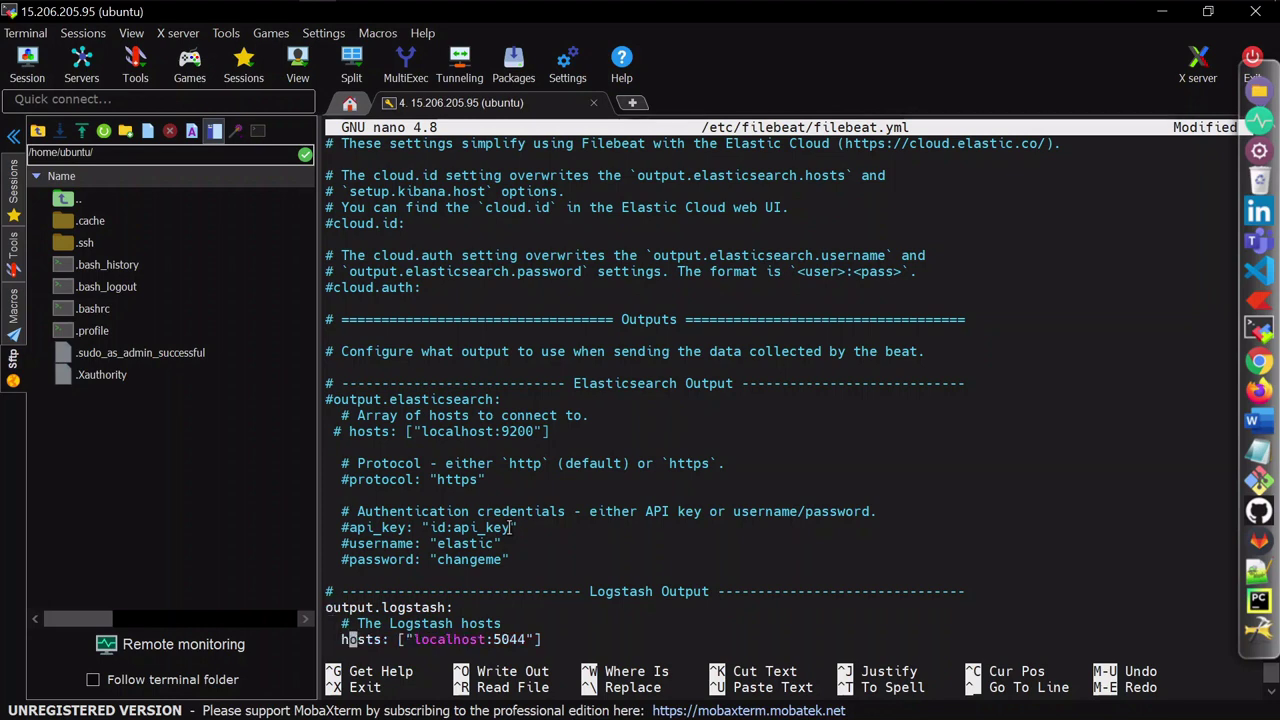
{"action": "key", "text": "Right"}
{"action": "key", "text": "Right"}
{"action": "key", "text": "Right"}
{"action": "key", "text": "Right"}
{"action": "key", "text": "Right"}
{"action": "key", "text": "Right"}
{"action": "key", "text": "Right"}
{"action": "key", "text": "Right"}
{"action": "key", "text": "Right"}
{"action": "key", "text": "Right"}
{"action": "key", "text": "BackSpace"}
{"action": "key", "text": "BackSpace"}
{"action": "key", "text": "BackSpace"}
{"action": "key", "text": "BackSpace"}
{"action": "key", "text": "BackSpace"}
{"action": "key", "text": "BackSpace"}
{"action": "key", "text": "BackSpace"}
{"action": "key", "text": "BackSpace"}
{"action": "key", "text": "BackSpace"}
{"action": "type", "text": "0.0.0"}
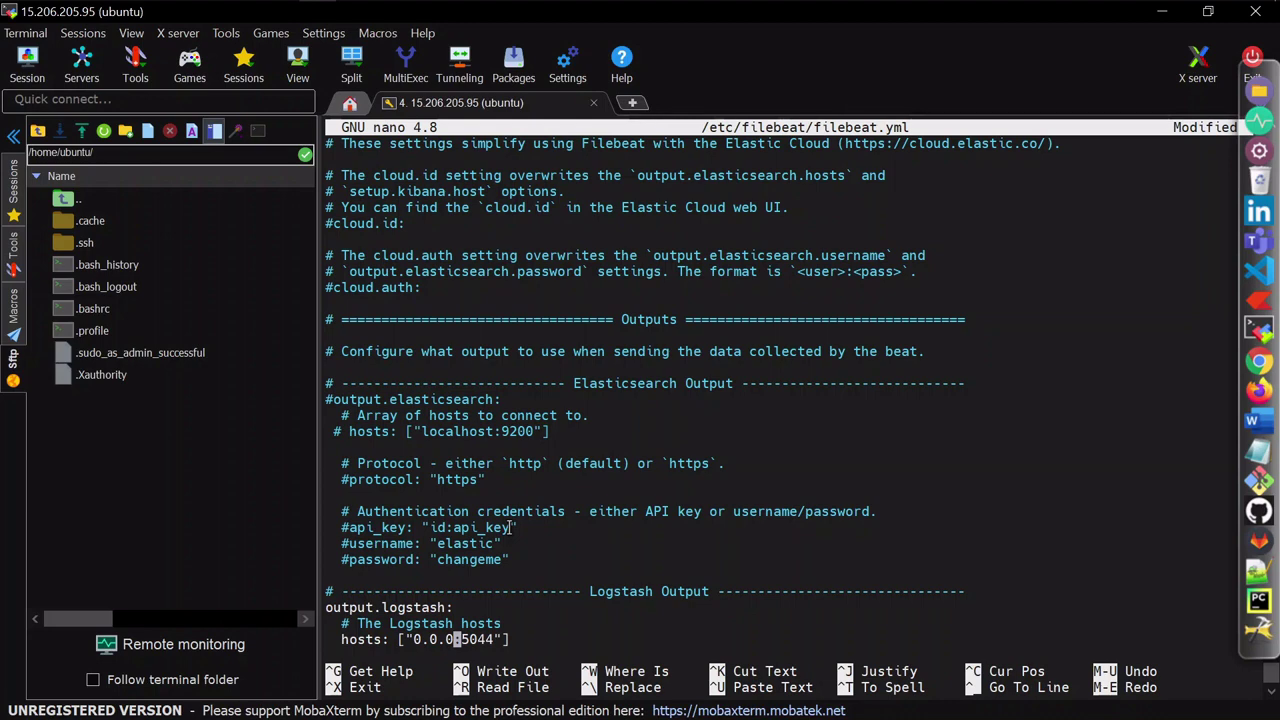
{"action": "type", "text": ".0"}
{"action": "key", "text": "ctrl+o"}
{"action": "key", "text": "Return"}
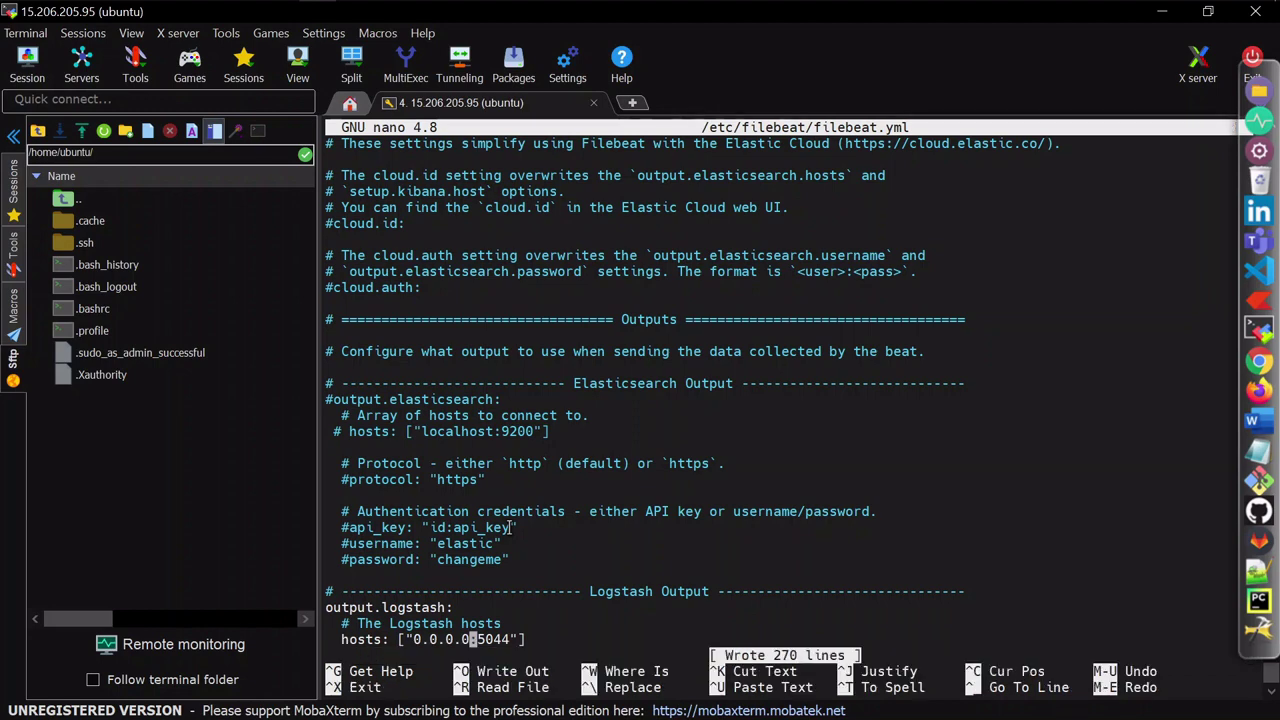
Step: Reopen filebeat.yml to confirm the Logstash hosts value 0.0.0.0:5044, then close it
{"action": "key", "text": "ctrl+x"}
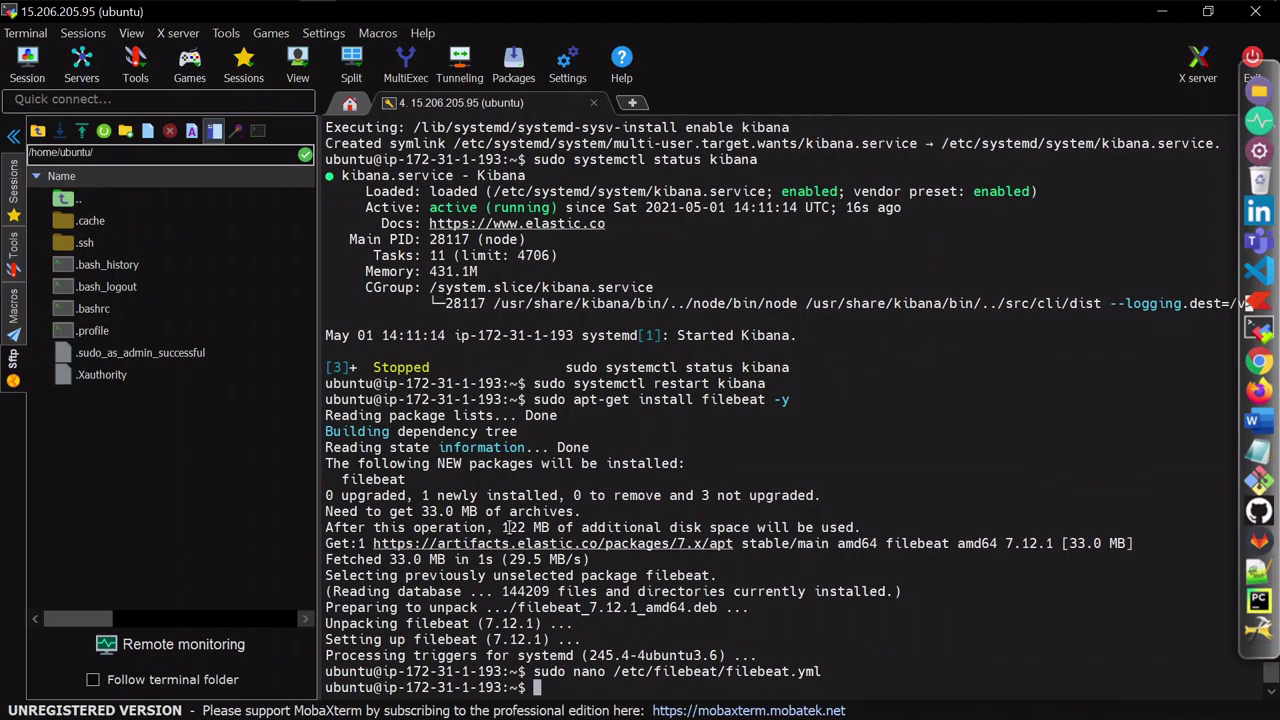
{"action": "key", "text": "Up"}
{"action": "key", "text": "Return"}
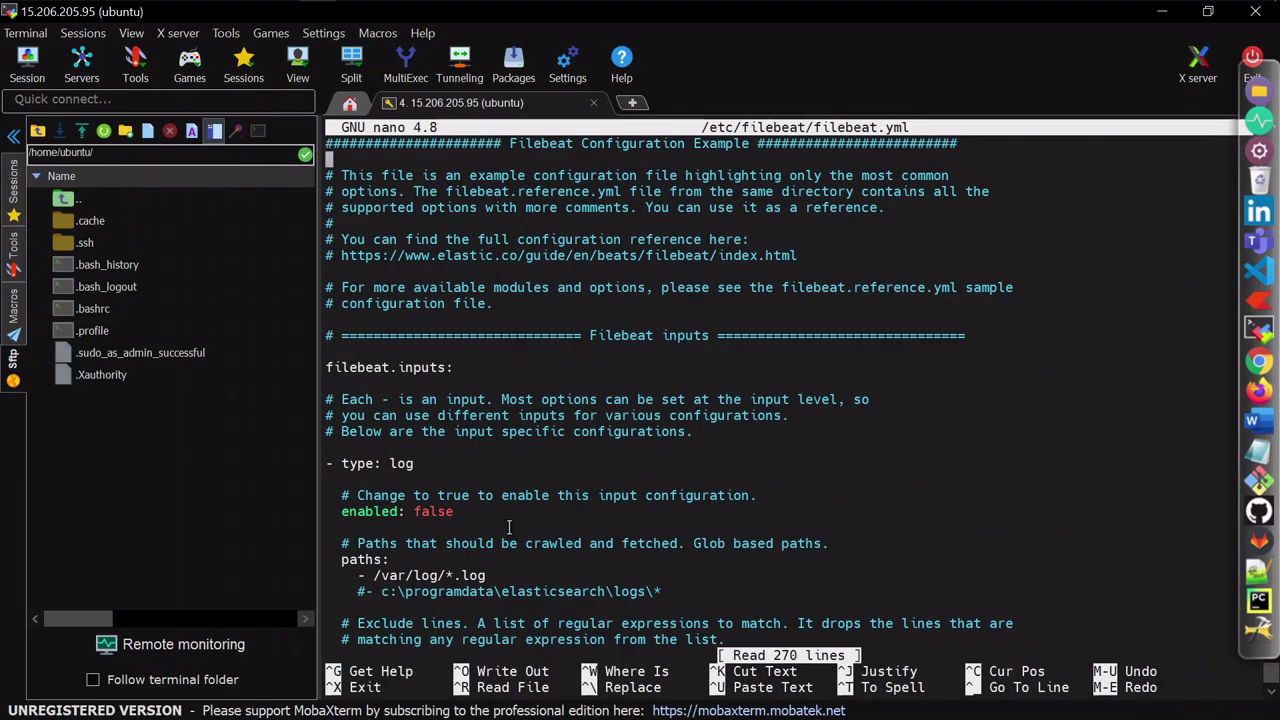
{"action": "key", "text": "Down"}
{"action": "key", "text": "Down"}
{"action": "key", "text": "Down"}
{"action": "key", "text": "Down"}
{"action": "key", "text": "Down"}
{"action": "key", "text": "Down"}
{"action": "key", "text": "Down"}
{"action": "key", "text": "Down"}
{"action": "key", "text": "Down"}
{"action": "key", "text": "Down"}
{"action": "key", "text": "Down"}
{"action": "key", "text": "Down"}
{"action": "key", "text": "Down"}
{"action": "key", "text": "Down"}
{"action": "key", "text": "Down"}
{"action": "key", "text": "Down"}
{"action": "key", "text": "Down"}
{"action": "key", "text": "Down"}
{"action": "key", "text": "Down"}
{"action": "key", "text": "Down"}
{"action": "key", "text": "Down"}
{"action": "key", "text": "Down"}
{"action": "key", "text": "Down"}
{"action": "key", "text": "Down"}
{"action": "key", "text": "Down"}
{"action": "key", "text": "Down"}
{"action": "key", "text": "Down"}
{"action": "key", "text": "Down"}
{"action": "key", "text": "Down"}
{"action": "key", "text": "Down"}
{"action": "key", "text": "Down"}
{"action": "key", "text": "Down"}
{"action": "key", "text": "Down"}
{"action": "key", "text": "Down"}
{"action": "key", "text": "Down"}
{"action": "key", "text": "Down"}
{"action": "key", "text": "Down"}
{"action": "key", "text": "Down"}
{"action": "key", "text": "Down"}
{"action": "key", "text": "Down"}
{"action": "key", "text": "Down"}
{"action": "key", "text": "Down"}
{"action": "key", "text": "Down"}
{"action": "key", "text": "Down"}
{"action": "key", "text": "Down"}
{"action": "key", "text": "Down"}
{"action": "key", "text": "Down"}
{"action": "key", "text": "Down"}
{"action": "key", "text": "Down"}
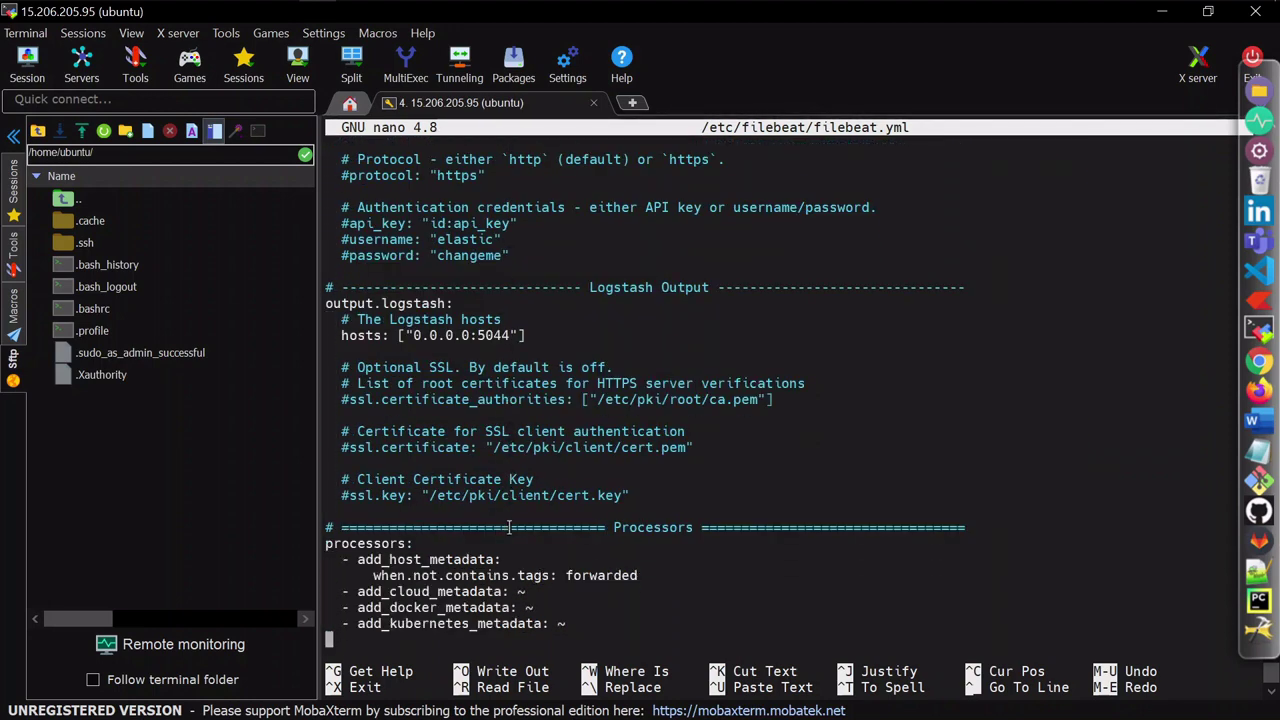
{"action": "key", "text": "Up"}
{"action": "key", "text": "Up"}
{"action": "key", "text": "Up"}
{"action": "key", "text": "Up"}
{"action": "key", "text": "Up"}
{"action": "key", "text": "Up"}
{"action": "key", "text": "Up"}
{"action": "key", "text": "ctrl+x"}
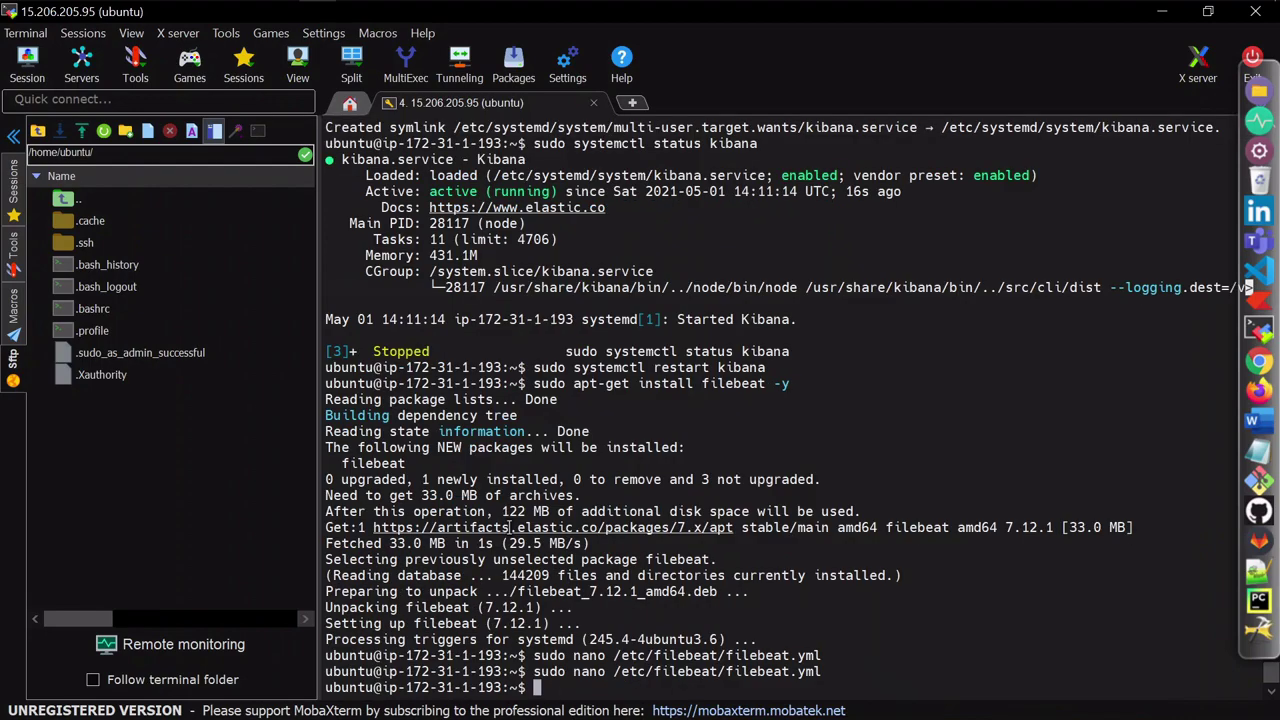
Step: Scroll the ELK notes down to Filebeat's start and enable commands
{"action": "key", "text": "alt+Tab"}
{"action": "scroll", "coordinate": [640, 400], "scroll_direction": "down", "scroll_amount": 2}
{"action": "scroll", "coordinate": [640, 400], "scroll_direction": "down", "scroll_amount": 2}
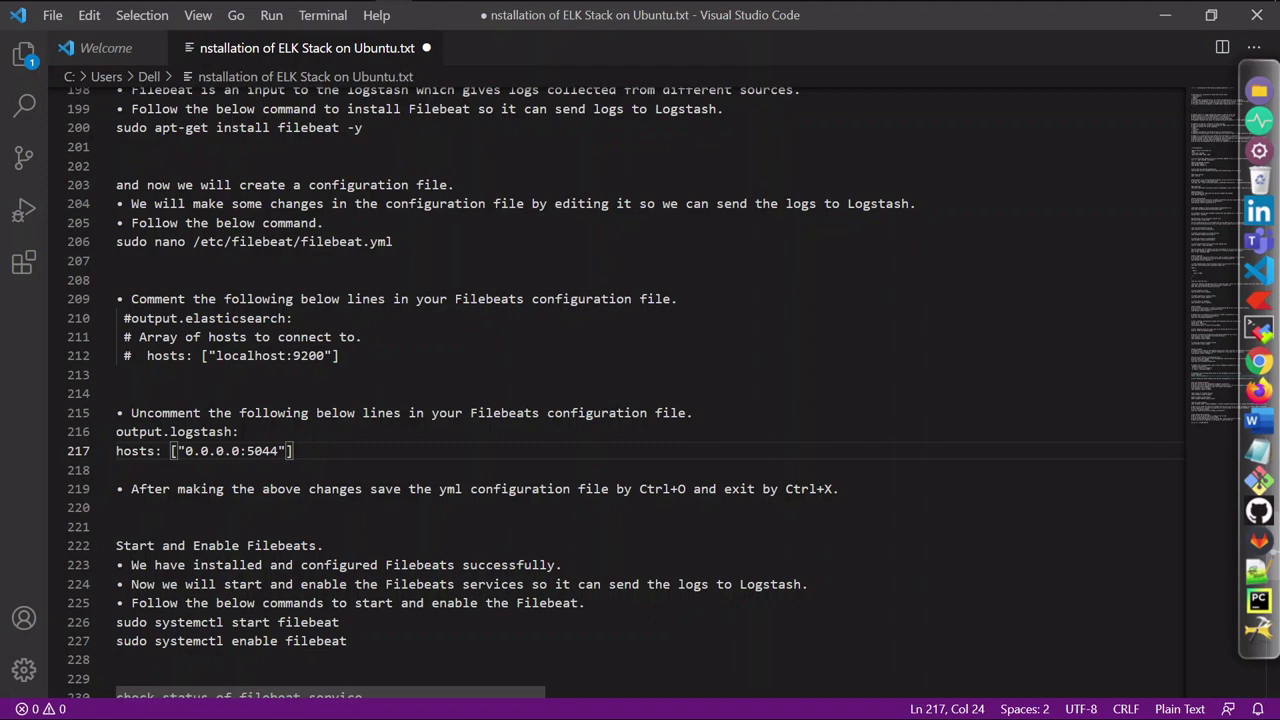
{"action": "scroll", "coordinate": [640, 400], "scroll_direction": "down", "scroll_amount": 3}
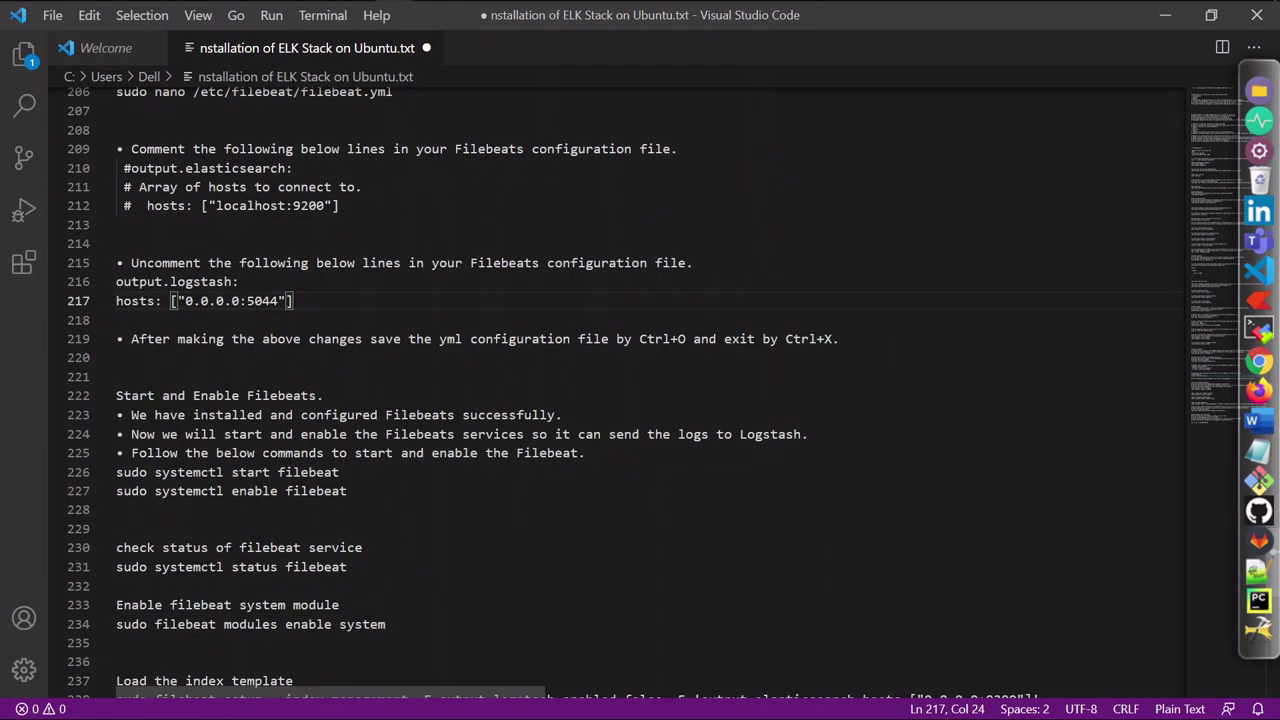
Step: Run 'sudo systemctl start filebeat' on the server, copied from the notes
{"action": "triple_click", "coordinate": [195, 472]}
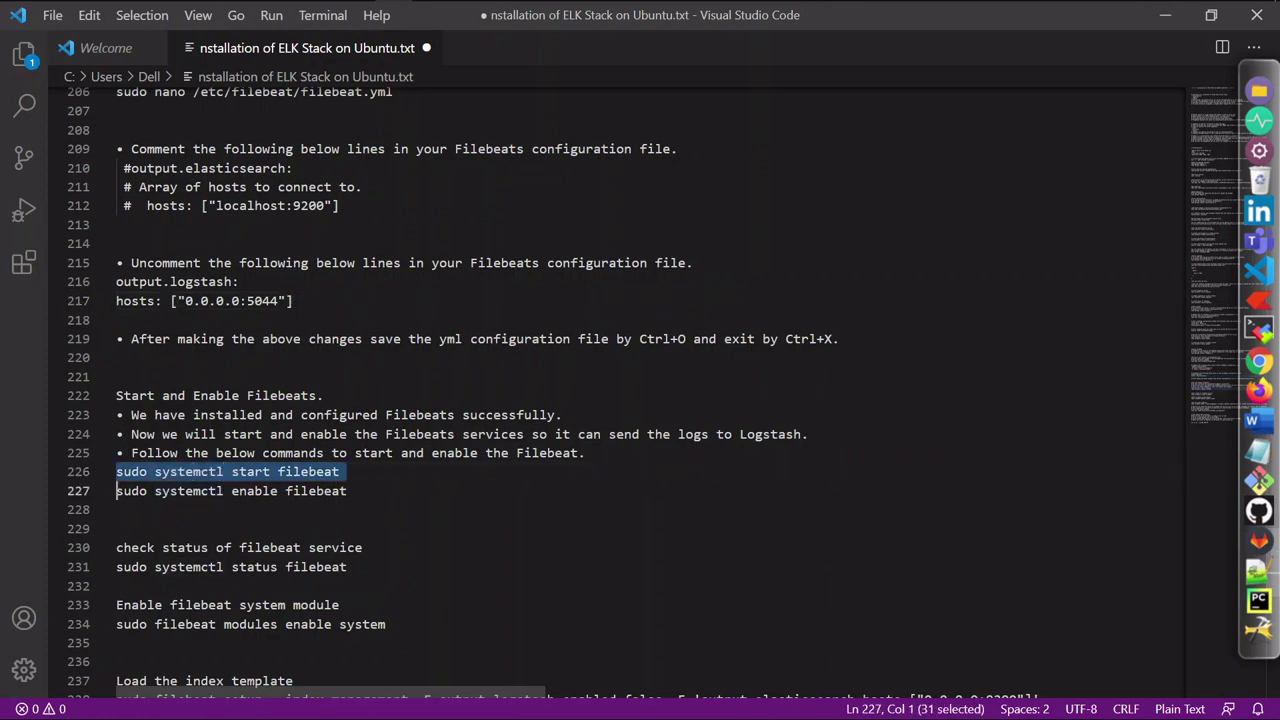
{"action": "right_click", "coordinate": [198, 476]}
{"action": "left_click", "coordinate": [240, 549]}
{"action": "key", "text": "alt+Tab"}
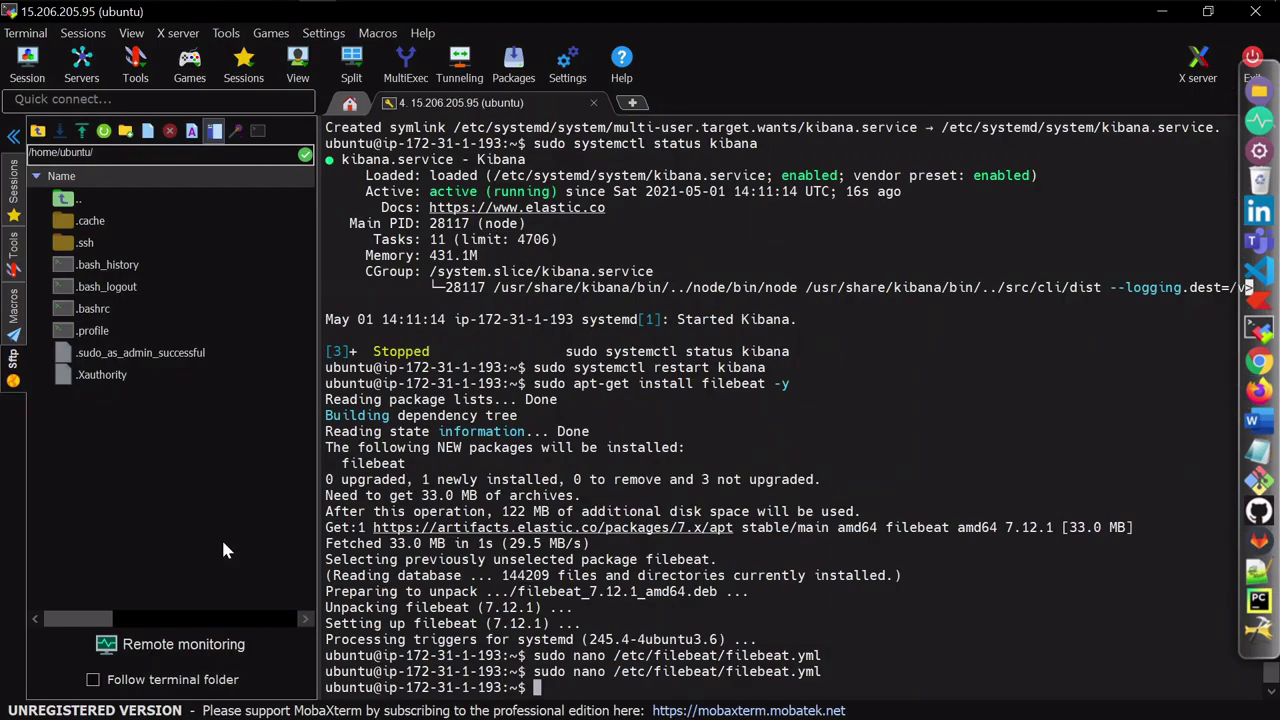
{"action": "key", "text": "shift+Insert"}
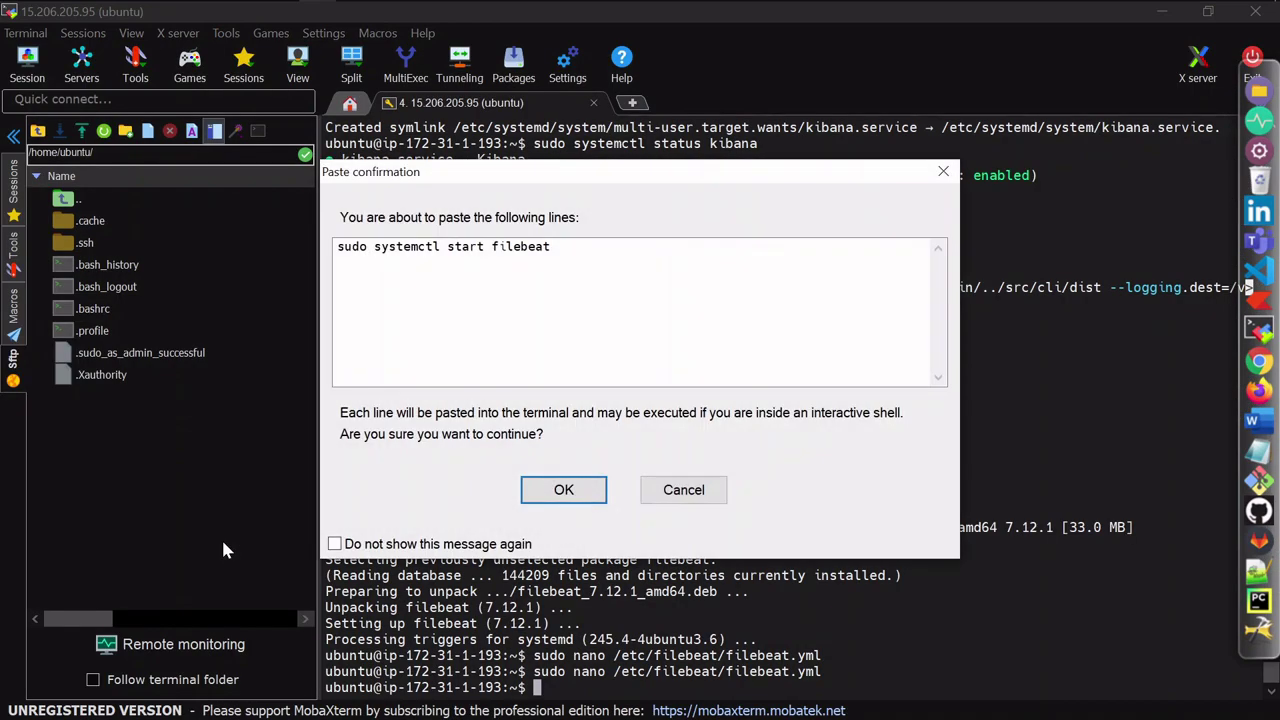
{"action": "key", "text": "Return"}
{"action": "key", "text": "alt+Tab"}
{"action": "key", "text": "alt+Tab"}
Step: Enable Filebeat at boot with 'sudo systemctl enable filebeat'
{"action": "key", "text": "Up"}
{"action": "key", "text": "Left"}
{"action": "key", "text": "Left"}
{"action": "key", "text": "Left"}
{"action": "key", "text": "Left"}
{"action": "key", "text": "Left"}
{"action": "key", "text": "Left"}
{"action": "key", "text": "Left"}
{"action": "key", "text": "Left"}
{"action": "key", "text": "Left"}
{"action": "key", "text": "BackSpace"}
{"action": "key", "text": "BackSpace"}
{"action": "key", "text": "BackSpace"}
{"action": "key", "text": "BackSpace"}
{"action": "key", "text": "BackSpace"}
{"action": "type", "text": "ena"}
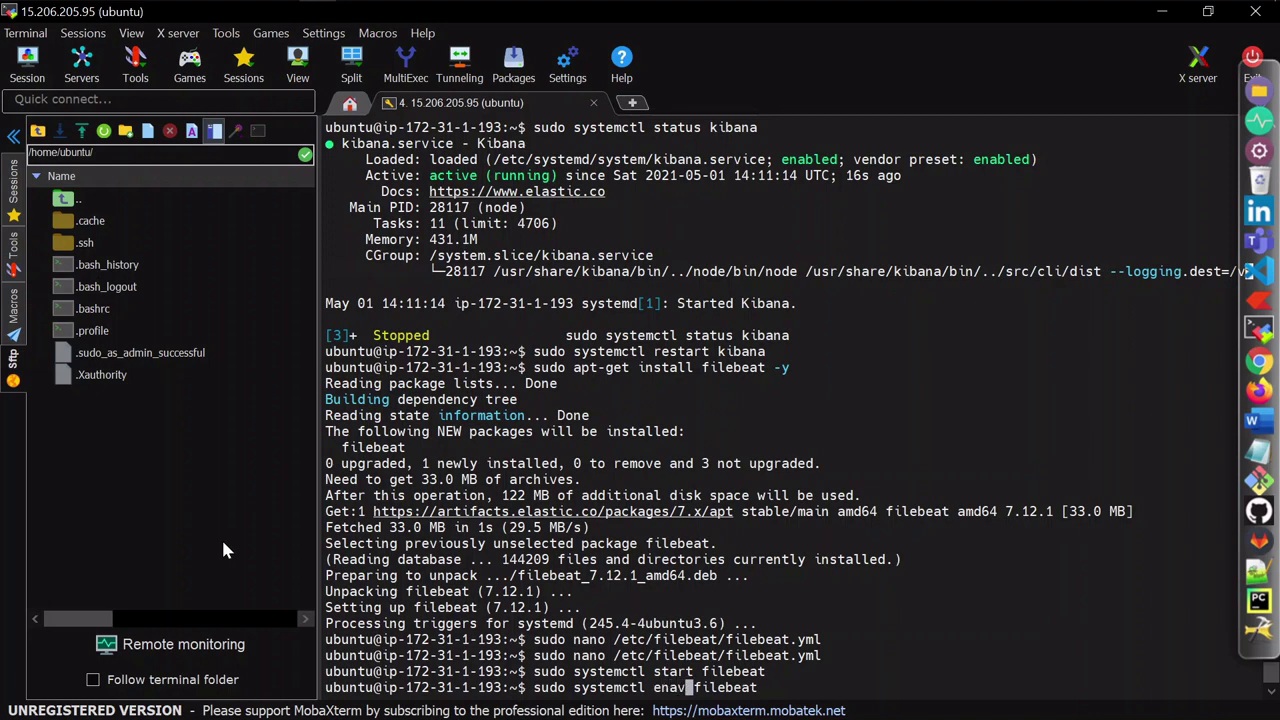
{"action": "type", "text": "ble"}
{"action": "key", "text": "Return"}
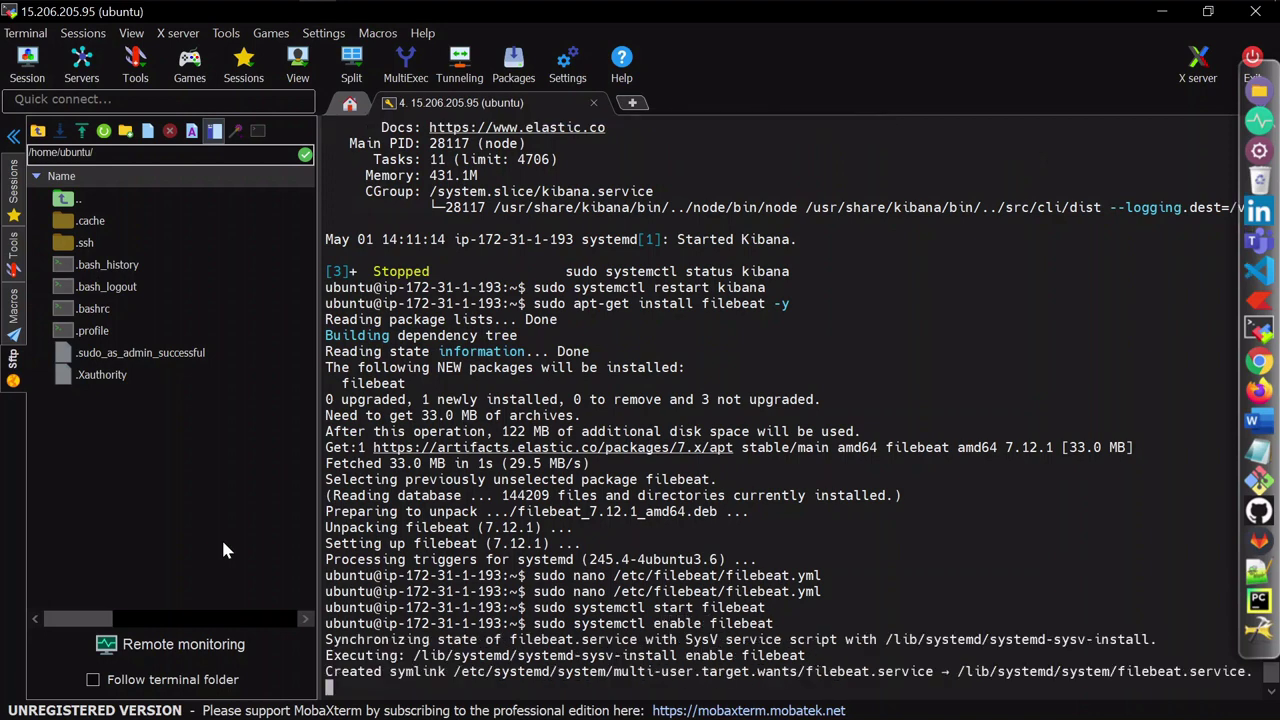
Step: Check 'sudo systemctl status filebeat' and confirm it reports active (running)
{"action": "key", "text": "Up"}
{"action": "key", "text": "Left"}
{"action": "key", "text": "Left"}
{"action": "key", "text": "Left"}
{"action": "key", "text": "Left"}
{"action": "key", "text": "Left"}
{"action": "key", "text": "Left"}
{"action": "key", "text": "Left"}
{"action": "key", "text": "Left"}
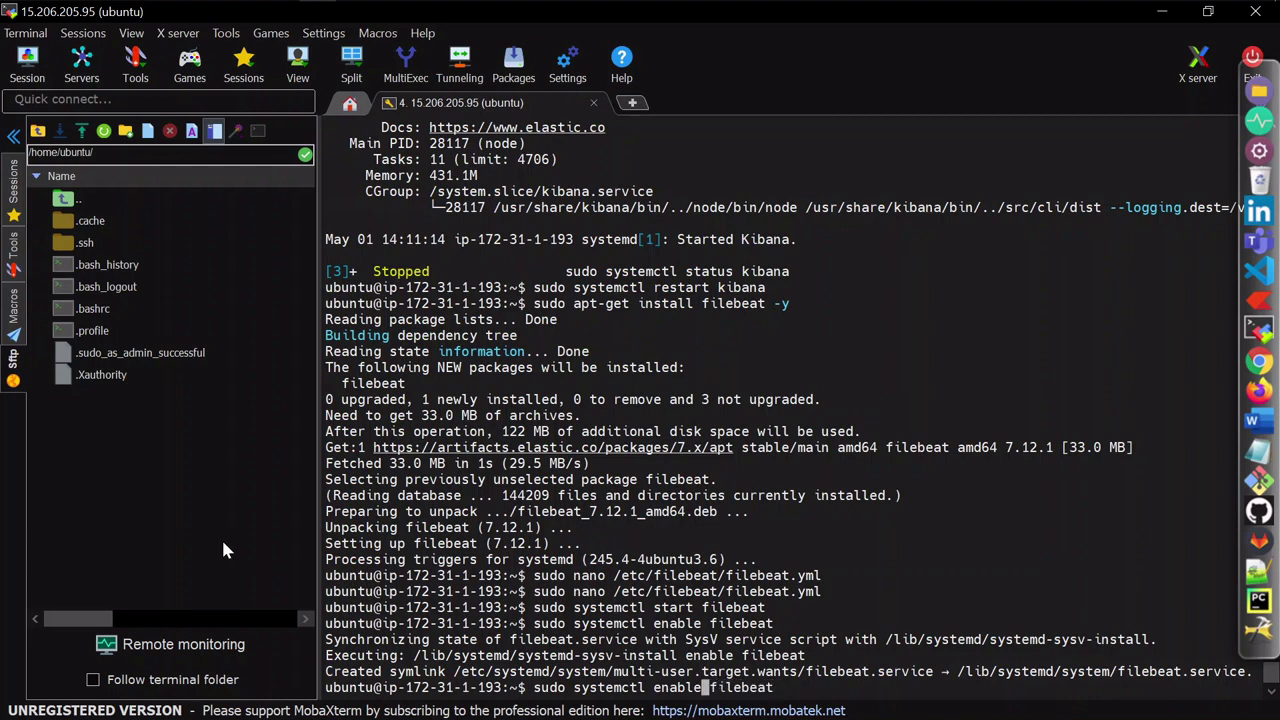
{"action": "key", "text": "BackSpace"}
{"action": "key", "text": "BackSpace"}
{"action": "key", "text": "BackSpace"}
{"action": "key", "text": "BackSpace"}
{"action": "key", "text": "BackSpace"}
{"action": "key", "text": "BackSpace"}
{"action": "type", "text": "status"}
{"action": "key", "text": "Return"}
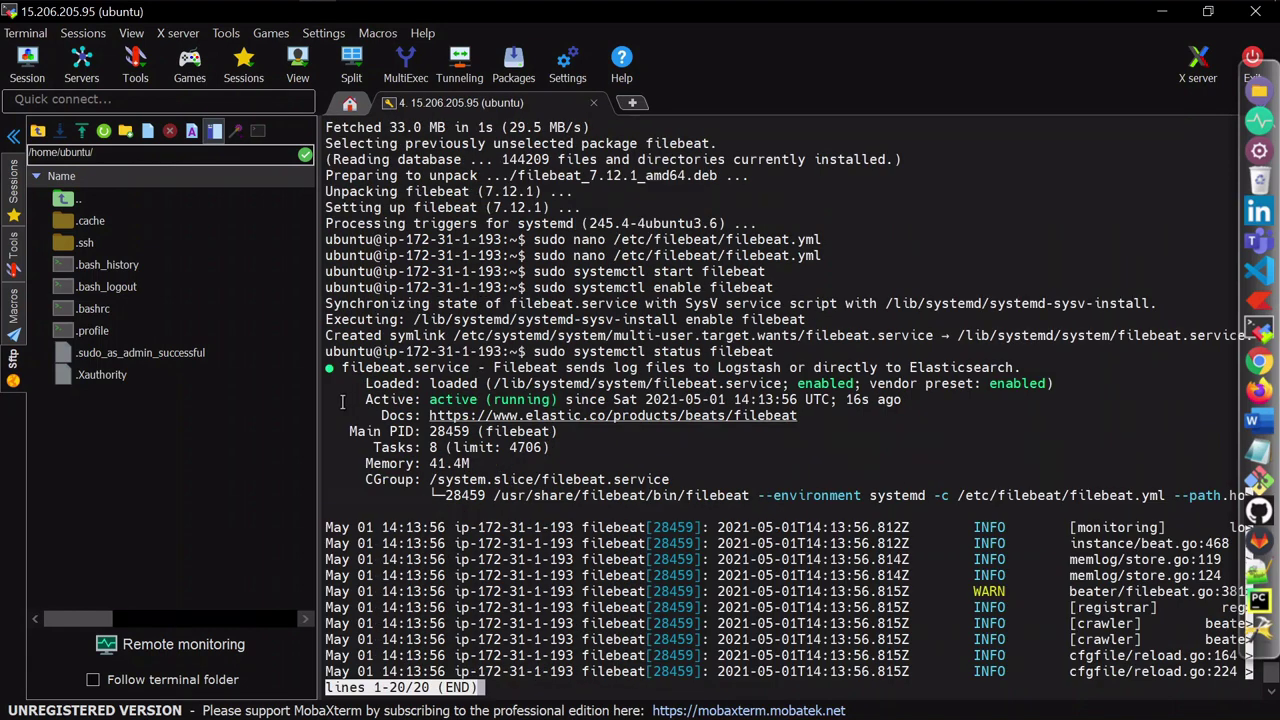
{"action": "left_click_drag", "start_coordinate": [367, 399], "coordinate": [558, 400]}
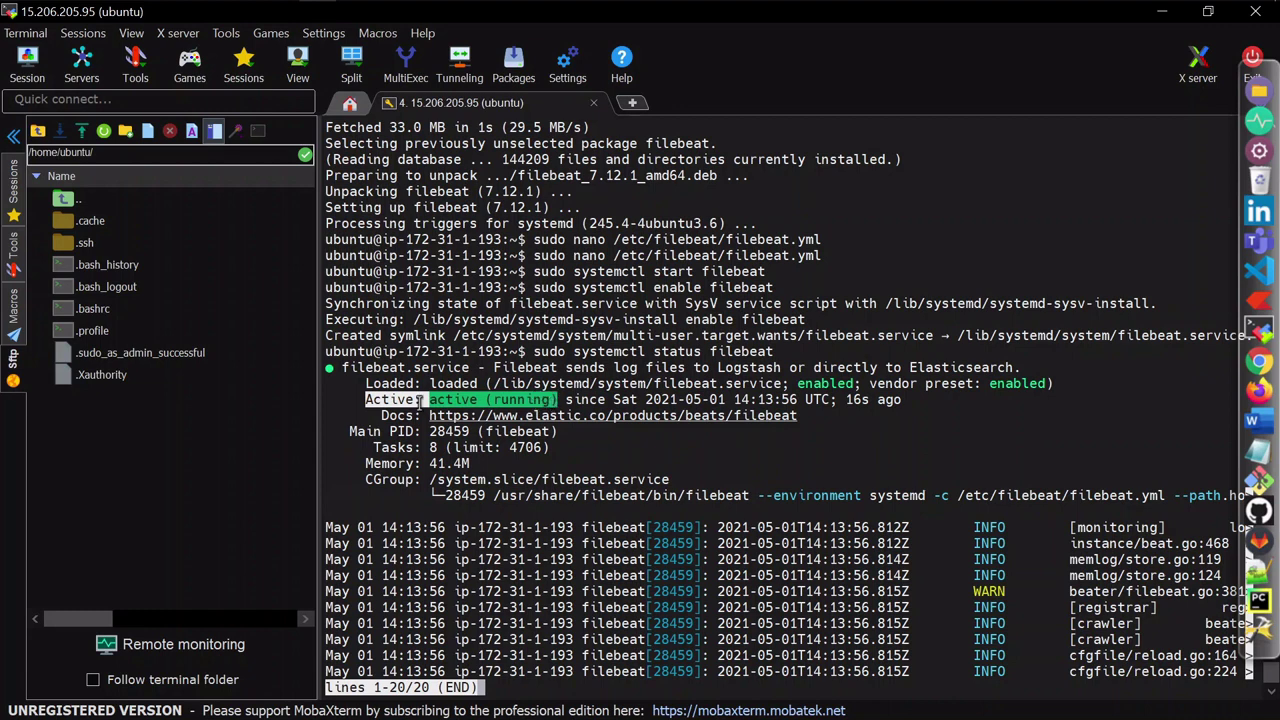
{"action": "key", "text": "ctrl+z"}
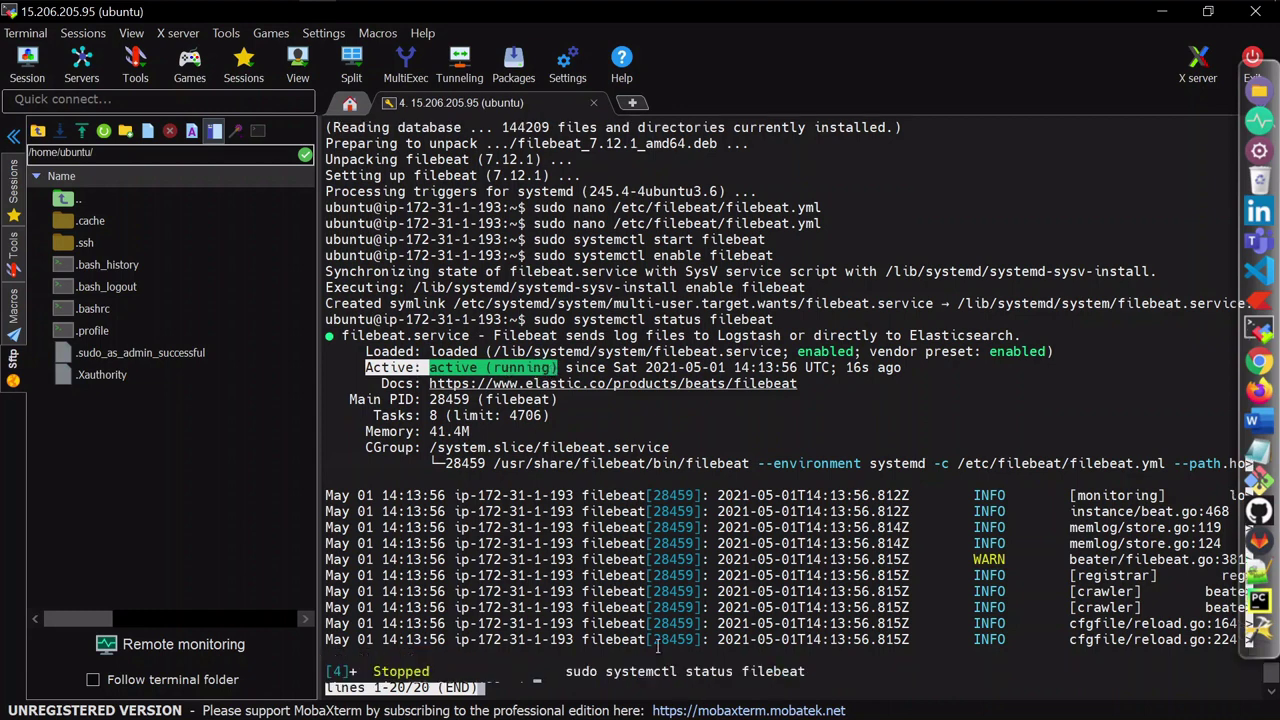
Step: Restart Filebeat with 'sudo systemctl restart filebeat'
{"action": "key", "text": "Up"}
{"action": "key", "text": "Up"}
{"action": "key", "text": "Left"}
{"action": "key", "text": "Left"}
{"action": "key", "text": "Left"}
{"action": "key", "text": "Left"}
{"action": "key", "text": "Left"}
{"action": "key", "text": "Left"}
{"action": "key", "text": "Left"}
{"action": "key", "text": "Left"}
{"action": "key", "text": "Left"}
{"action": "key", "text": "Left"}
{"action": "key", "text": "Left"}
{"action": "key", "text": "Left"}
{"action": "type", "text": "re"}
{"action": "key", "text": "Return"}
{"action": "key", "text": "alt+Tab"}
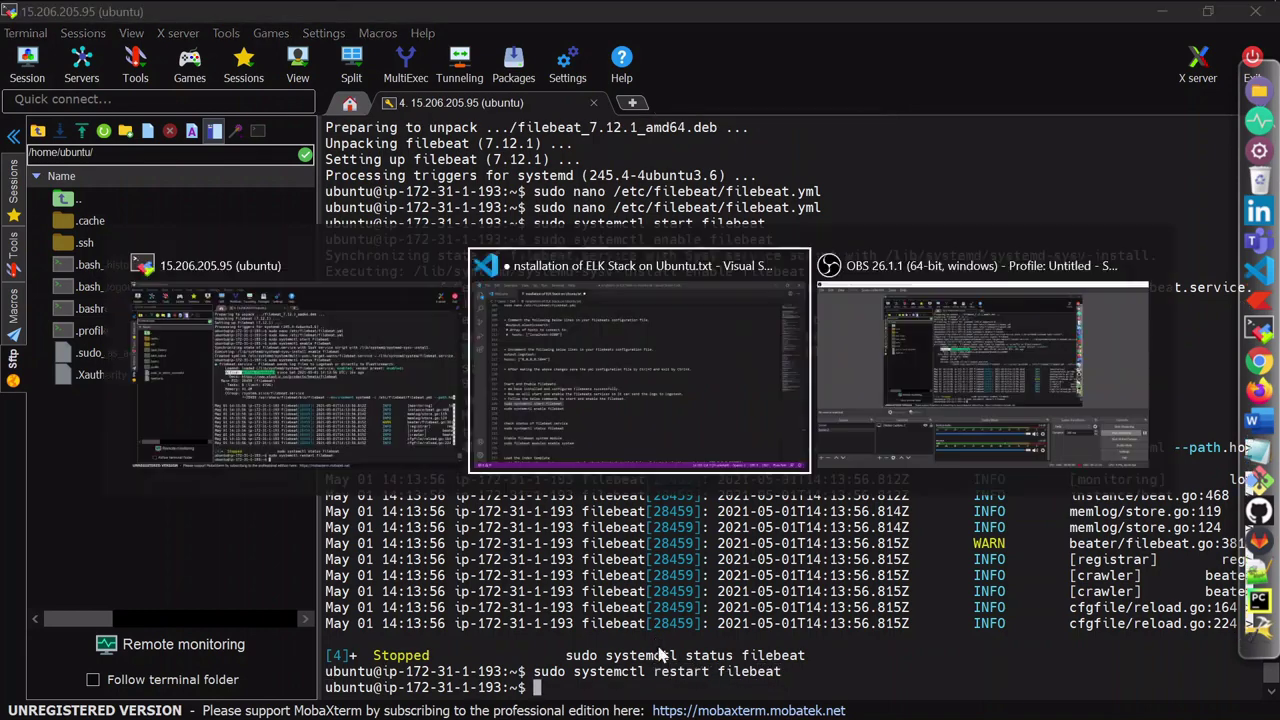
Step: Run the Filebeat system module enable command from the notes so the terminal reports 'Enabled system'
{"action": "scroll", "coordinate": [620, 390], "scroll_direction": "down", "scroll_amount": 2}
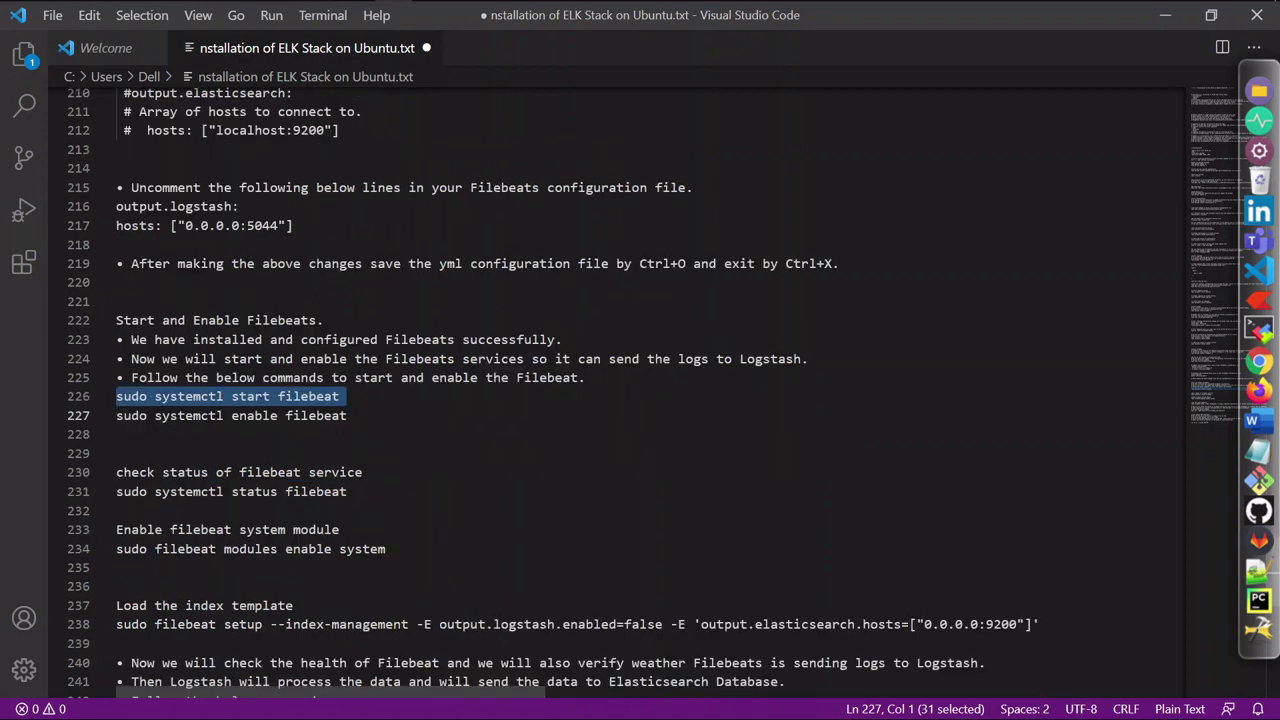
{"action": "scroll", "coordinate": [620, 390], "scroll_direction": "down", "scroll_amount": 2}
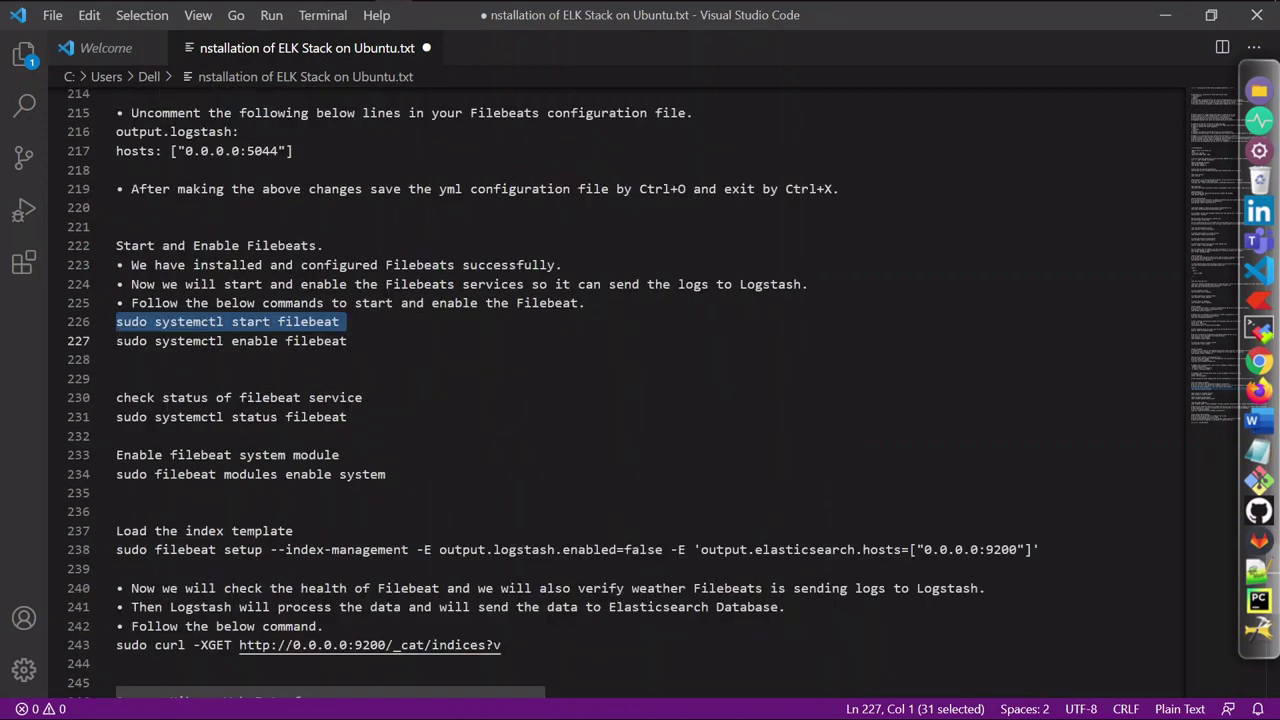
{"action": "double_click", "coordinate": [250, 474]}
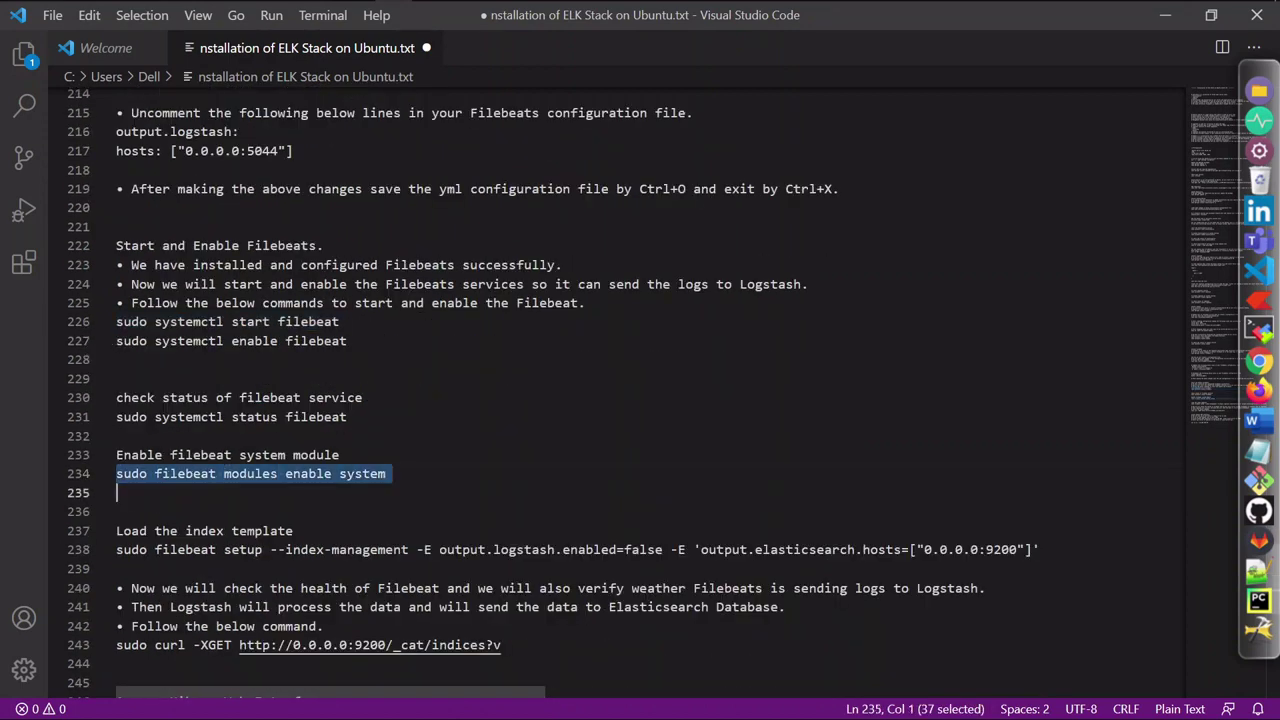
{"action": "key", "text": "ctrl+a"}
{"action": "triple_click", "coordinate": [246, 474]}
{"action": "right_click", "coordinate": [246, 480]}
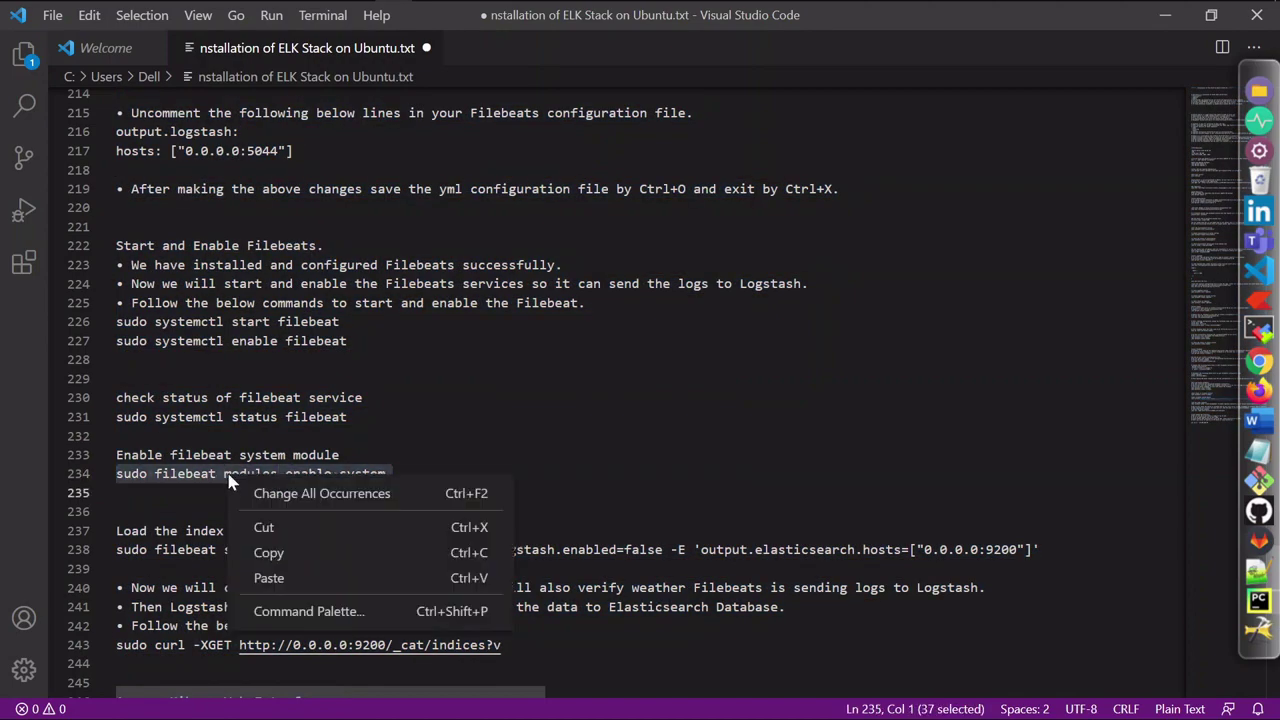
{"action": "left_click", "coordinate": [278, 558]}
{"action": "key", "text": "alt+Tab"}
{"action": "key", "text": "shift+Insert"}
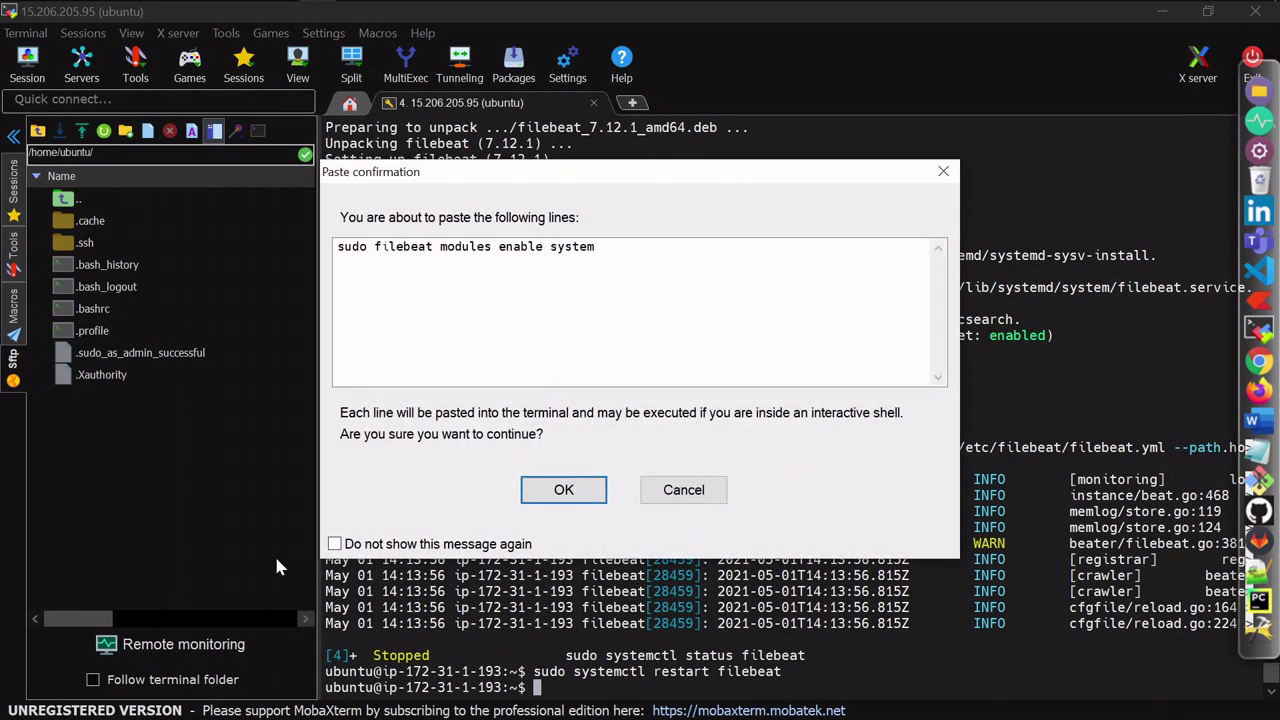
{"action": "key", "text": "Return"}
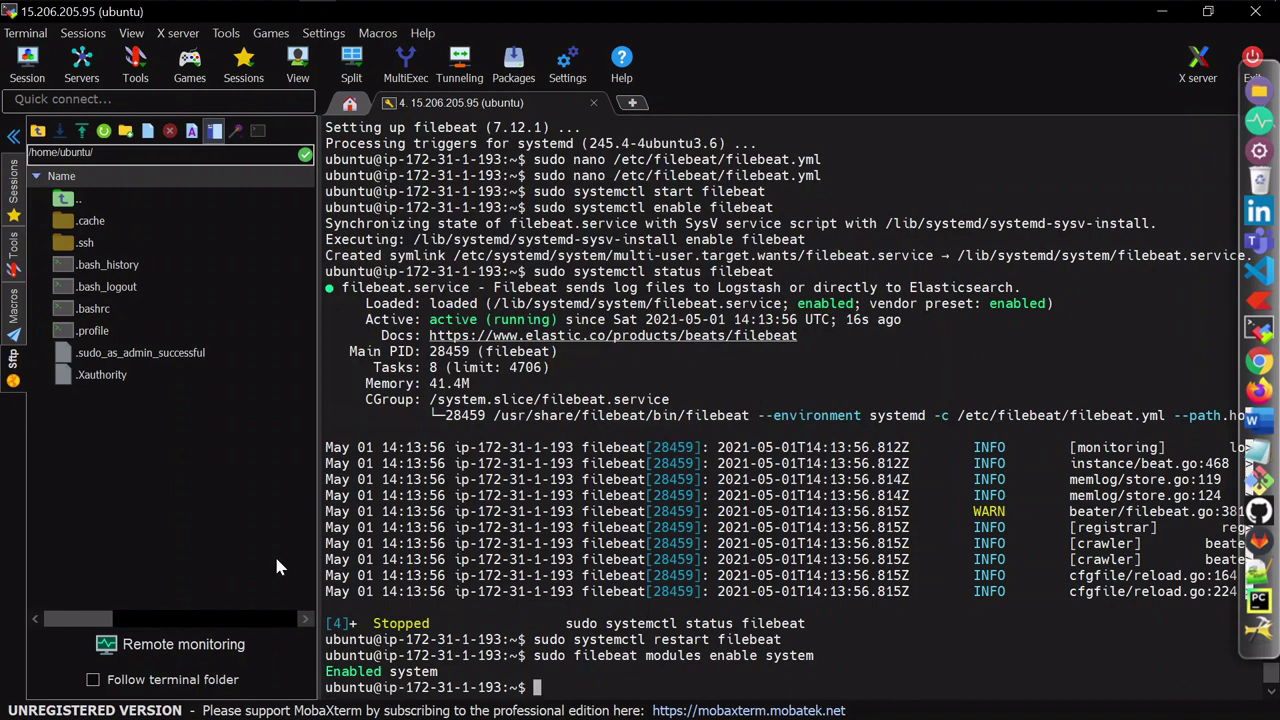
{"action": "key", "text": "alt+Tab"}
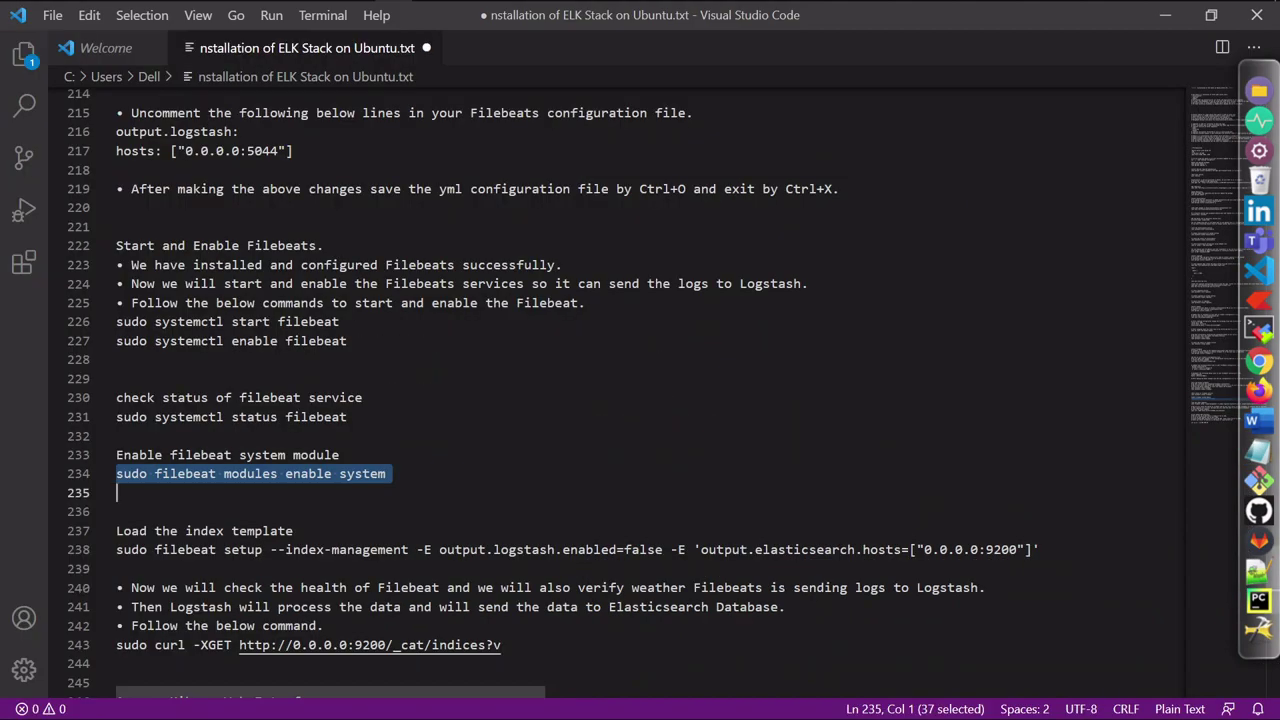
Step: Copy the index template setup command from the installation notes
{"action": "triple_click", "coordinate": [190, 549]}
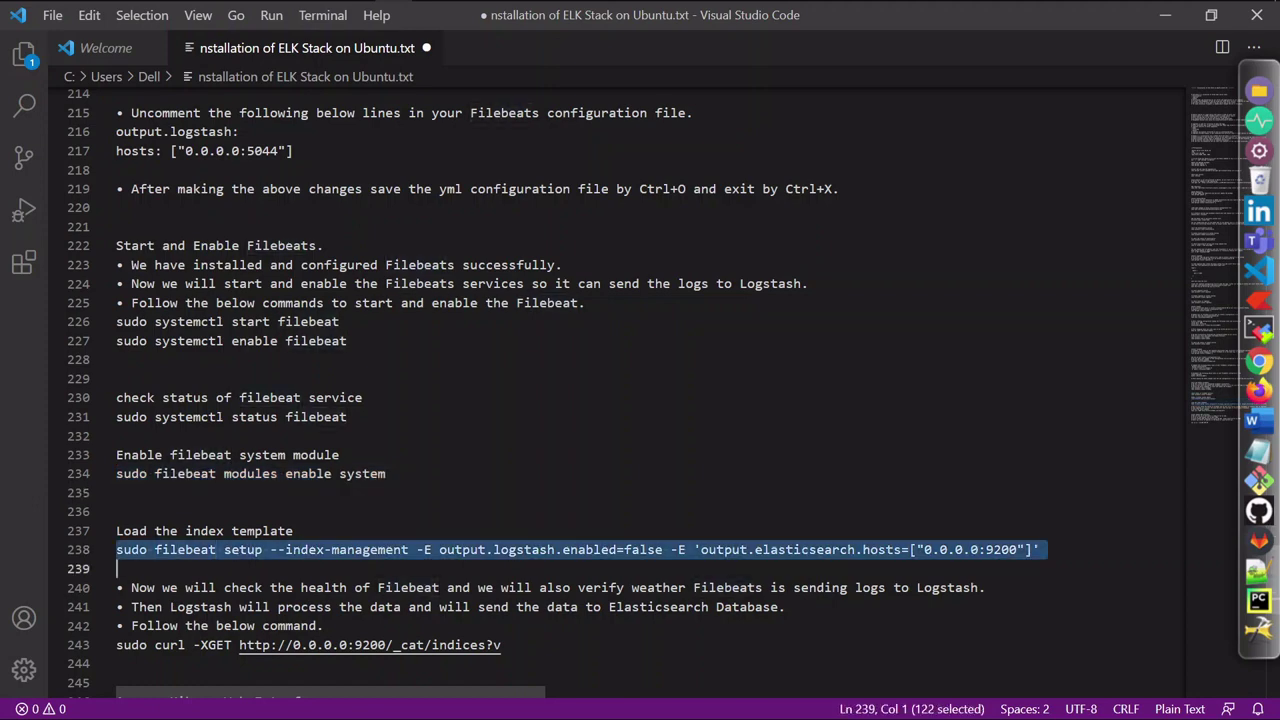
{"action": "right_click", "coordinate": [196, 556]}
{"action": "left_click", "coordinate": [230, 632]}
{"action": "key", "text": "alt+Tab"}
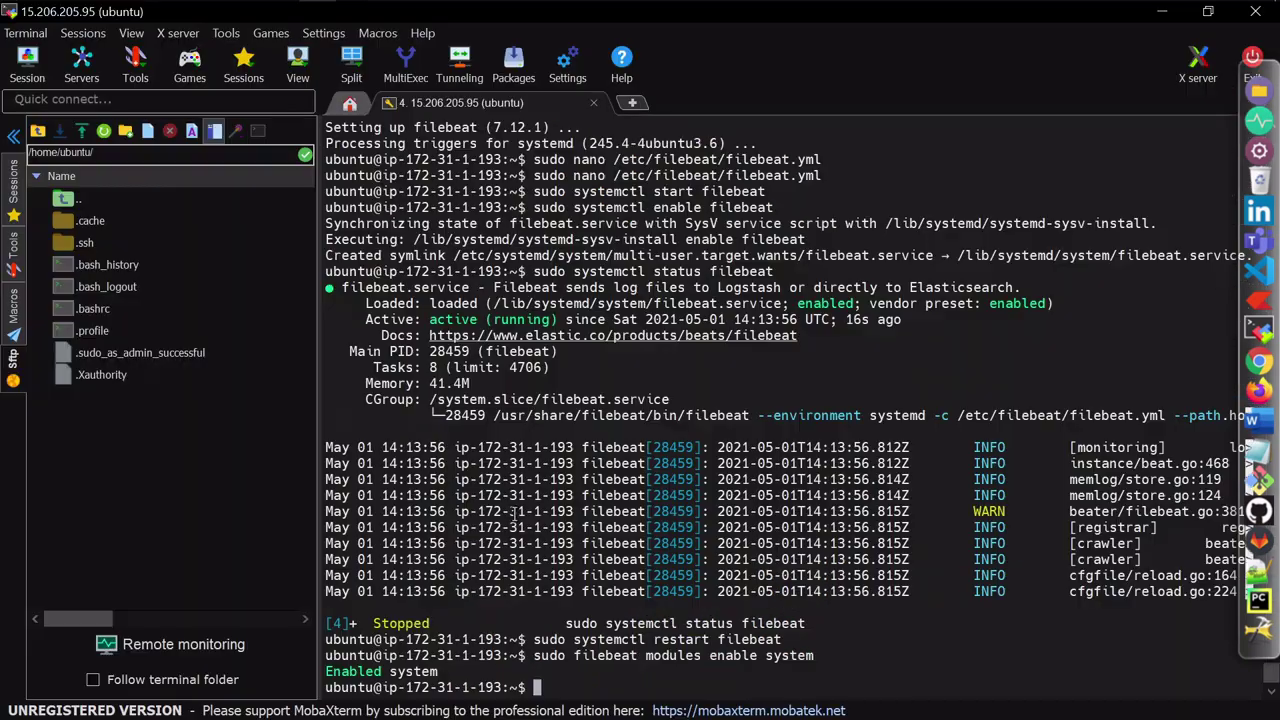
{"action": "key", "text": "alt+Tab"}
Step: Copy the Kibana web address from the installation notes
{"action": "key", "text": "alt+Tab"}
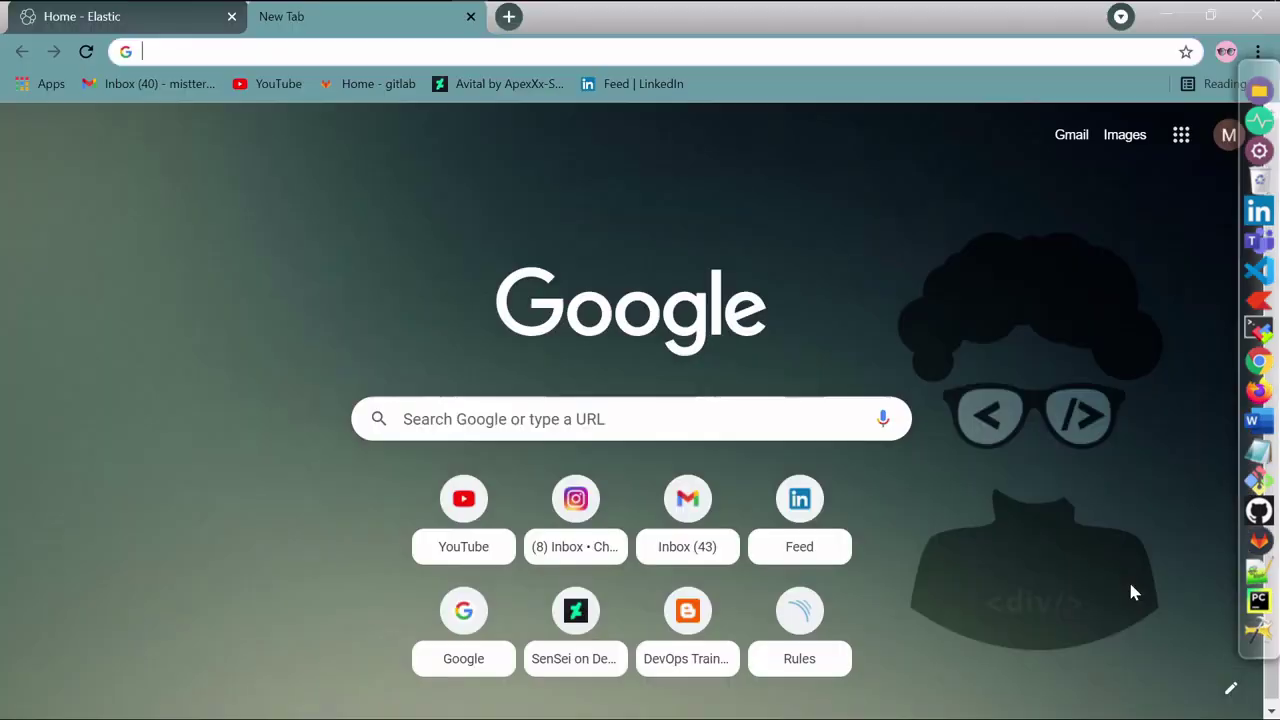
{"action": "key", "text": "alt+Tab"}
{"action": "key", "text": "alt+Tab"}
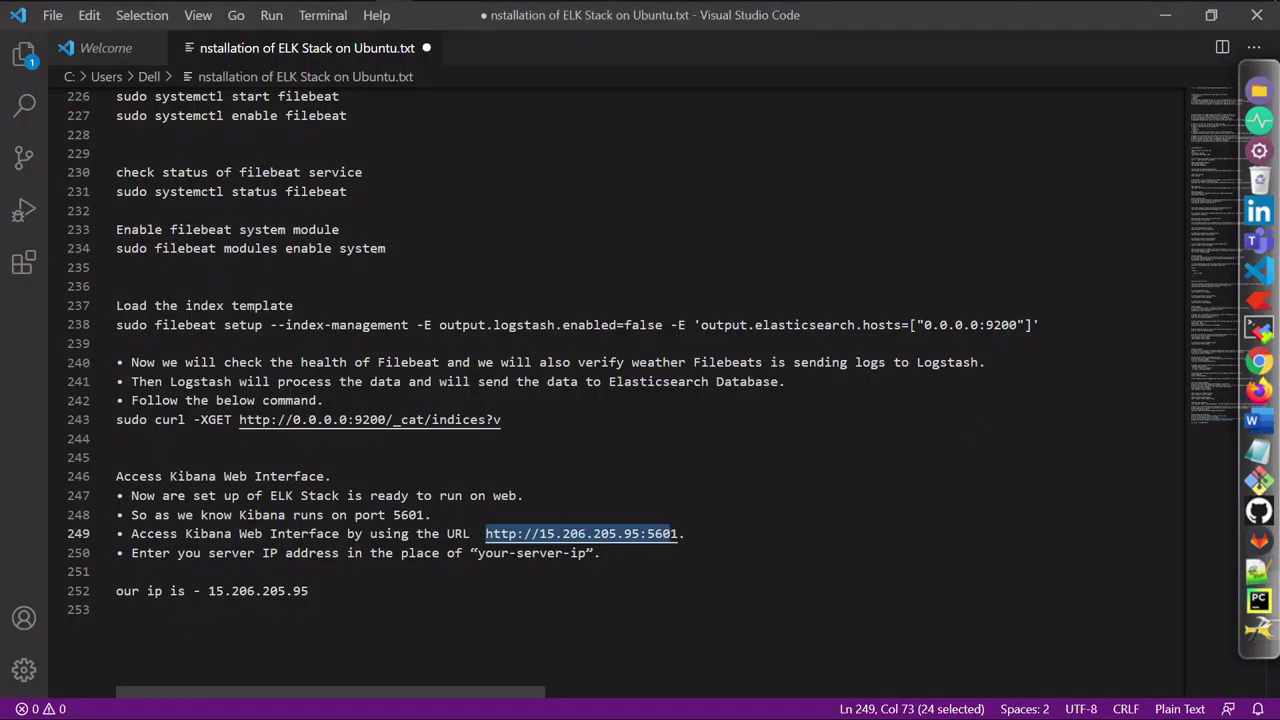
{"action": "left_click", "coordinate": [676, 533]}
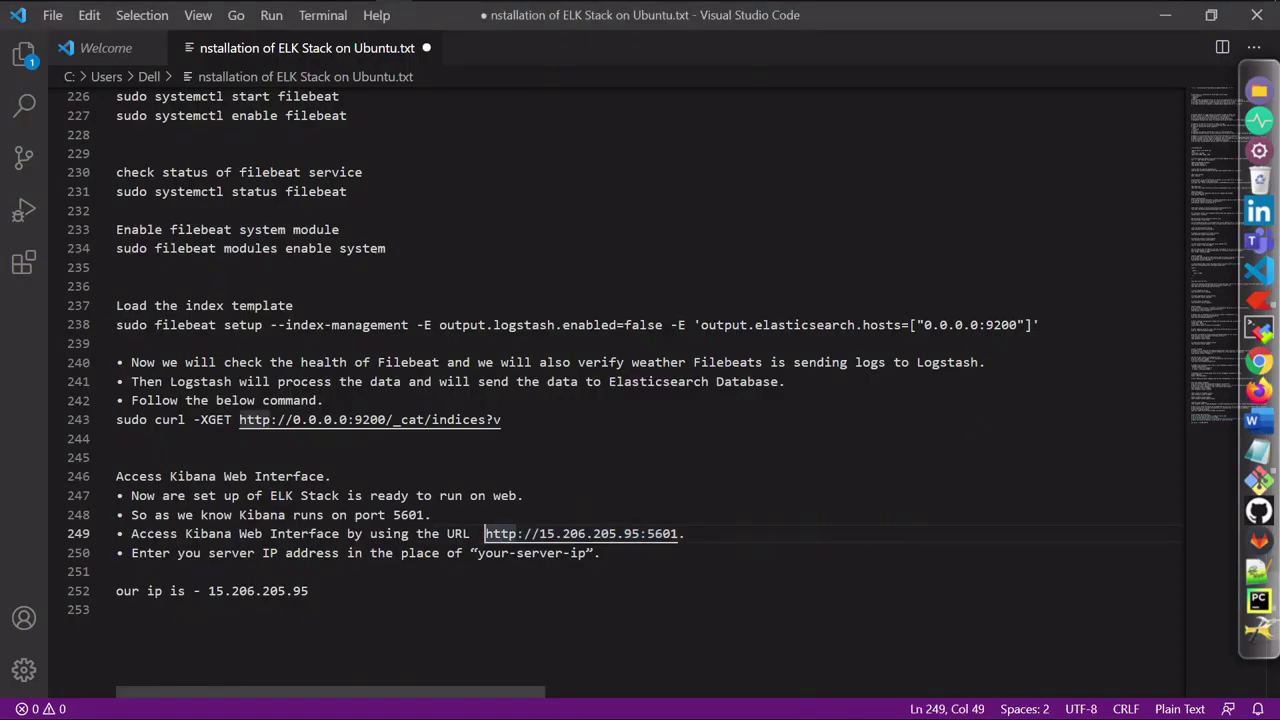
{"action": "mouse_move", "coordinate": [486, 533]}
{"action": "left_mouse_down"}
{"action": "mouse_move", "coordinate": [600, 553]}
{"action": "mouse_move", "coordinate": [676, 533]}
{"action": "left_mouse_up"}
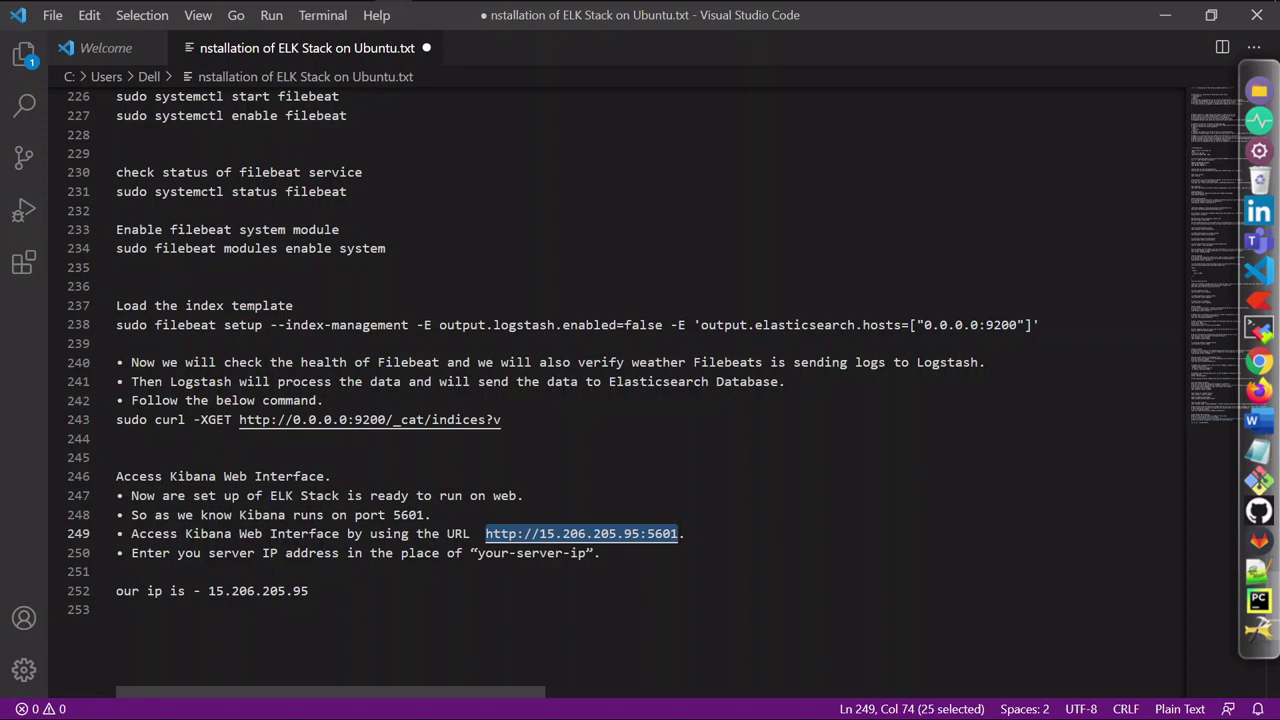
{"action": "right_click", "coordinate": [645, 545]}
{"action": "left_click", "coordinate": [670, 608]}
{"action": "key", "text": "alt+Tab"}
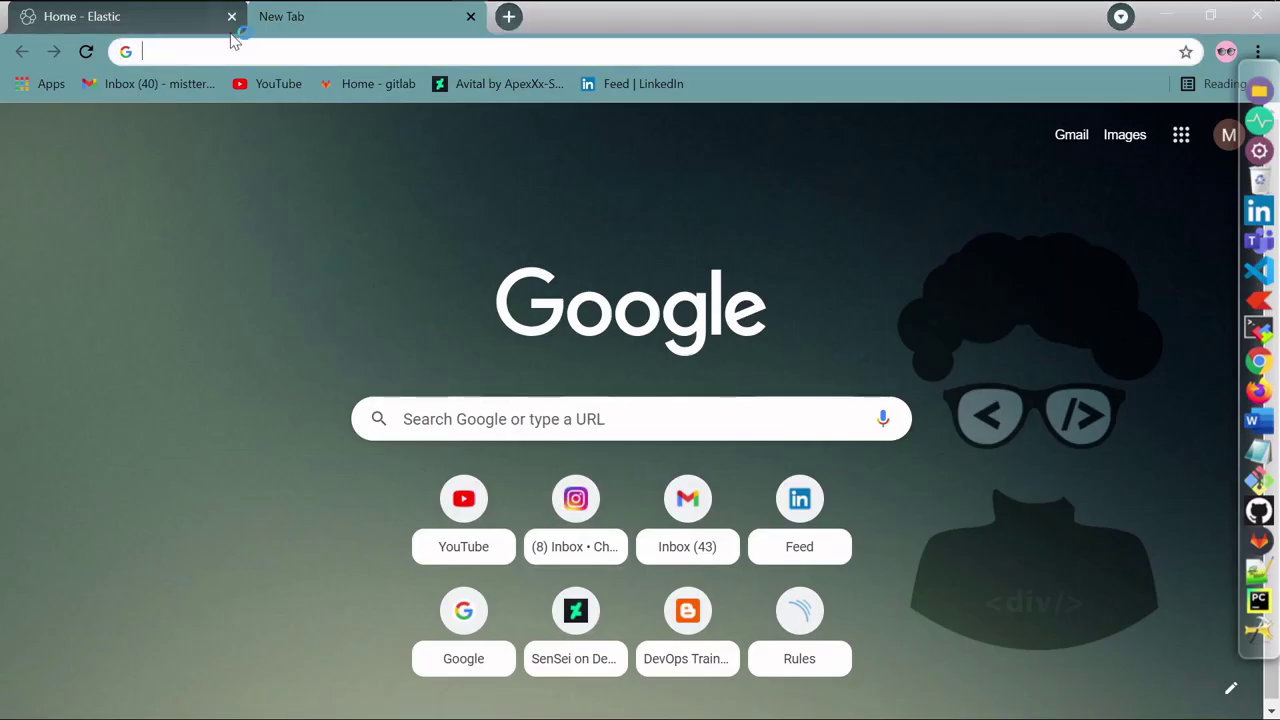
Step: Replace the old Home - Elastic tab with Kibana at the server's port 5601
{"action": "left_click", "coordinate": [231, 16]}
{"action": "left_click", "coordinate": [234, 51]}
{"action": "key", "text": "ctrl+v"}
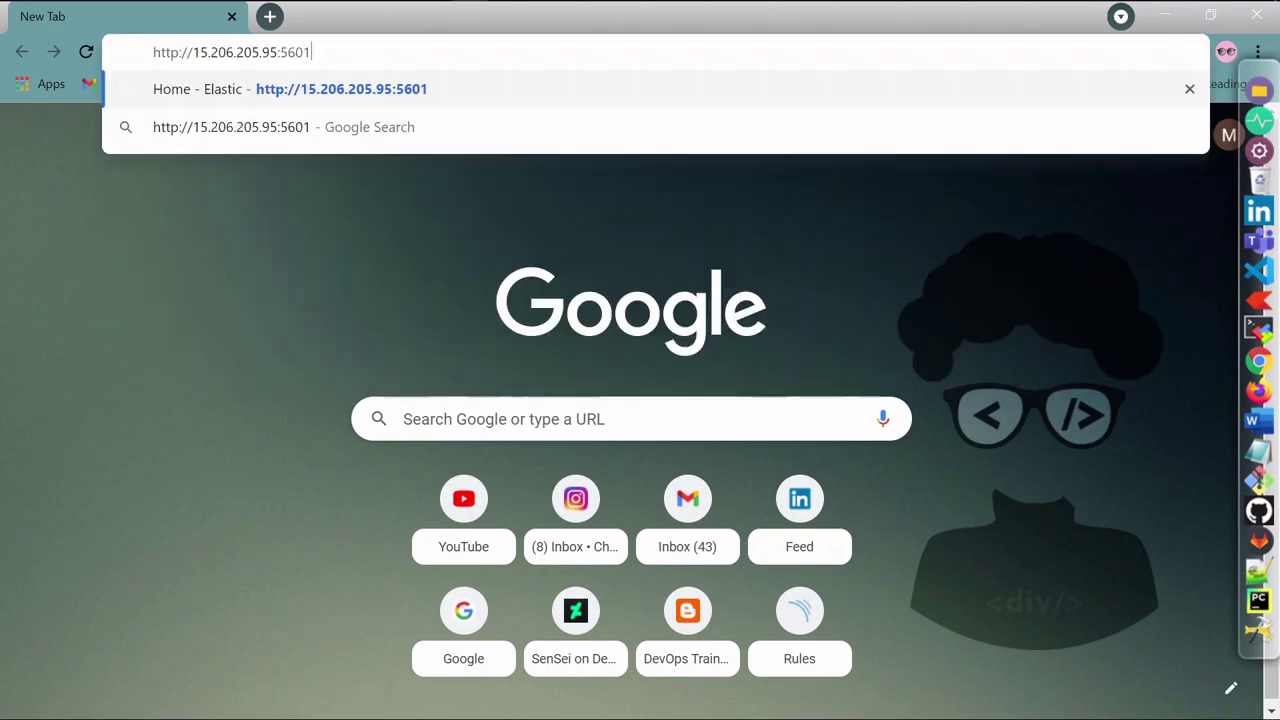
{"action": "key", "text": "Return"}
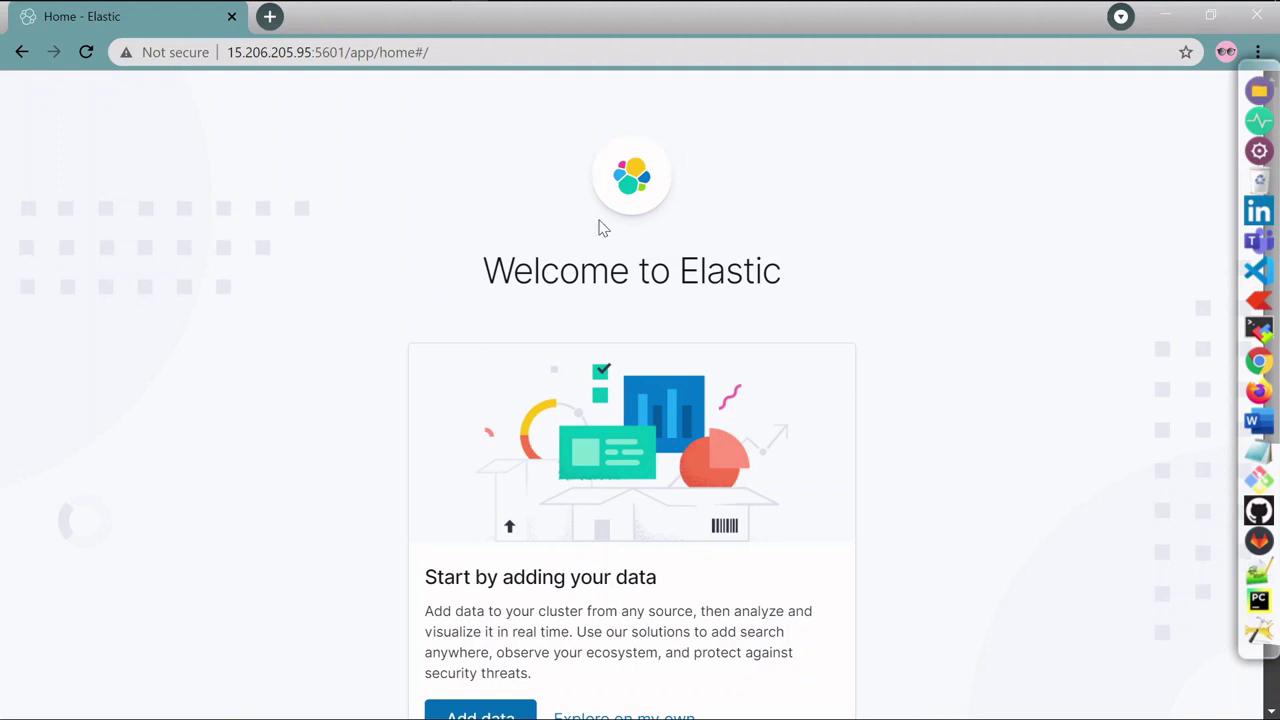
{"action": "scroll", "coordinate": [467, 414], "scroll_direction": "down", "scroll_amount": 2}
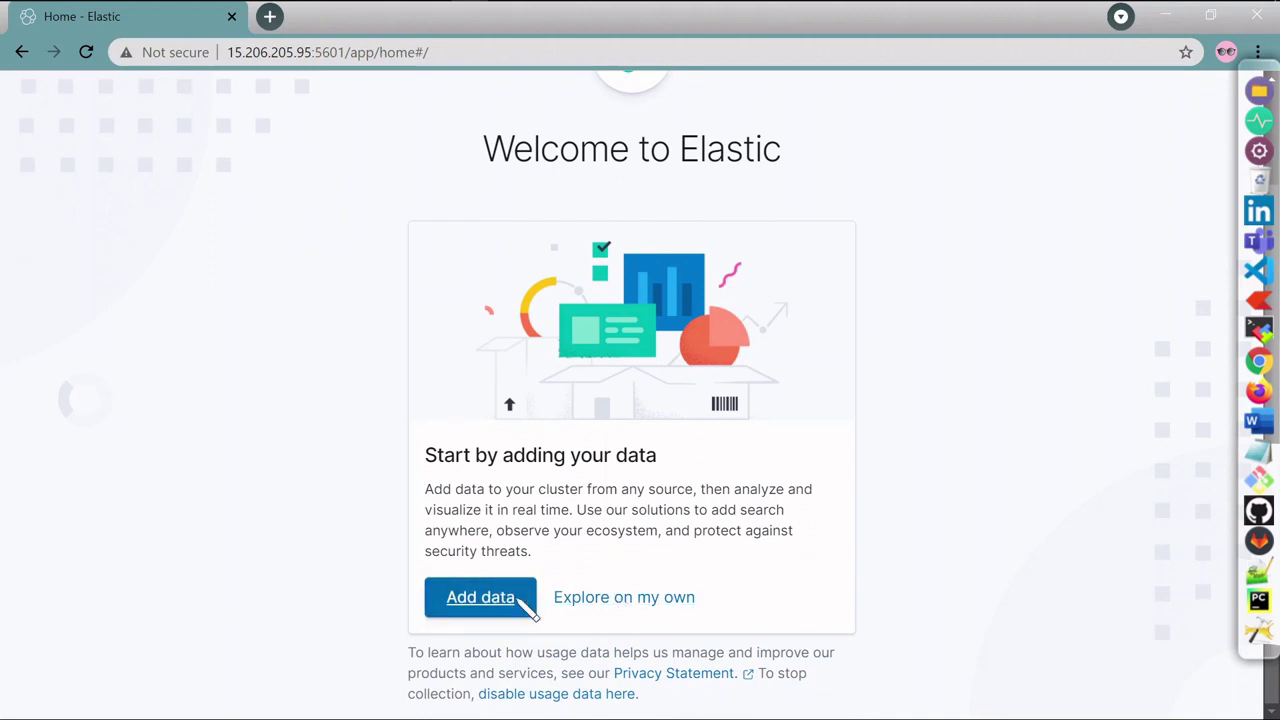
Step: Skip the welcome screen and browse the Add data Logs, Metrics, Security and Sample data tabs
{"action": "left_click", "coordinate": [638, 600]}
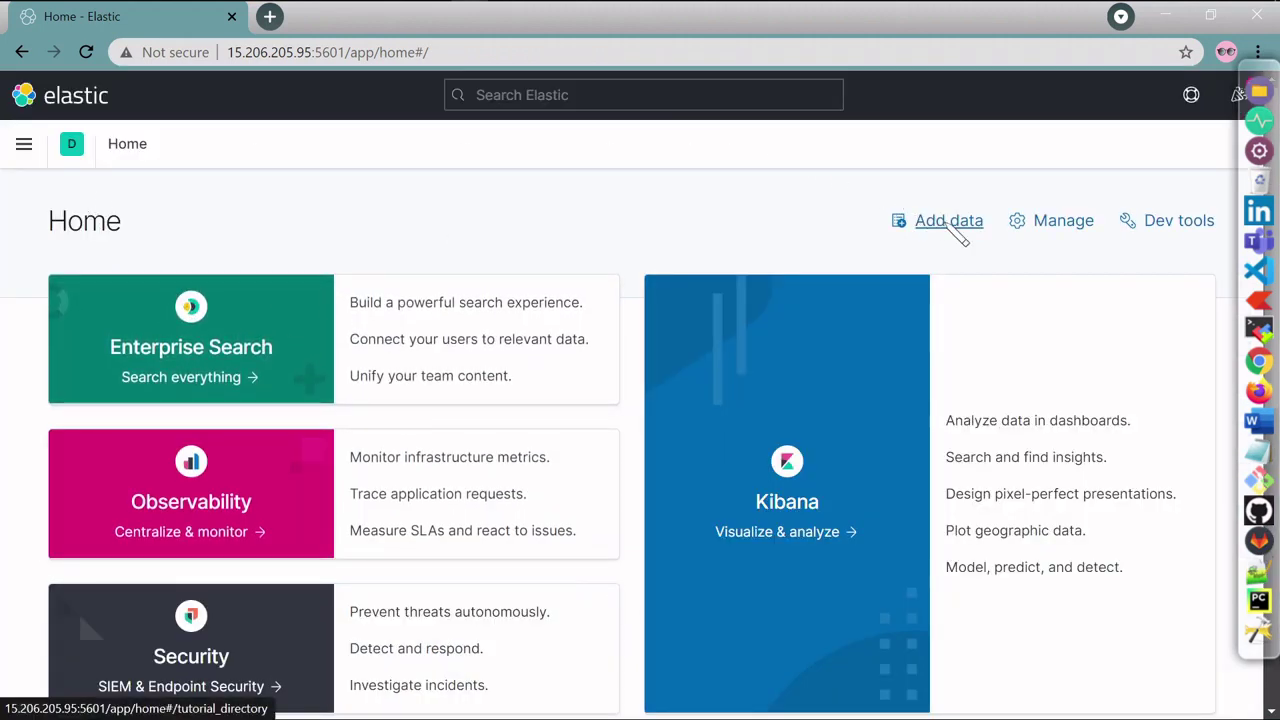
{"action": "left_click", "coordinate": [952, 222]}
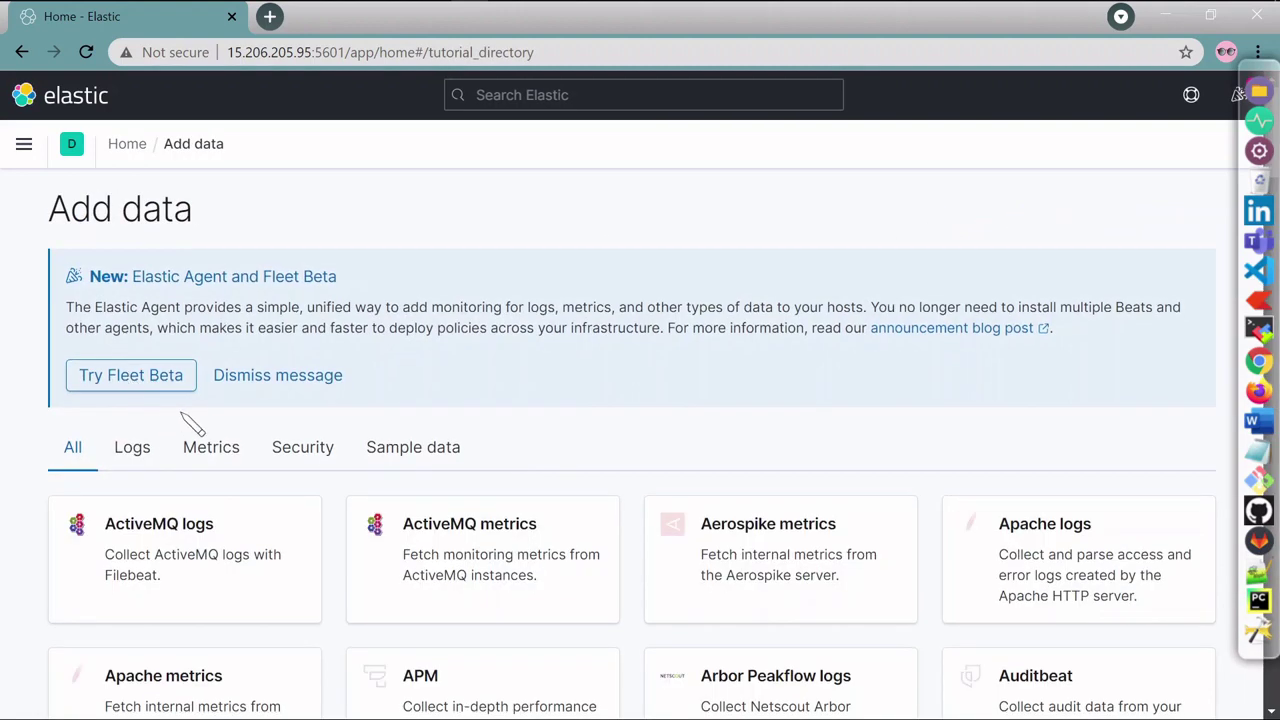
{"action": "scroll", "coordinate": [200, 420], "scroll_direction": "down", "scroll_amount": 2}
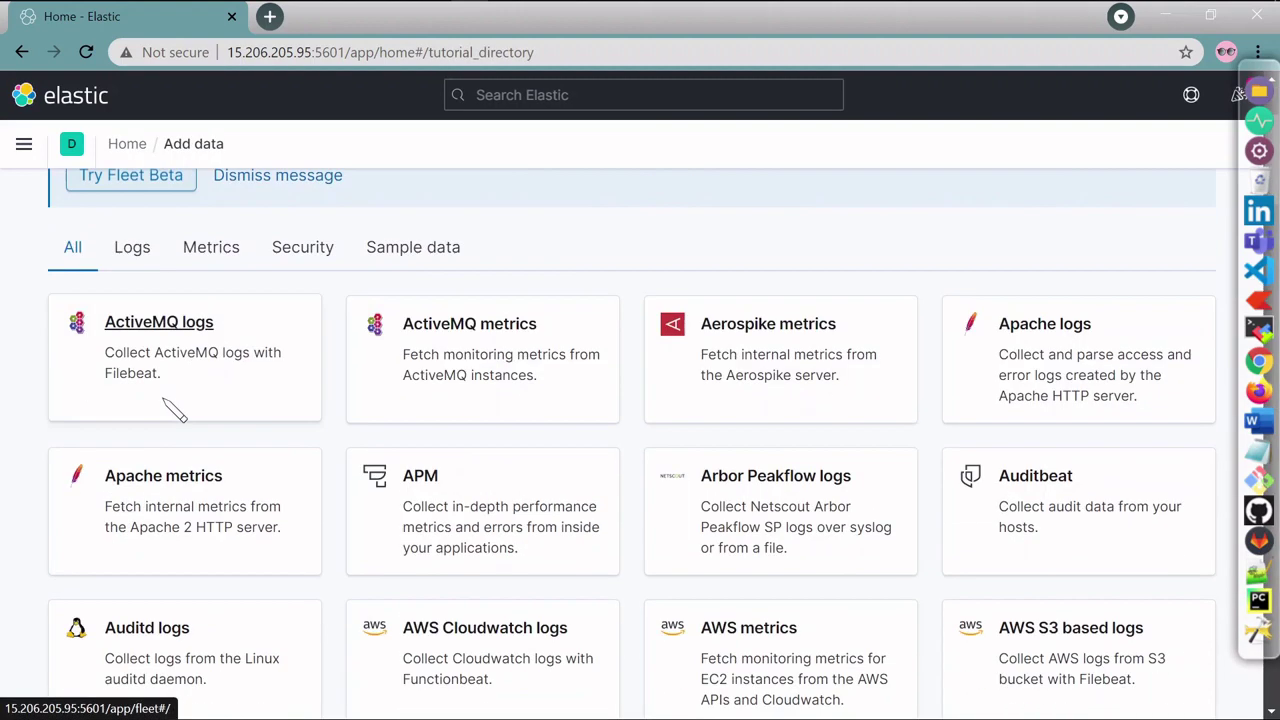
{"action": "left_click", "coordinate": [138, 256]}
{"action": "left_click", "coordinate": [218, 252]}
{"action": "left_click", "coordinate": [298, 252]}
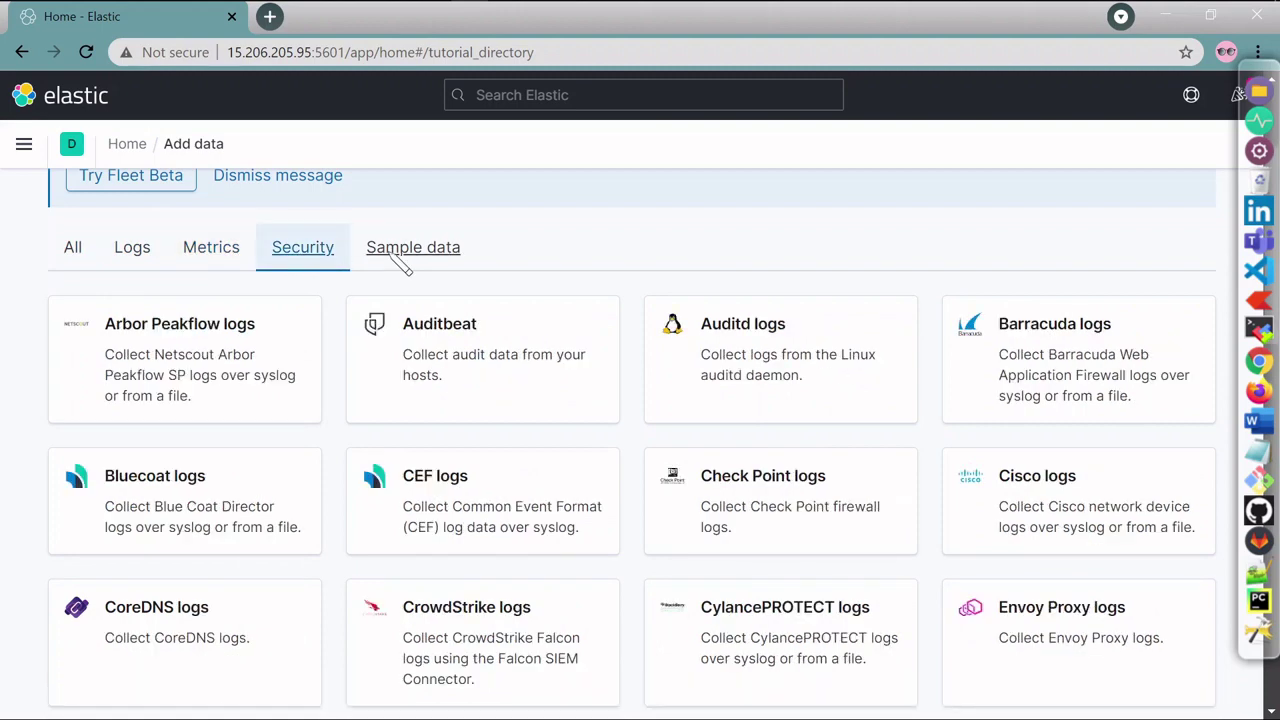
{"action": "left_click", "coordinate": [410, 250]}
{"action": "scroll", "coordinate": [400, 400], "scroll_direction": "down", "scroll_amount": 2}
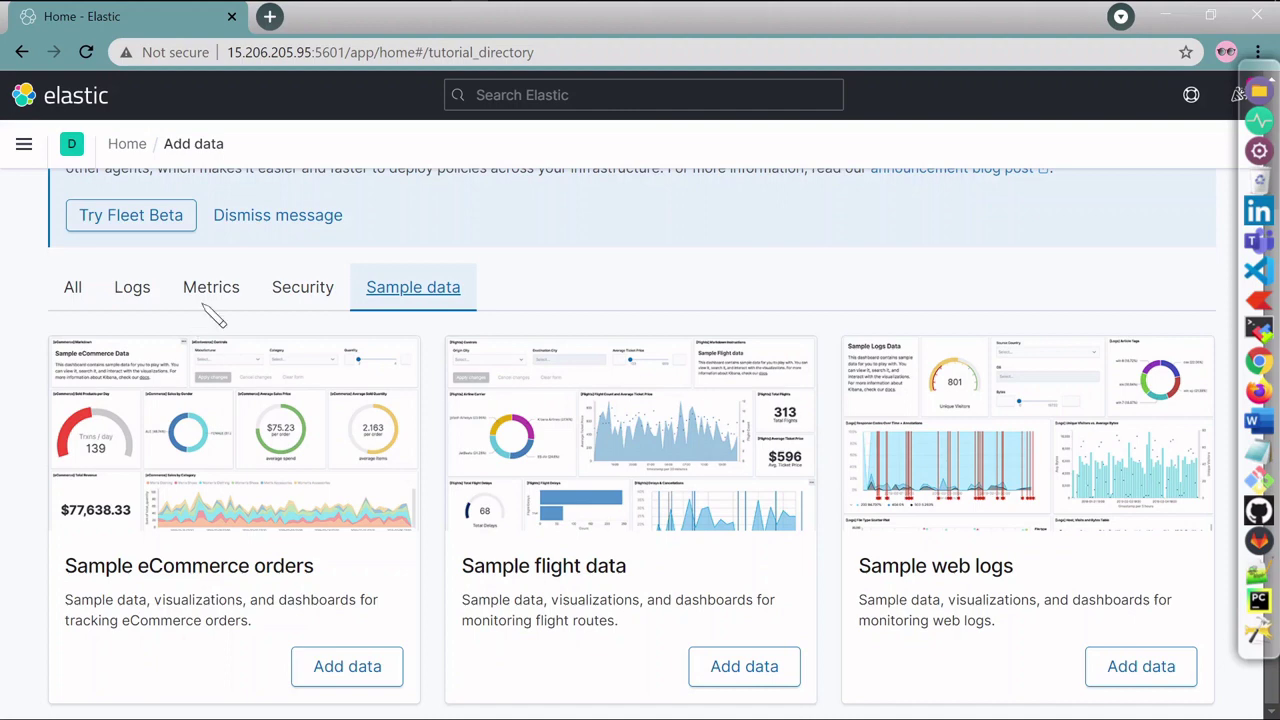
Step: Filter to log integrations and open the Apache logs setup guide
{"action": "left_click", "coordinate": [133, 302]}
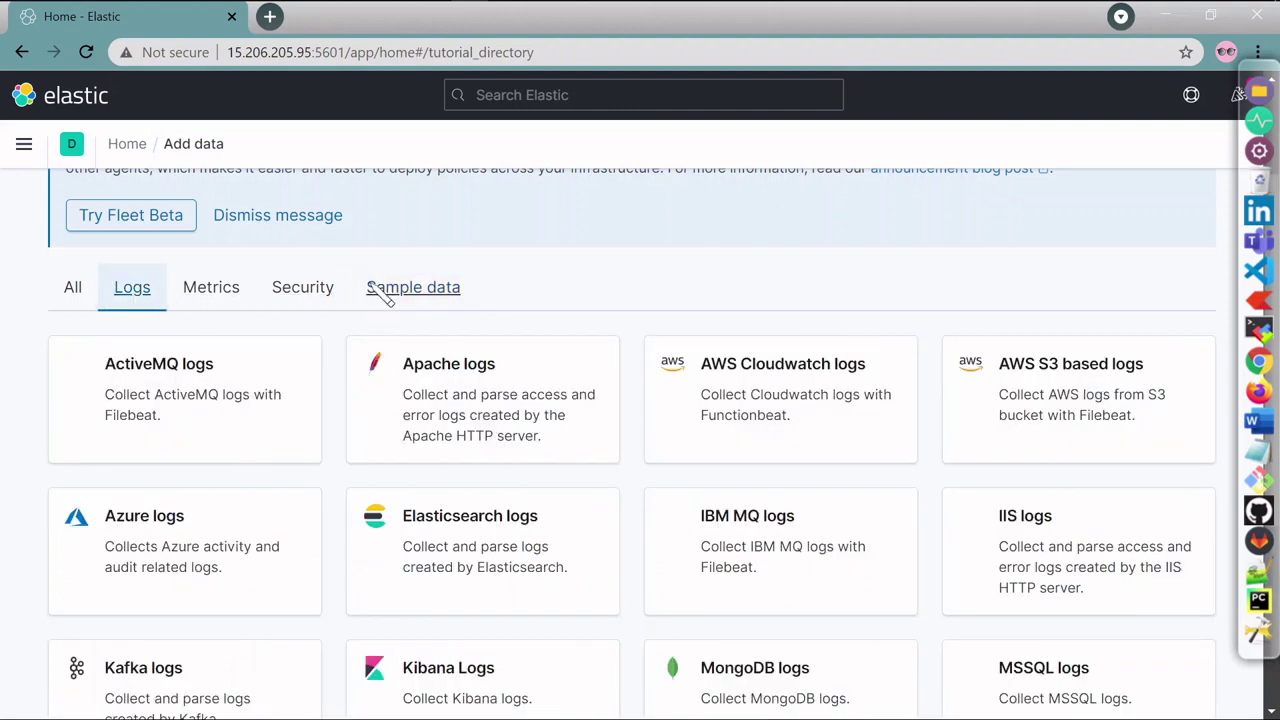
{"action": "scroll", "coordinate": [372, 288], "scroll_direction": "down", "scroll_amount": 2}
{"action": "scroll", "coordinate": [371, 286], "scroll_direction": "up", "scroll_amount": 1}
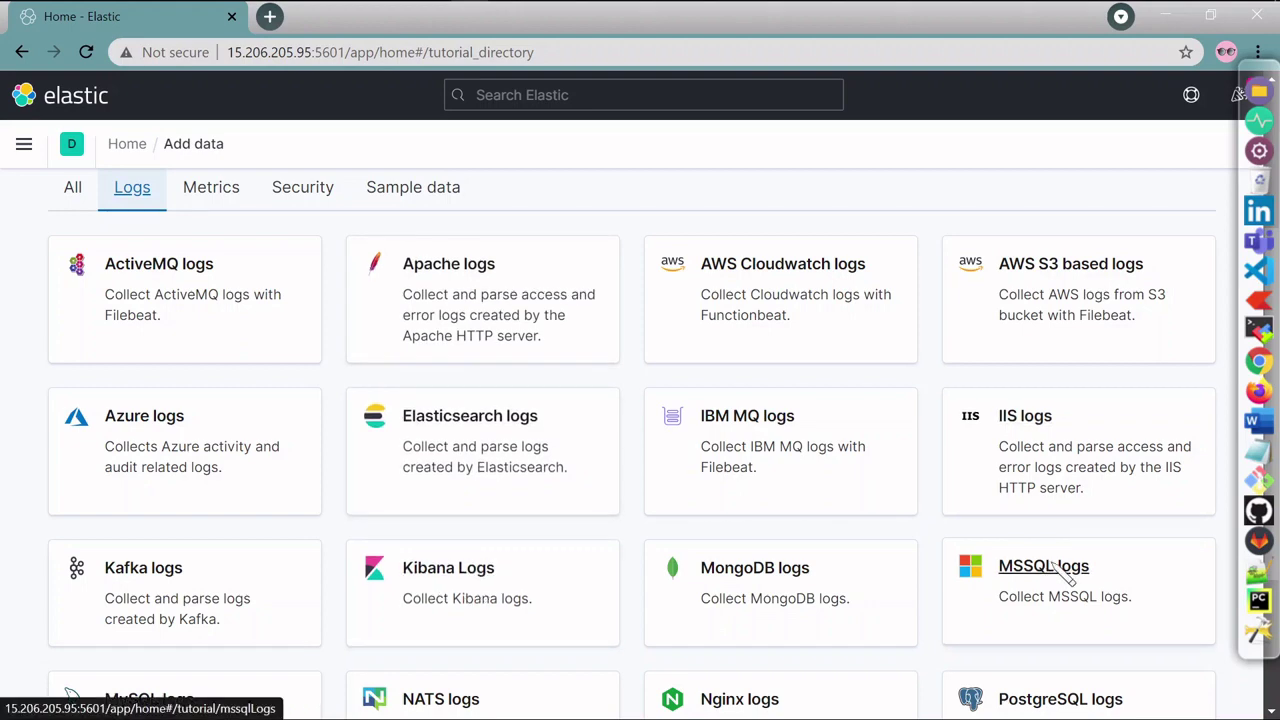
{"action": "scroll", "coordinate": [1065, 490], "scroll_direction": "down", "scroll_amount": 1}
{"action": "scroll", "coordinate": [568, 532], "scroll_direction": "down", "scroll_amount": 1}
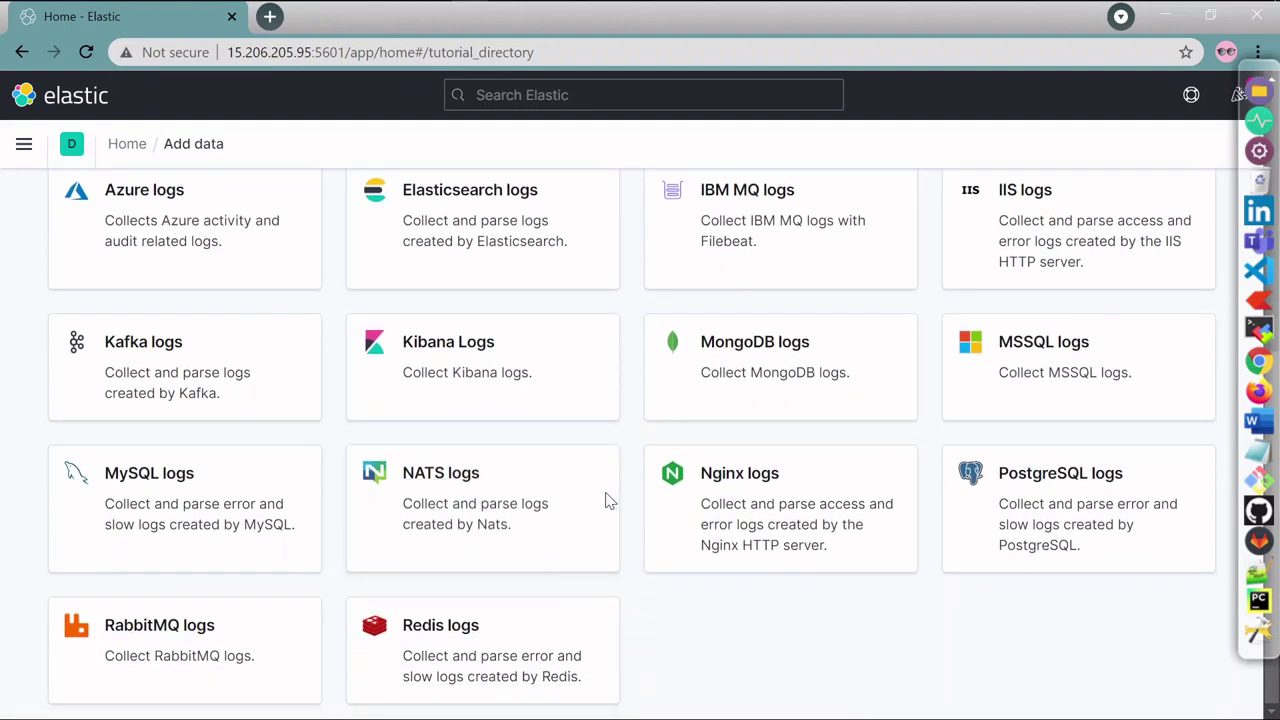
{"action": "scroll", "coordinate": [606, 500], "scroll_direction": "up", "scroll_amount": 5}
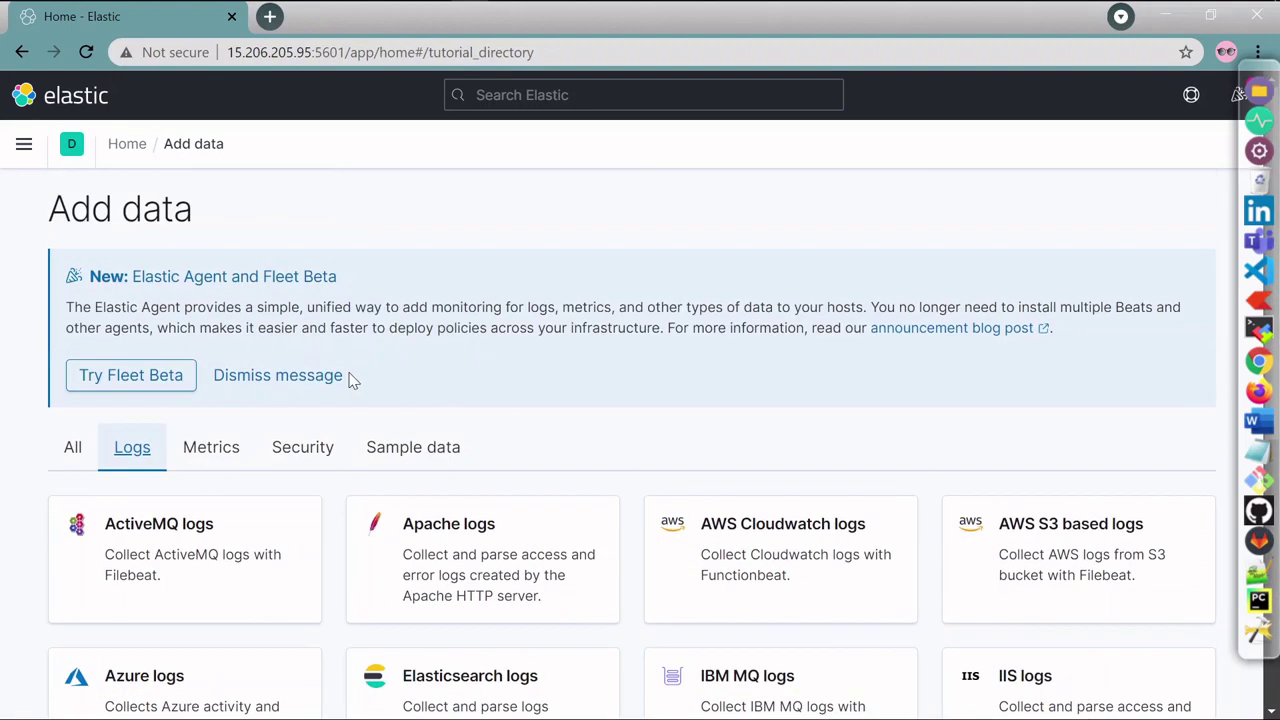
{"action": "left_click", "coordinate": [450, 528]}
Step: Compare the DEB, RPM and Windows install steps, ending on RPM
{"action": "scroll", "coordinate": [448, 422], "scroll_direction": "down", "scroll_amount": 3}
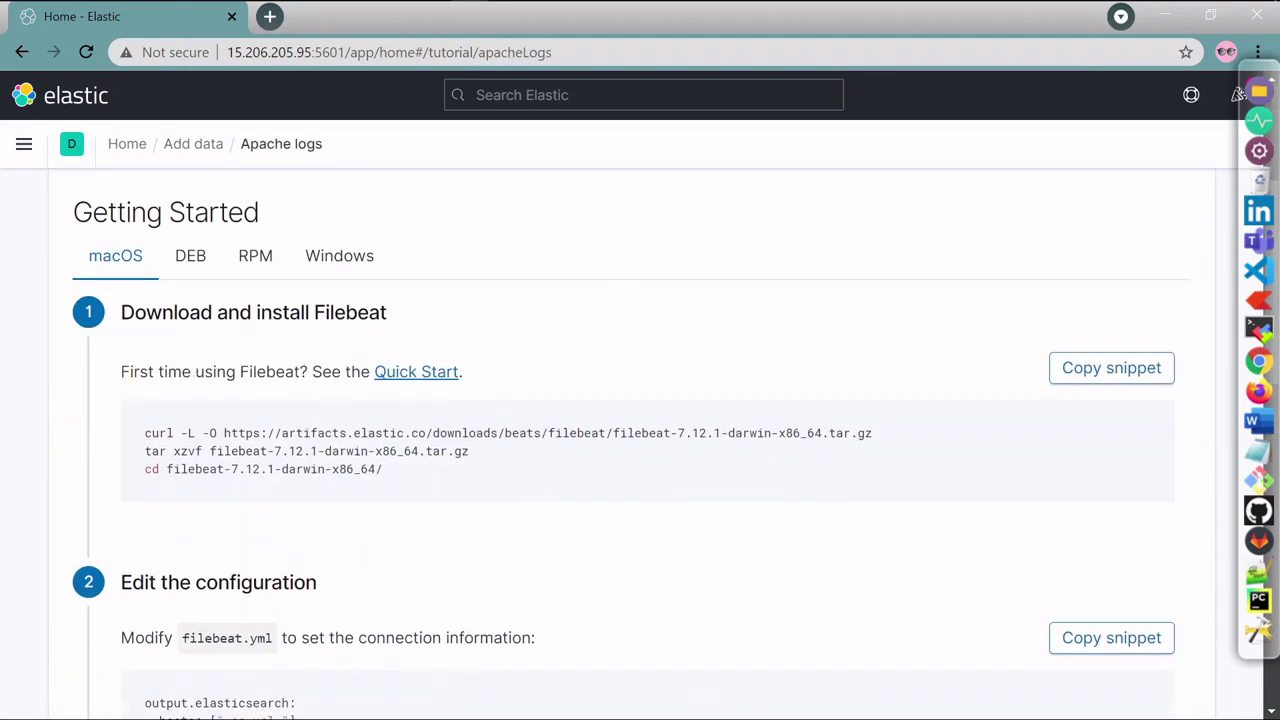
{"action": "scroll", "coordinate": [214, 357], "scroll_direction": "down", "scroll_amount": 2}
{"action": "scroll", "coordinate": [214, 340], "scroll_direction": "up", "scroll_amount": 1}
{"action": "scroll", "coordinate": [200, 300], "scroll_direction": "up", "scroll_amount": 1}
{"action": "scroll", "coordinate": [195, 270], "scroll_direction": "up", "scroll_amount": 1}
{"action": "left_click", "coordinate": [188, 262]}
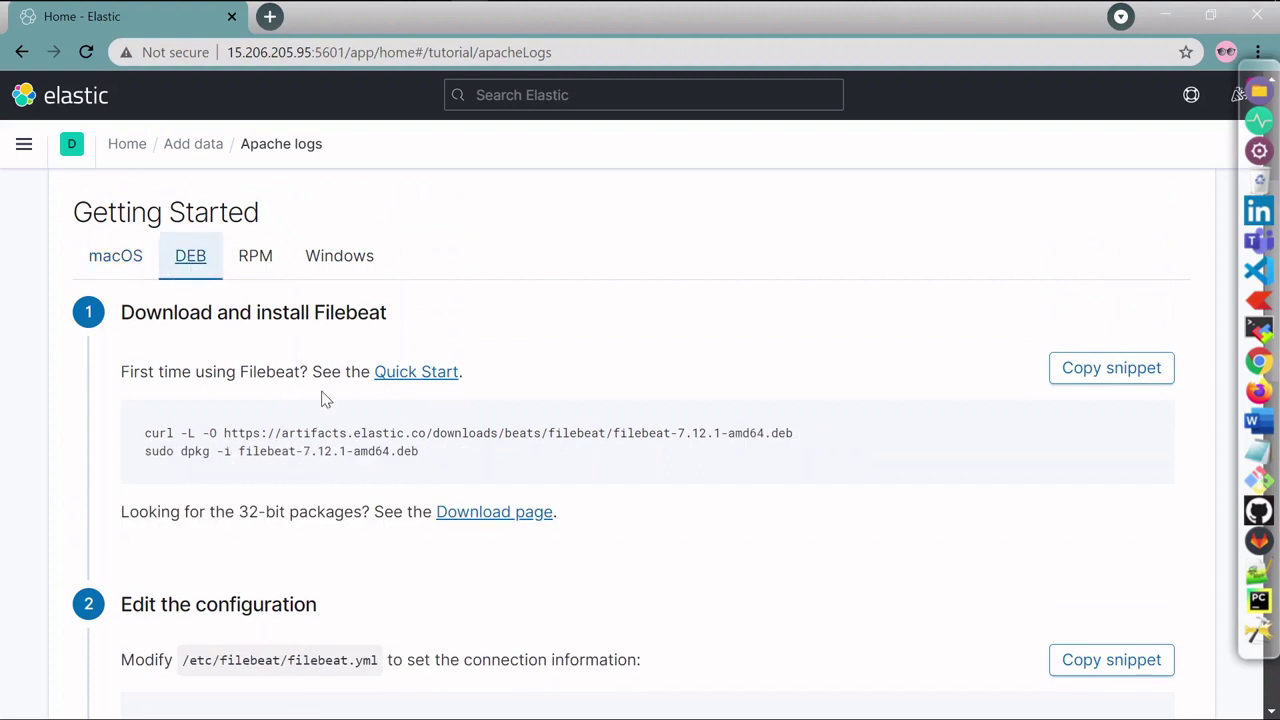
{"action": "left_click", "coordinate": [266, 262]}
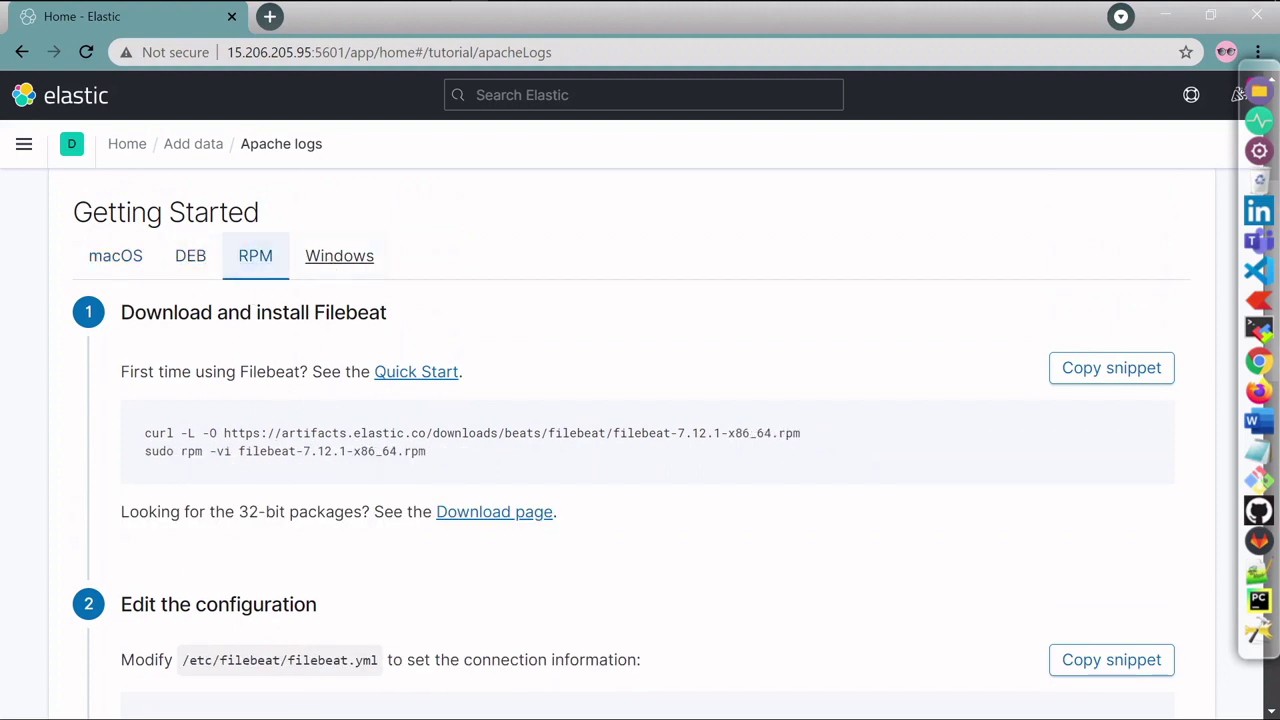
{"action": "left_click", "coordinate": [336, 264]}
{"action": "left_click", "coordinate": [257, 263]}
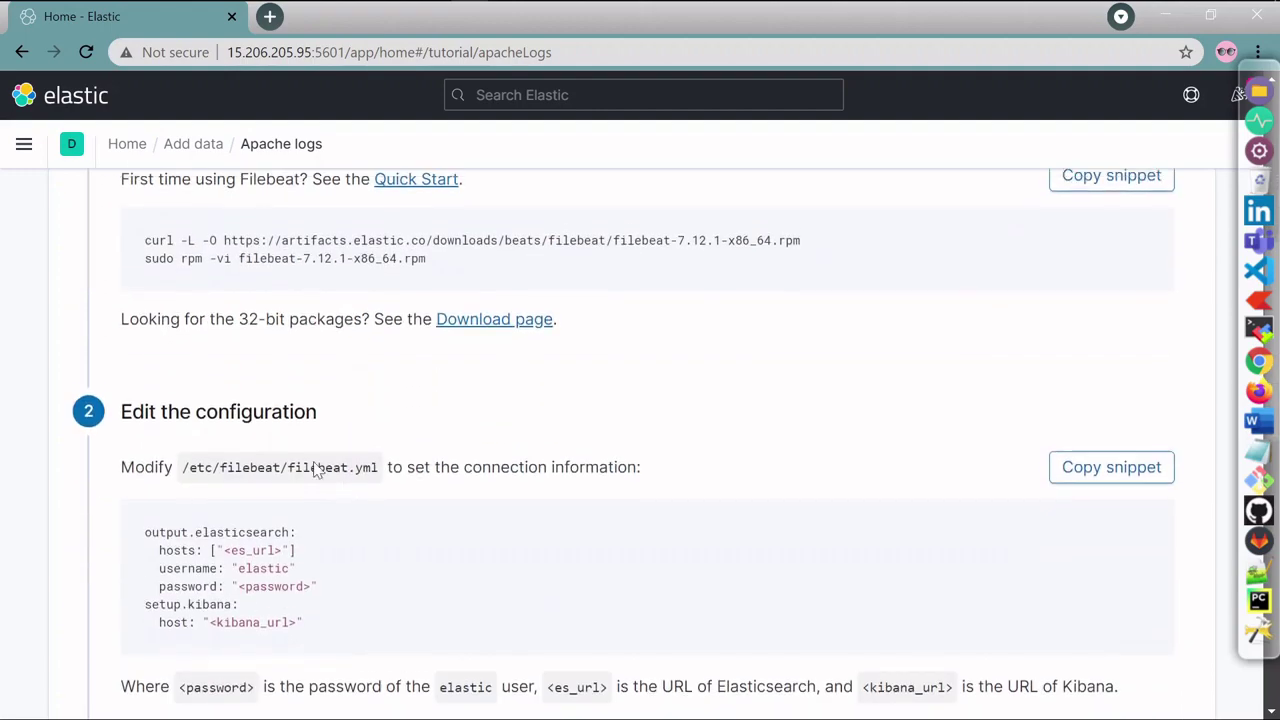